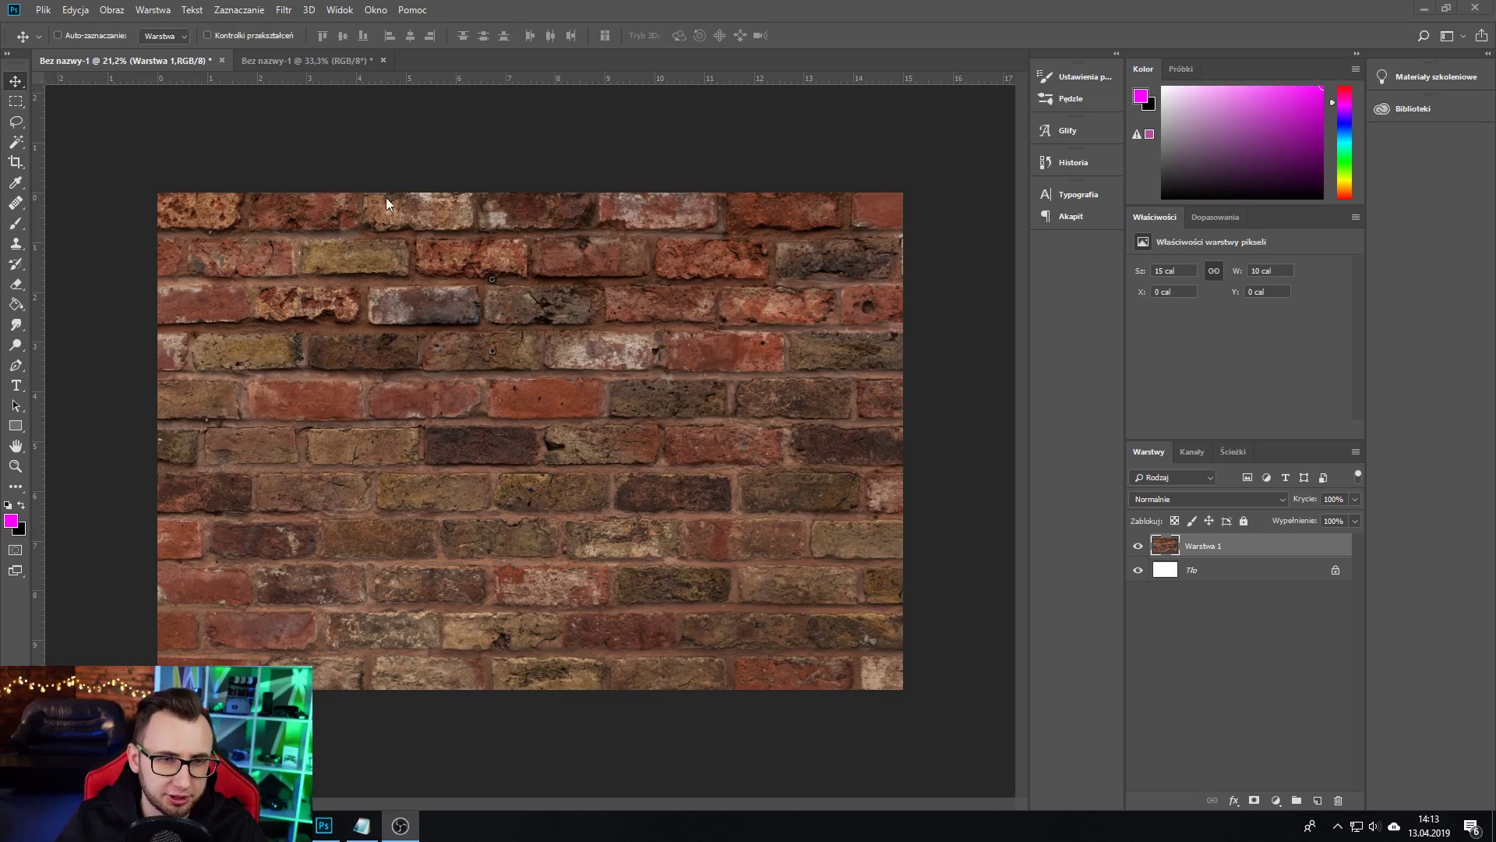
Step: Copy the AVICII logo and SOS layers from the logo document onto the brick wall
{"action": "left_click", "coordinate": [311, 65]}
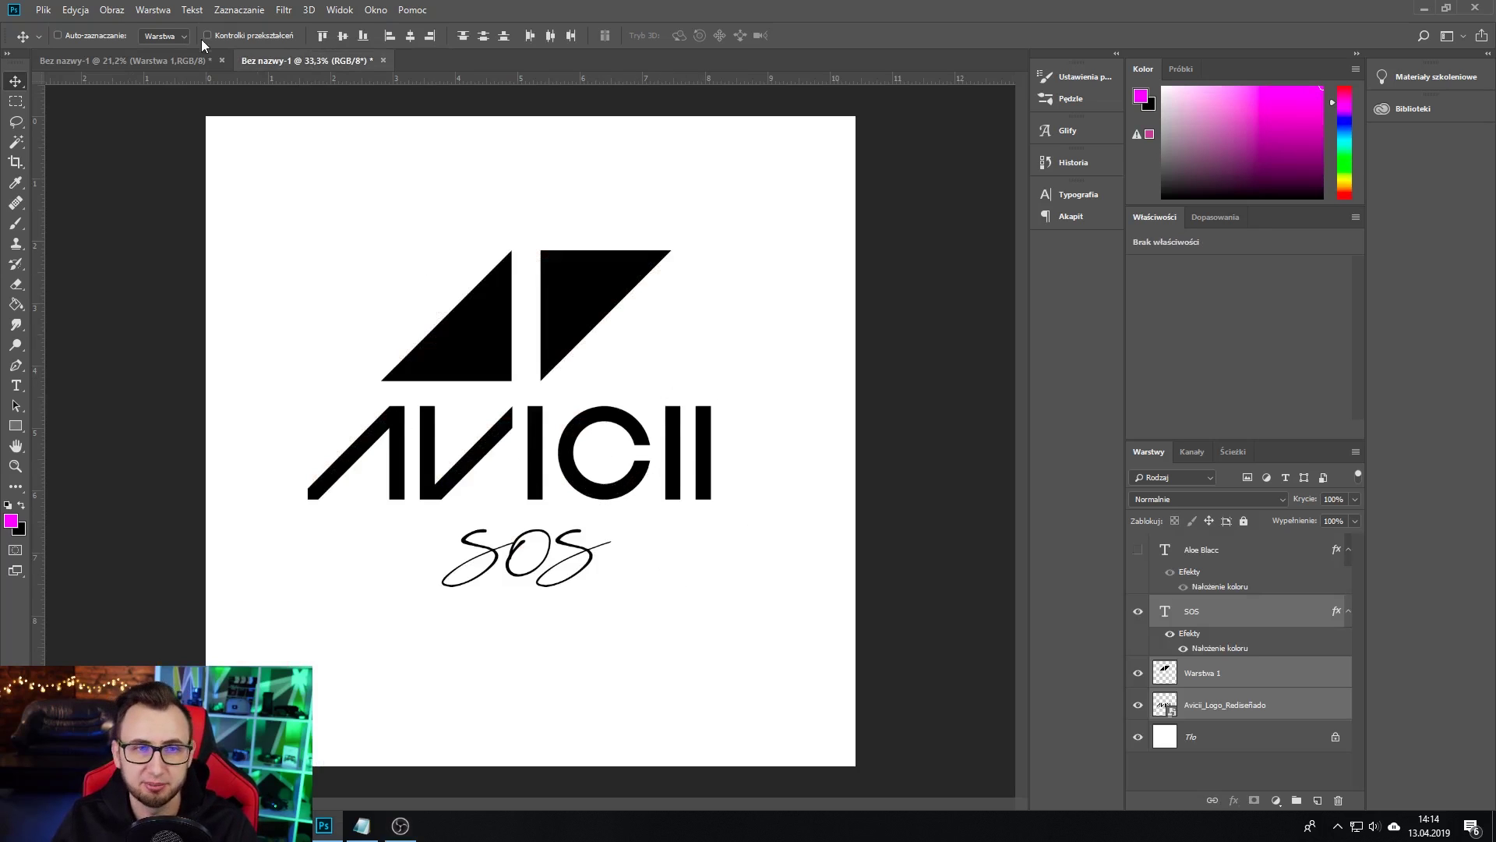
{"action": "mouse_move", "coordinate": [276, 69]}
{"action": "left_mouse_down"}
{"action": "mouse_move", "coordinate": [0, 71]}
{"action": "mouse_move", "coordinate": [1068, 150]}
{"action": "left_mouse_up"}
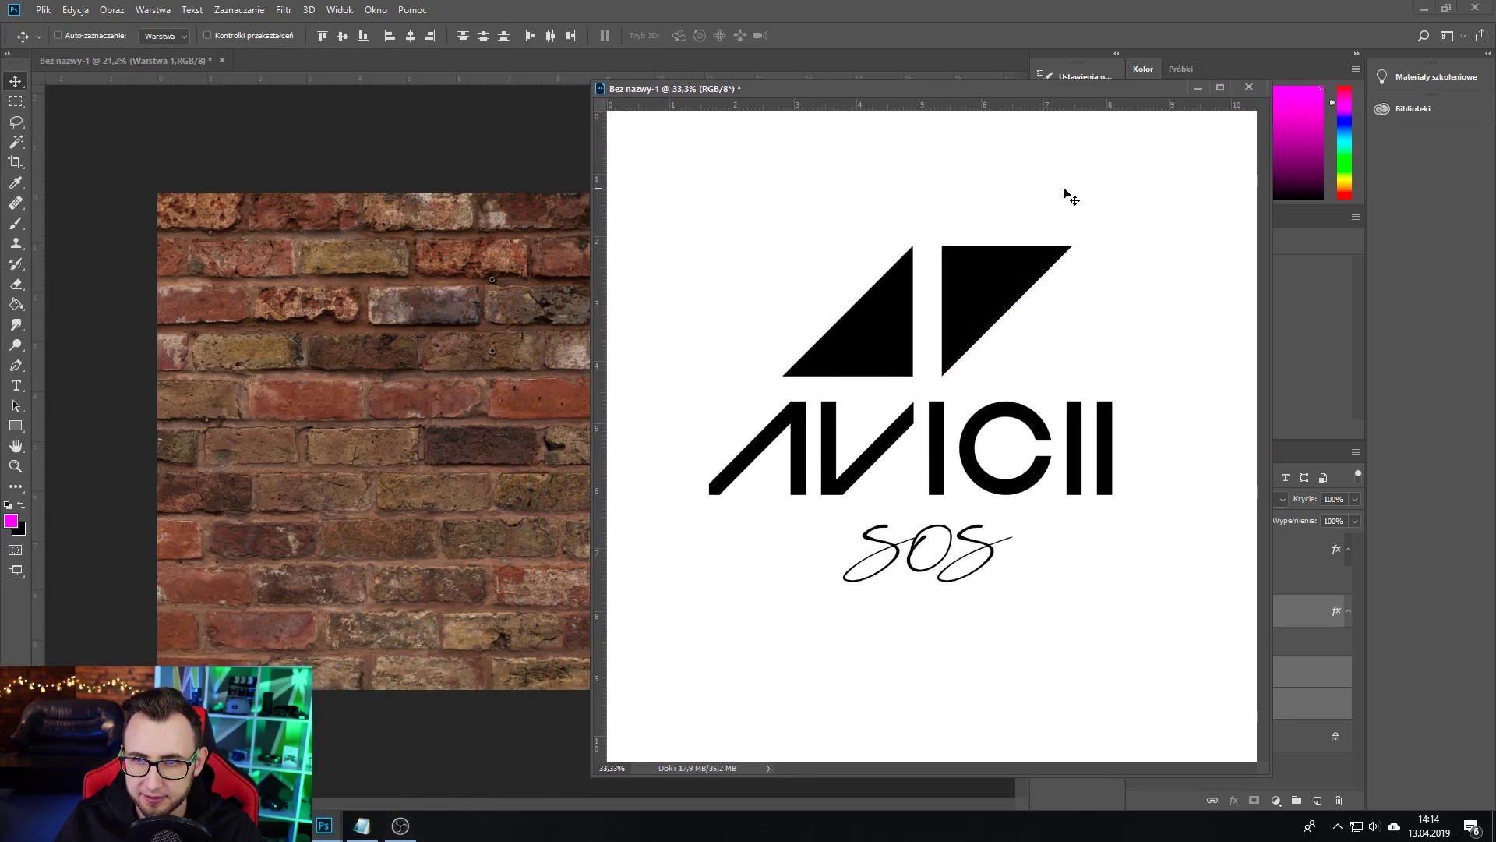
{"action": "left_click", "coordinate": [978, 539], "text": "ctrl"}
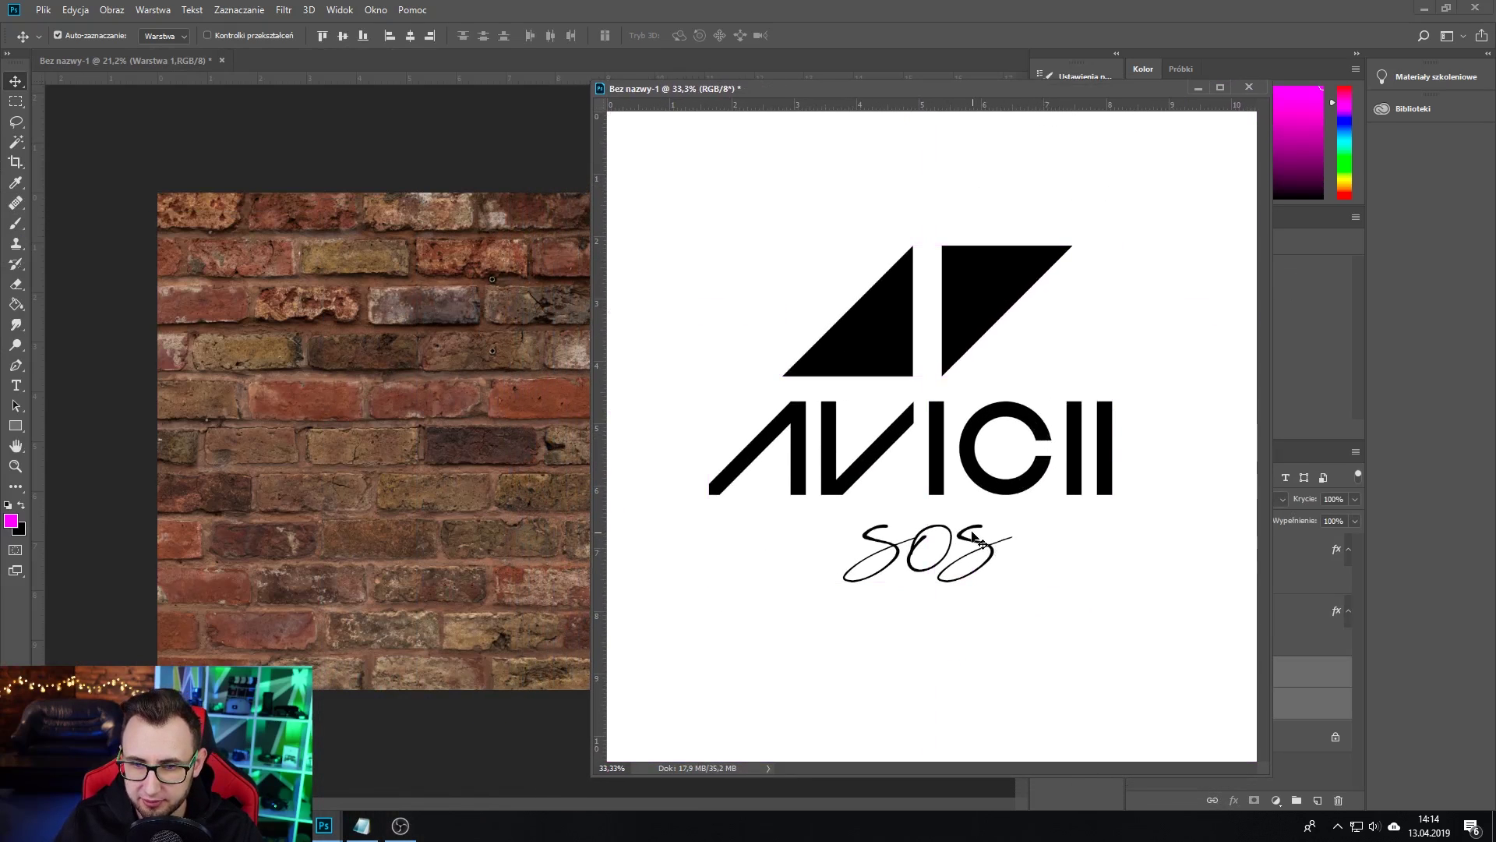
{"action": "mouse_move", "coordinate": [980, 532]}
{"action": "left_mouse_down"}
{"action": "mouse_move", "coordinate": [353, 444]}
{"action": "mouse_move", "coordinate": [546, 444]}
{"action": "left_mouse_up"}
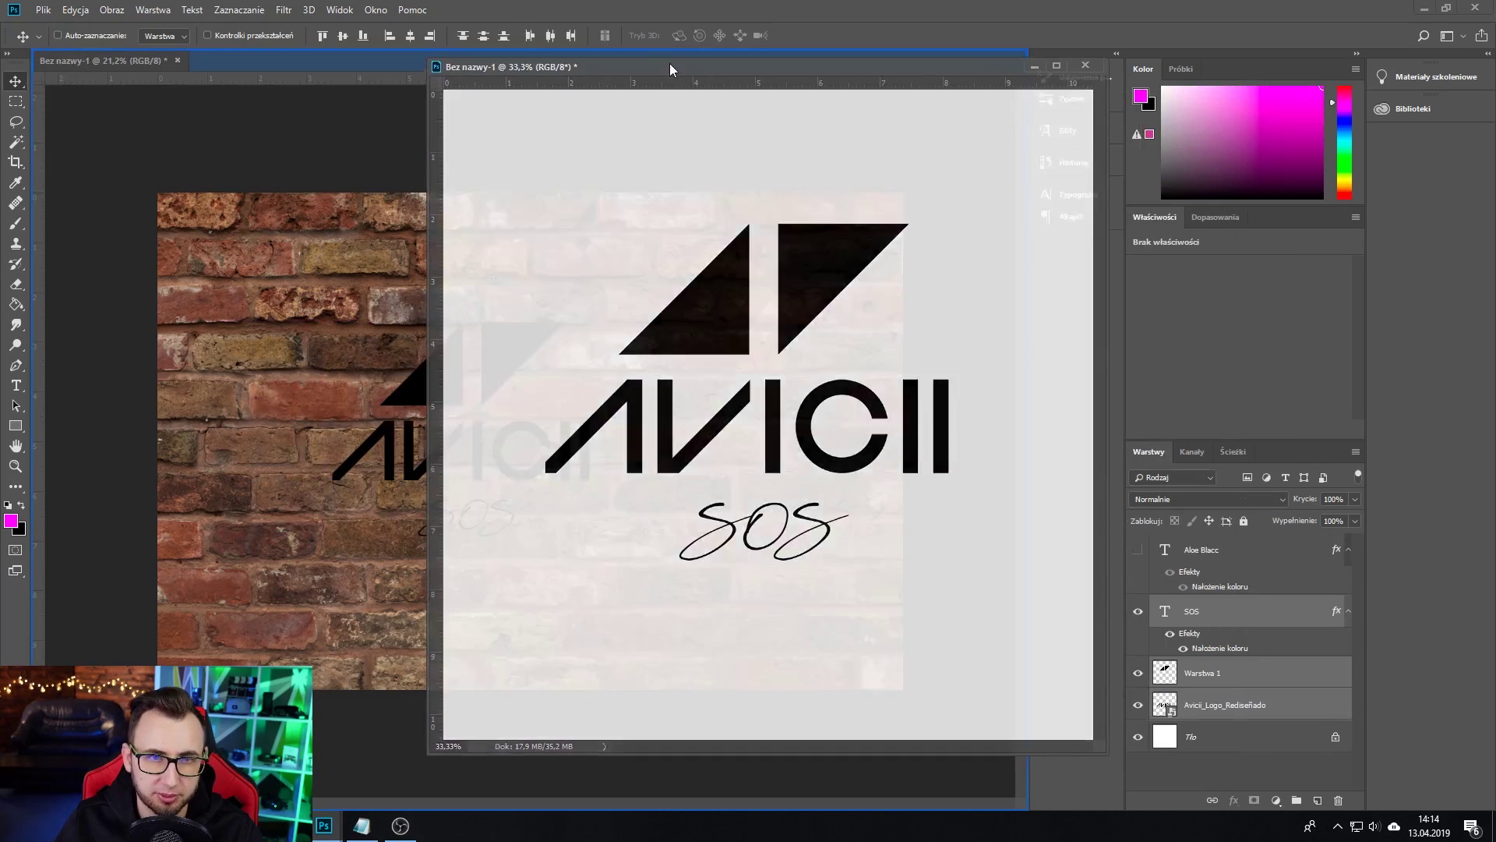
{"action": "left_click_drag", "start_coordinate": [834, 92], "coordinate": [670, 63]}
{"action": "left_click", "coordinate": [102, 60]}
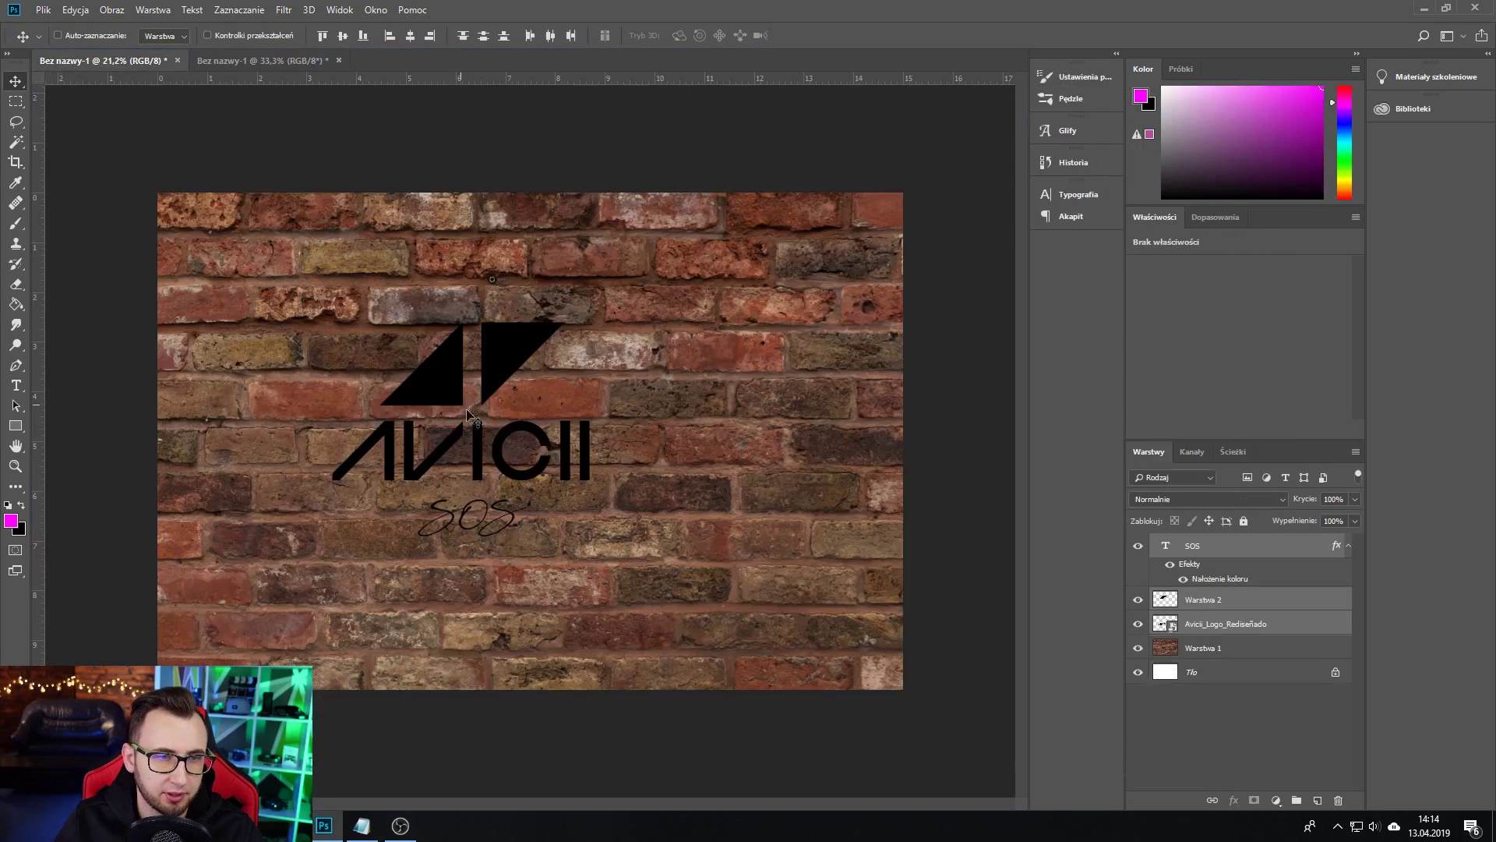
Step: Enlarge the logo to about 129%, reposition it, and hide the logo and SOS layers
{"action": "left_click_drag", "start_coordinate": [495, 439], "coordinate": [568, 439]}
{"action": "key", "text": "ctrl+t"}
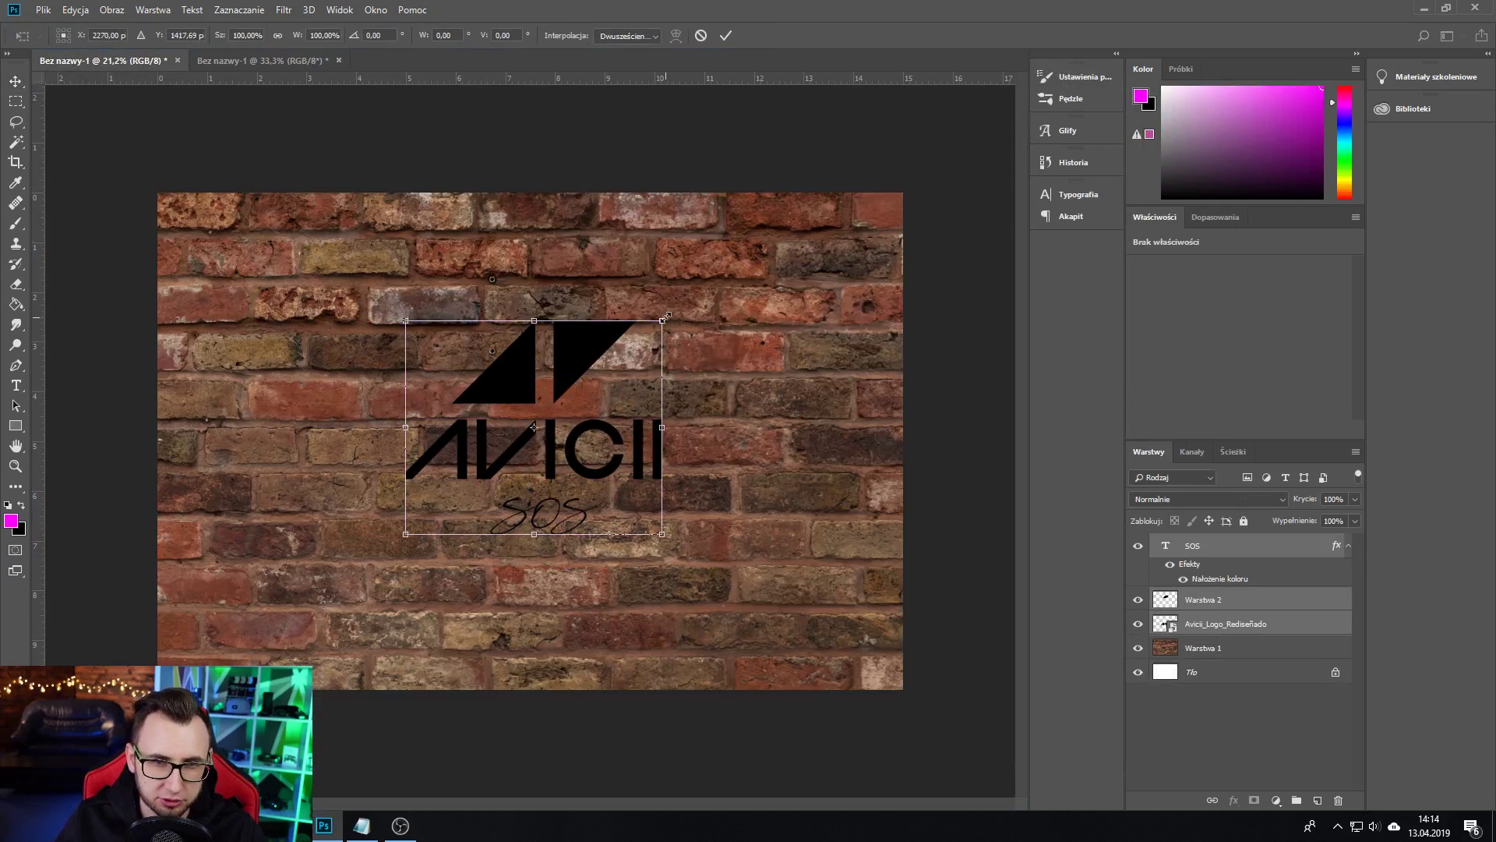
{"action": "left_click_drag", "start_coordinate": [667, 315], "coordinate": [703, 284]}
{"action": "left_click", "coordinate": [15, 81]}
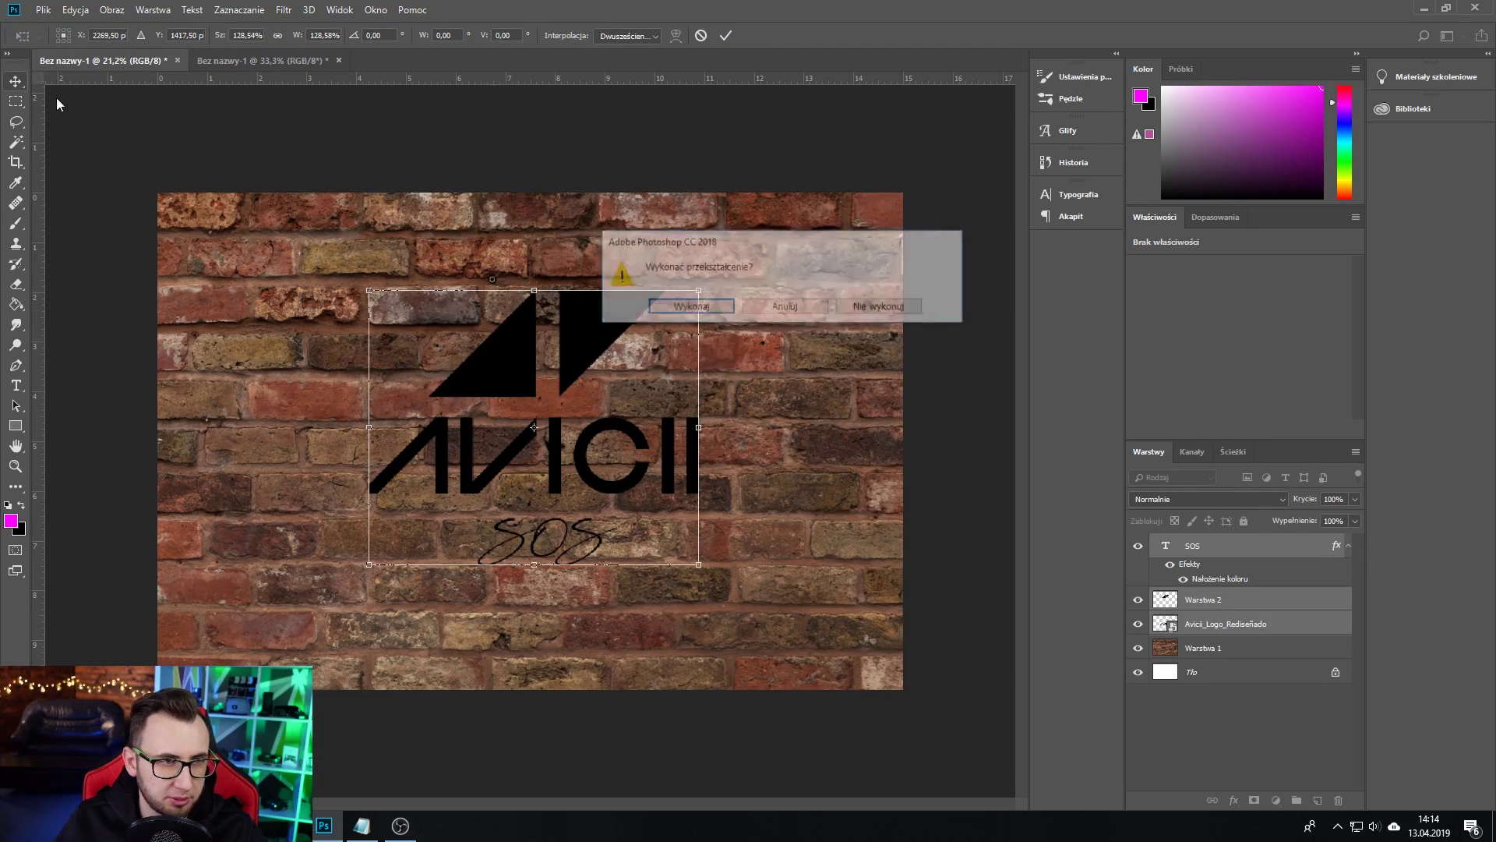
{"action": "key", "text": "Return"}
{"action": "left_click_drag", "start_coordinate": [598, 348], "coordinate": [586, 354]}
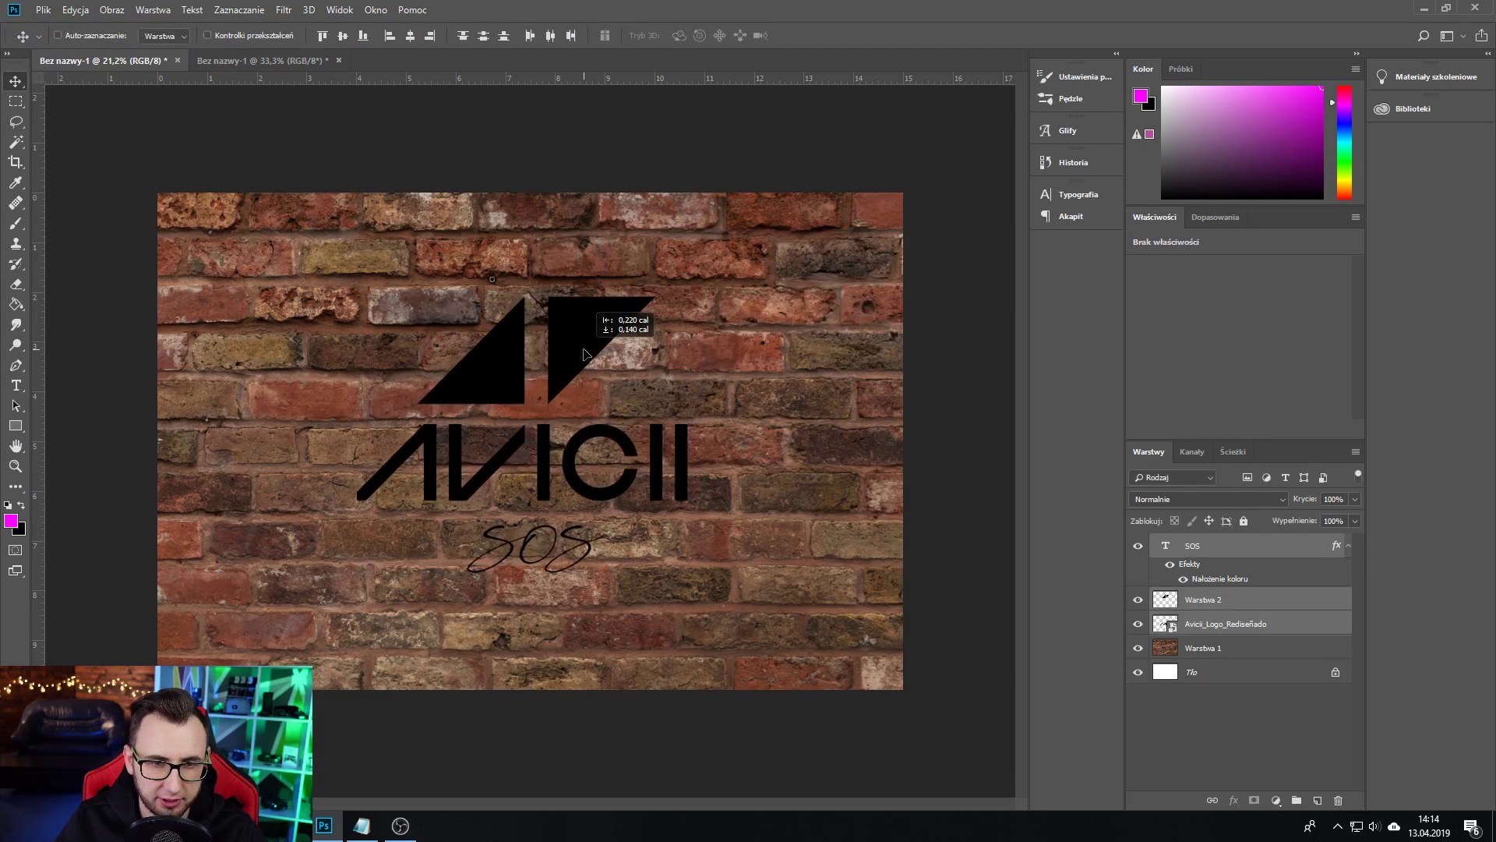
{"action": "left_click_drag", "start_coordinate": [1137, 545], "coordinate": [1137, 624]}
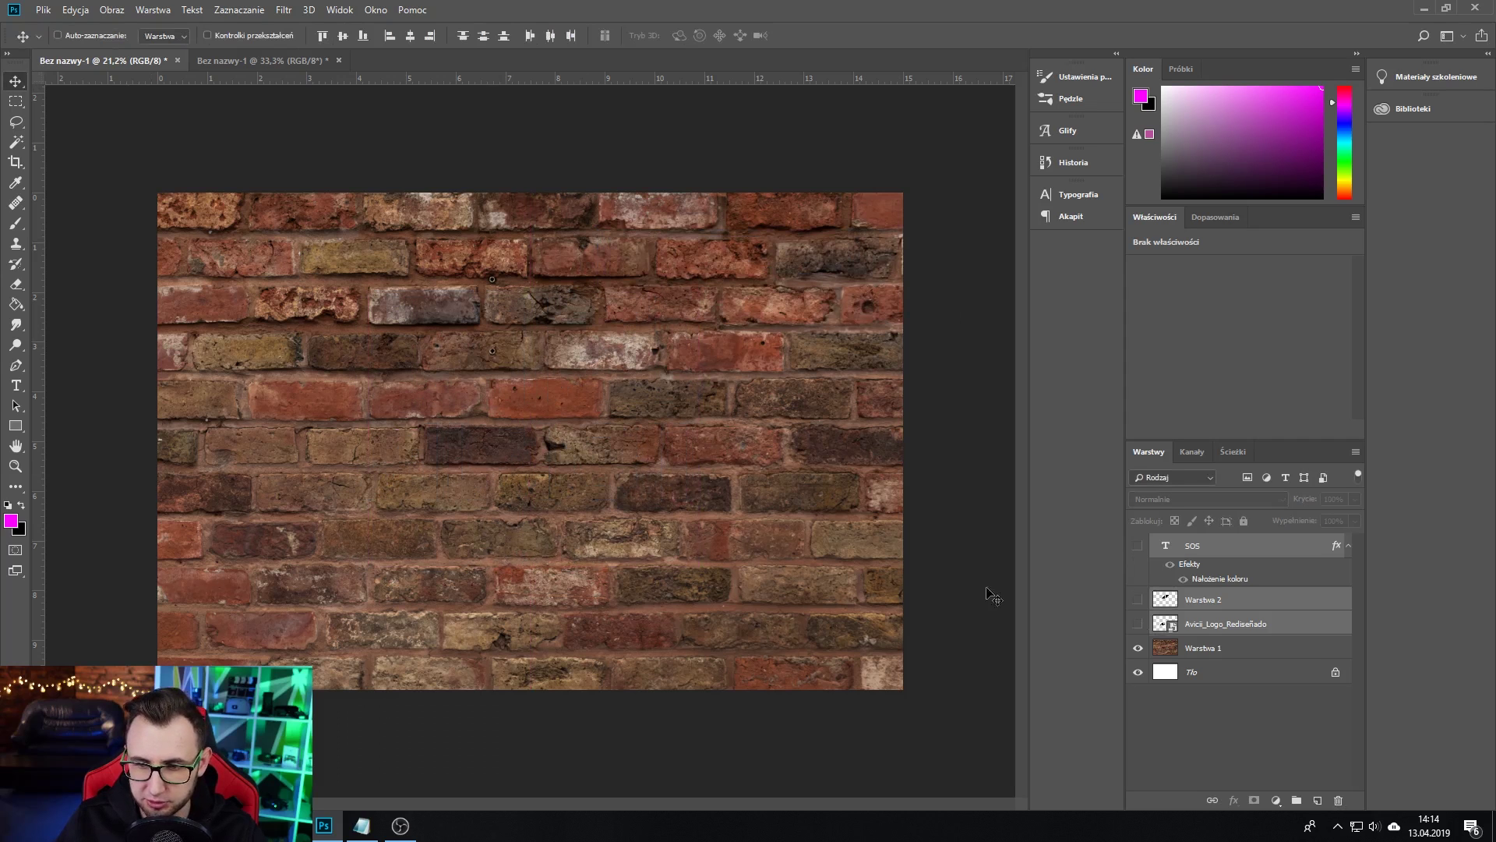
{"action": "scroll", "coordinate": [990, 594], "scroll_direction": "down", "scroll_amount": 1}
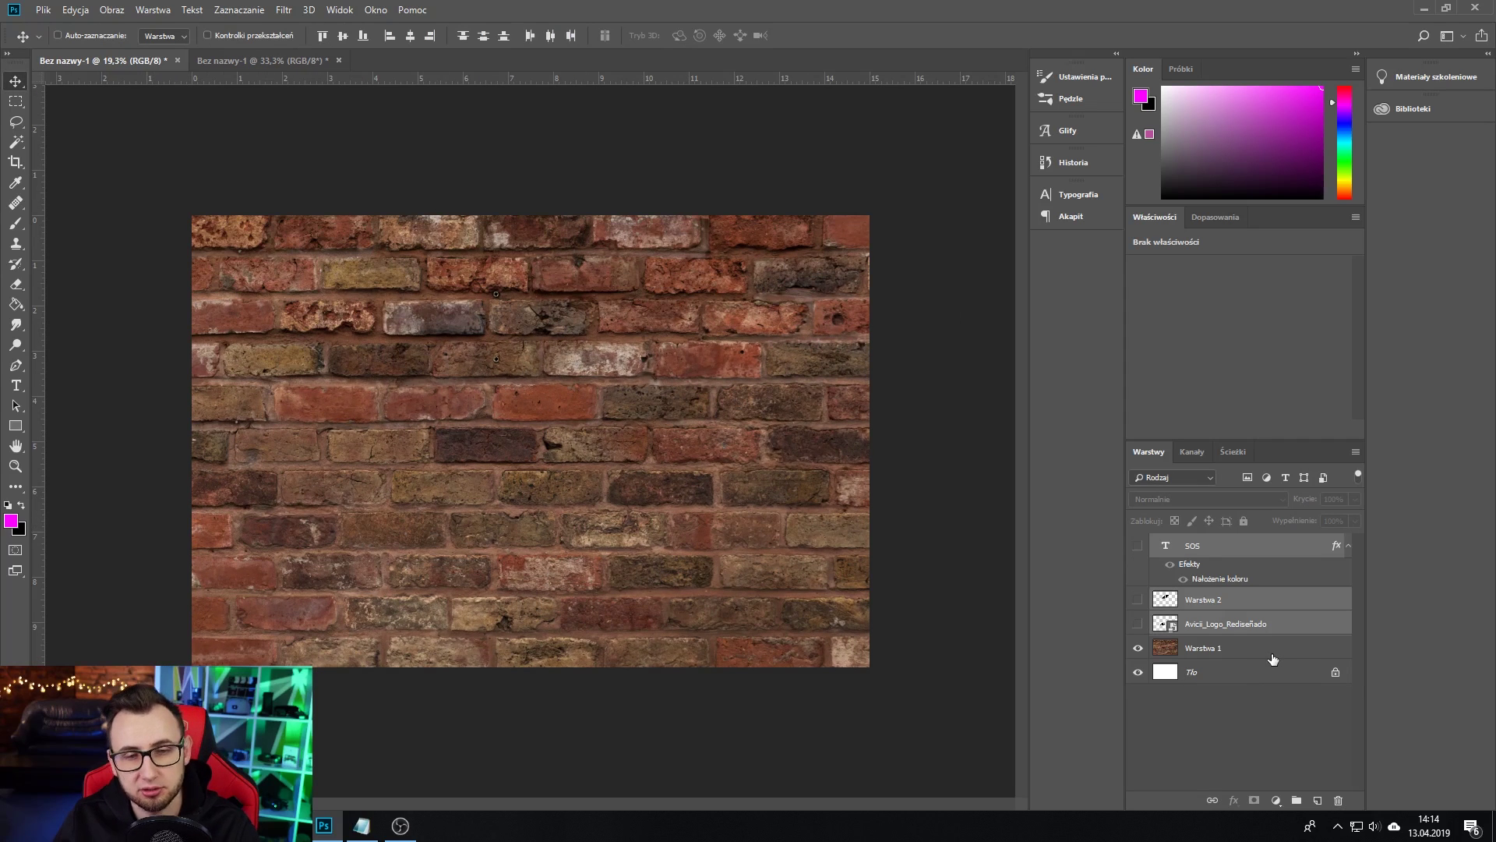
Step: Add a Curves adjustment above Warstwa 1 and pull the curve down to darken the bricks
{"action": "left_click", "coordinate": [1274, 660]}
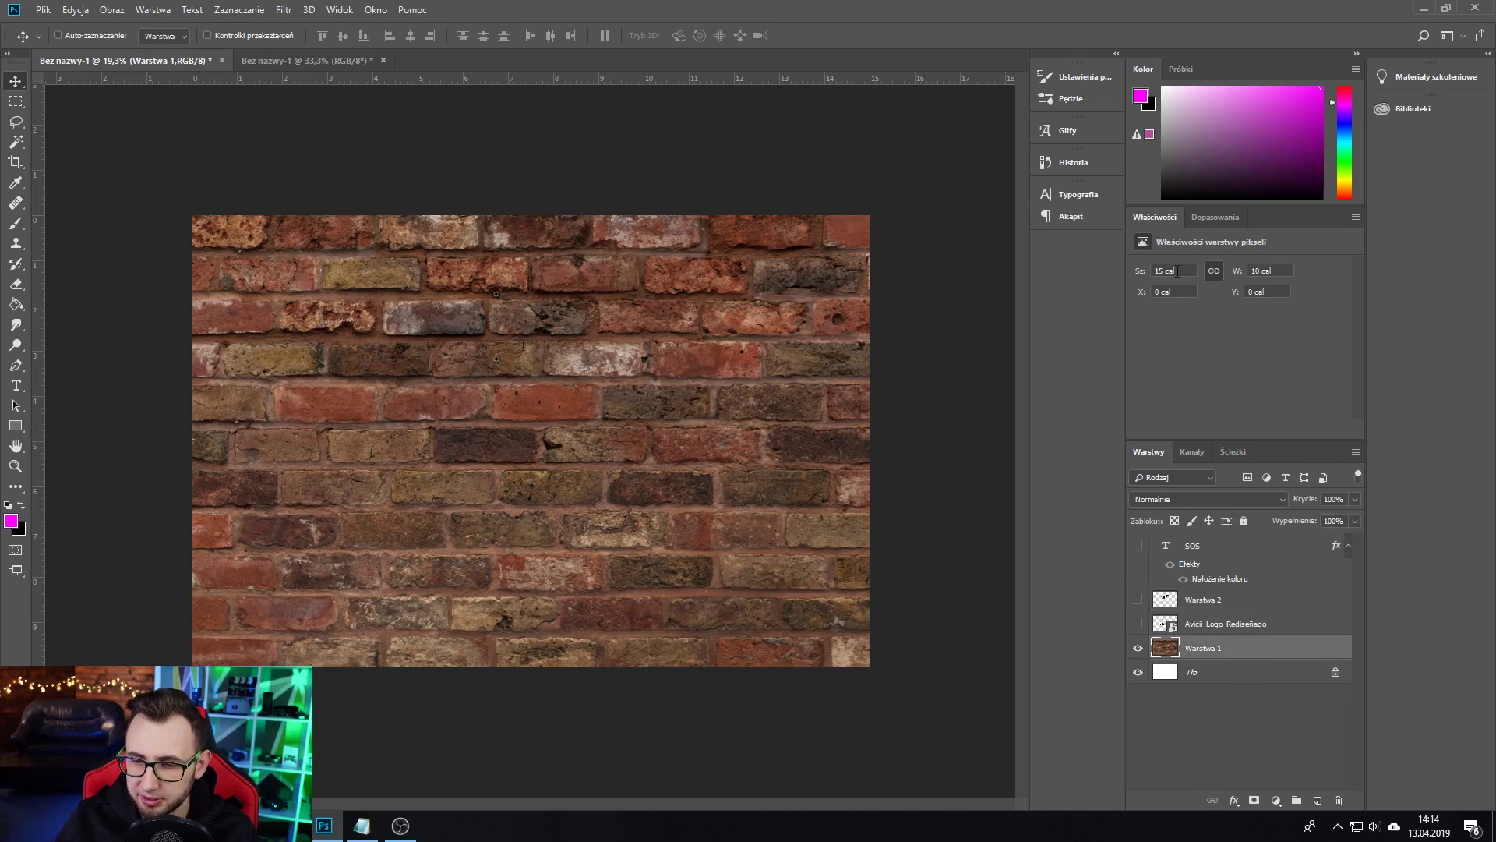
{"action": "left_click", "coordinate": [1200, 218]}
{"action": "left_click", "coordinate": [1208, 252]}
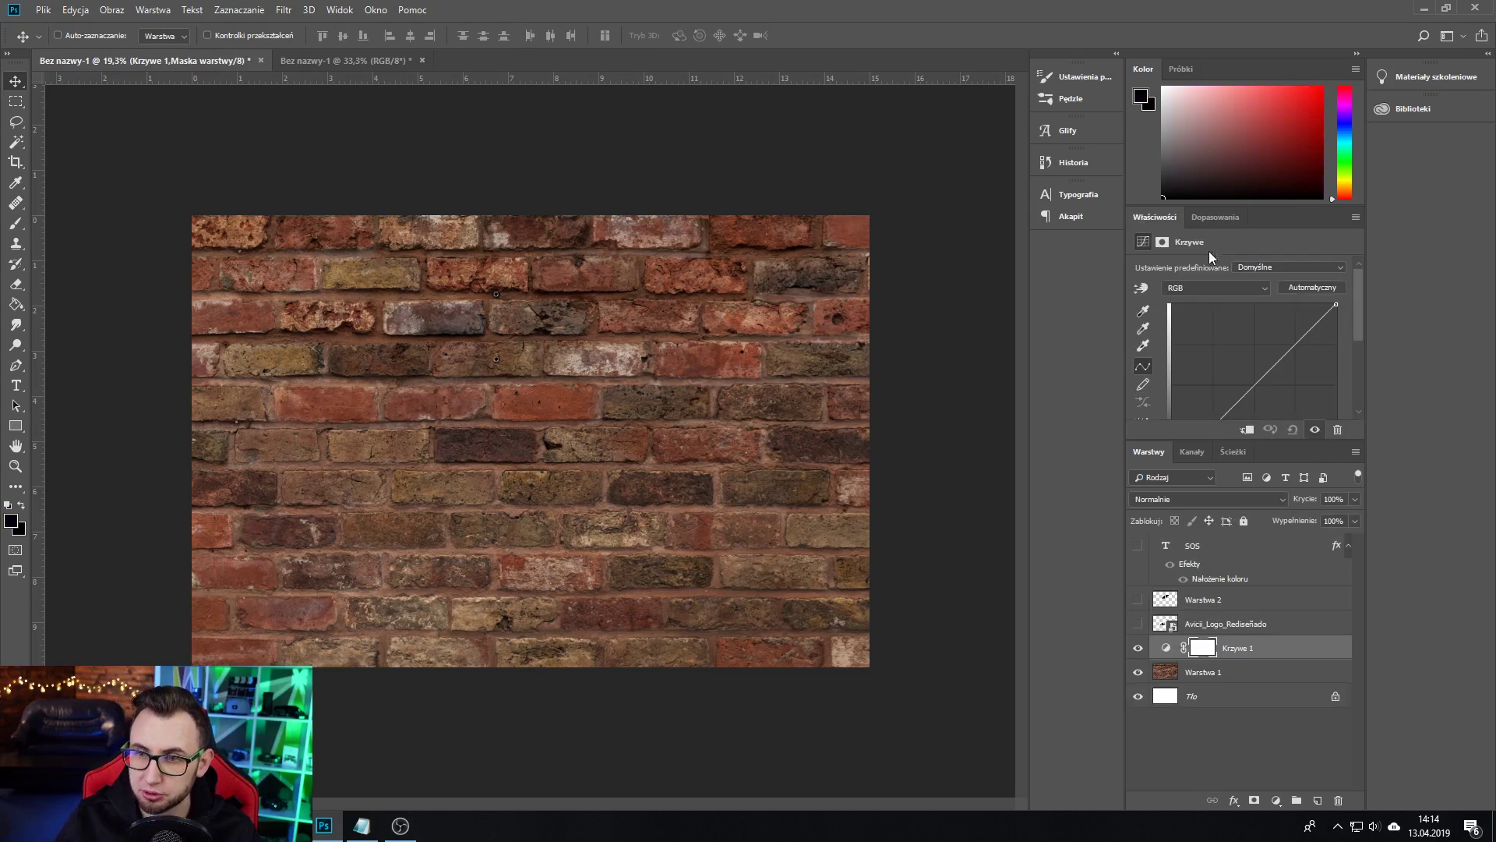
{"action": "left_click_drag", "start_coordinate": [1256, 359], "coordinate": [1272, 377]}
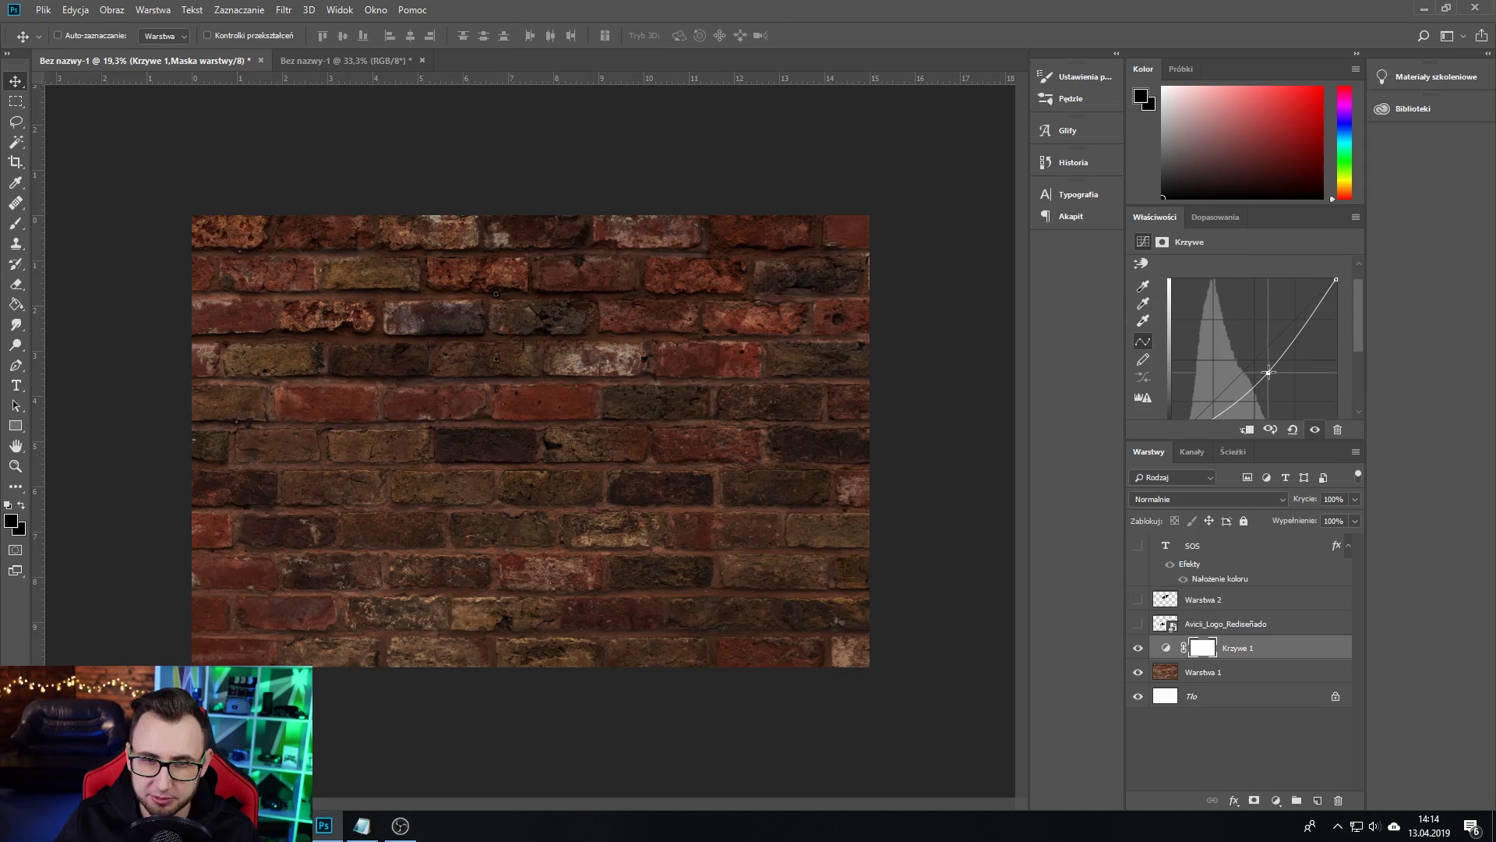
{"action": "left_click_drag", "start_coordinate": [1359, 330], "coordinate": [1357, 348]}
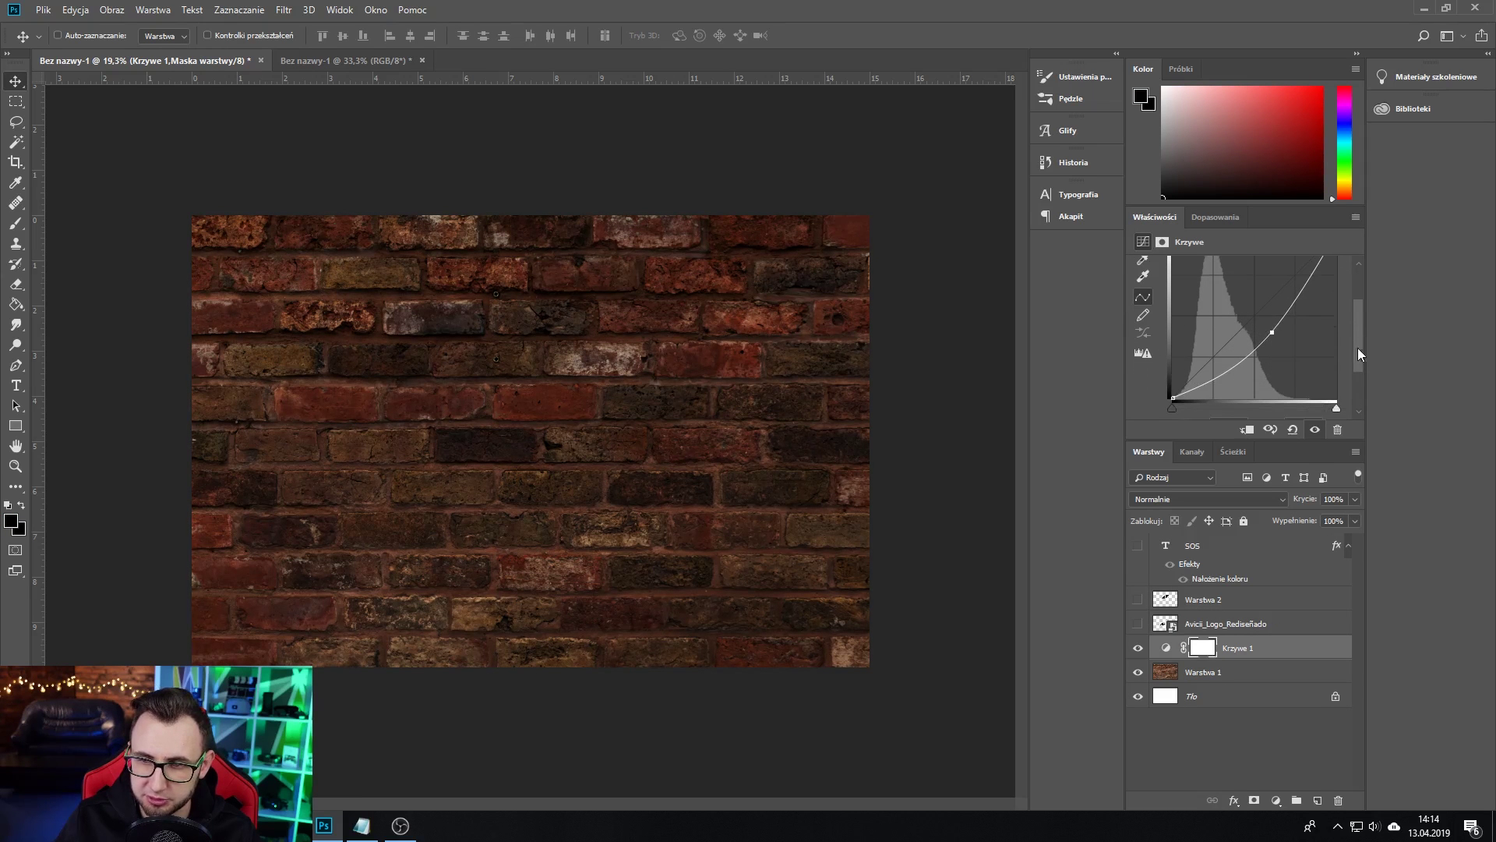
{"action": "left_click_drag", "start_coordinate": [1228, 375], "coordinate": [1224, 376]}
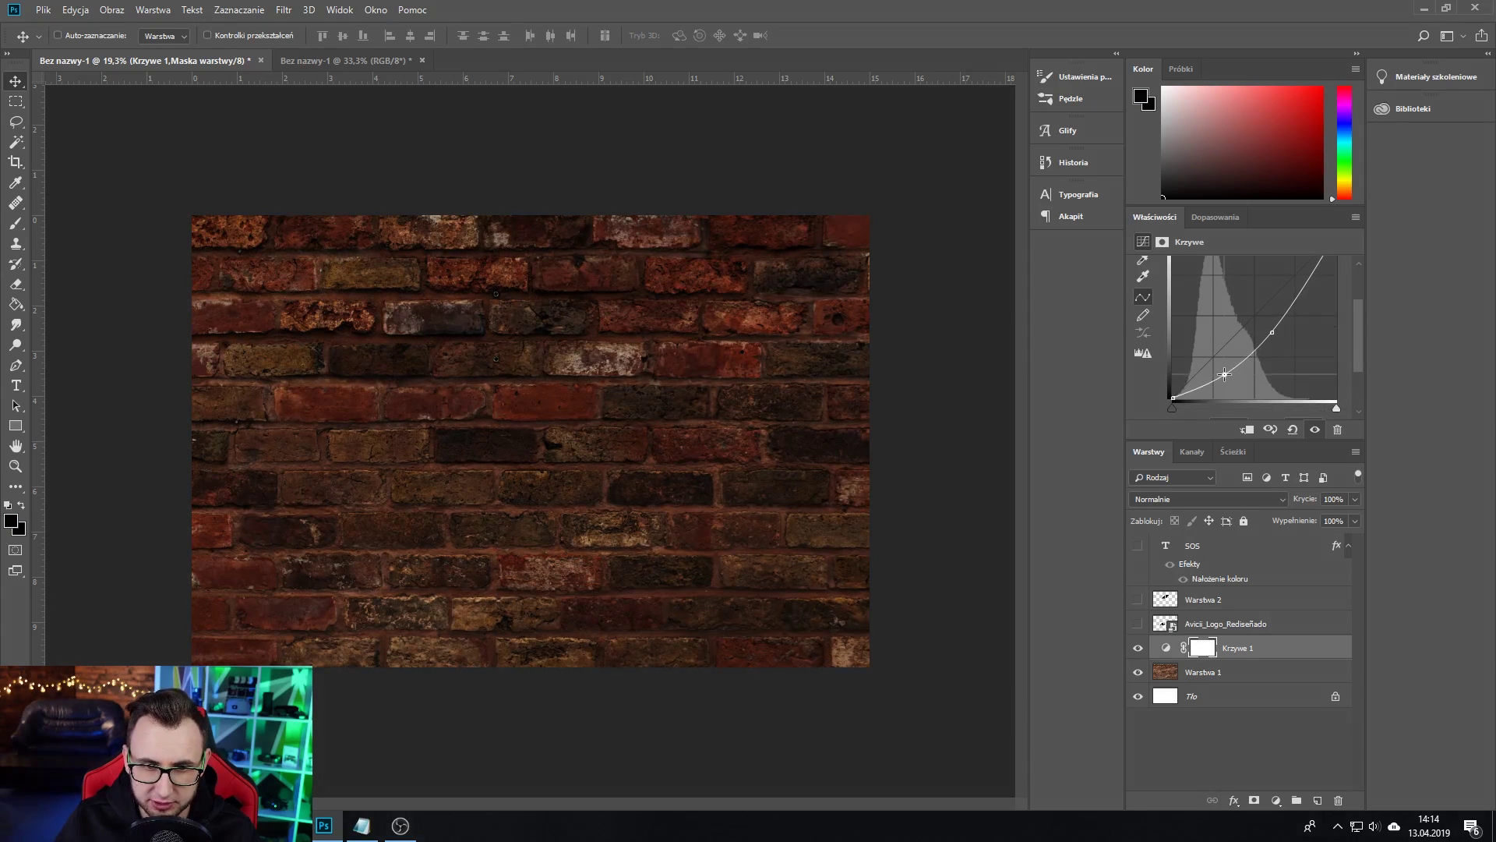
{"action": "left_click_drag", "start_coordinate": [1275, 331], "coordinate": [1278, 332]}
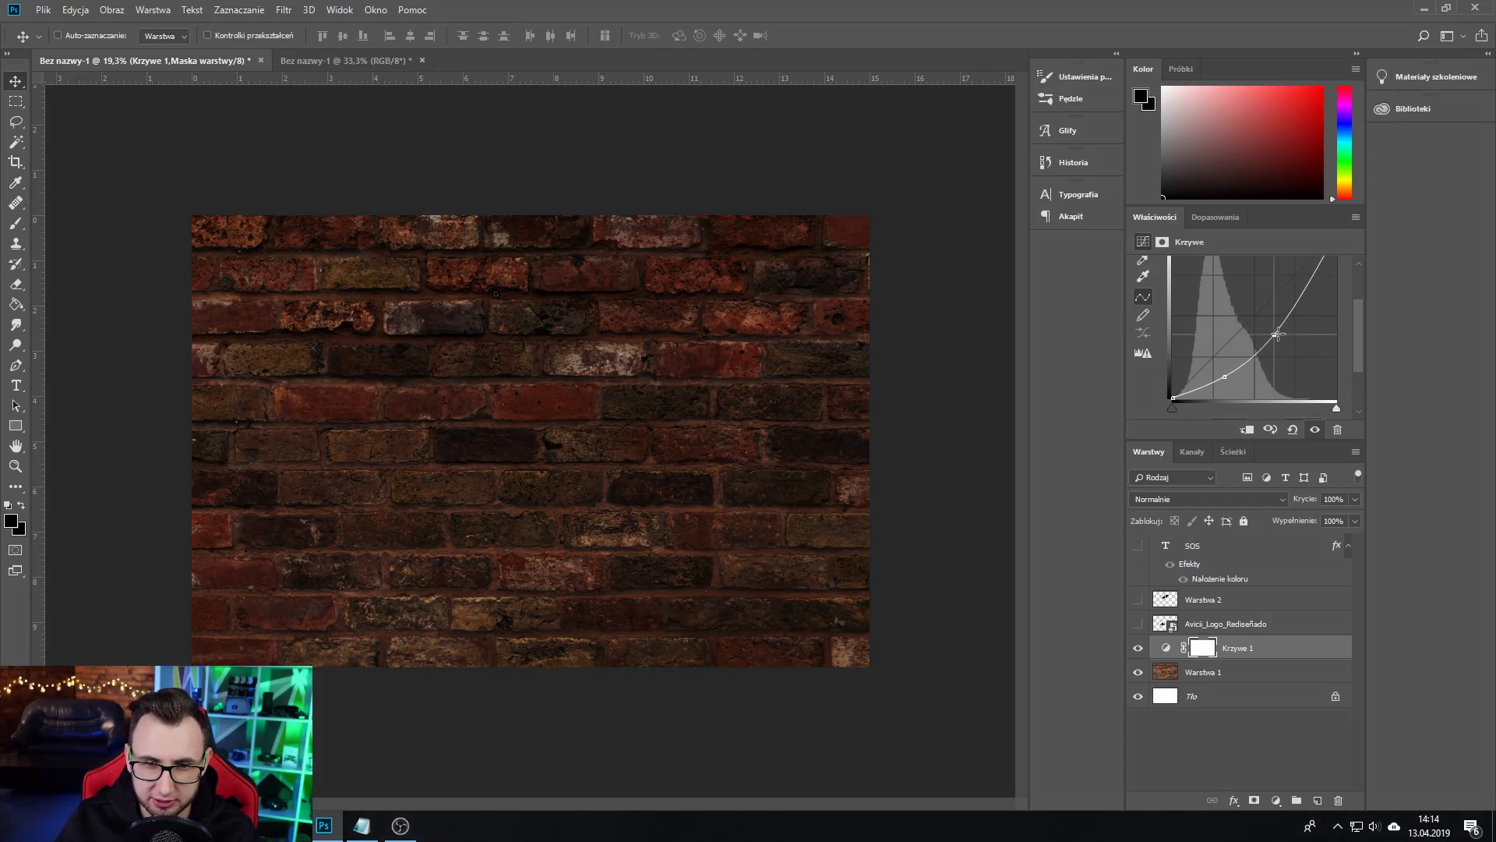
Step: Add Brightness/Contrast with lower brightness and higher contrast, then create a new empty layer
{"action": "left_click", "coordinate": [1225, 216]}
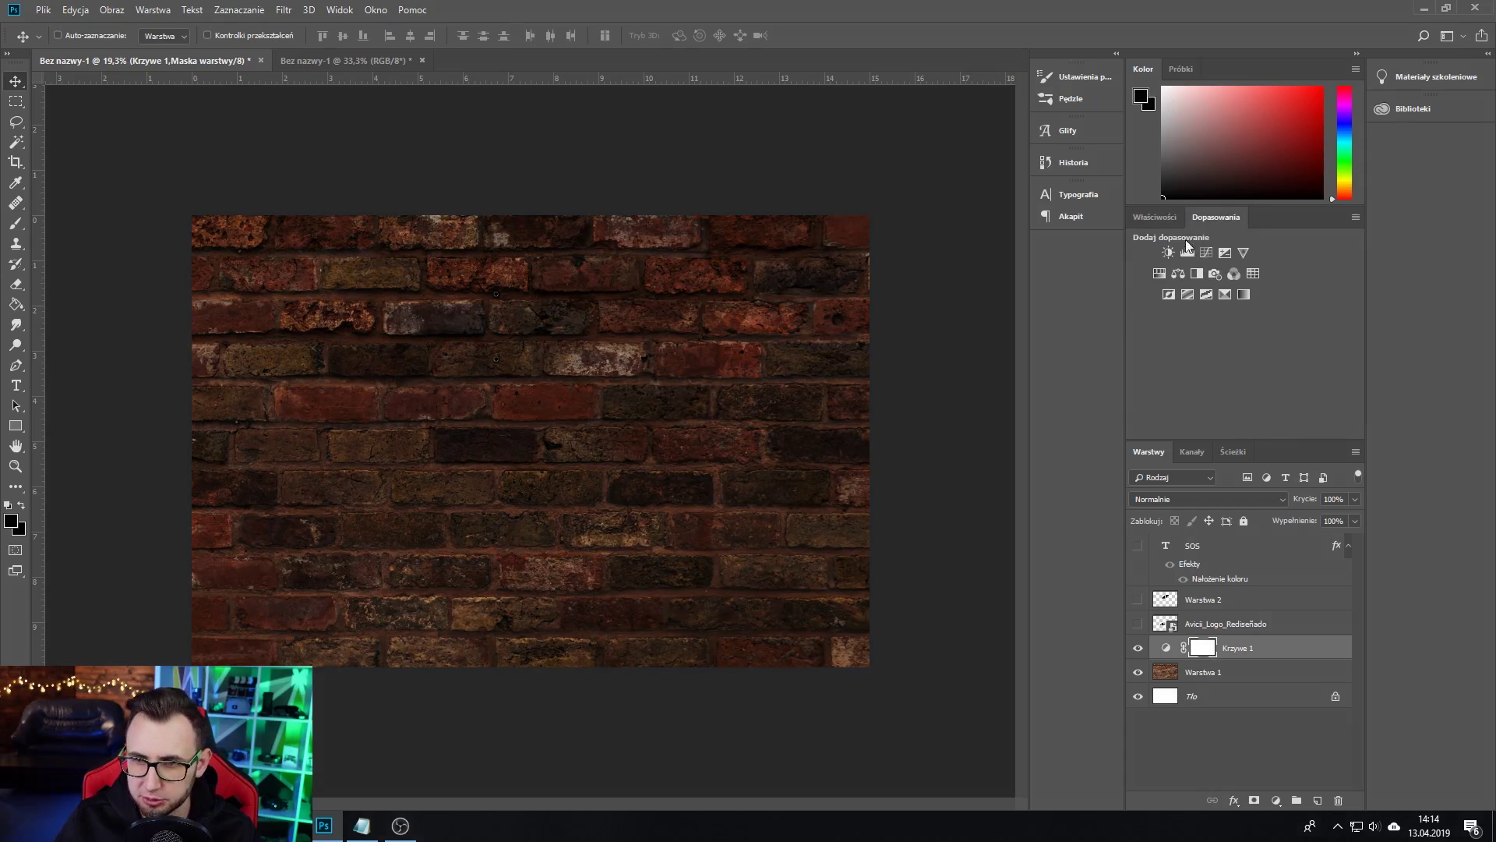
{"action": "left_click", "coordinate": [1145, 254]}
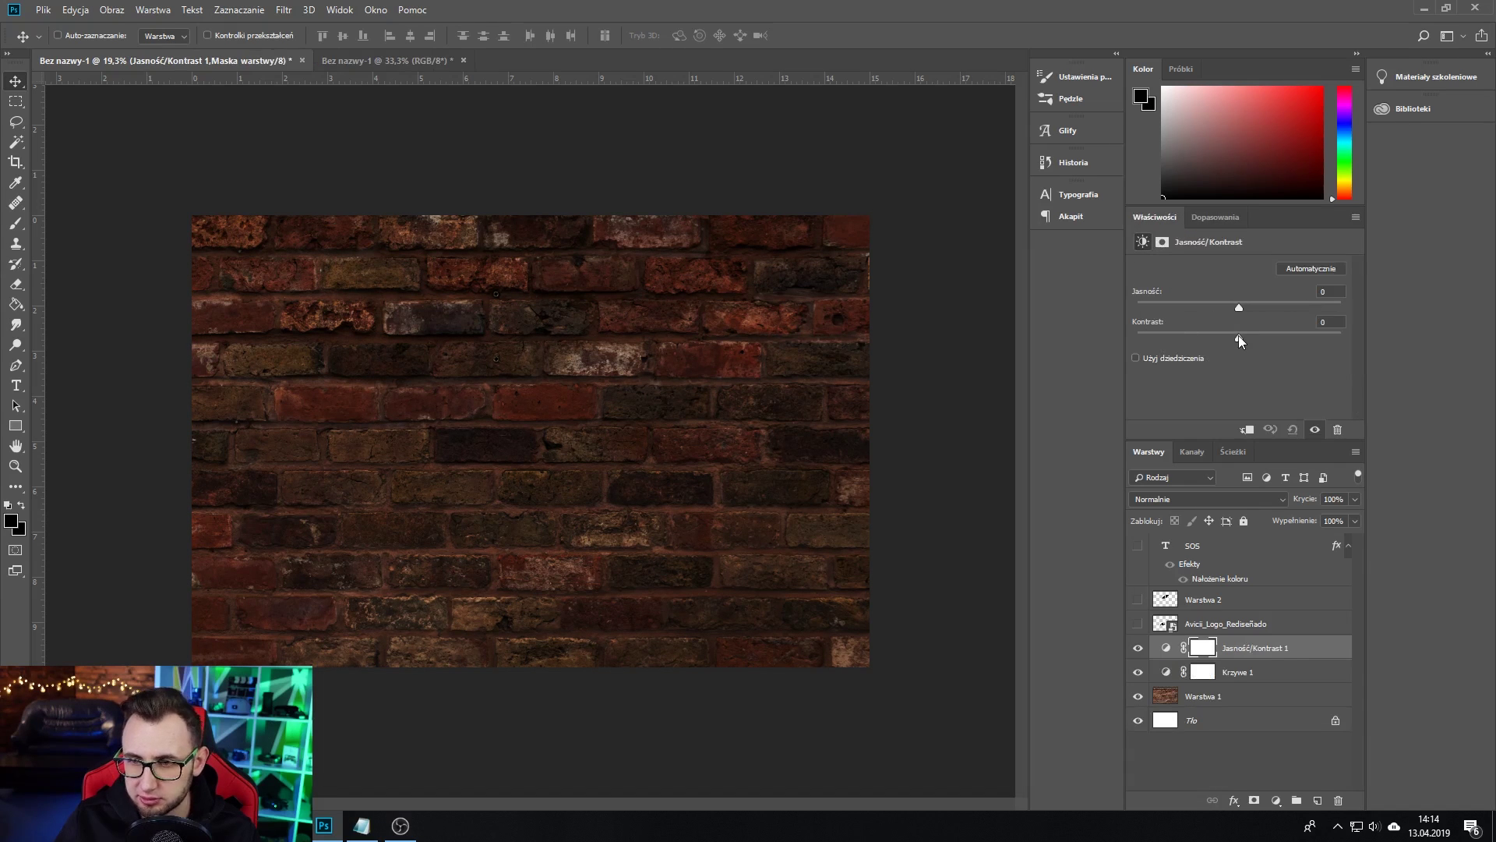
{"action": "left_click_drag", "start_coordinate": [1274, 338], "coordinate": [1223, 308]}
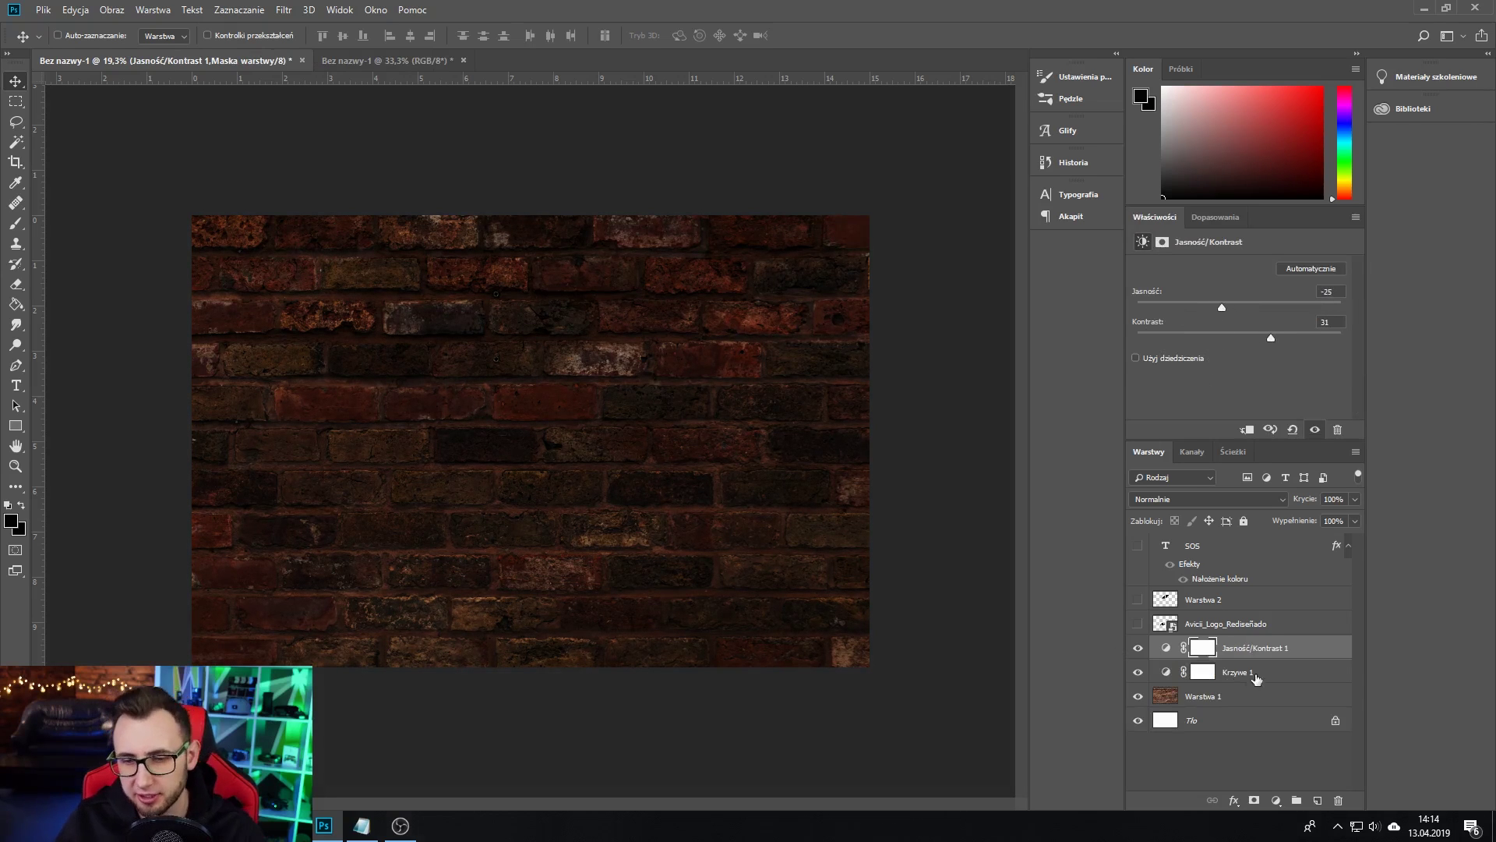
{"action": "left_click", "coordinate": [1303, 653]}
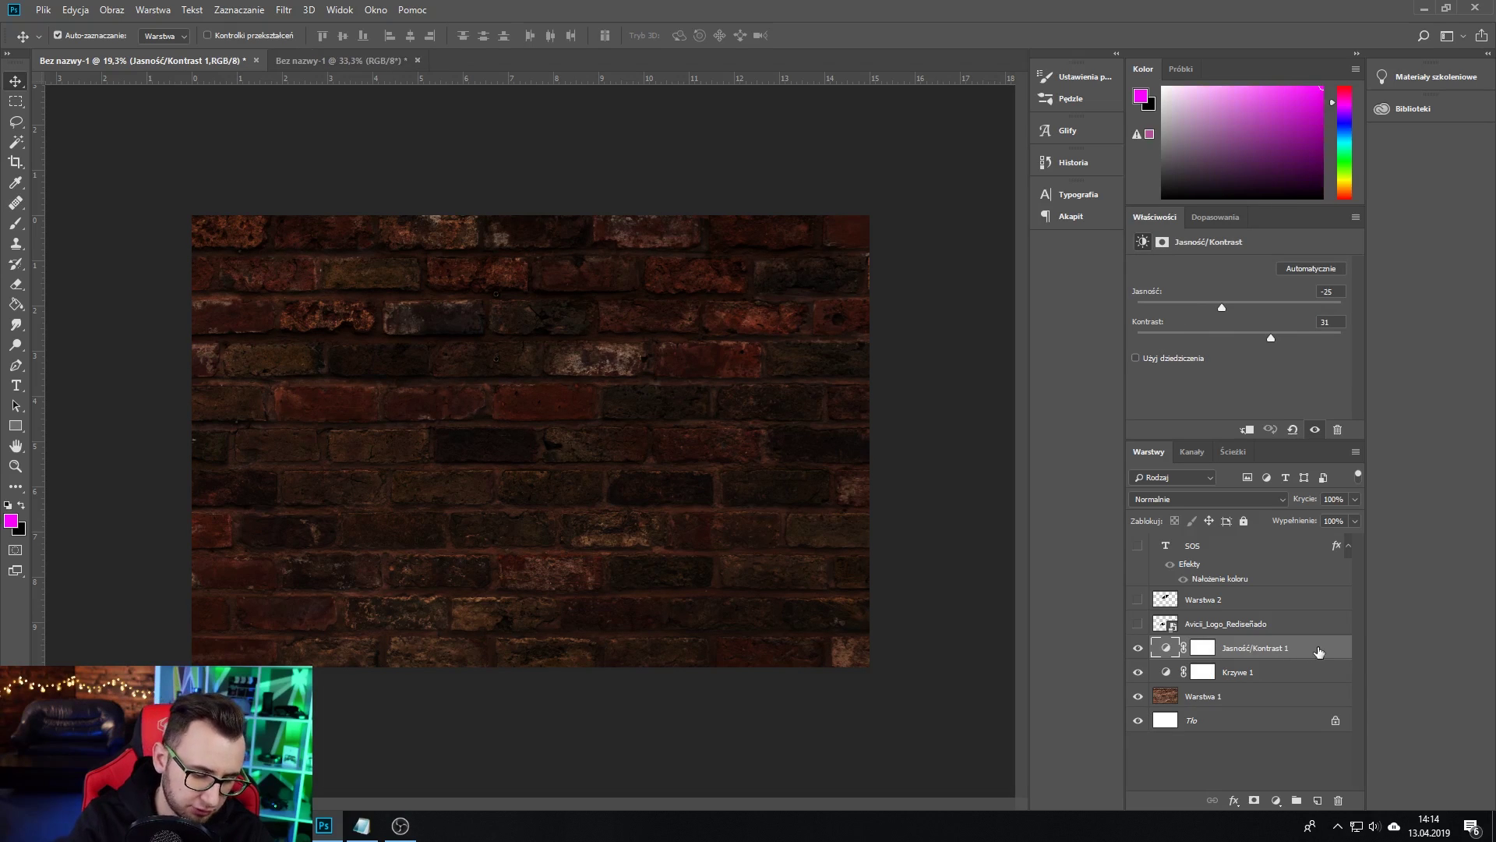
{"action": "key", "text": "ctrl+shift+n"}
Step: Fill the new layer with colour and give it a radial black-to-white Gradient Overlay
{"action": "key", "text": "Return"}
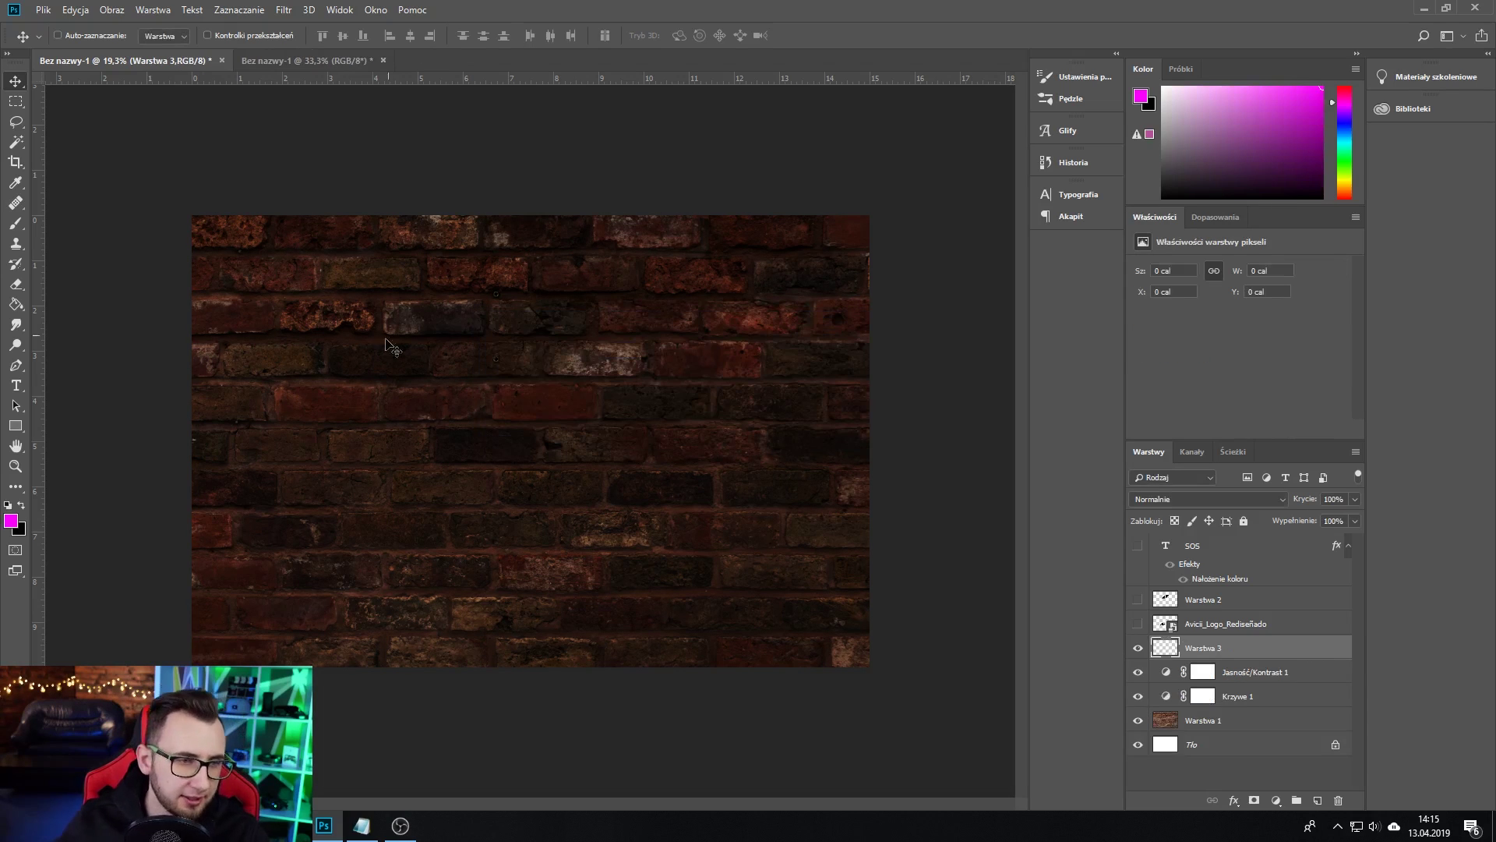
{"action": "left_click", "coordinate": [15, 304]}
{"action": "left_click", "coordinate": [407, 324]}
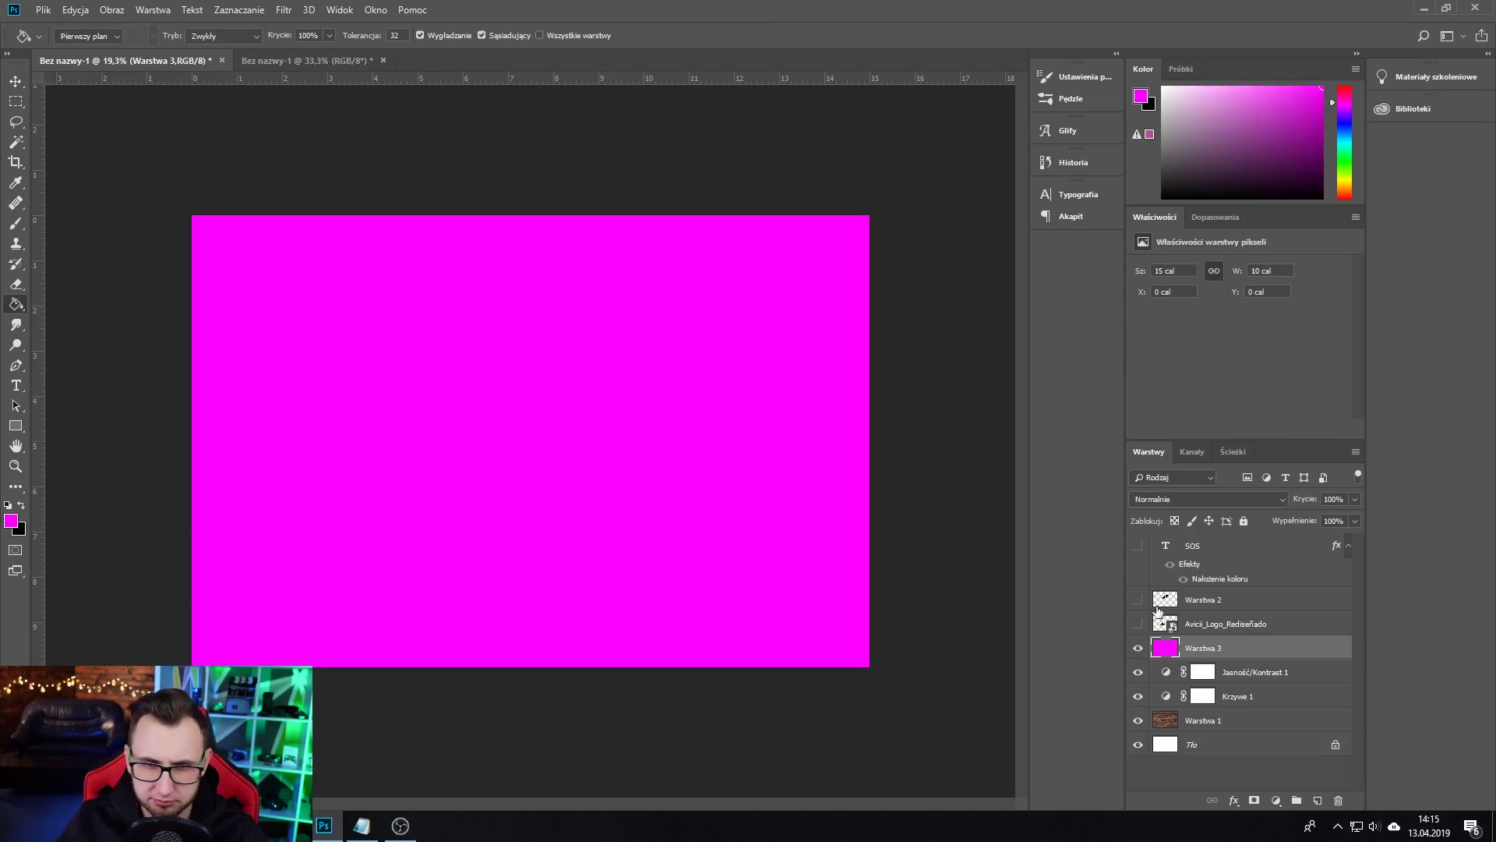
{"action": "double_click", "coordinate": [1292, 652]}
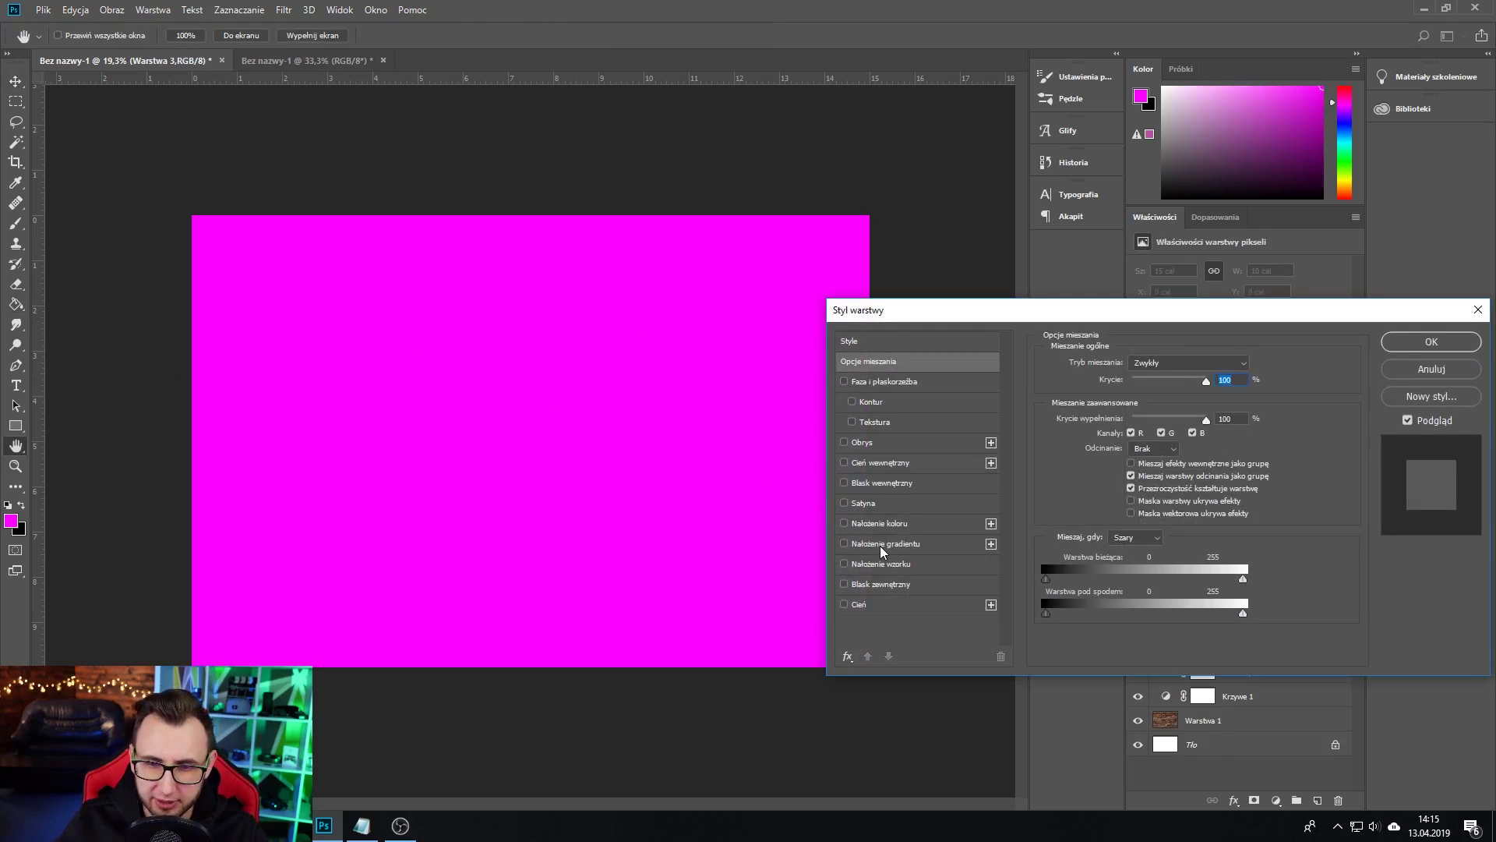
{"action": "left_click", "coordinate": [882, 546]}
{"action": "left_click", "coordinate": [1139, 420]}
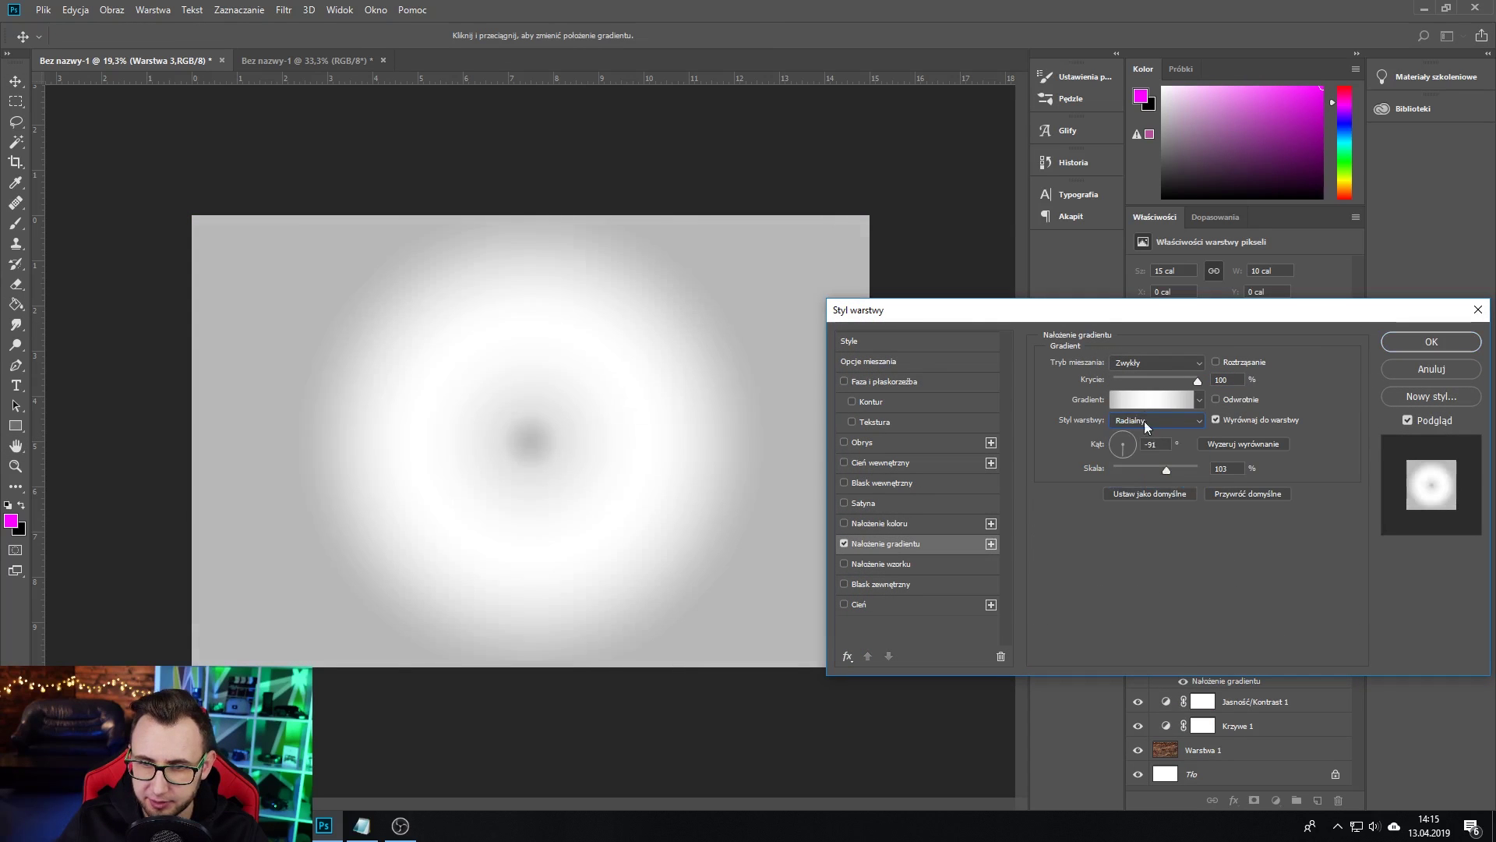
{"action": "left_click", "coordinate": [1144, 400]}
{"action": "left_click", "coordinate": [1158, 268]}
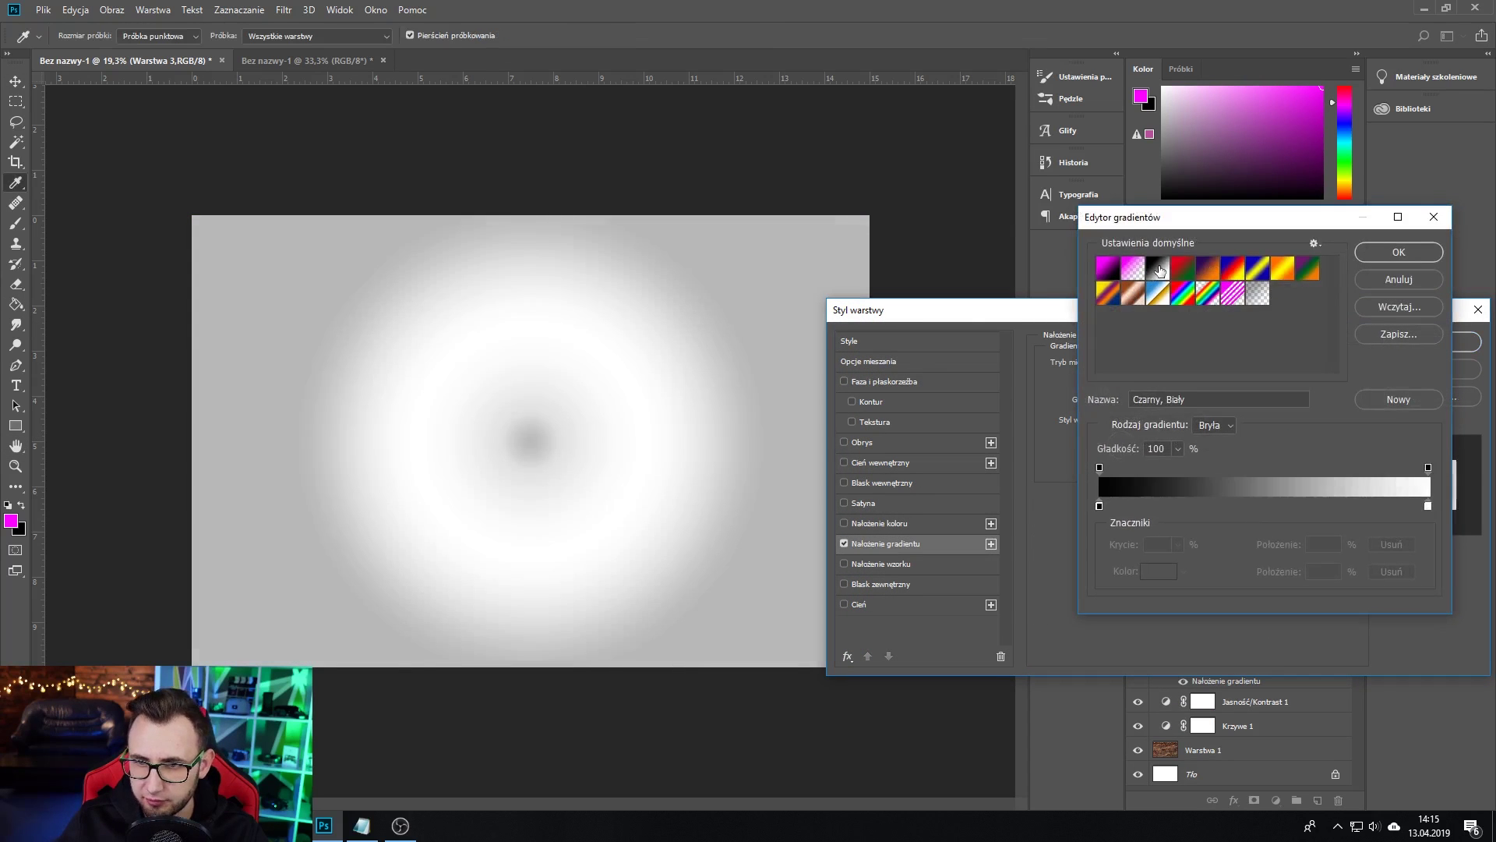
Step: Reverse the gradient stops, move black to 100% and make the white stop grey
{"action": "left_click_drag", "start_coordinate": [1101, 508], "coordinate": [1294, 507]}
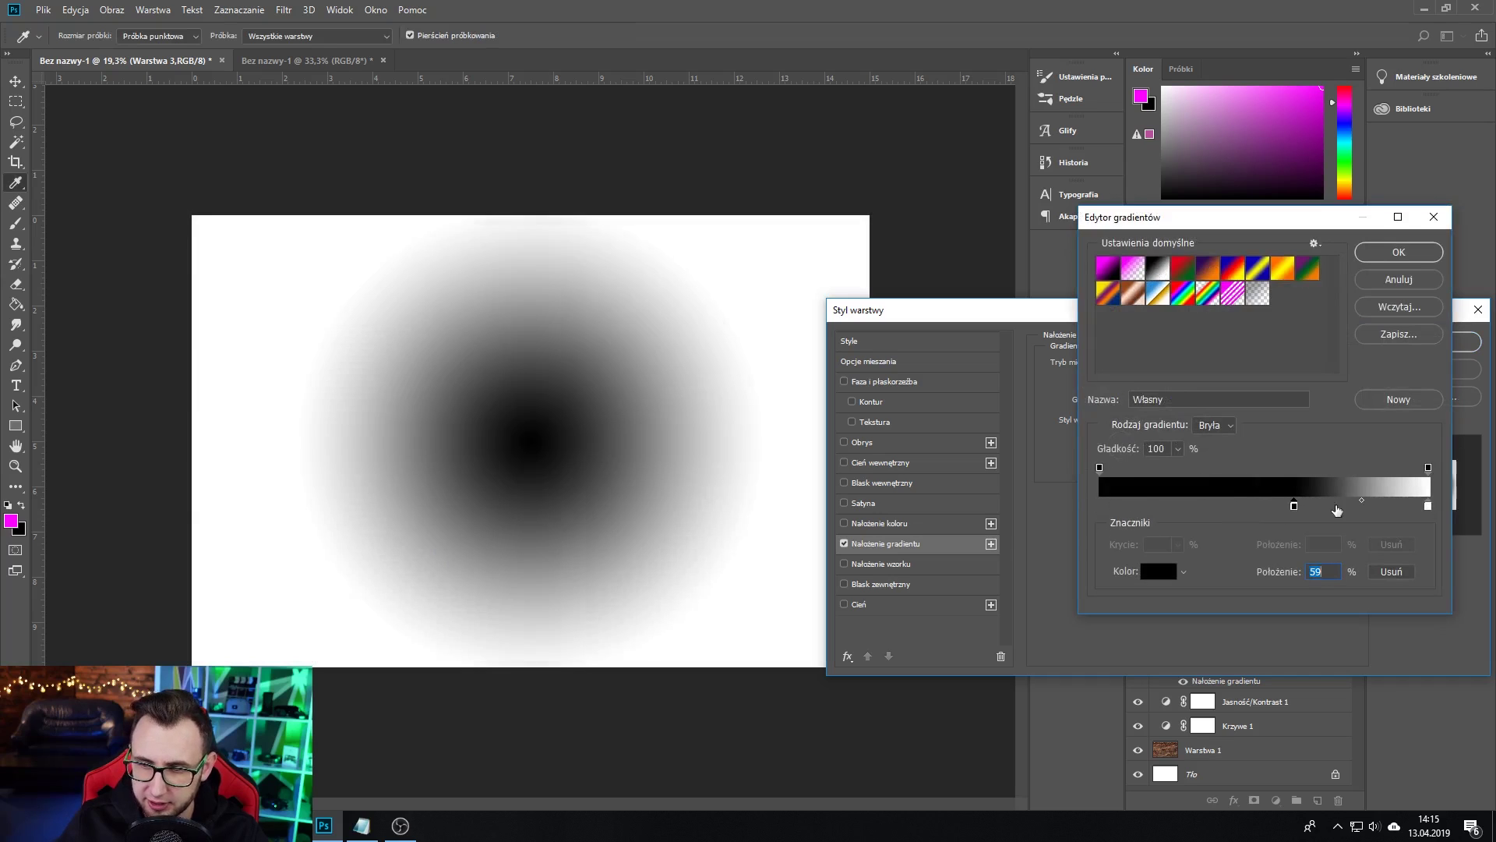
{"action": "left_click_drag", "start_coordinate": [1428, 507], "coordinate": [1099, 510]}
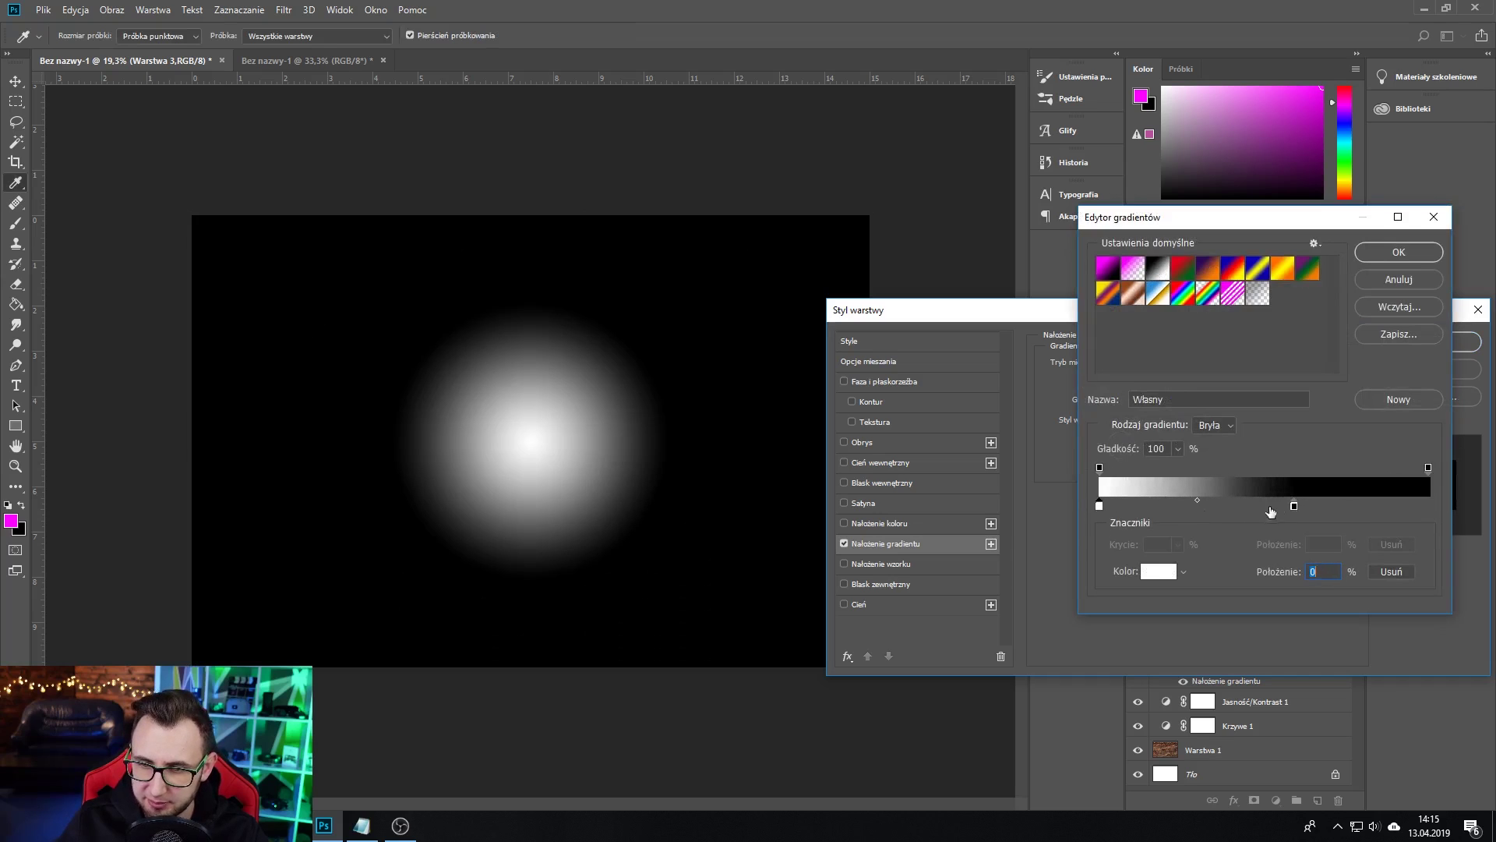
{"action": "left_click_drag", "start_coordinate": [1295, 506], "coordinate": [1427, 507]}
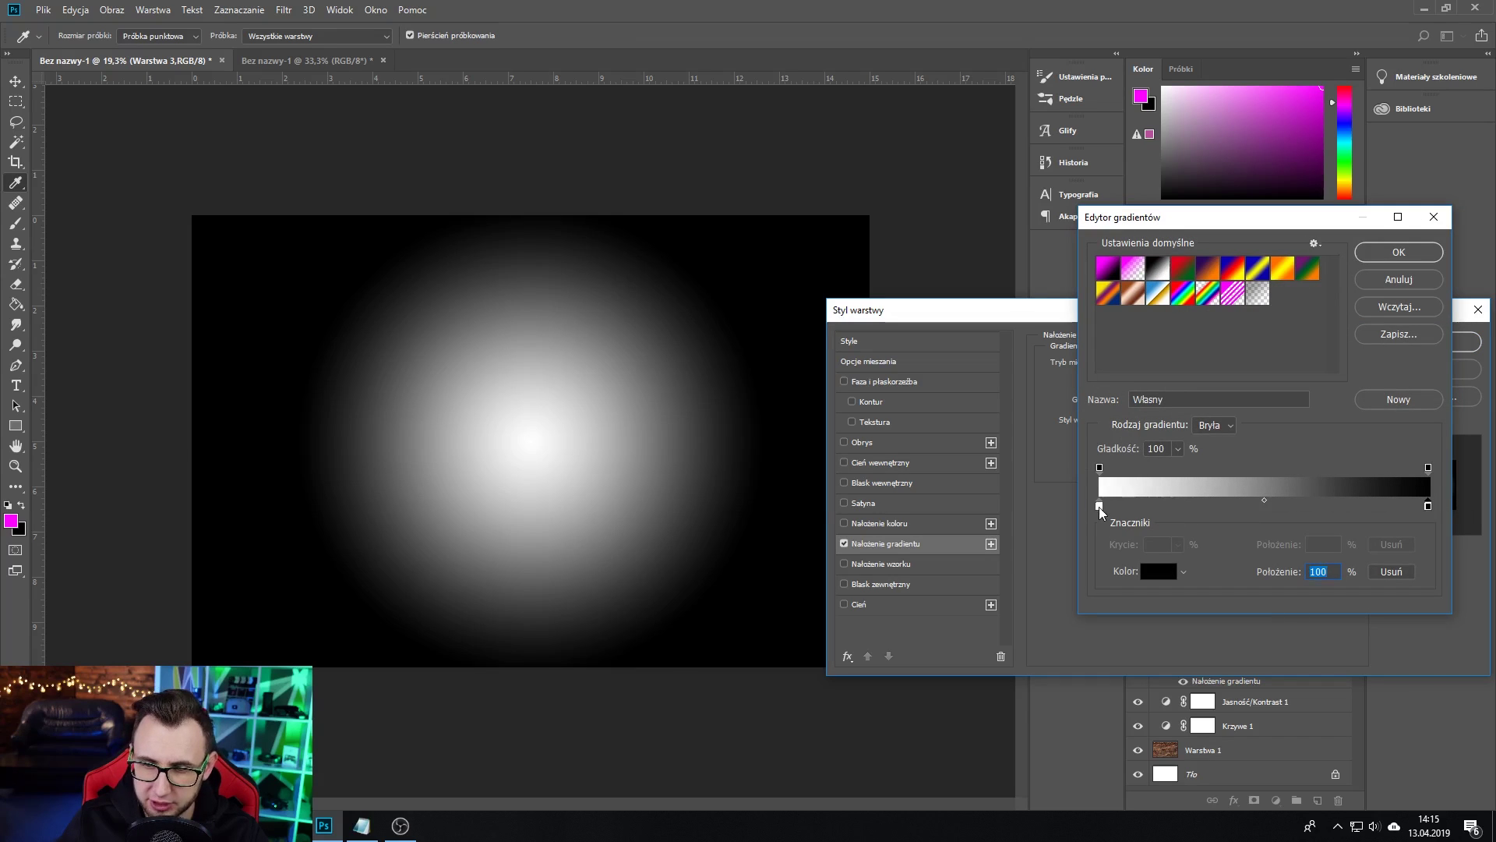
{"action": "double_click", "coordinate": [1099, 507]}
{"action": "mouse_move", "coordinate": [771, 521]}
{"action": "left_mouse_down"}
{"action": "mouse_move", "coordinate": [740, 550]}
{"action": "mouse_move", "coordinate": [747, 568]}
{"action": "left_mouse_up"}
{"action": "left_click", "coordinate": [1099, 454]}
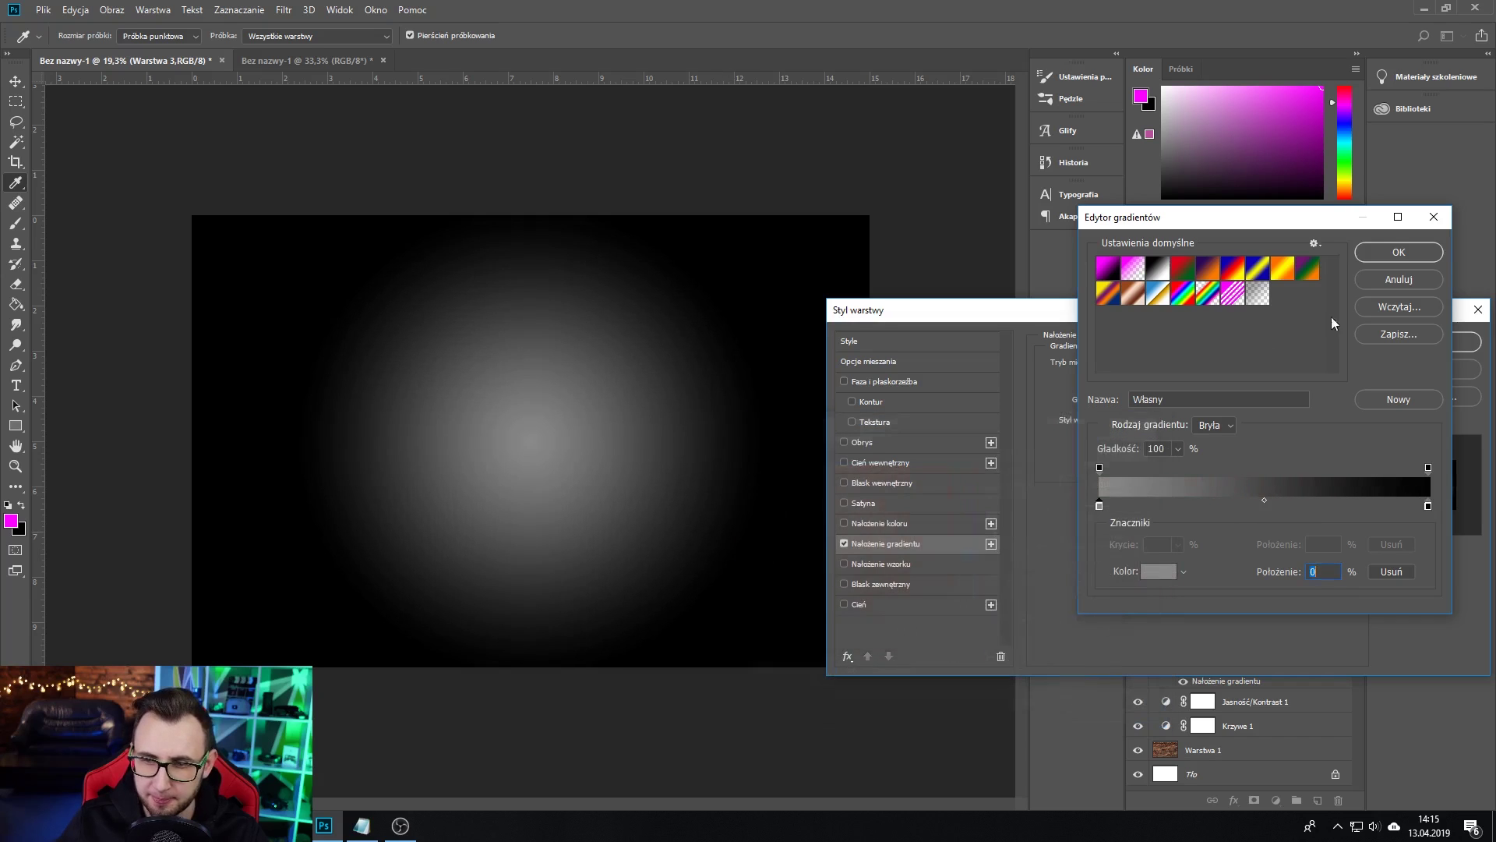
{"action": "left_click", "coordinate": [1413, 251]}
{"action": "left_click", "coordinate": [1415, 338]}
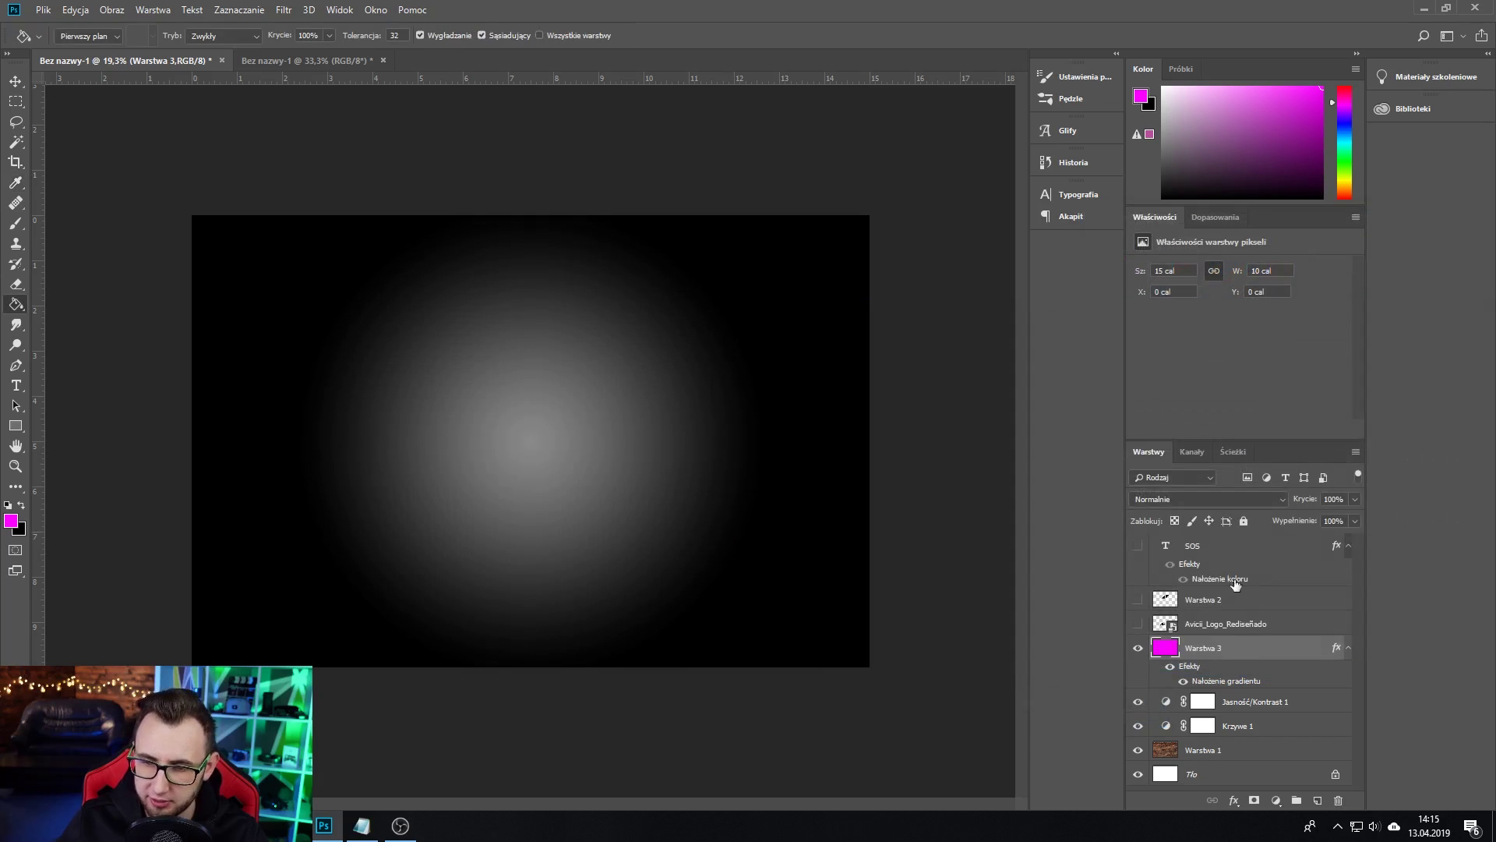
Step: Convert Warstwa 3 to a smart object blended as Multiply at 86% opacity
{"action": "right_click", "coordinate": [1256, 652]}
{"action": "left_click", "coordinate": [1339, 205]}
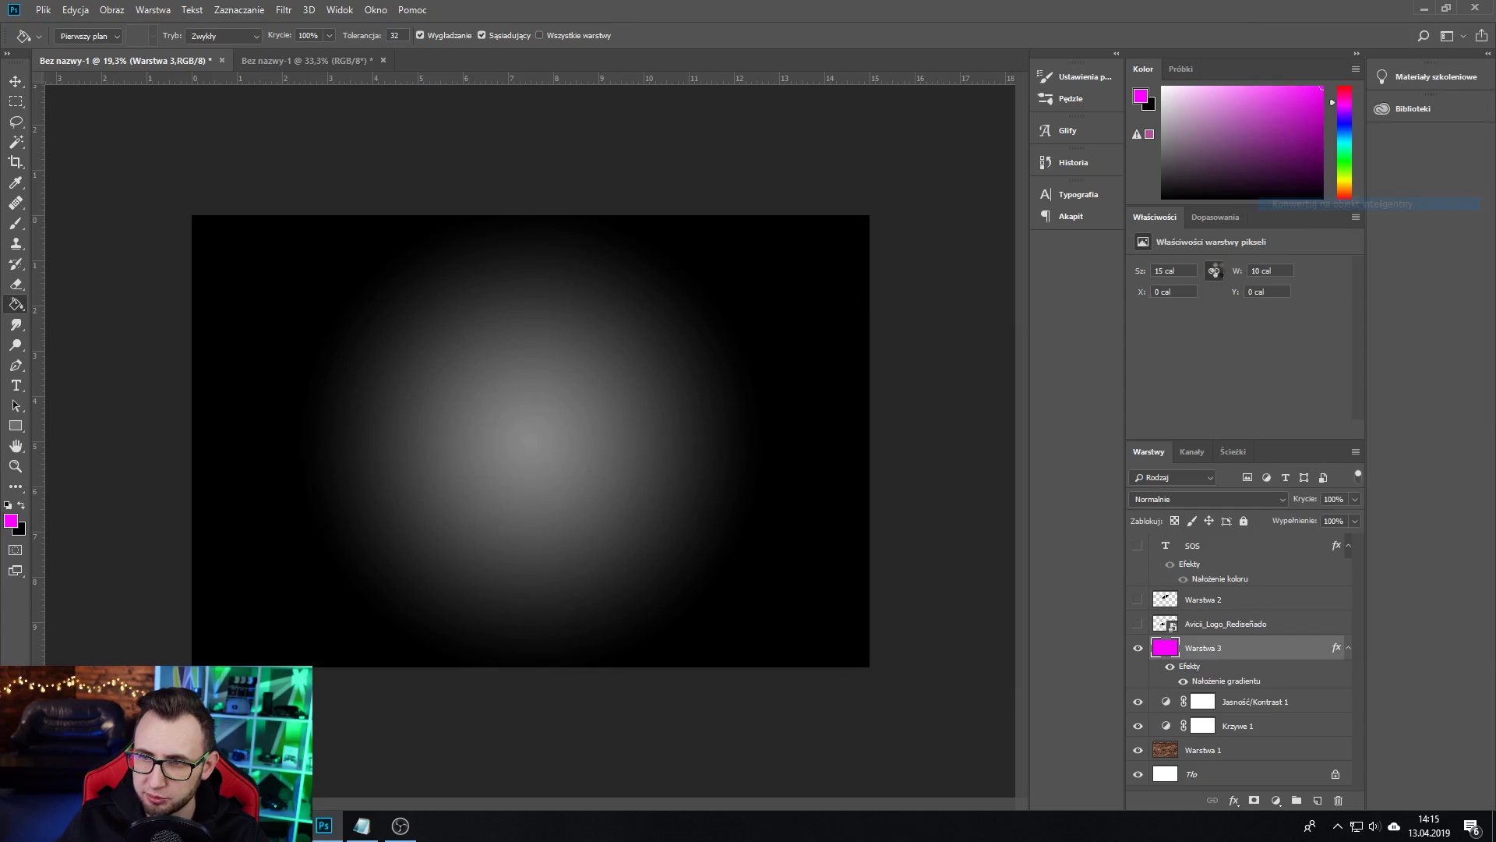
{"action": "left_click", "coordinate": [1181, 498]}
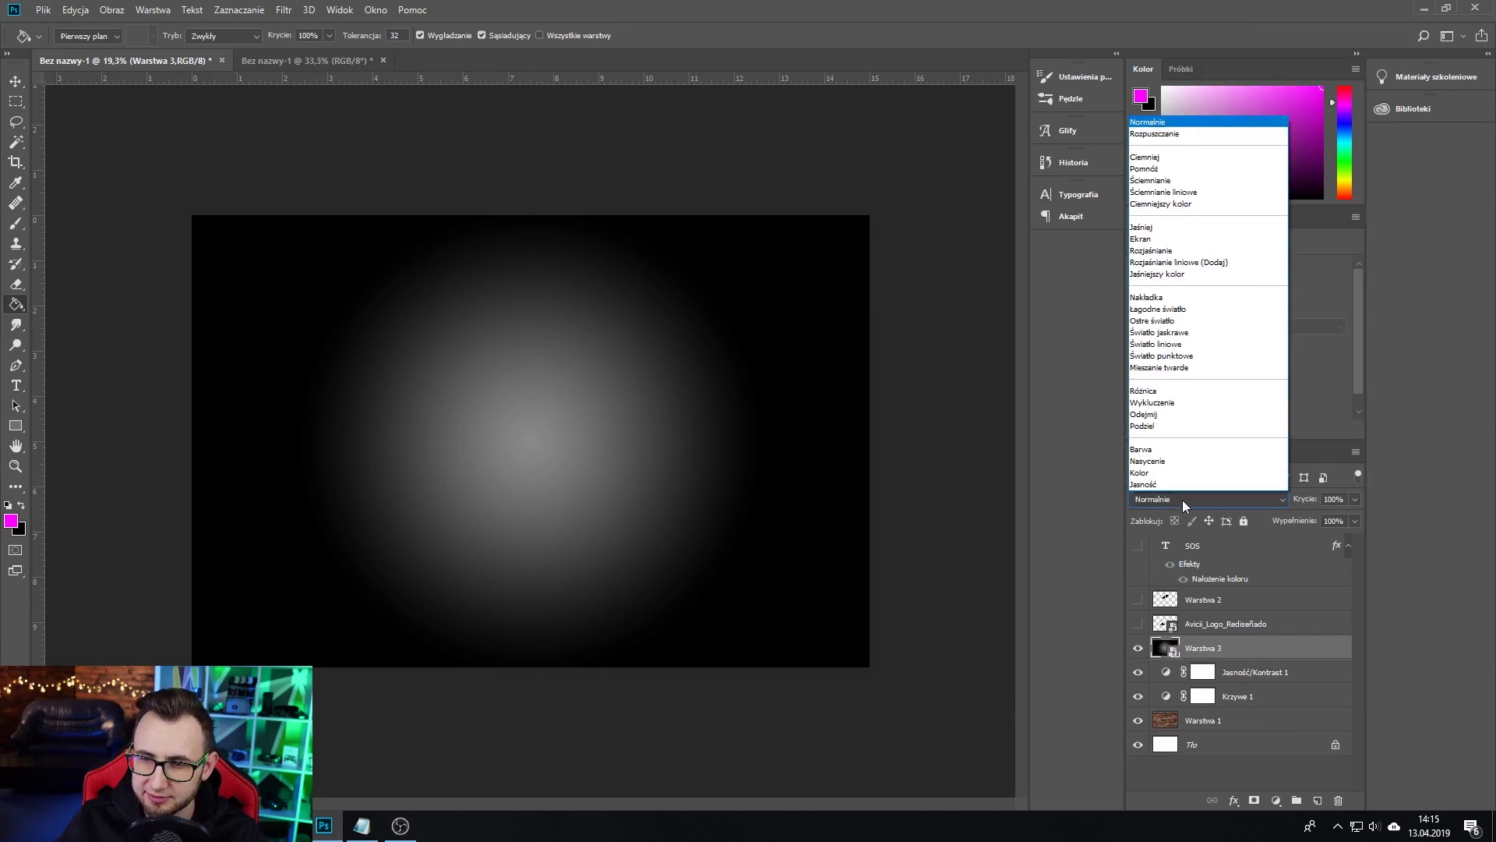
{"action": "left_click", "coordinate": [1192, 123]}
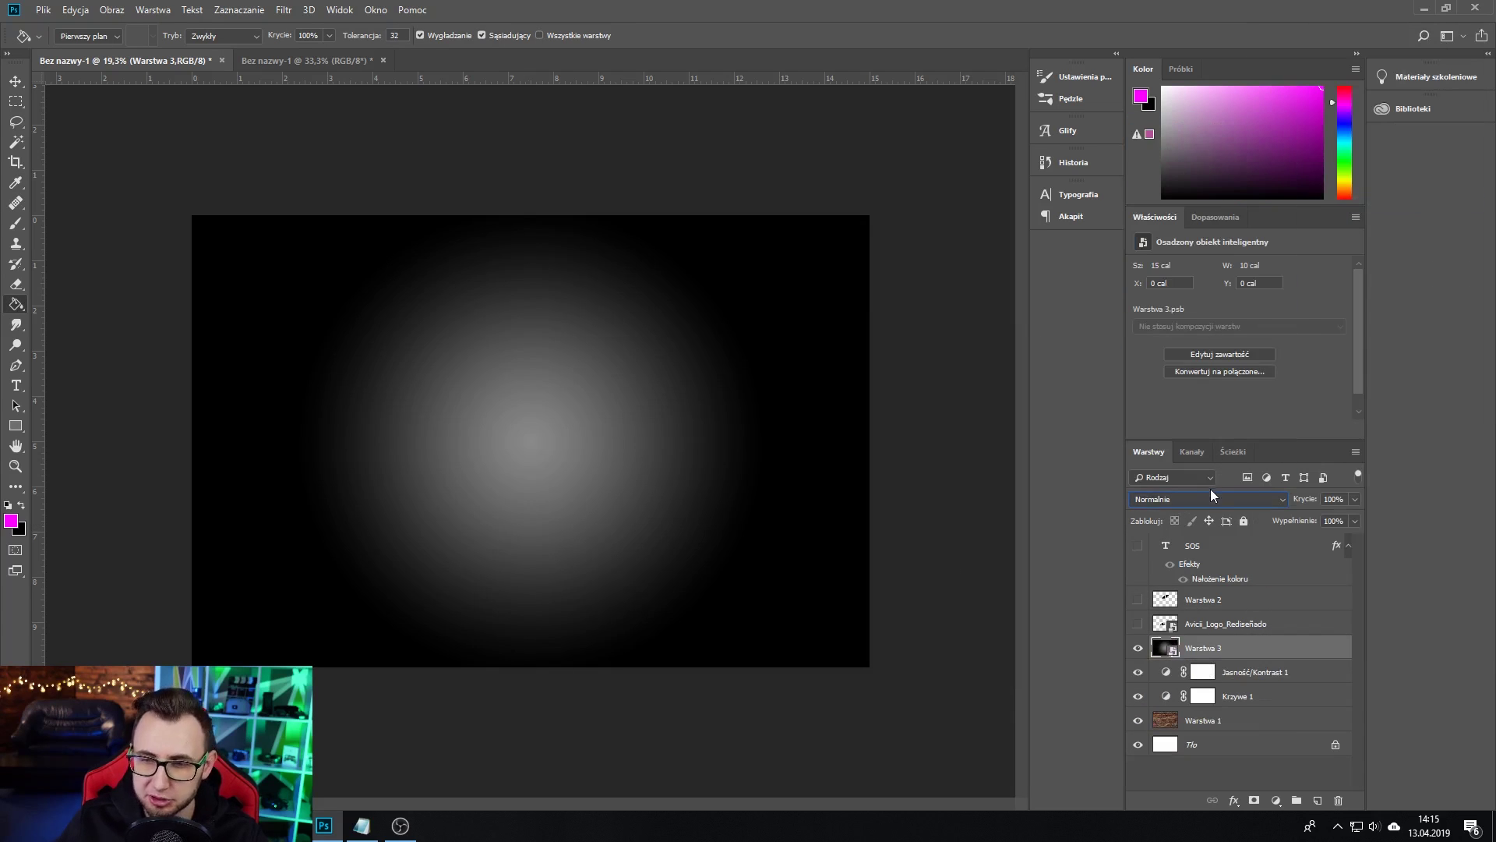
{"action": "scroll", "coordinate": [1210, 494], "scroll_direction": "down", "scroll_amount": 1}
{"action": "scroll", "coordinate": [1208, 494], "scroll_direction": "down", "scroll_amount": 1}
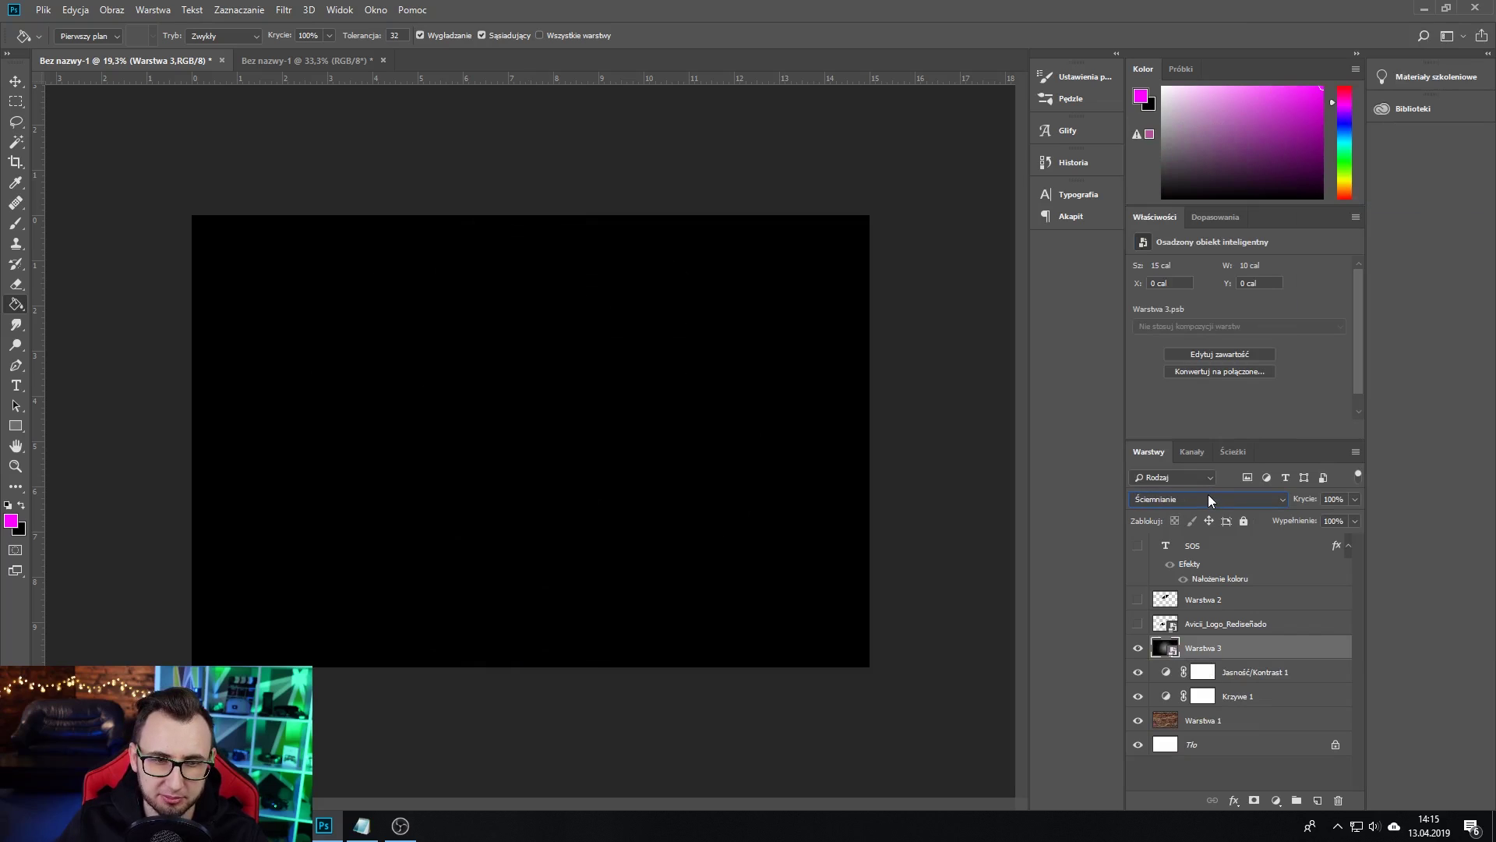
{"action": "scroll", "coordinate": [1210, 498], "scroll_direction": "down", "scroll_amount": 1}
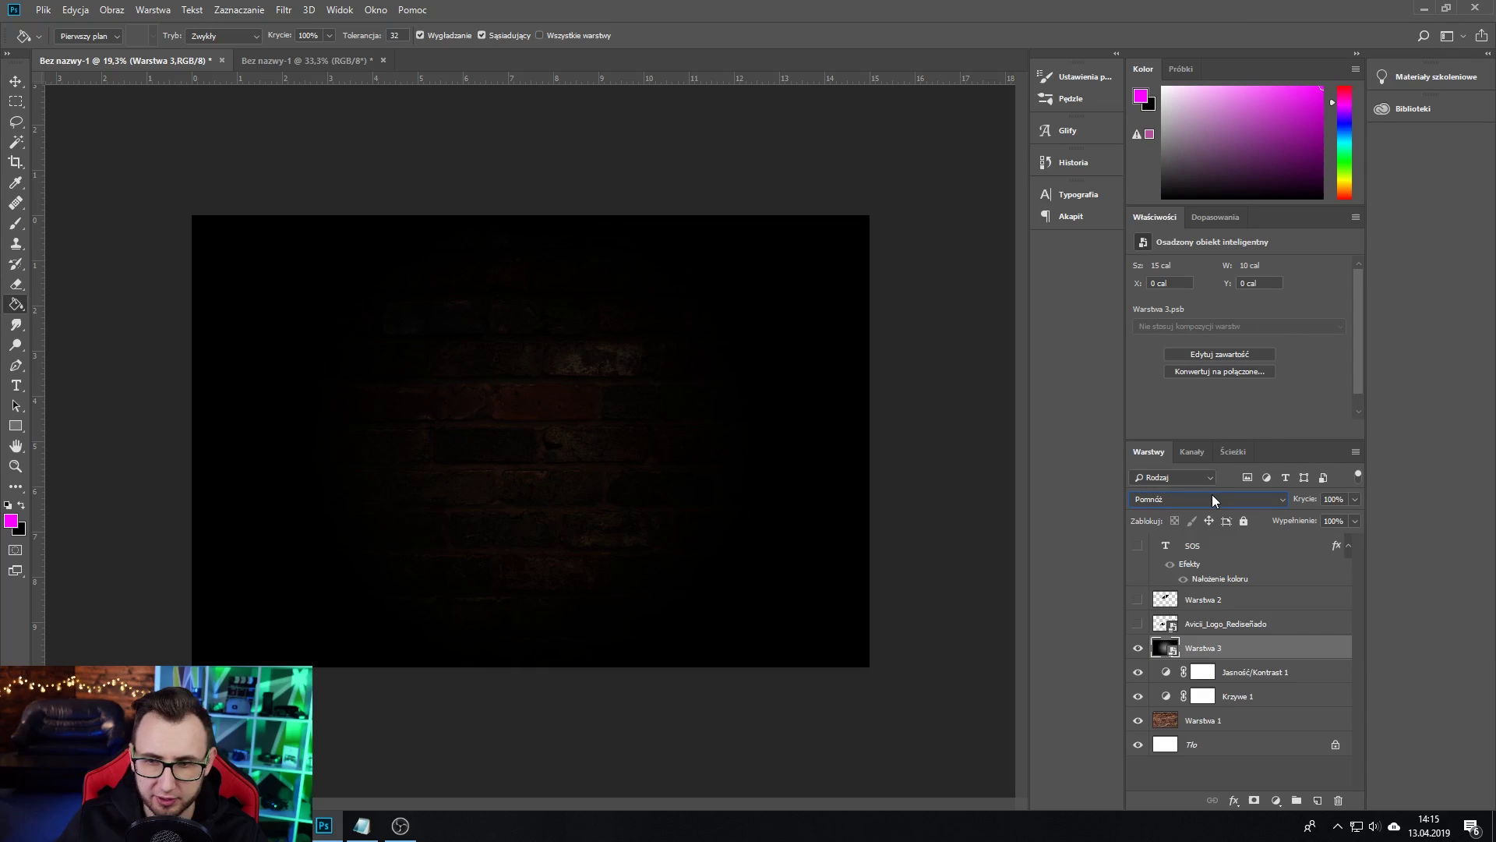
{"action": "double_click", "coordinate": [1318, 649]}
{"action": "left_click_drag", "start_coordinate": [1206, 389], "coordinate": [1194, 388]}
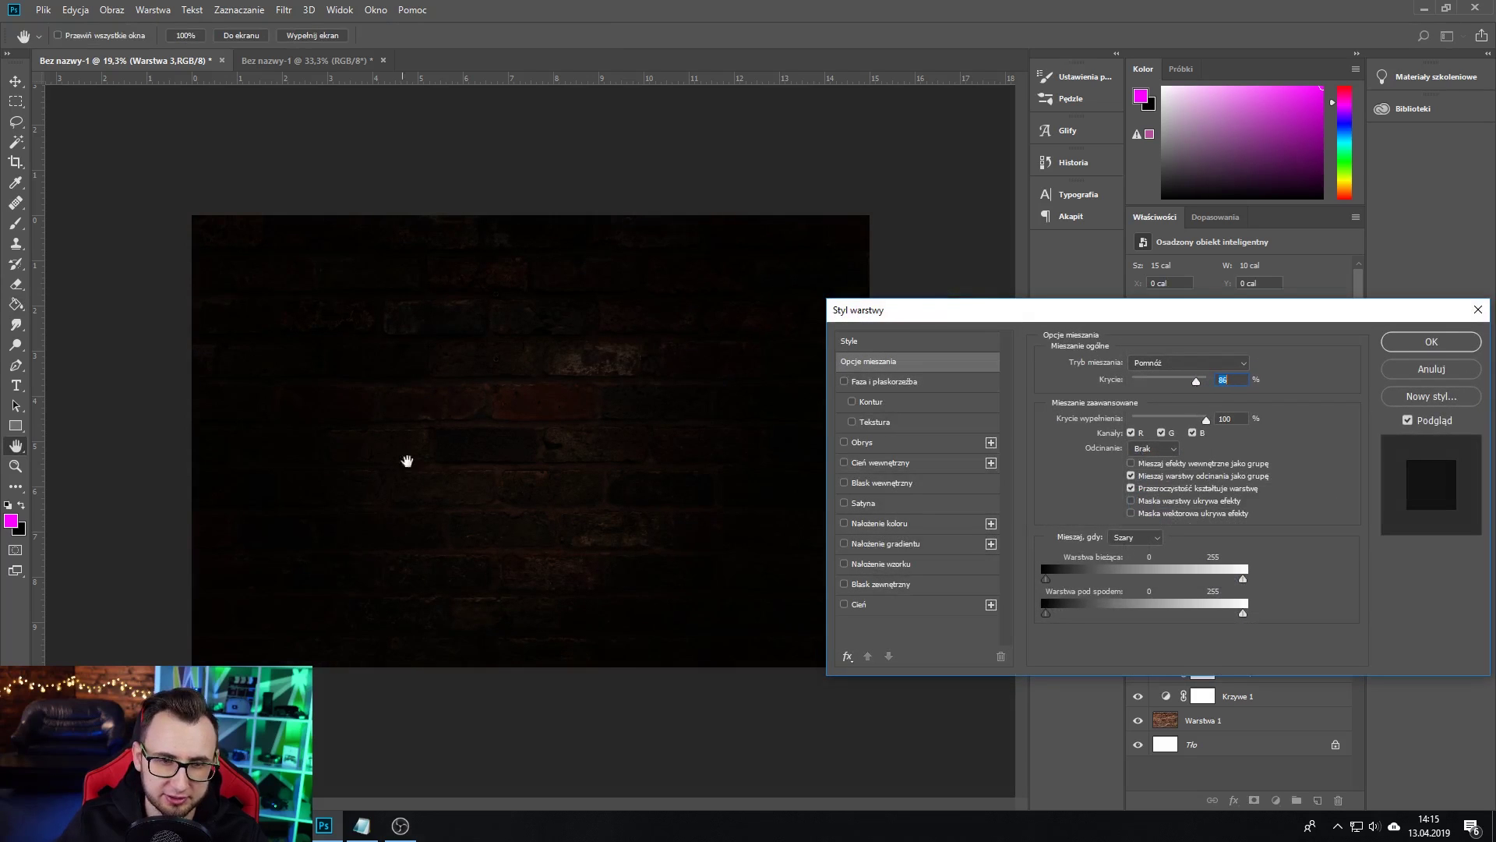
{"action": "left_click", "coordinate": [1434, 341]}
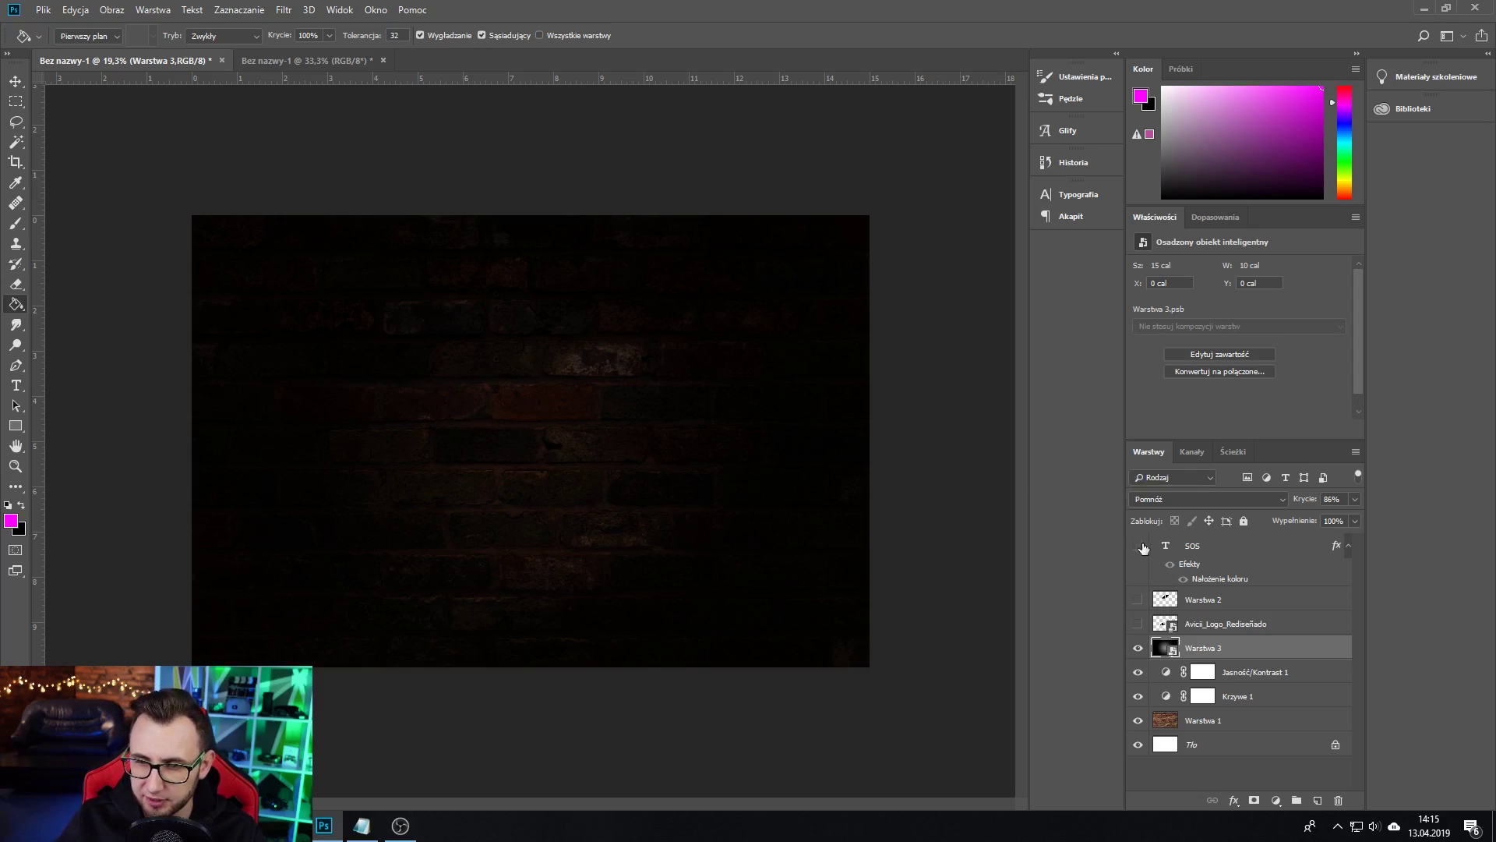
Step: Show the AVICII logo and merge it with Warstwa 2 into a single smart object
{"action": "left_click", "coordinate": [1138, 623]}
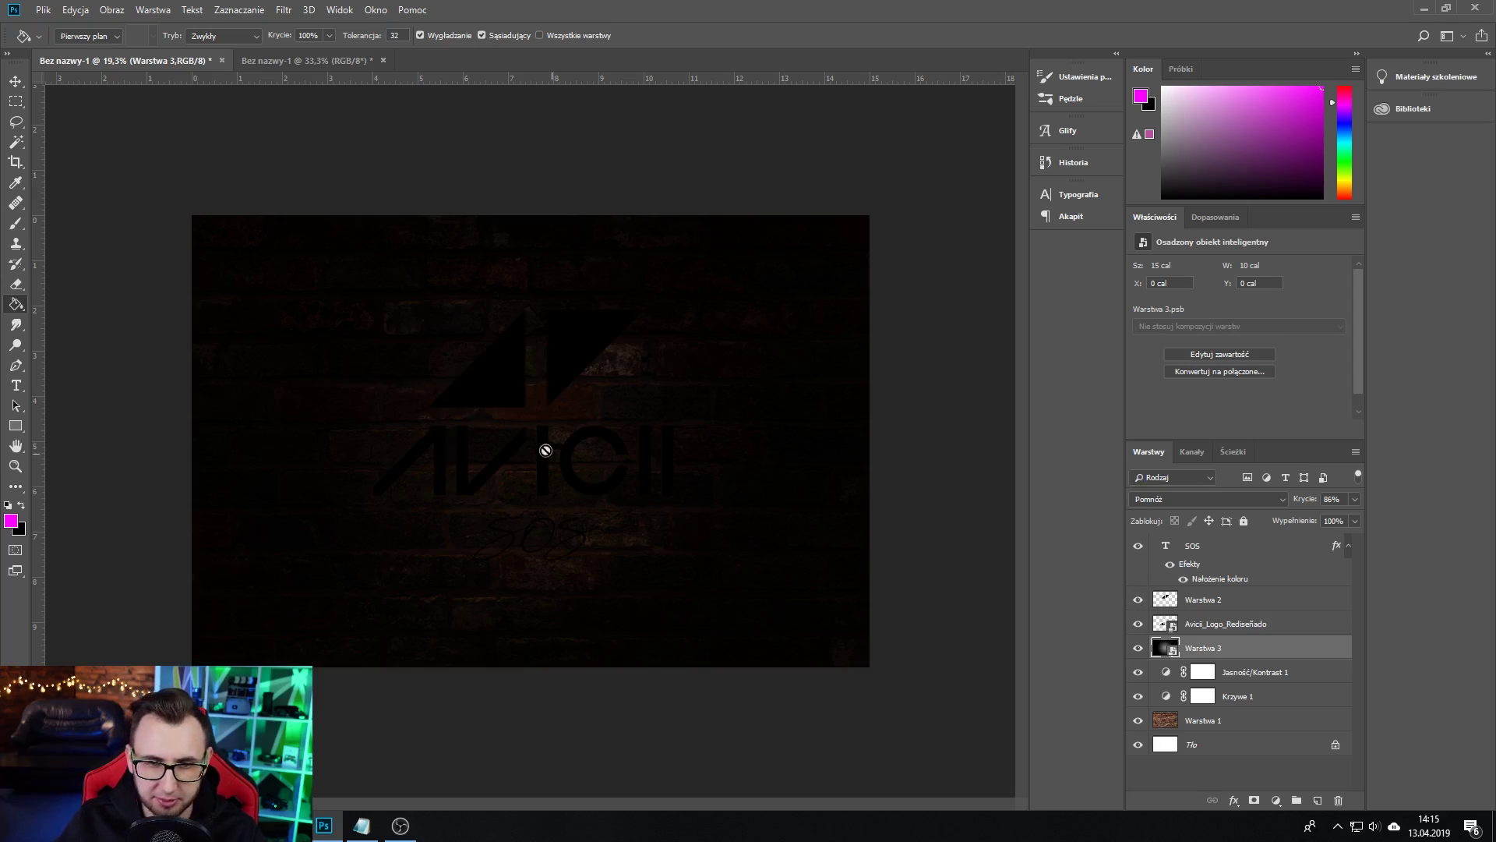
{"action": "left_click", "coordinate": [15, 81]}
{"action": "left_click", "coordinate": [483, 390], "text": "ctrl"}
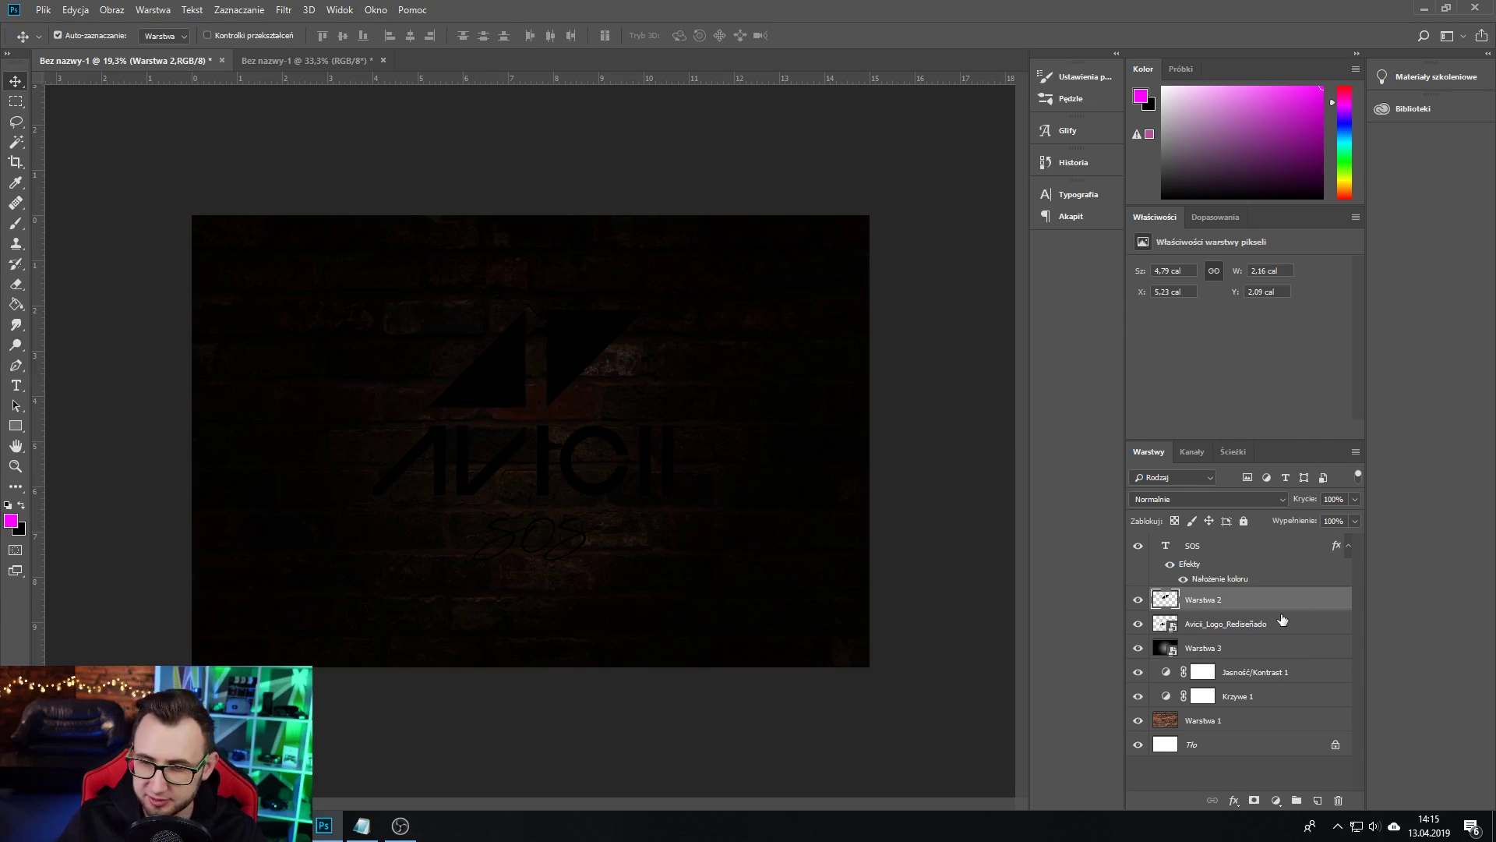
{"action": "left_click", "coordinate": [1281, 619], "text": "shift"}
{"action": "right_click", "coordinate": [1307, 621]}
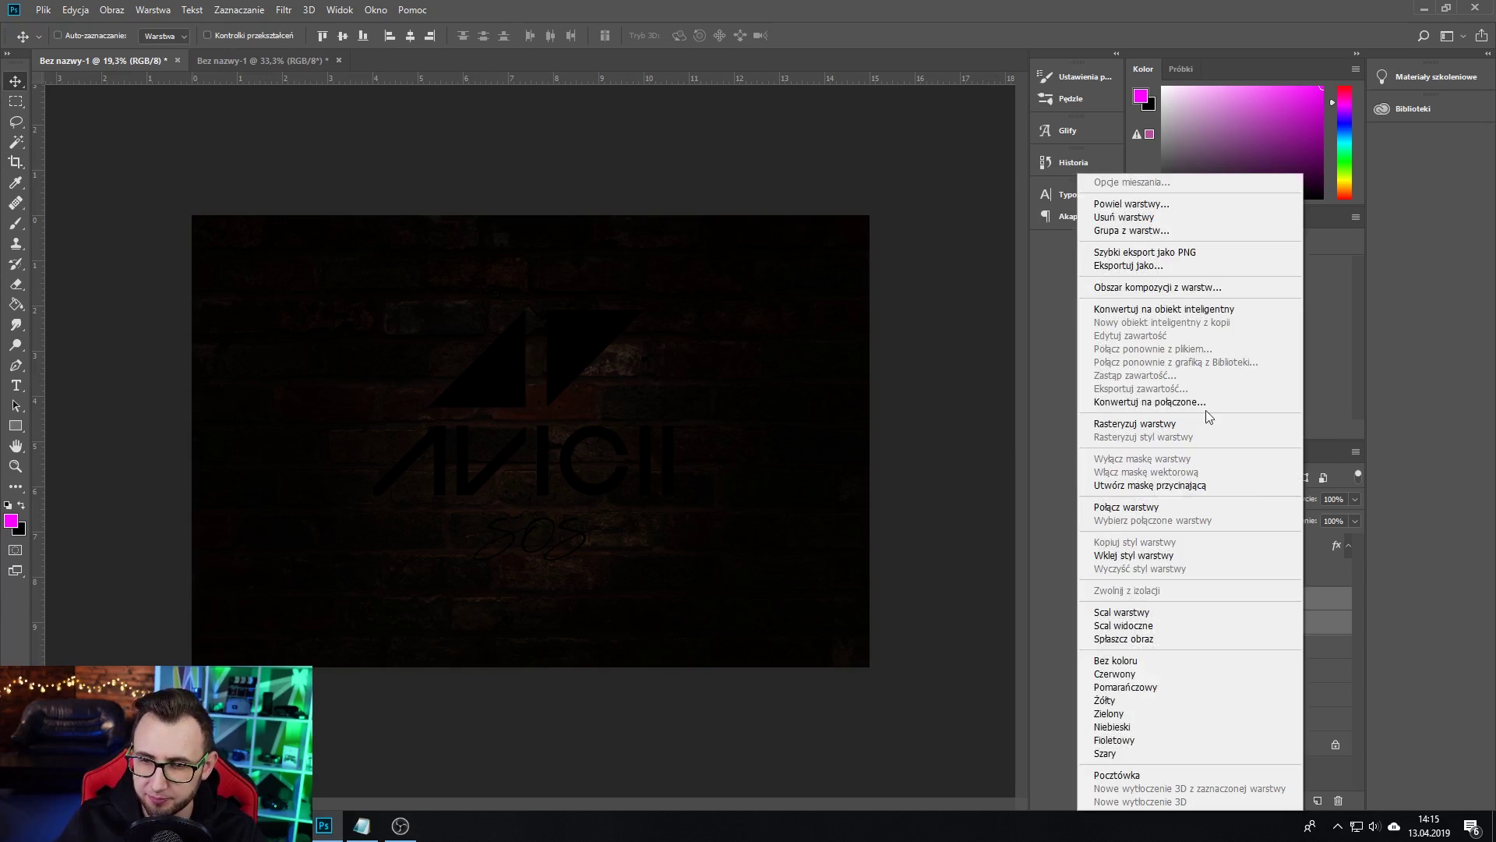
{"action": "left_click", "coordinate": [1186, 316]}
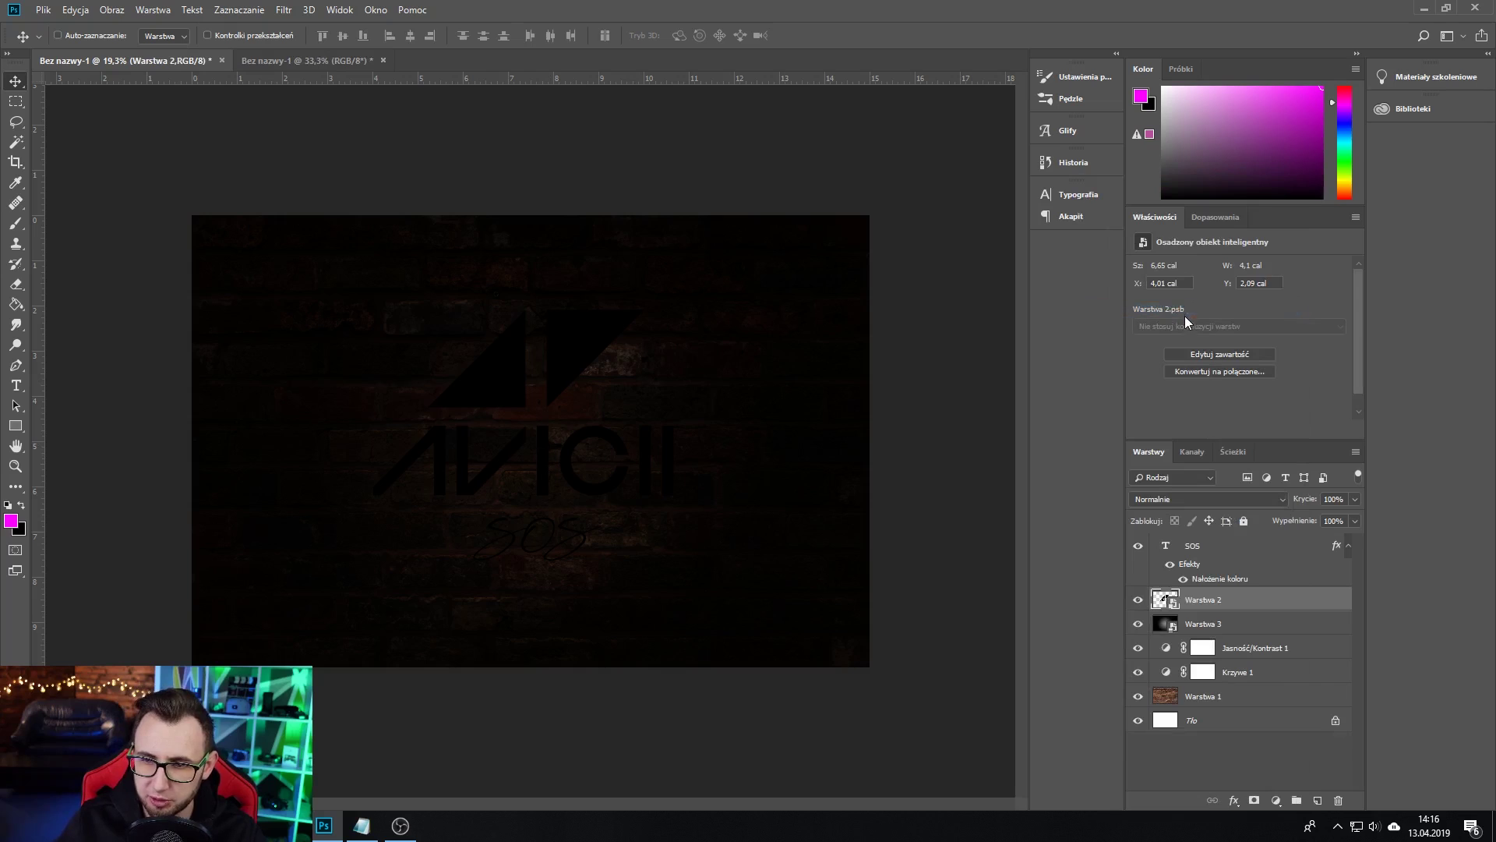
{"action": "left_click", "coordinate": [16, 286]}
Step: Rasterize the combined Warstwa 2 smart object
{"action": "left_click", "coordinate": [419, 321]}
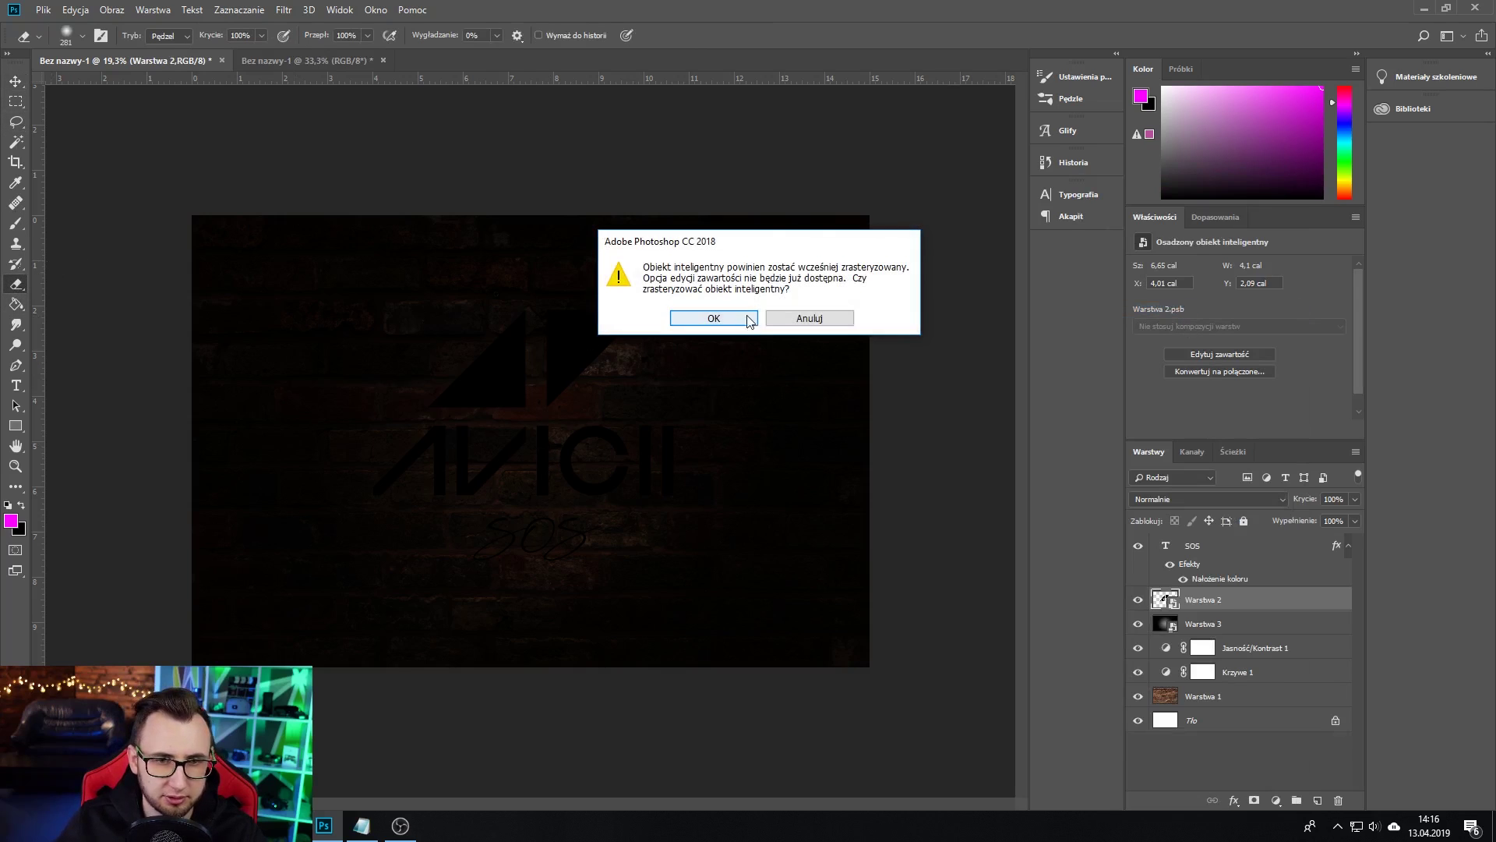
{"action": "left_click", "coordinate": [747, 320]}
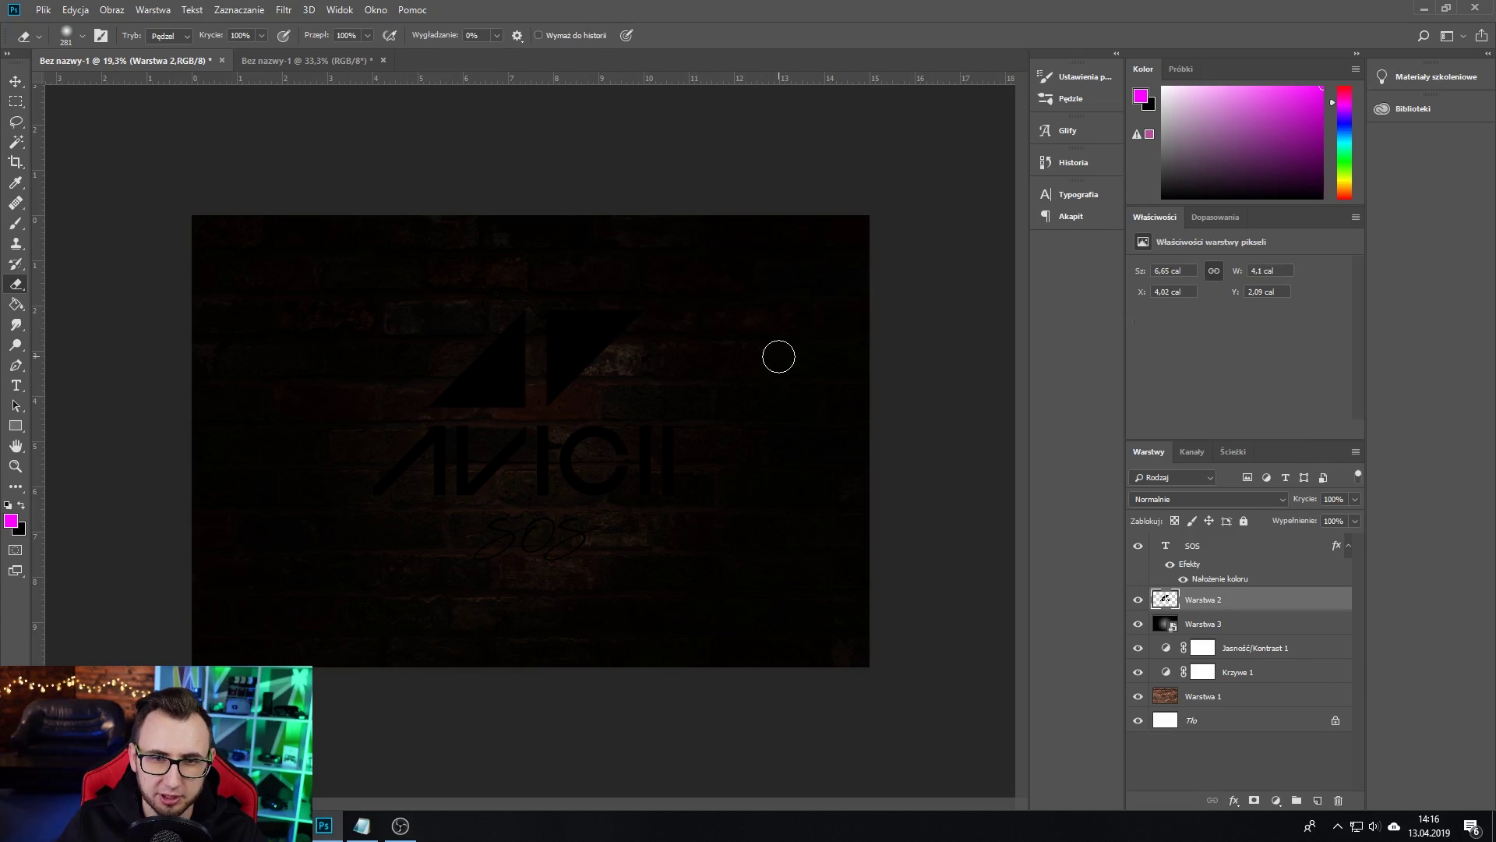
{"action": "left_click", "coordinate": [17, 82]}
Step: Give Warstwa 2 a white (#ffffff) colour stroke of about 7 px
{"action": "double_click", "coordinate": [1296, 602]}
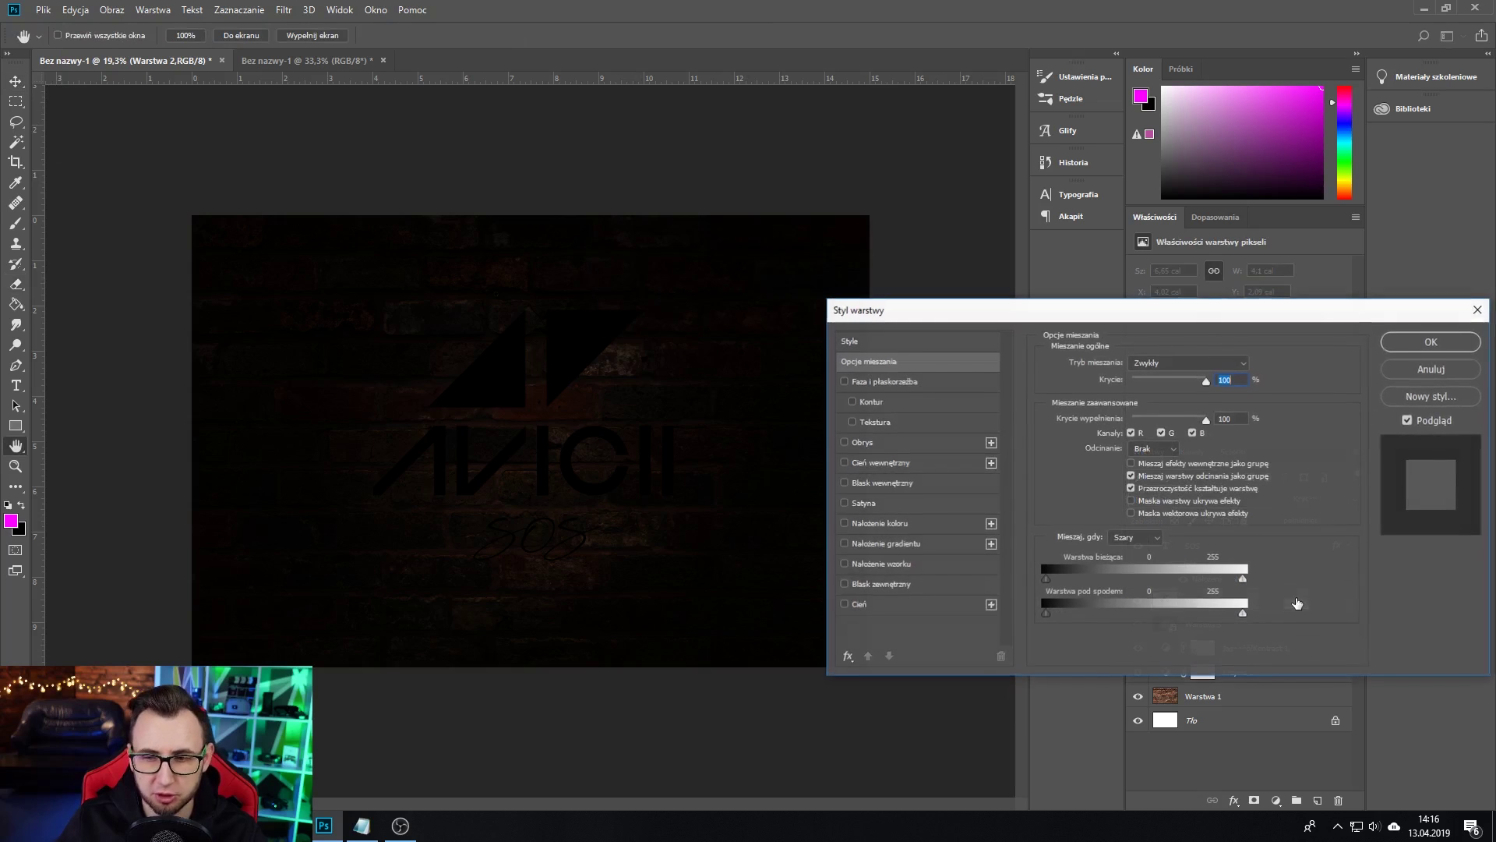
{"action": "left_click", "coordinate": [881, 442]}
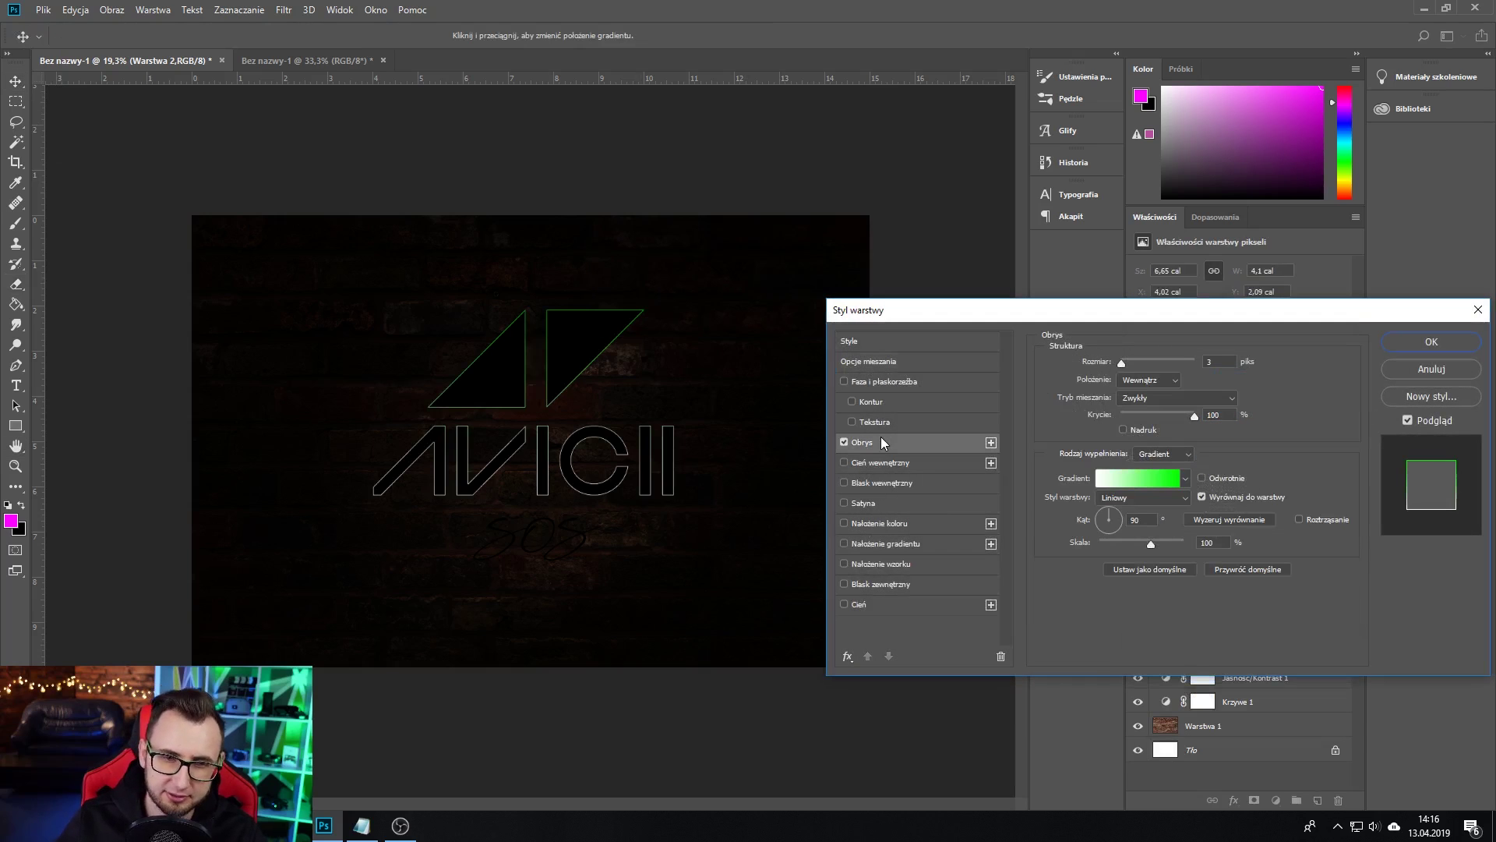
{"action": "left_click", "coordinate": [1154, 455]}
{"action": "left_click", "coordinate": [1085, 477]}
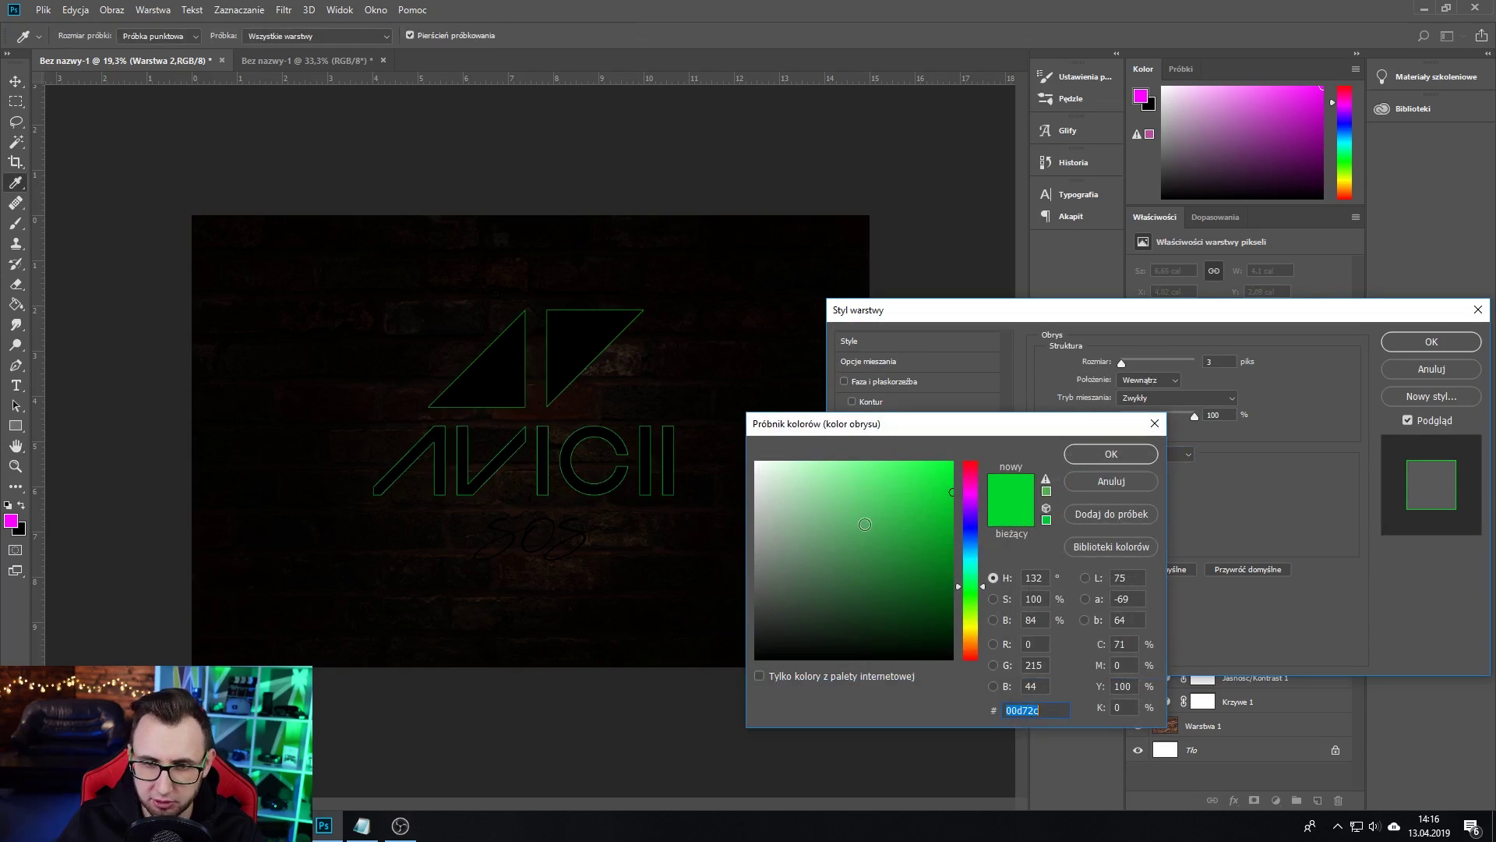
{"action": "type", "text": "ffffff"}
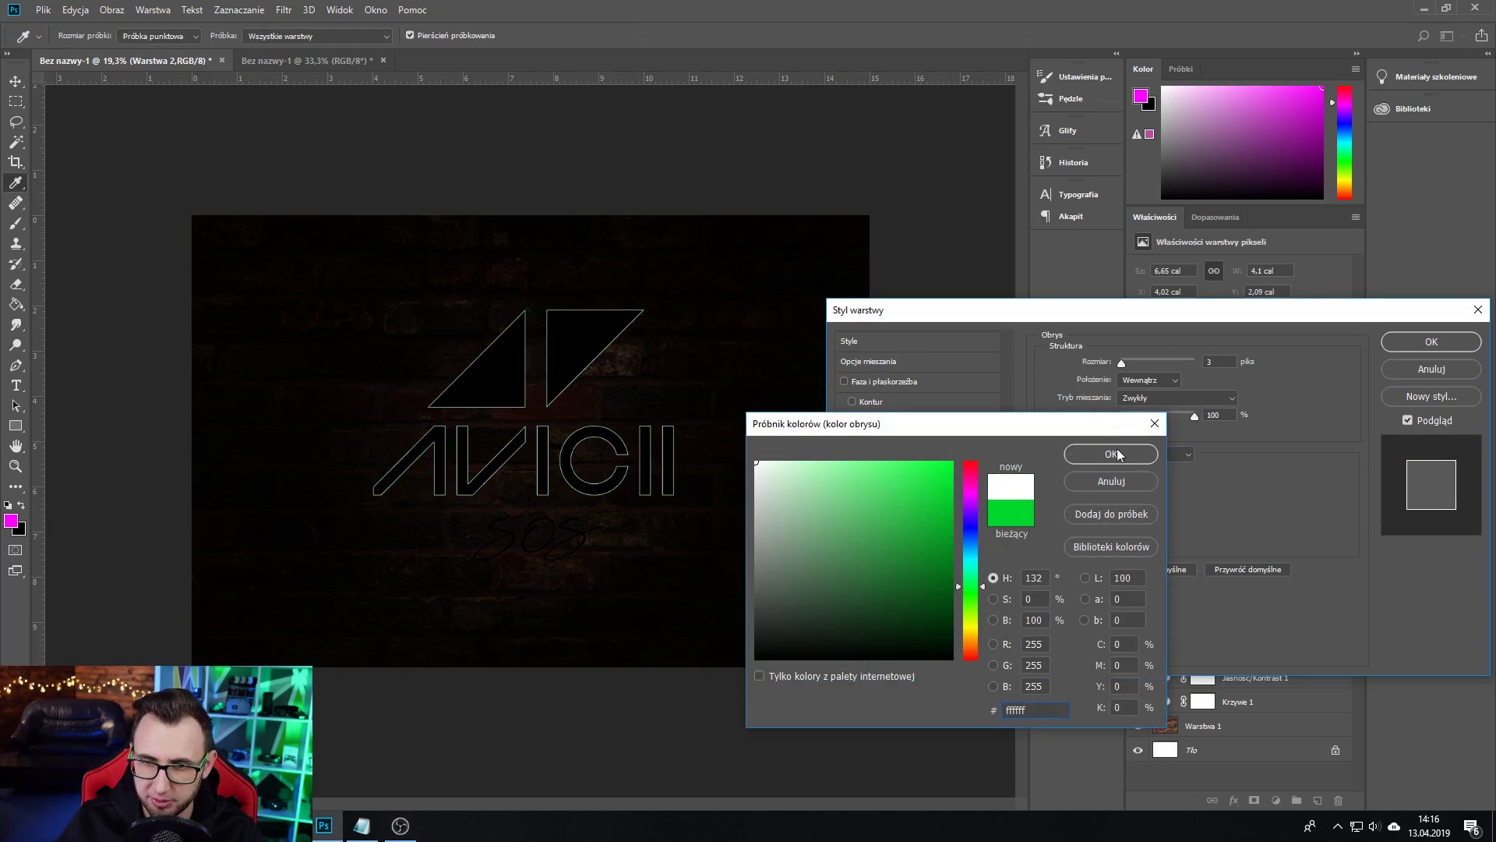
{"action": "left_click", "coordinate": [1118, 455]}
{"action": "left_click_drag", "start_coordinate": [1122, 365], "coordinate": [1123, 365]}
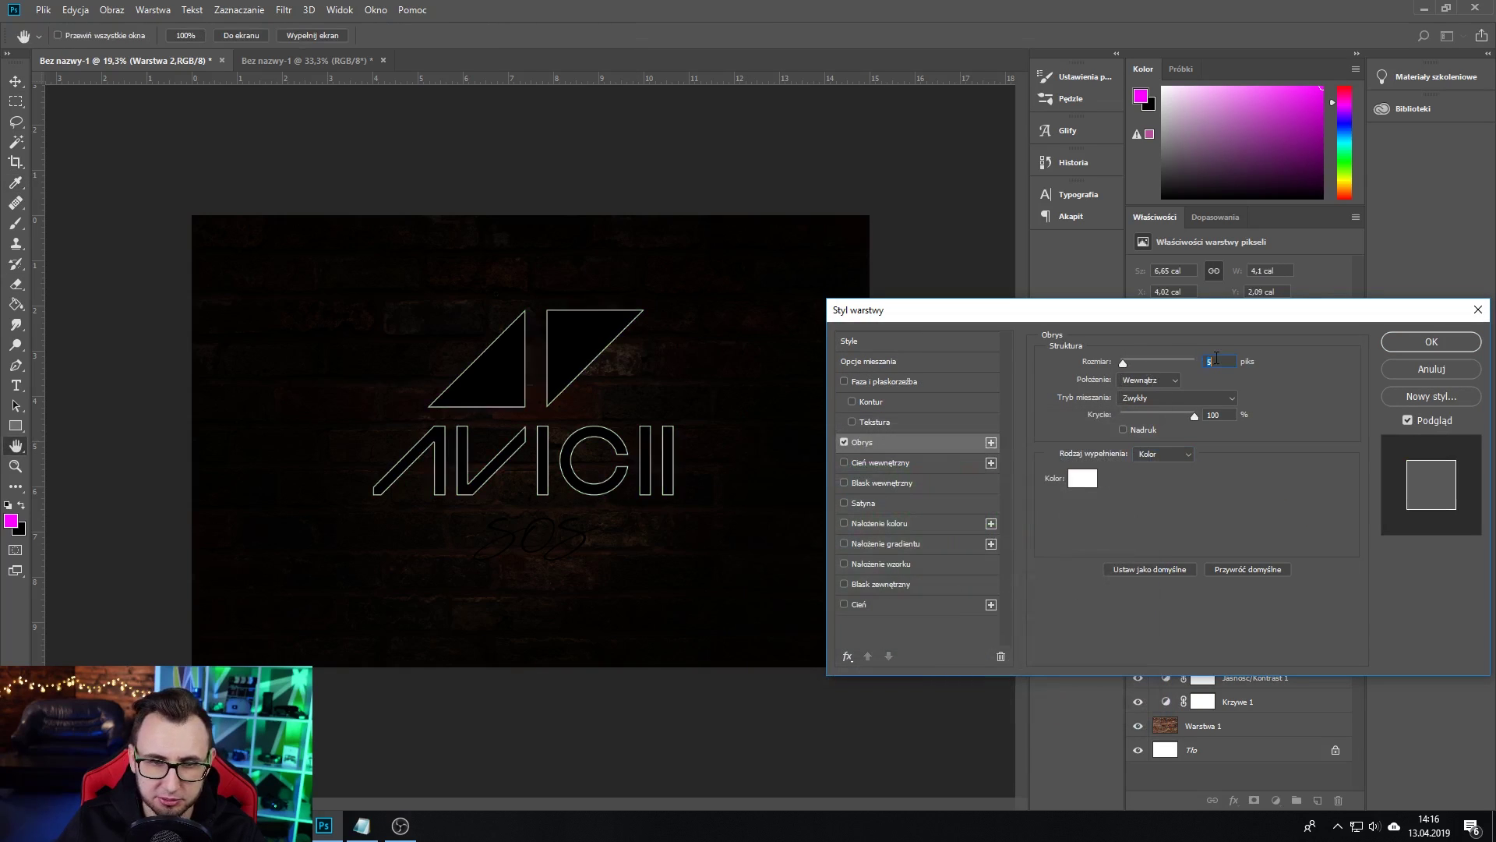
{"action": "key", "text": "Up"}
{"action": "key", "text": "Up"}
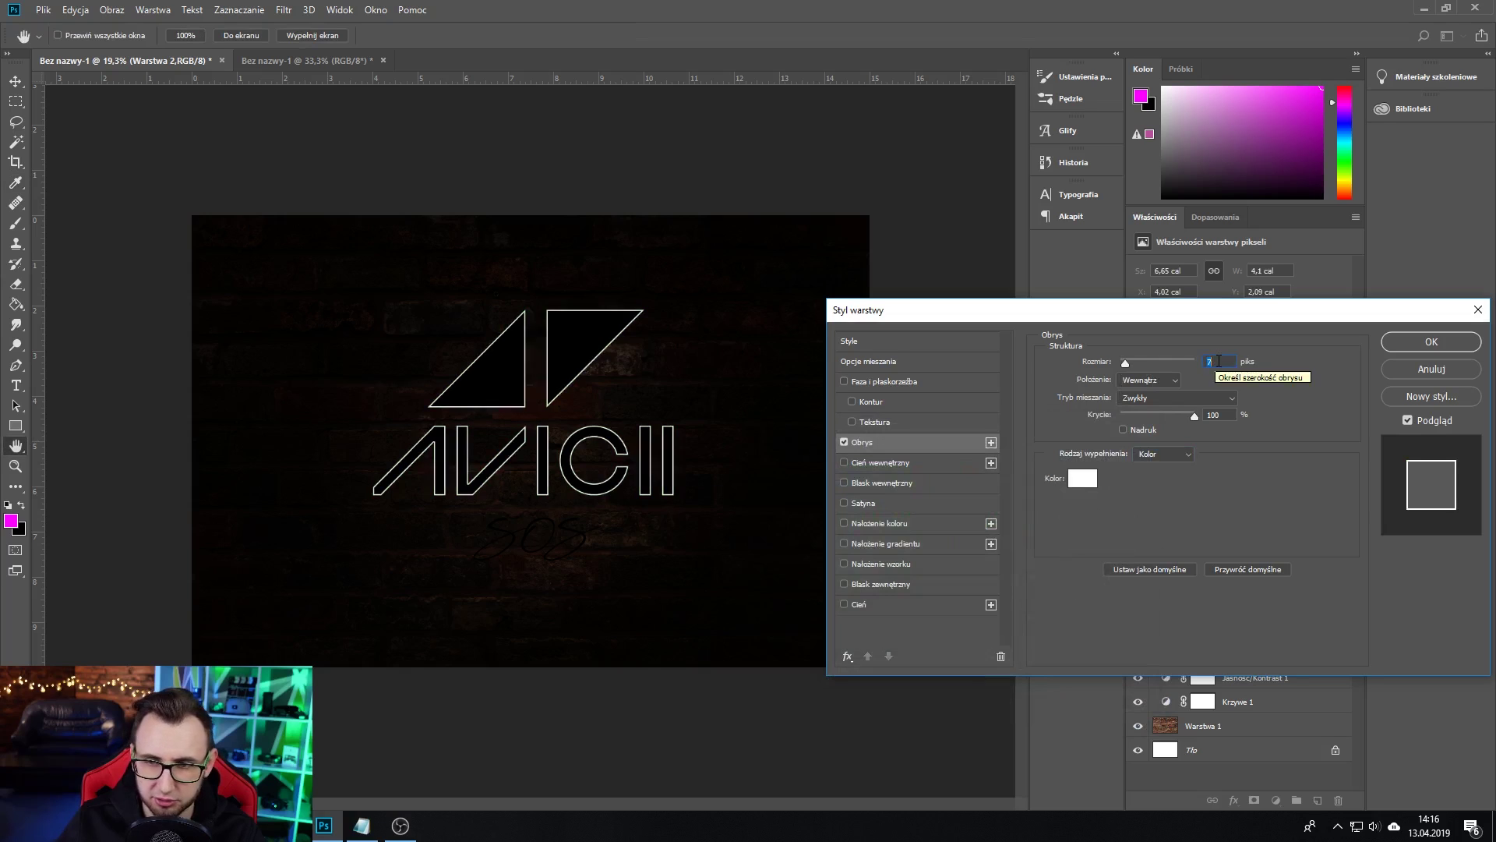
{"action": "key", "text": "Up"}
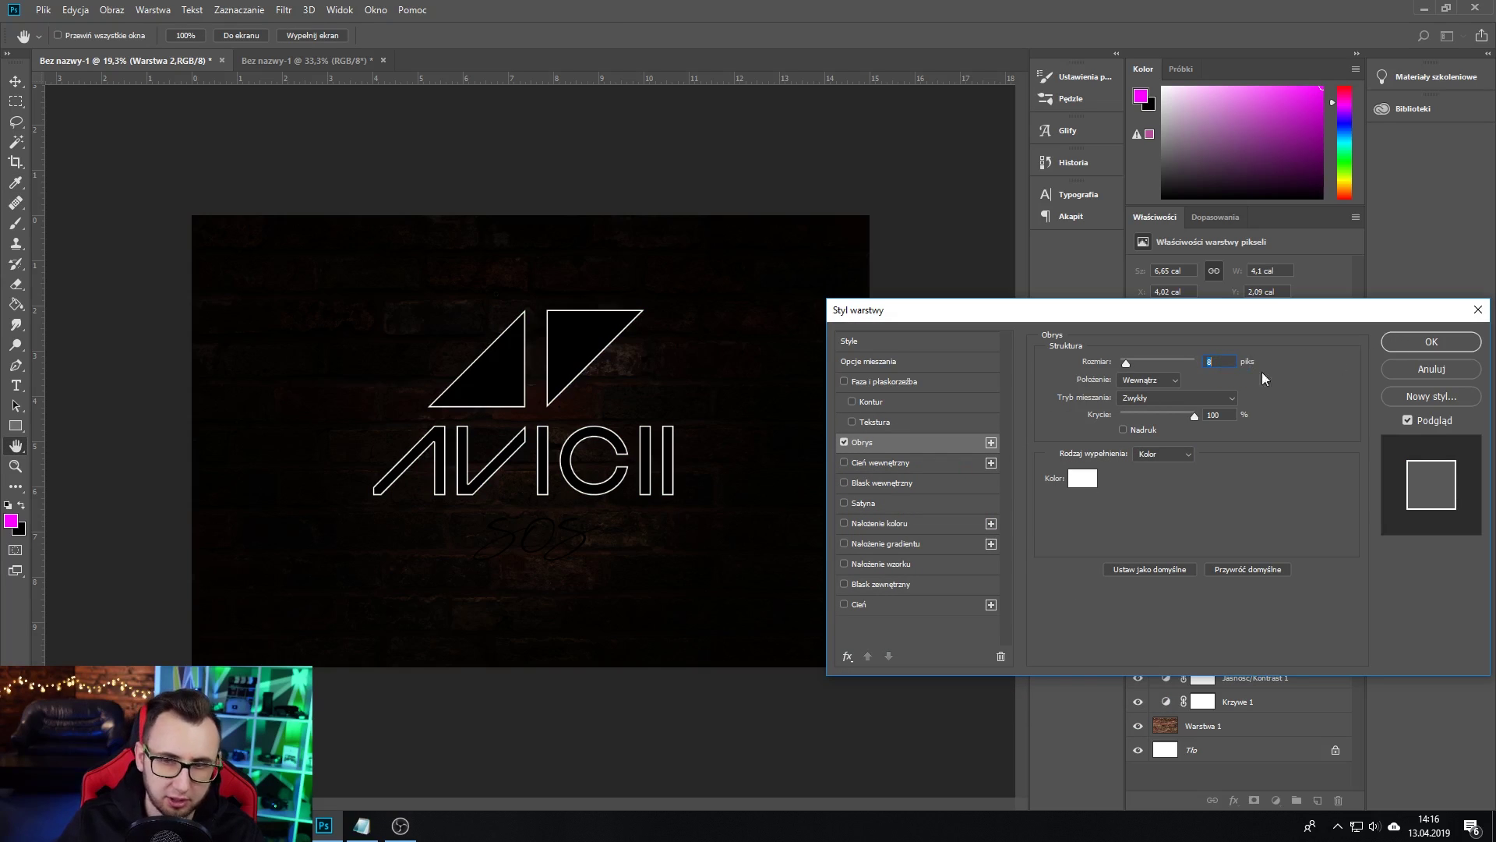
Step: Apply the white stroke, then convert Warstwa 2 to a smart object and rasterize it
{"action": "left_click", "coordinate": [1430, 341]}
{"action": "scroll", "coordinate": [549, 417], "scroll_direction": "up", "scroll_amount": 2}
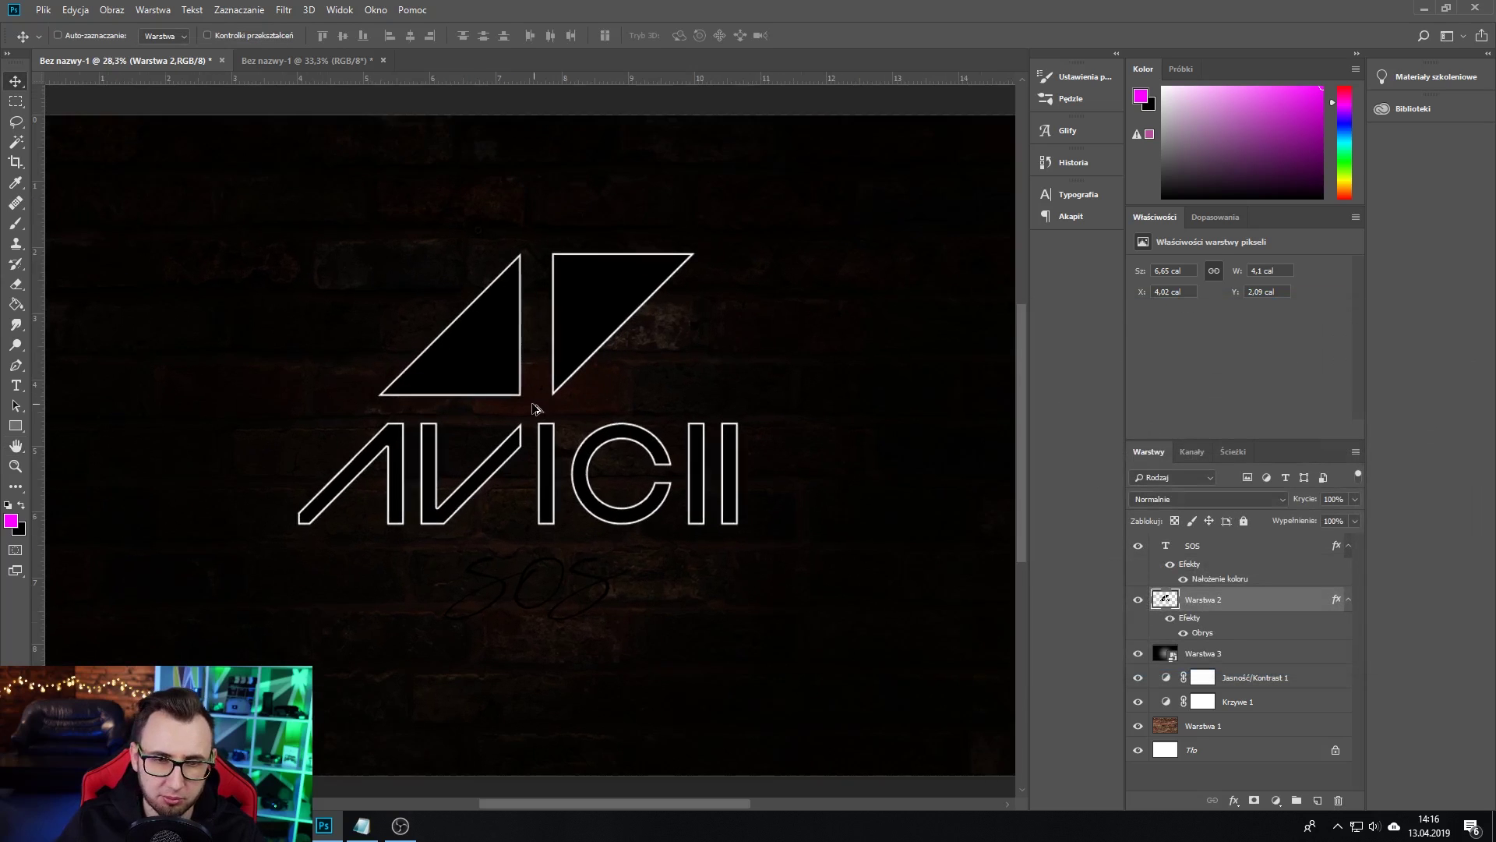
{"action": "right_click", "coordinate": [1257, 602]}
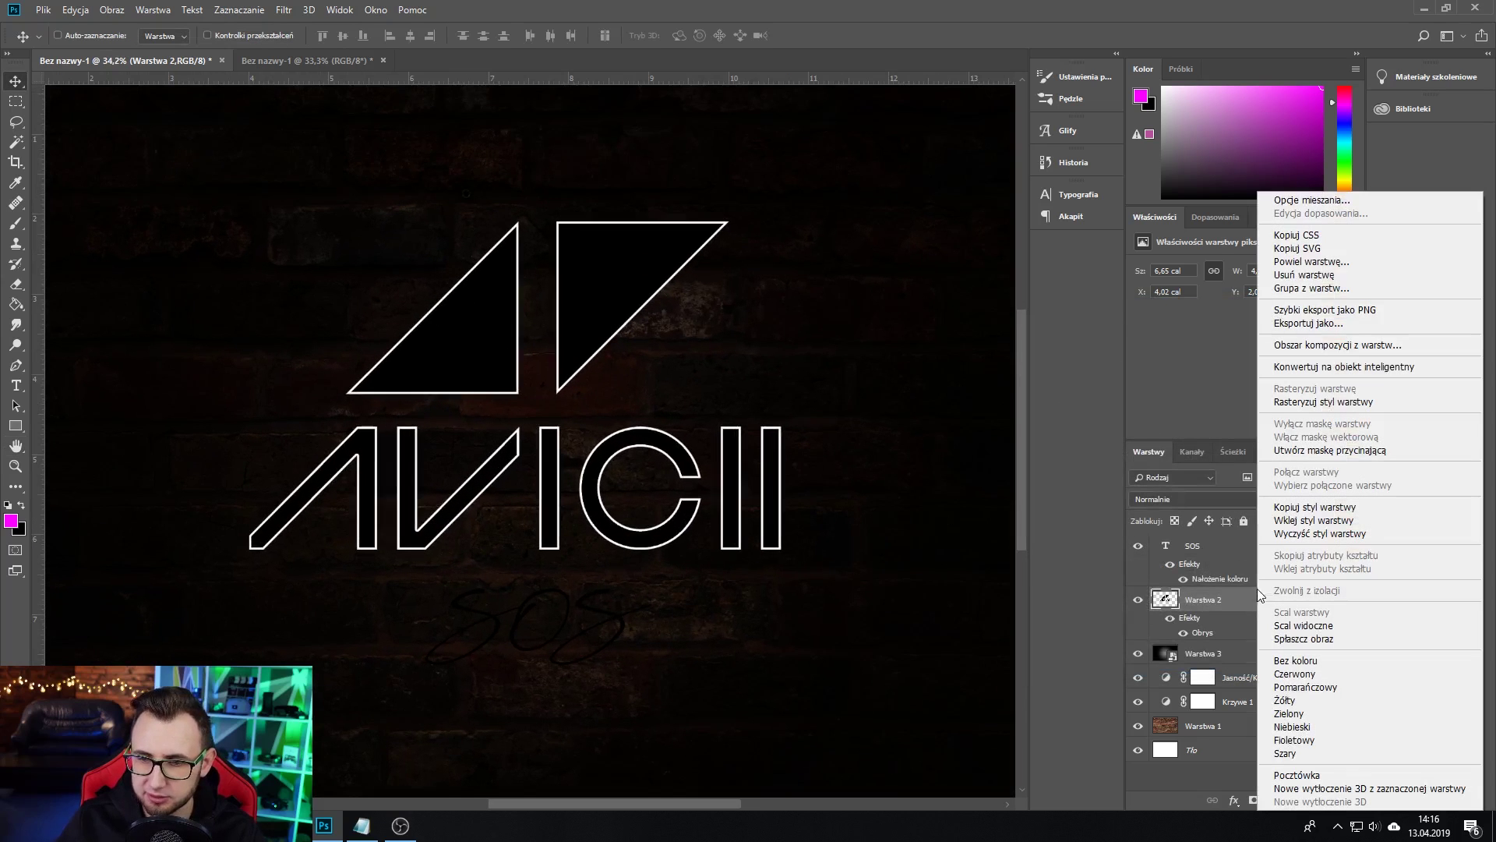
{"action": "left_click", "coordinate": [1334, 366]}
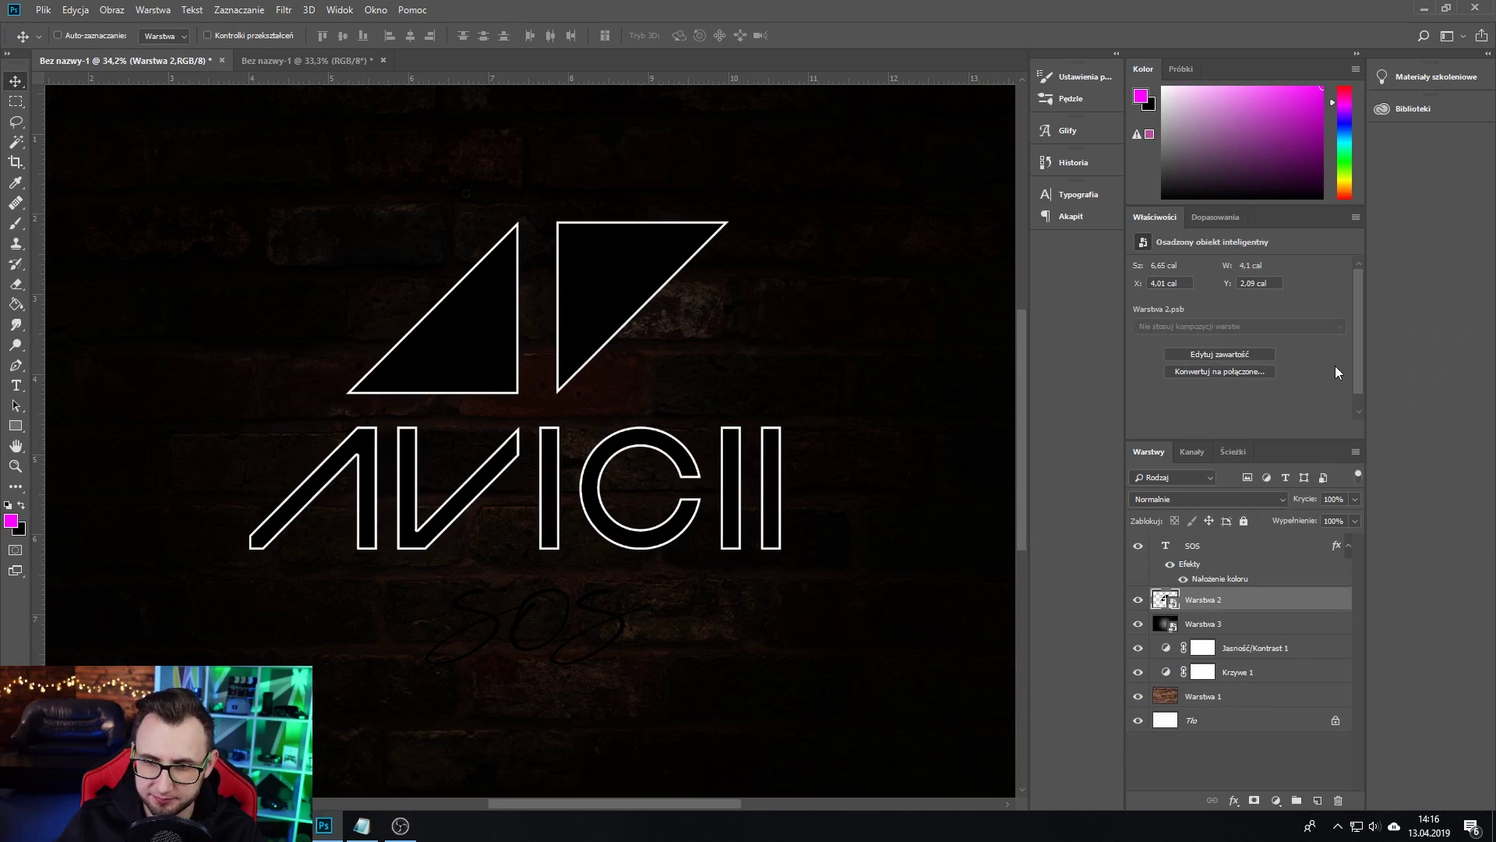
{"action": "left_click", "coordinate": [16, 283]}
{"action": "left_click", "coordinate": [512, 273]}
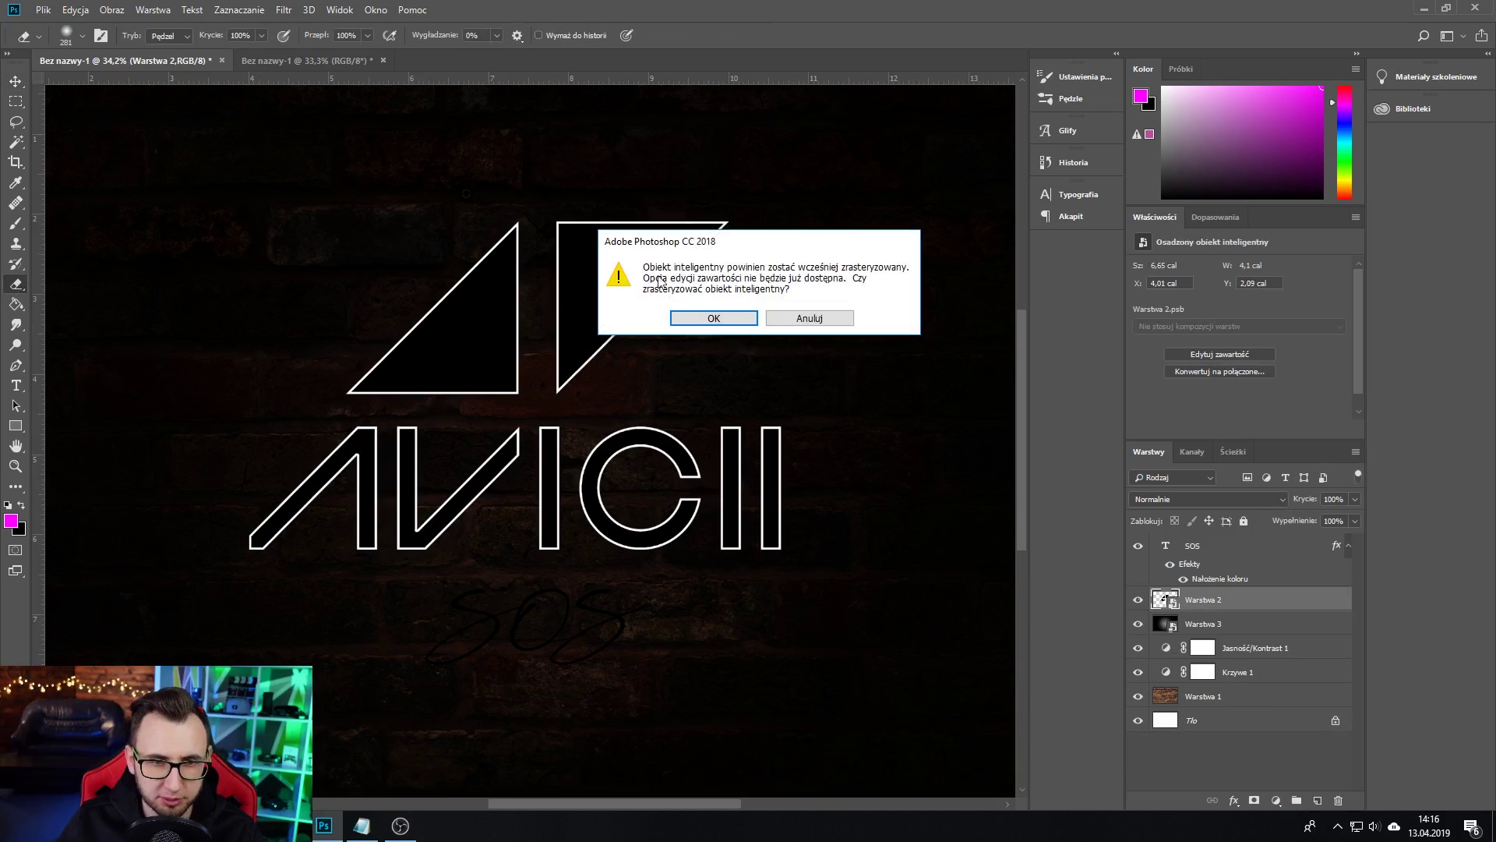
{"action": "left_click", "coordinate": [712, 318]}
Step: Magic-wand select the inside of both triangles and every AVICII letter, delete the fill, deselect
{"action": "left_click", "coordinate": [17, 142]}
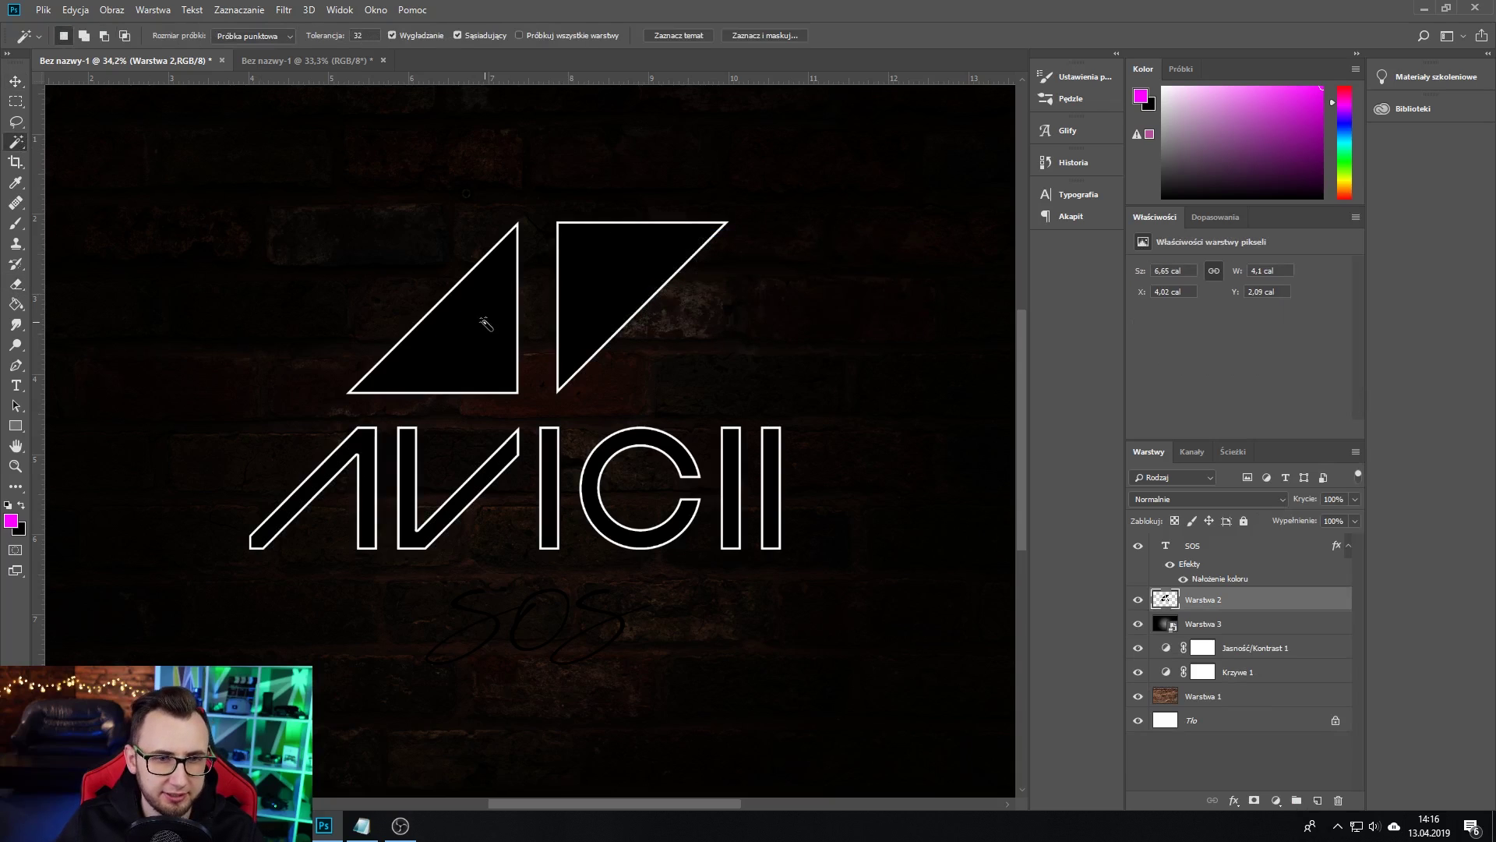
{"action": "left_click", "coordinate": [492, 357]}
{"action": "left_click", "coordinate": [605, 291], "text": "shift"}
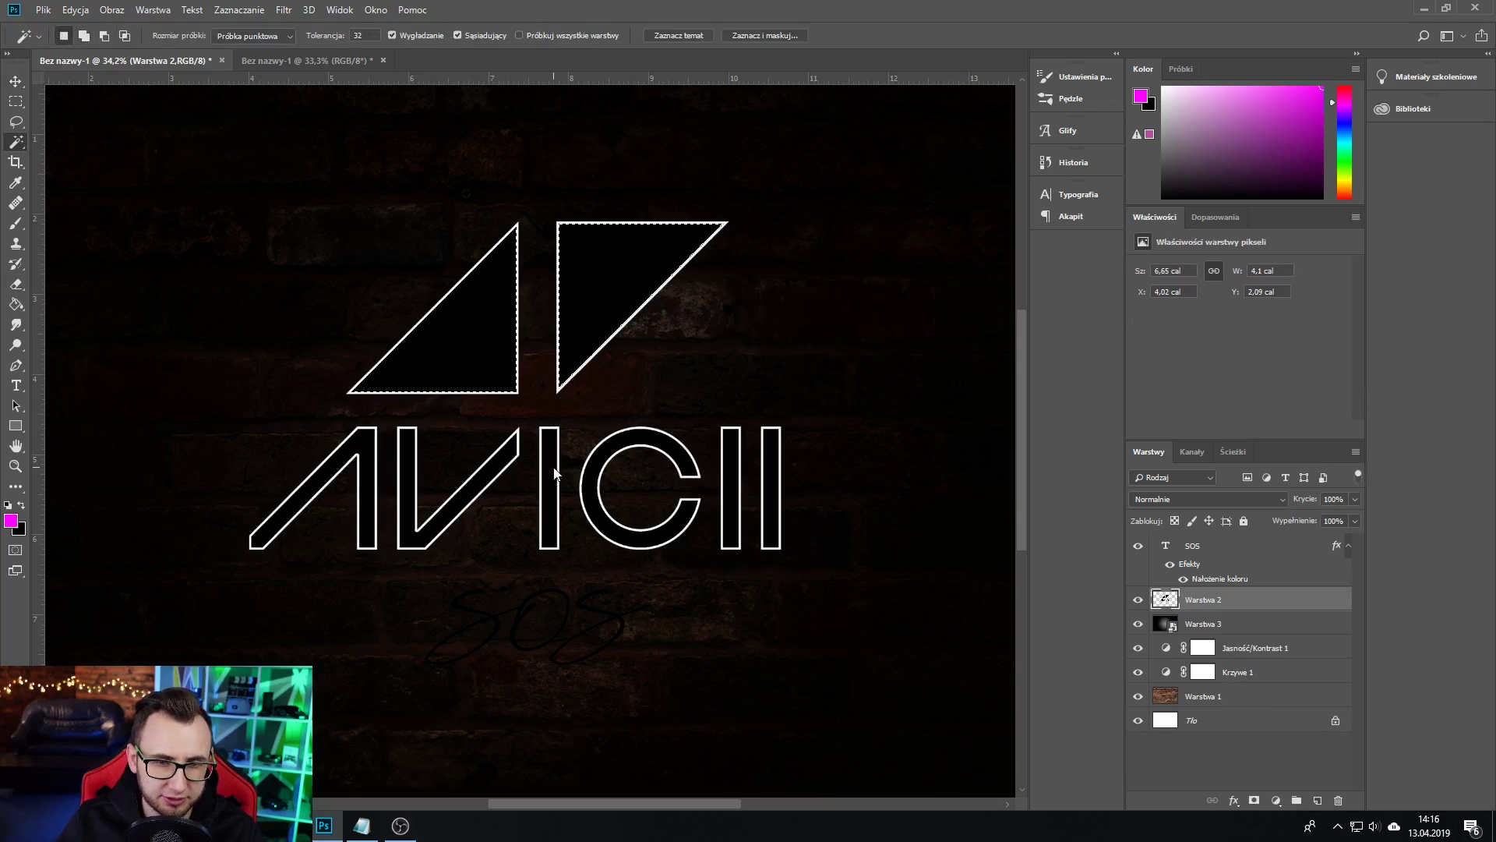
{"action": "left_click", "coordinate": [550, 460], "text": "shift"}
{"action": "left_click", "coordinate": [477, 487], "text": "shift"}
{"action": "left_click", "coordinate": [337, 462], "text": "shift"}
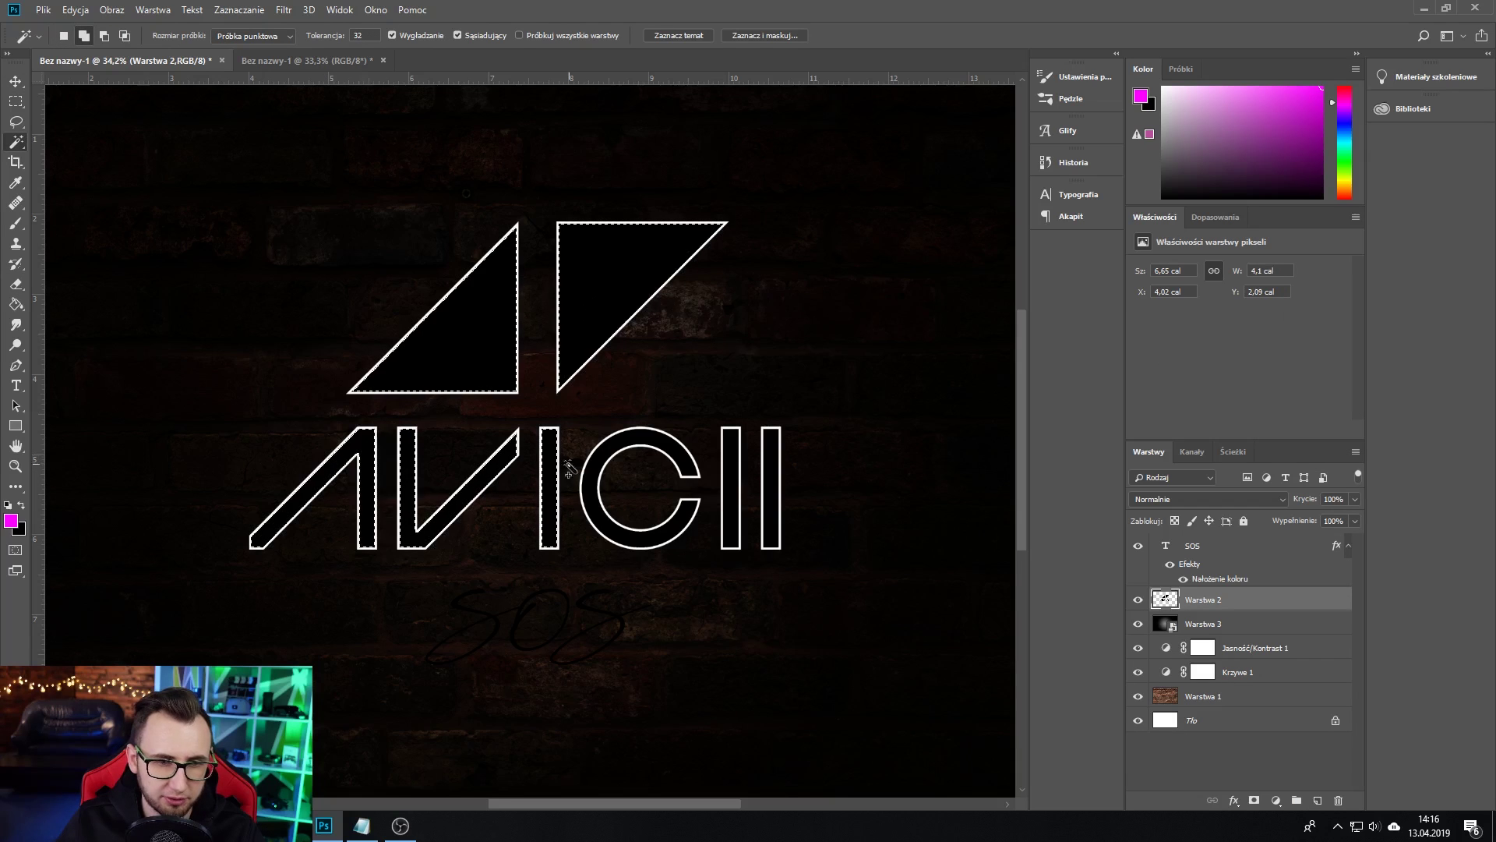
{"action": "left_click", "coordinate": [592, 475]}
{"action": "left_click", "coordinate": [733, 459]}
{"action": "left_click", "coordinate": [776, 457]}
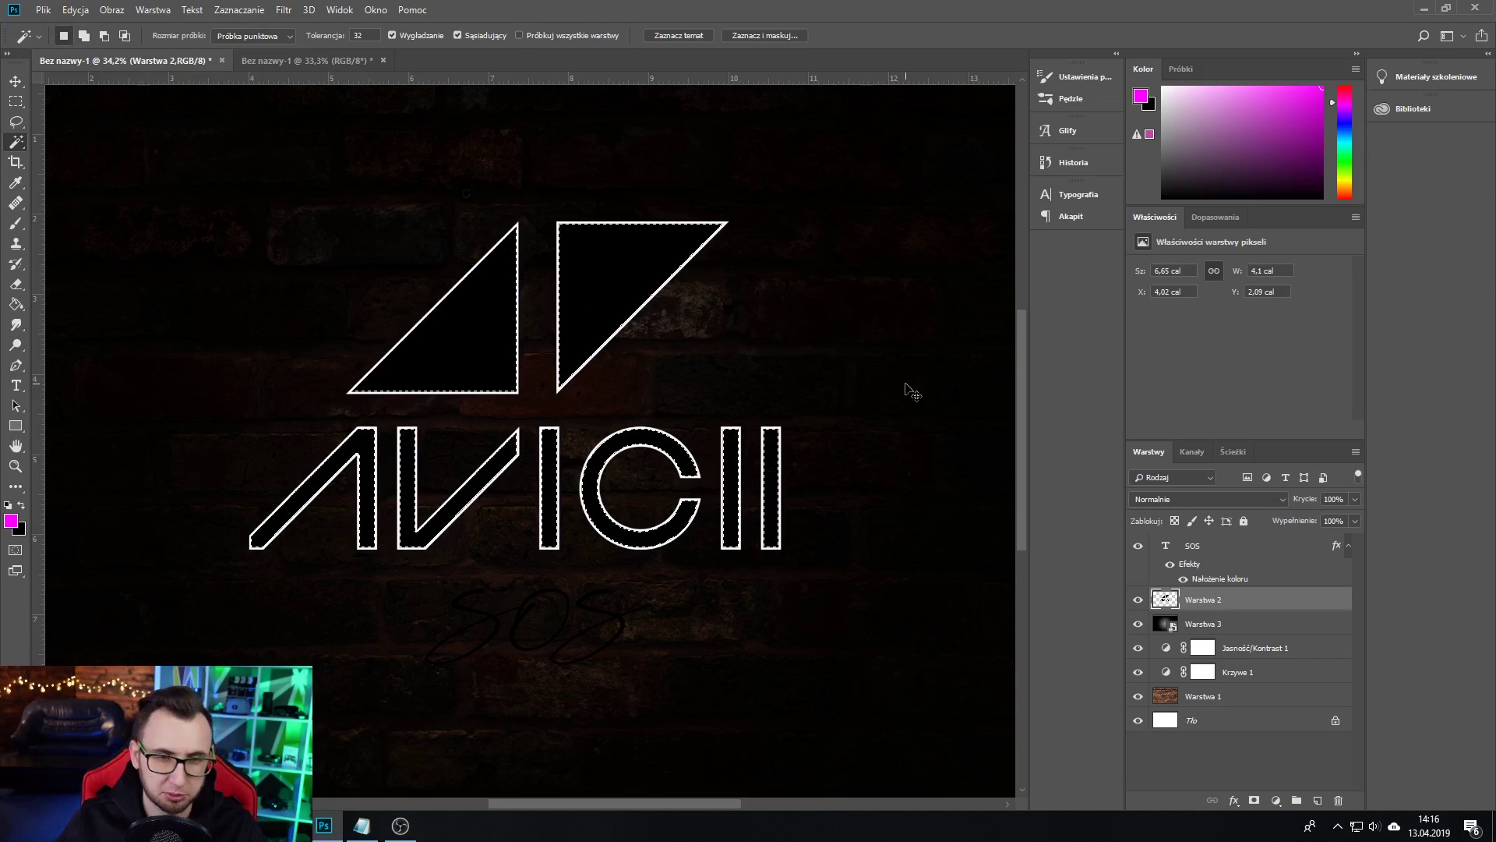
{"action": "key", "text": "Delete"}
{"action": "key", "text": "ctrl+d"}
Step: Change the SOS layer's Color Overlay to white
{"action": "scroll", "coordinate": [701, 564], "scroll_direction": "down", "scroll_amount": 2}
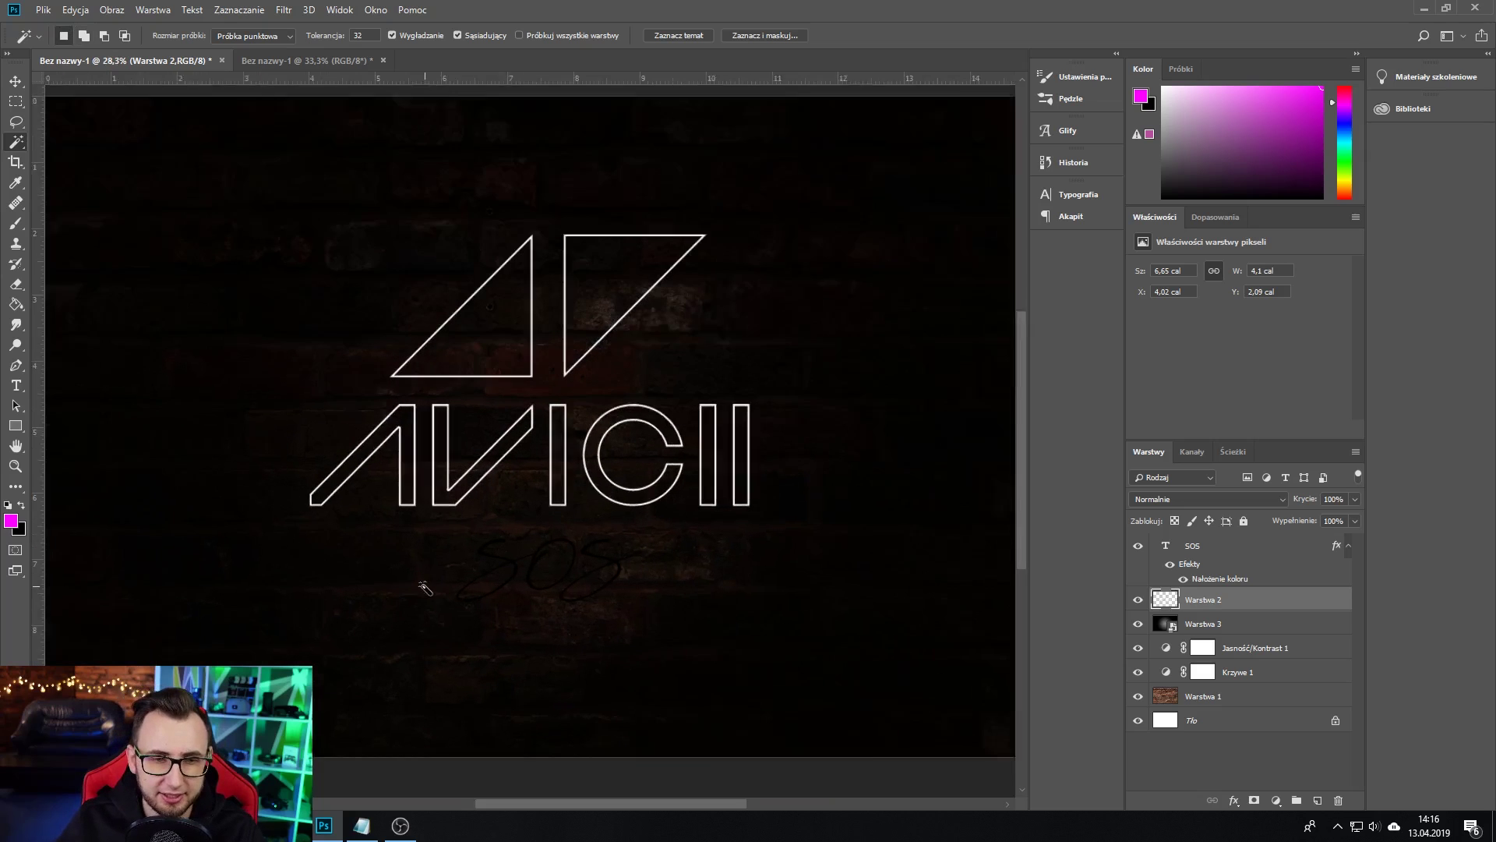
{"action": "left_click", "coordinate": [499, 553], "text": "ctrl"}
{"action": "key", "text": "h"}
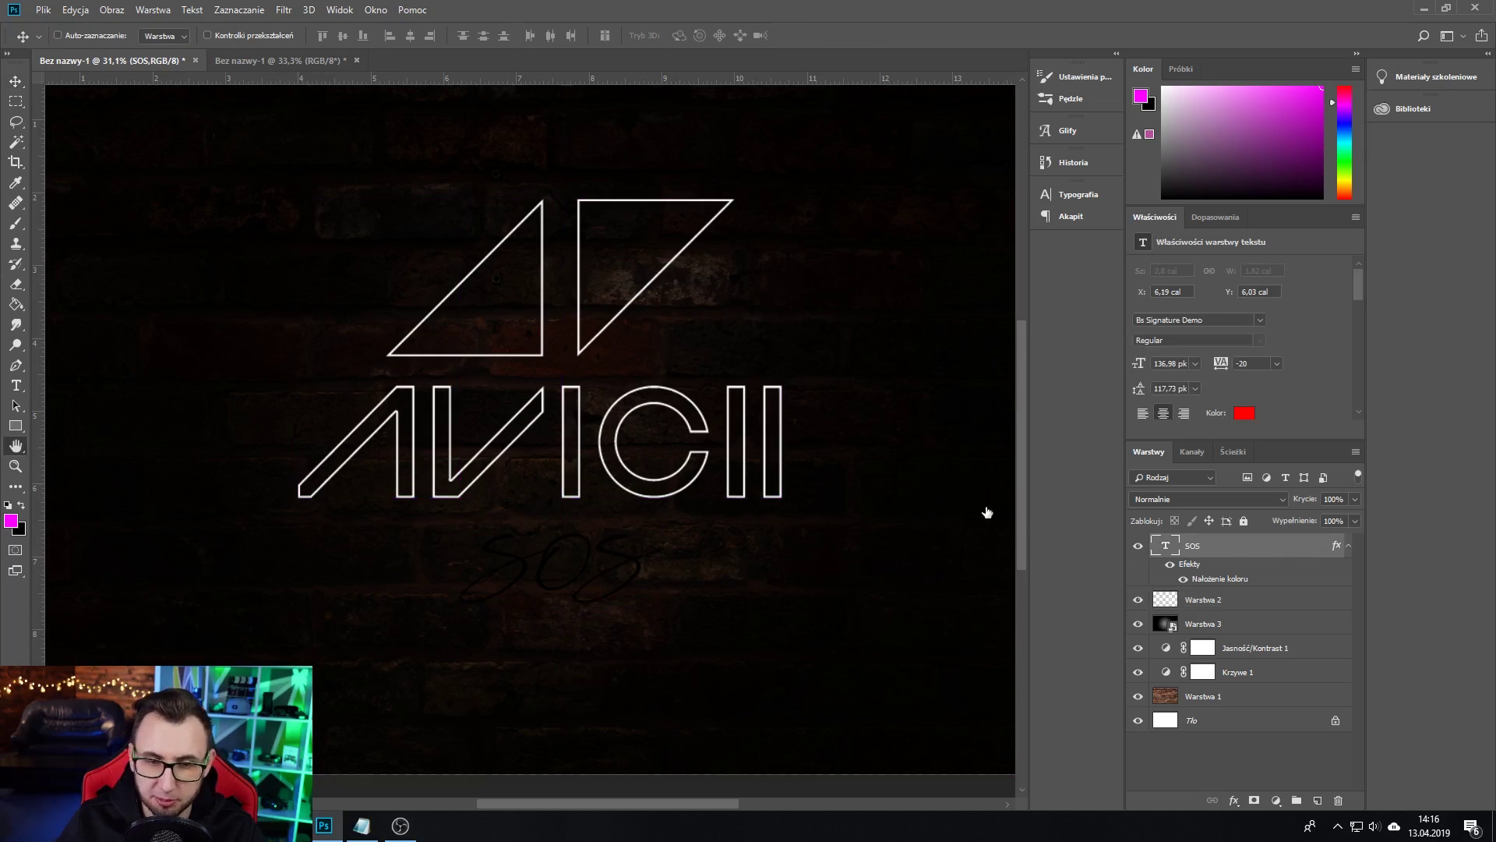
{"action": "double_click", "coordinate": [1288, 550]}
{"action": "left_click", "coordinate": [889, 523]}
{"action": "left_click", "coordinate": [1246, 364]}
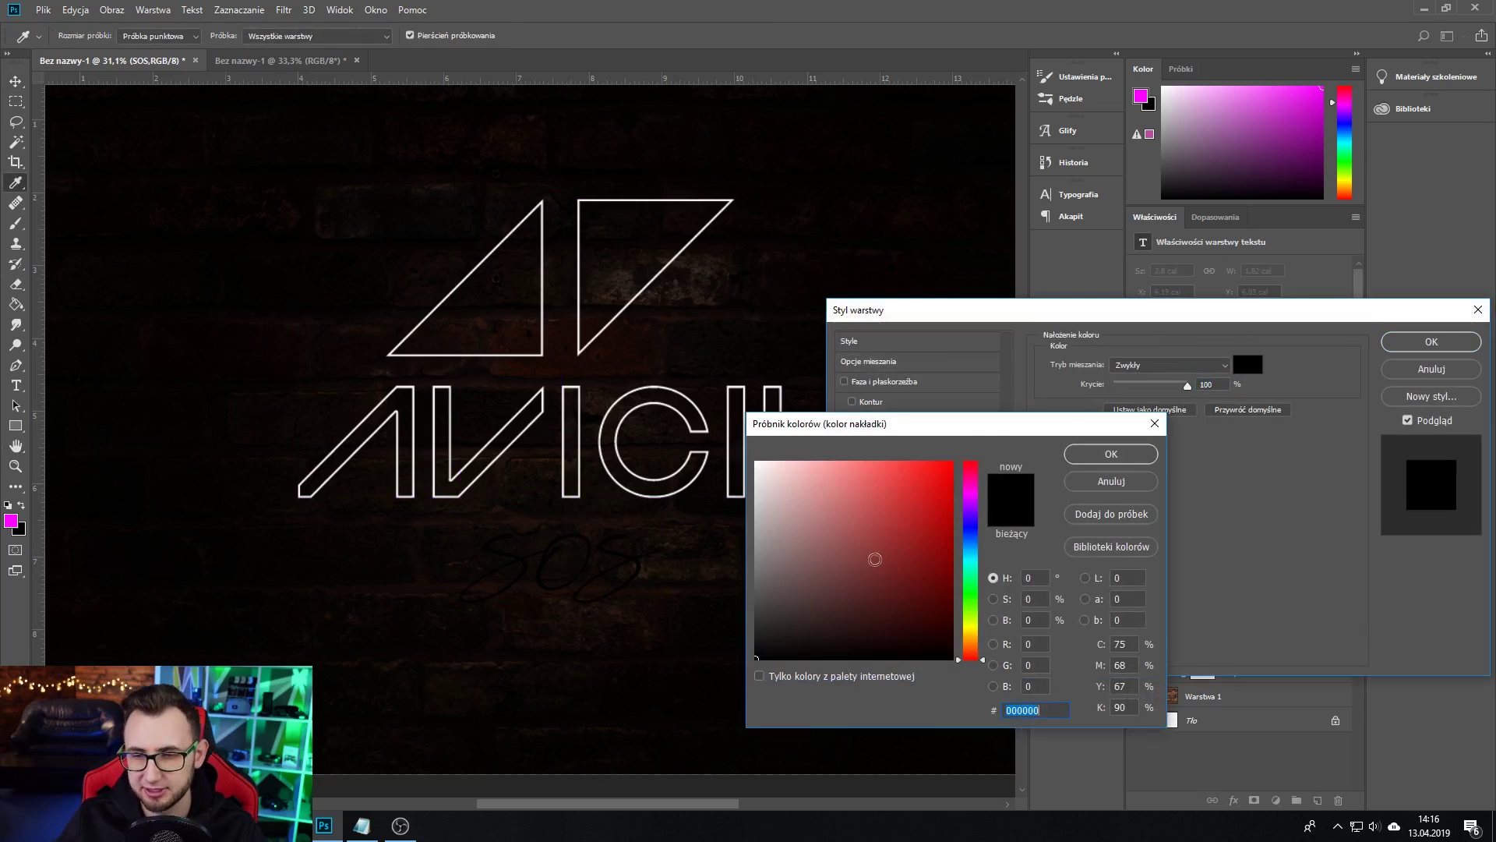
{"action": "left_click", "coordinate": [757, 460]}
{"action": "left_click", "coordinate": [1102, 449]}
{"action": "left_click", "coordinate": [1387, 345]}
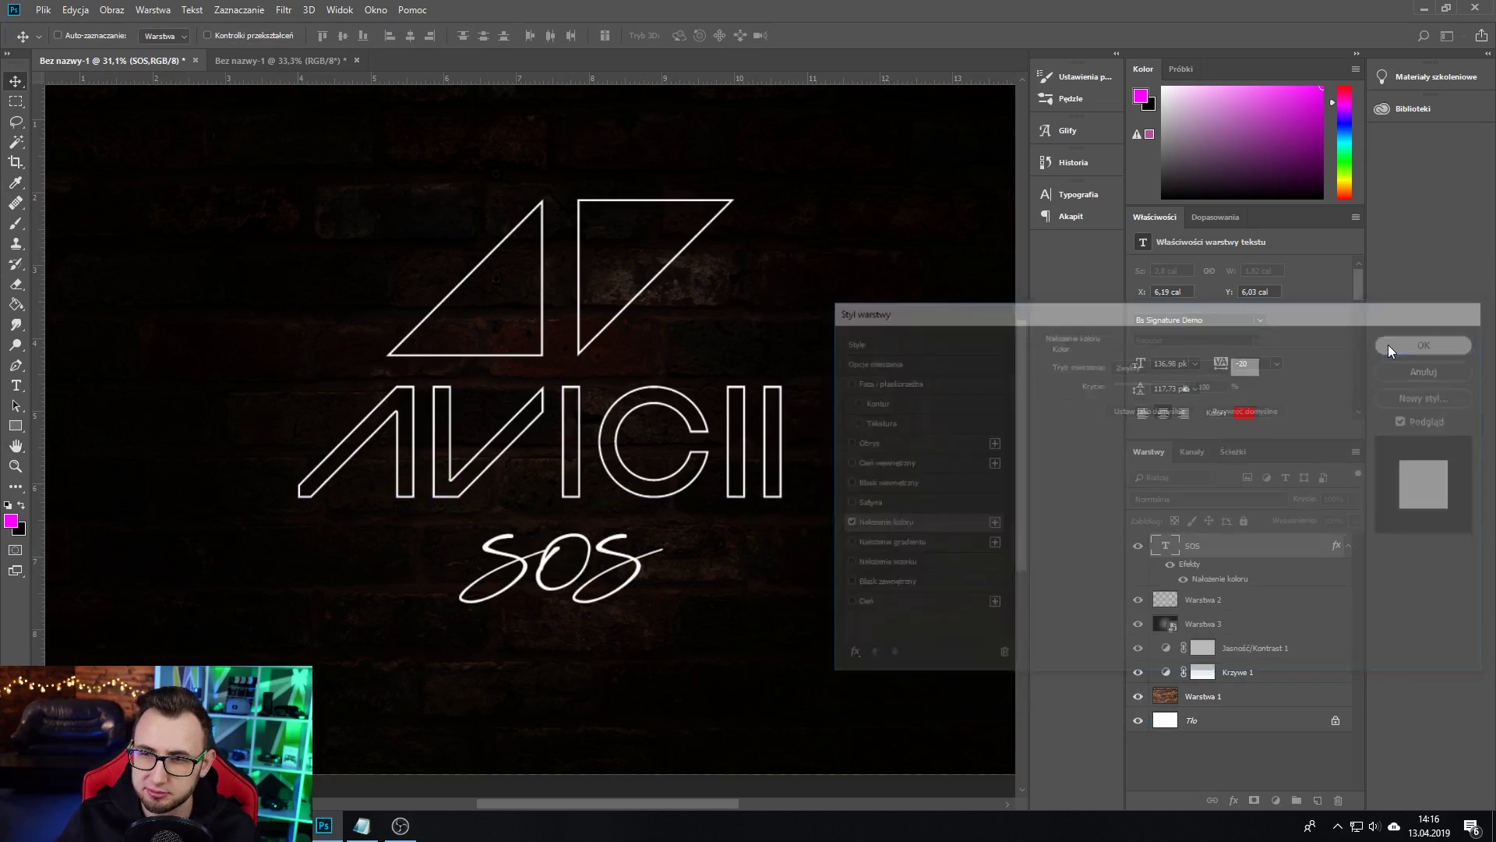
Step: Check the spacing between AVICII and SOS, then select the logo layer Warstwa 2
{"action": "key", "text": "v"}
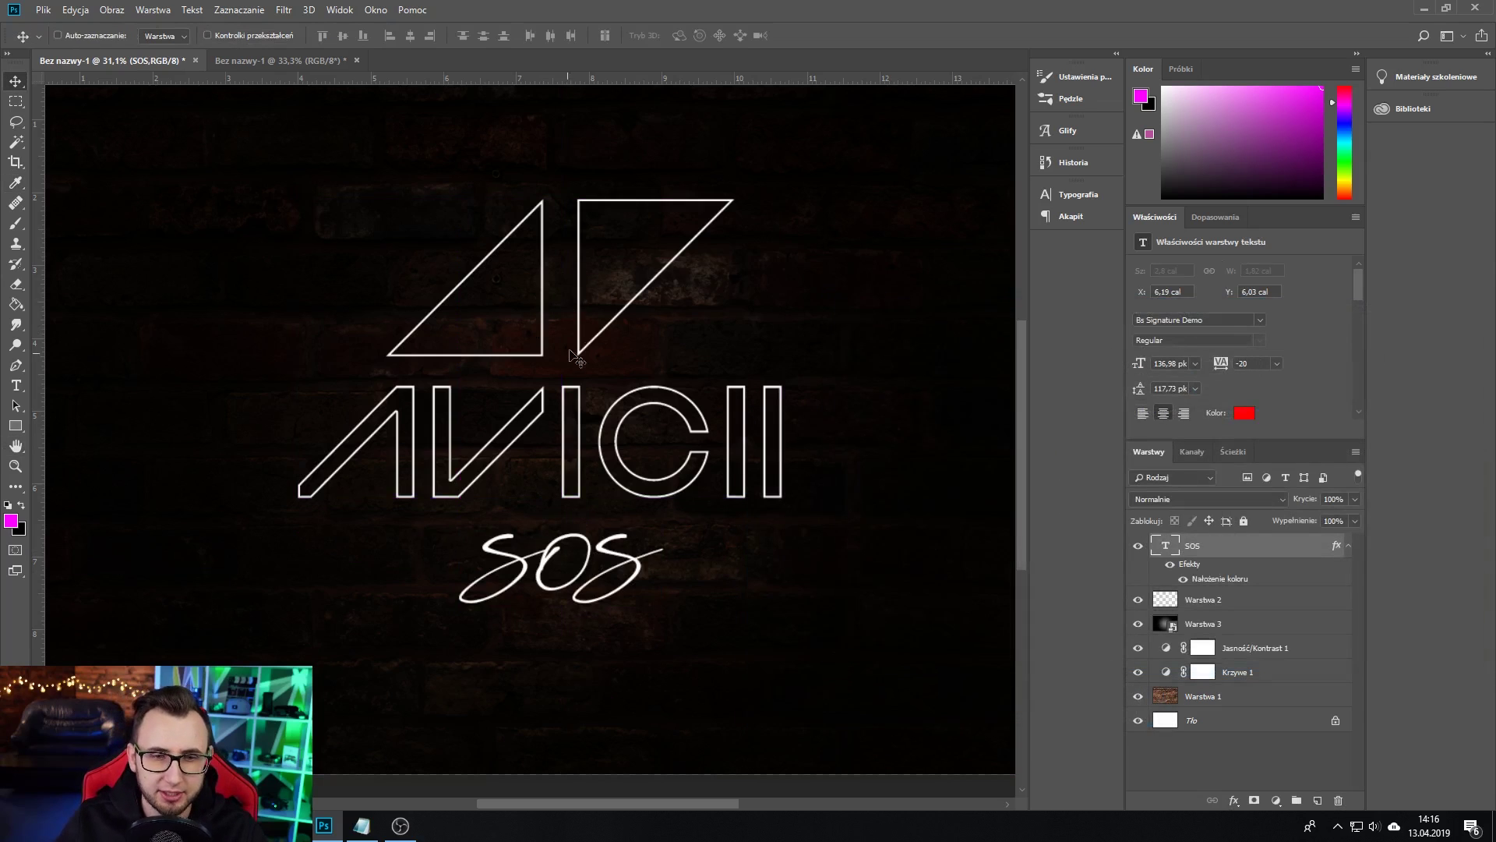
{"action": "key", "text": "ctrl"}
{"action": "left_click", "coordinate": [1286, 600]}
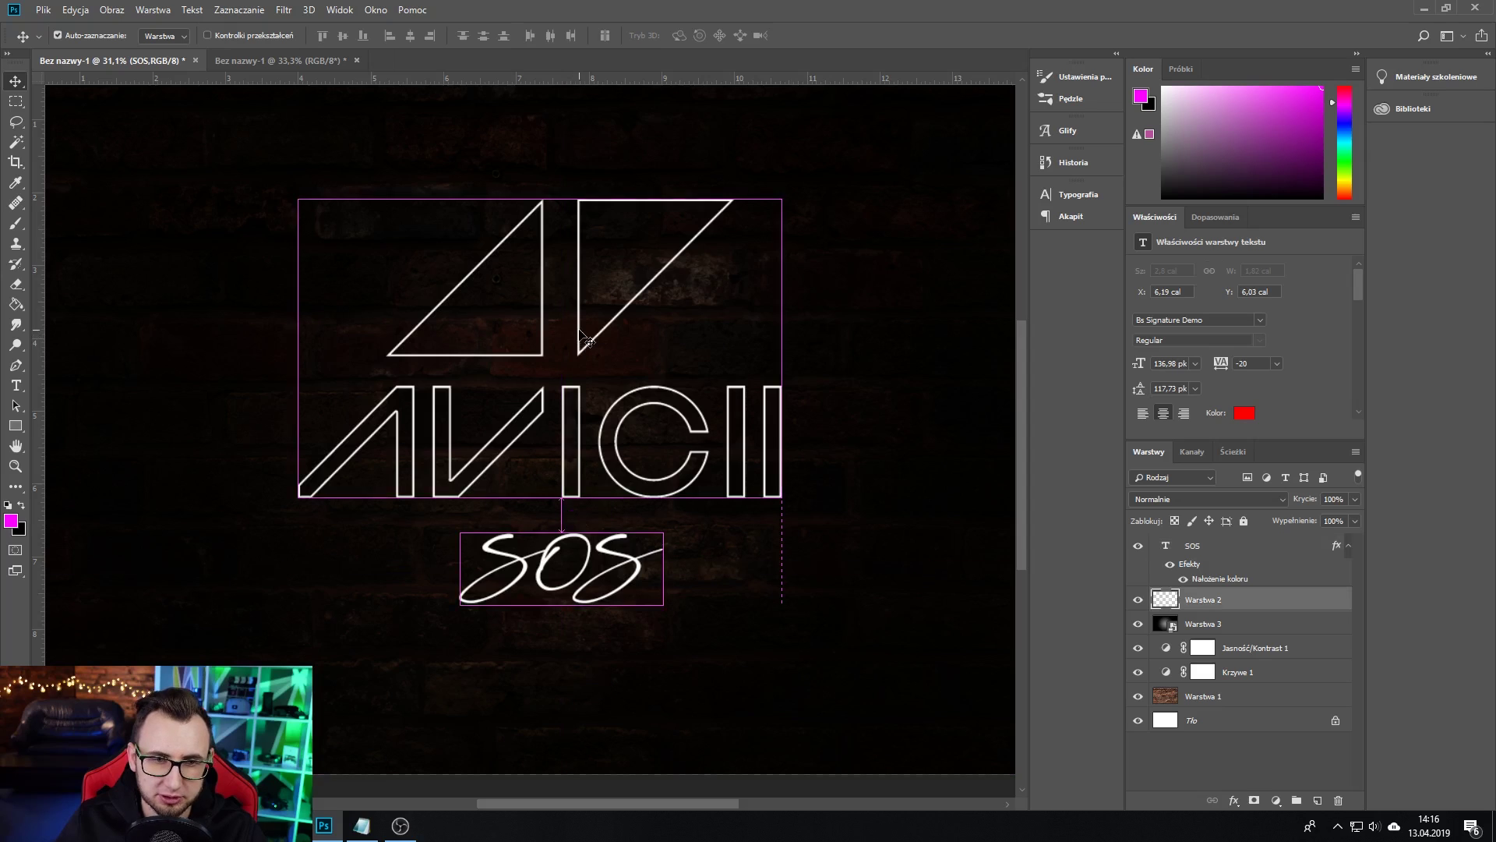
Step: Enable Outer Glow on Warstwa 2 with a cyan #00c0ff colour
{"action": "double_click", "coordinate": [1283, 598]}
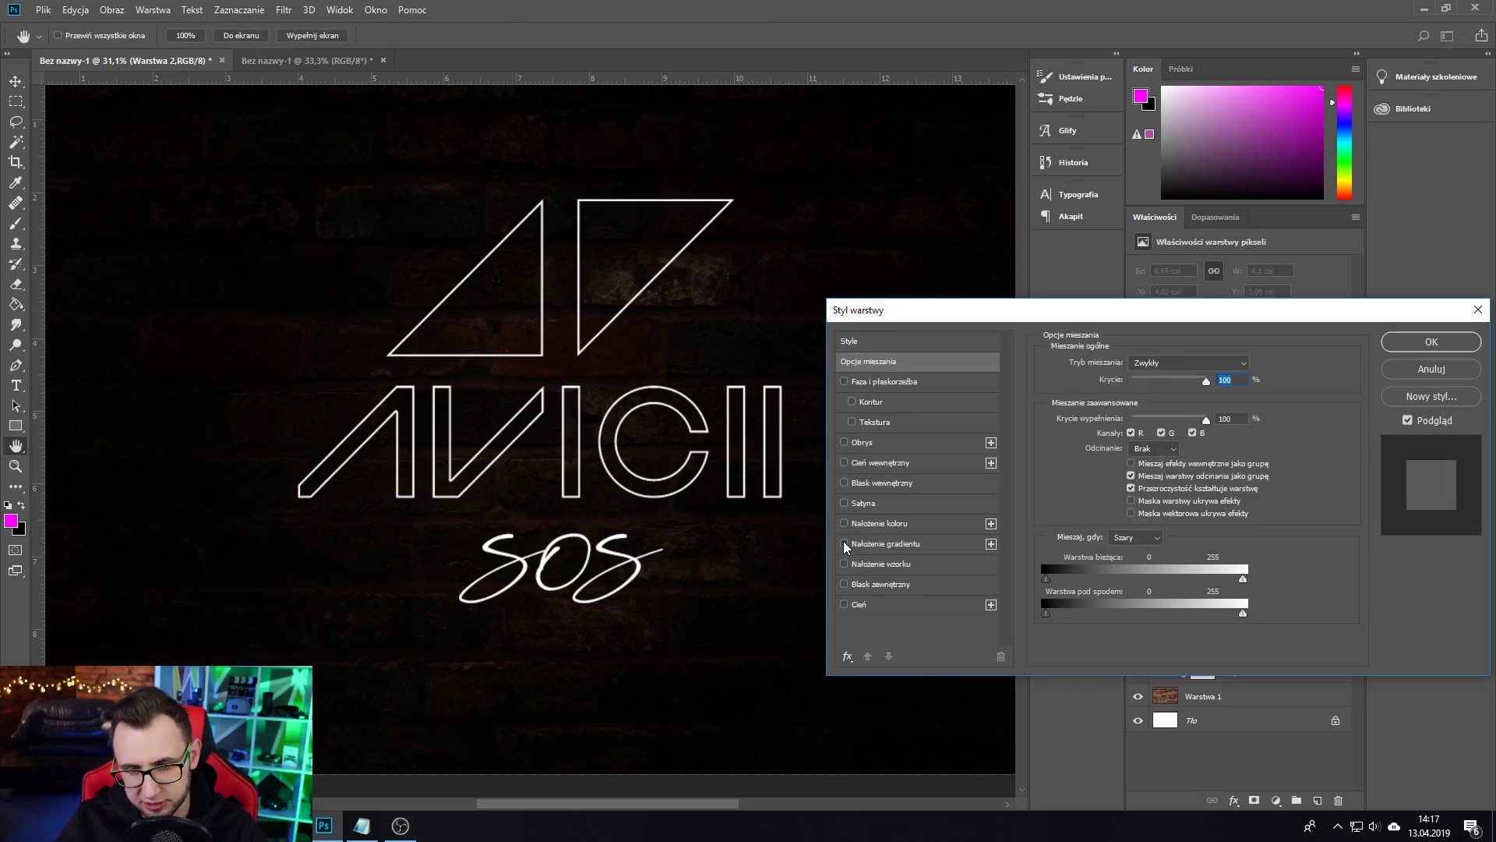
{"action": "left_click", "coordinate": [844, 584]}
{"action": "left_click", "coordinate": [915, 585]}
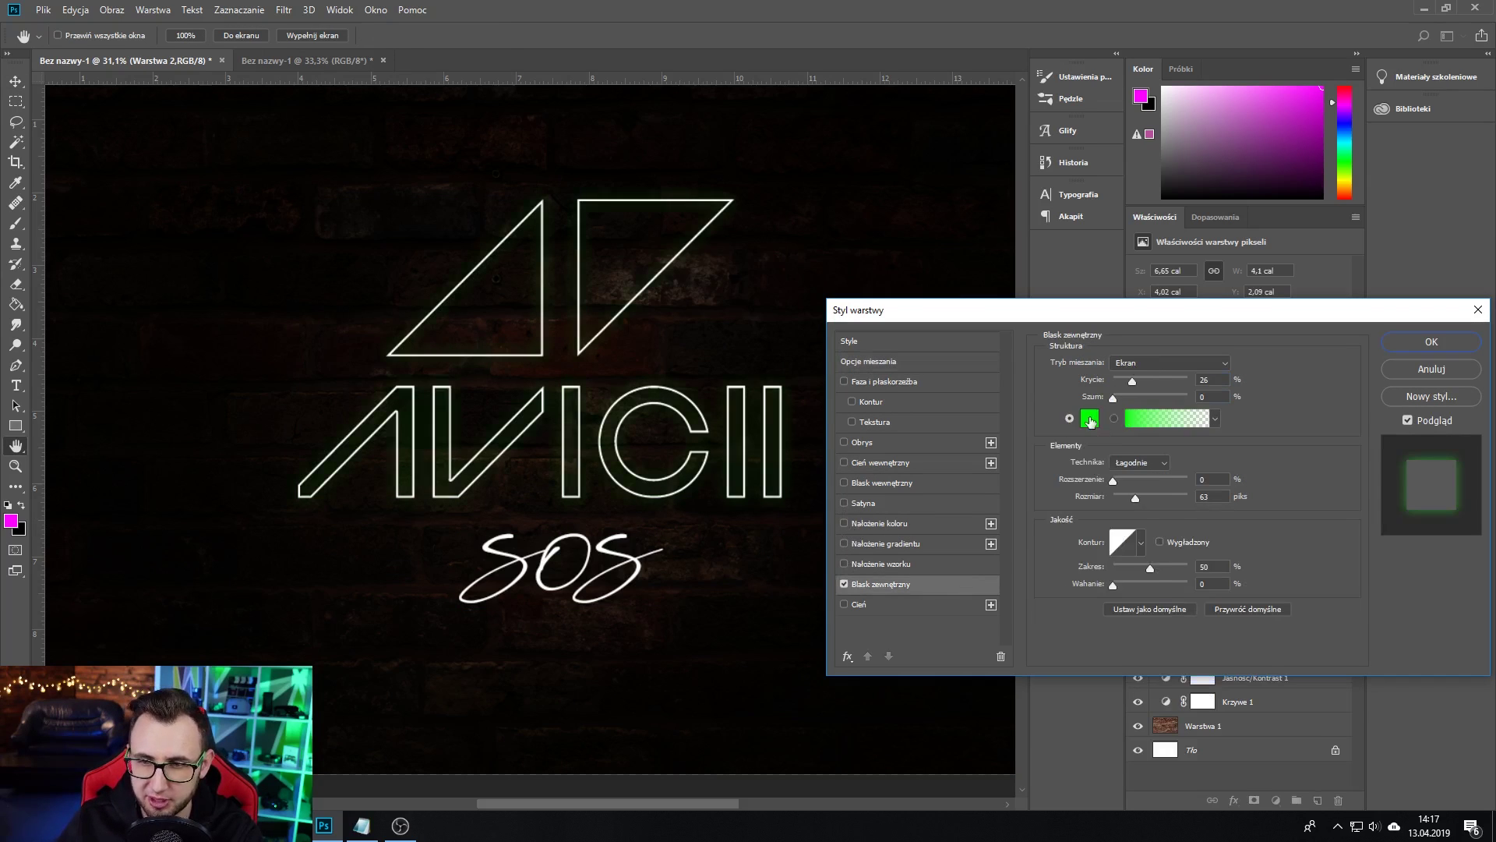
{"action": "left_click", "coordinate": [1090, 420]}
{"action": "left_click_drag", "start_coordinate": [974, 571], "coordinate": [975, 551]}
{"action": "left_click", "coordinate": [1112, 454]}
{"action": "left_click", "coordinate": [1090, 419]}
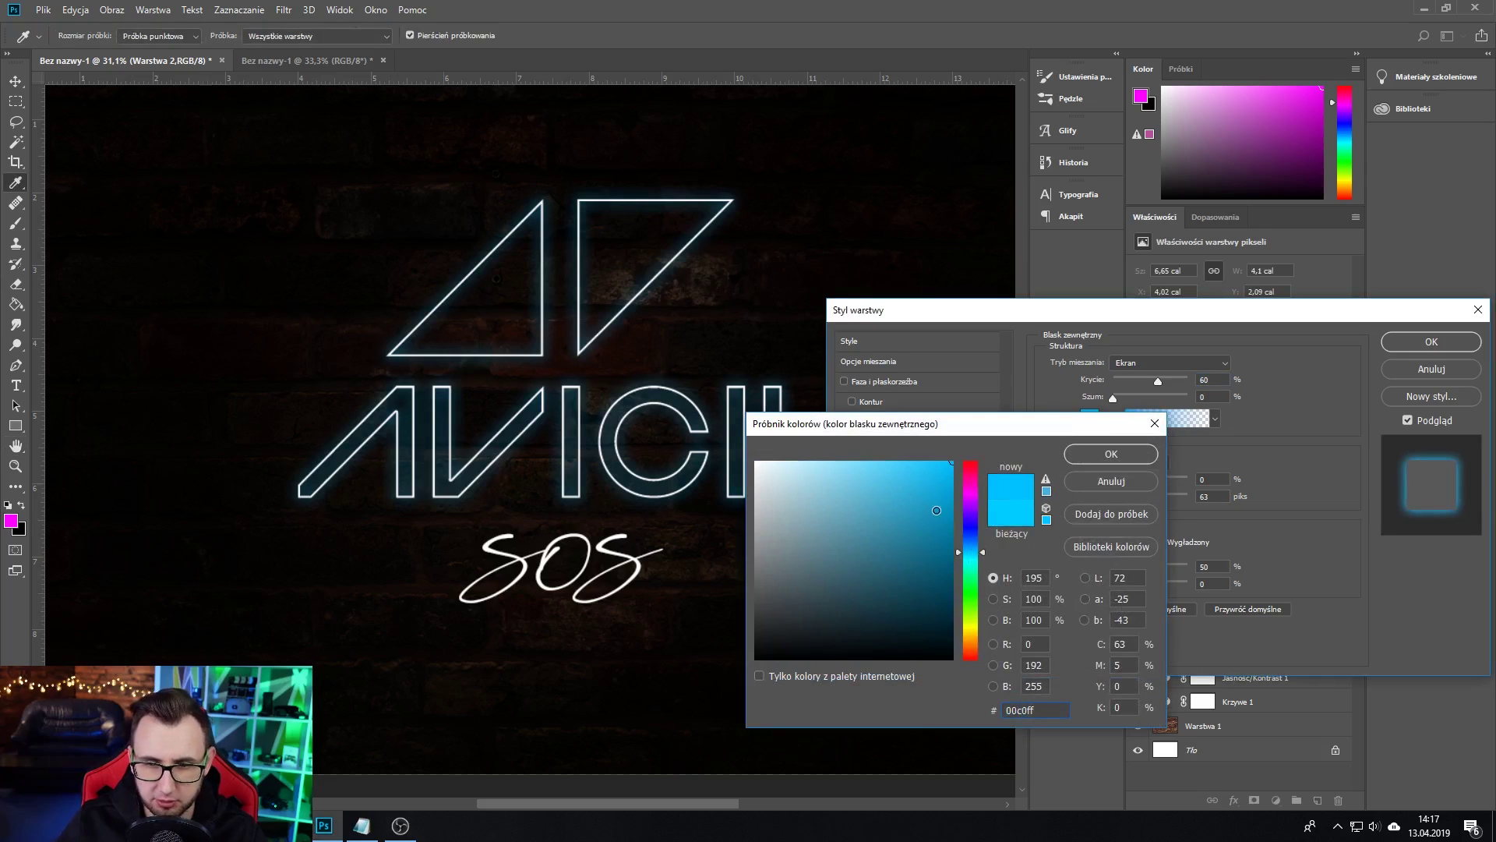
{"action": "left_click", "coordinate": [1131, 451]}
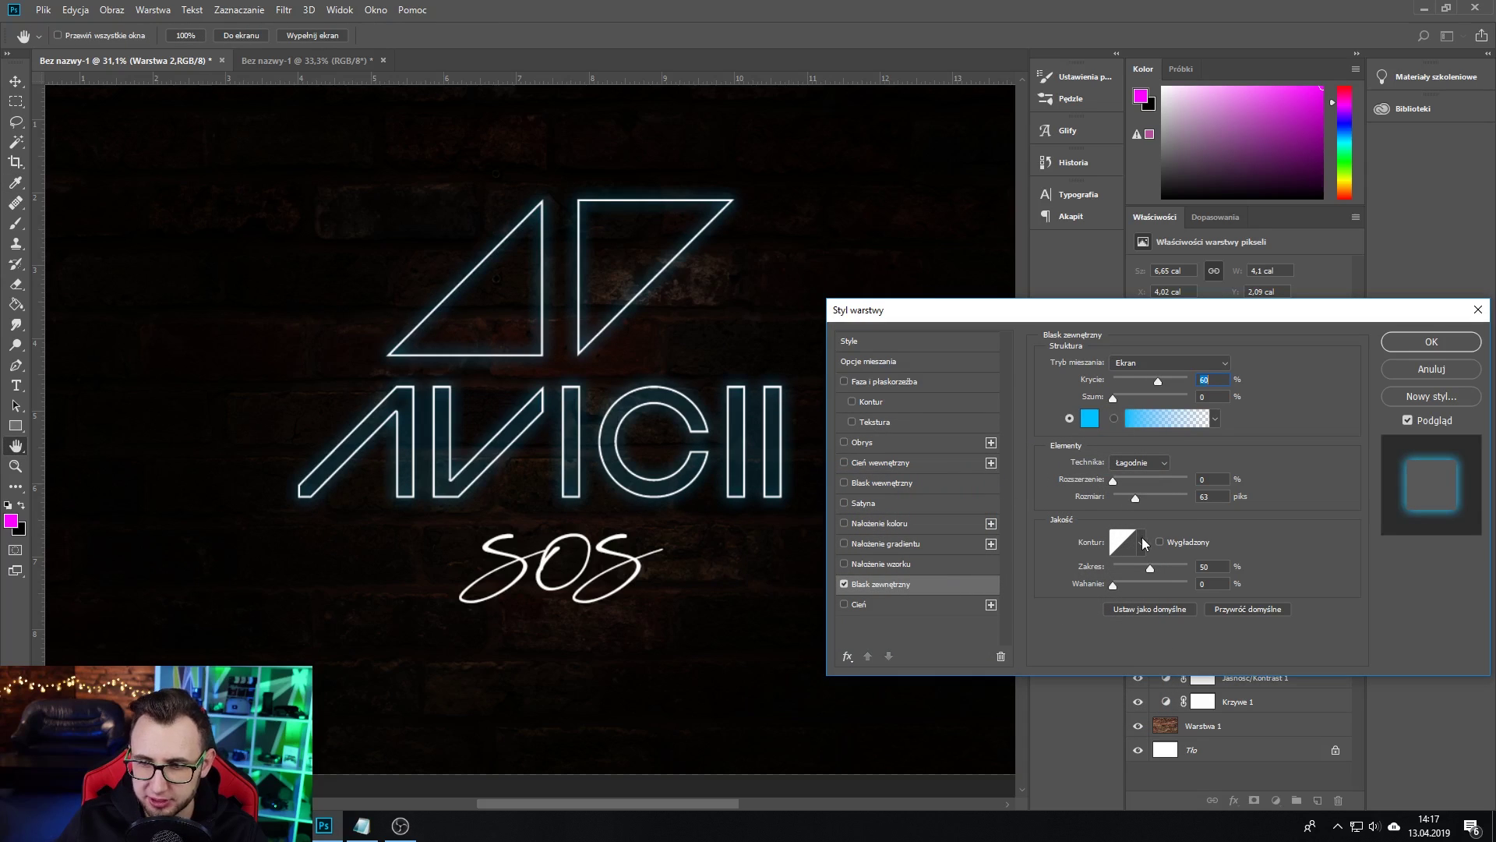
Step: Set the glow to 100% opacity and Lighter Color blend mode, then dim it slightly
{"action": "left_click", "coordinate": [1154, 363]}
{"action": "left_click", "coordinate": [1147, 375]}
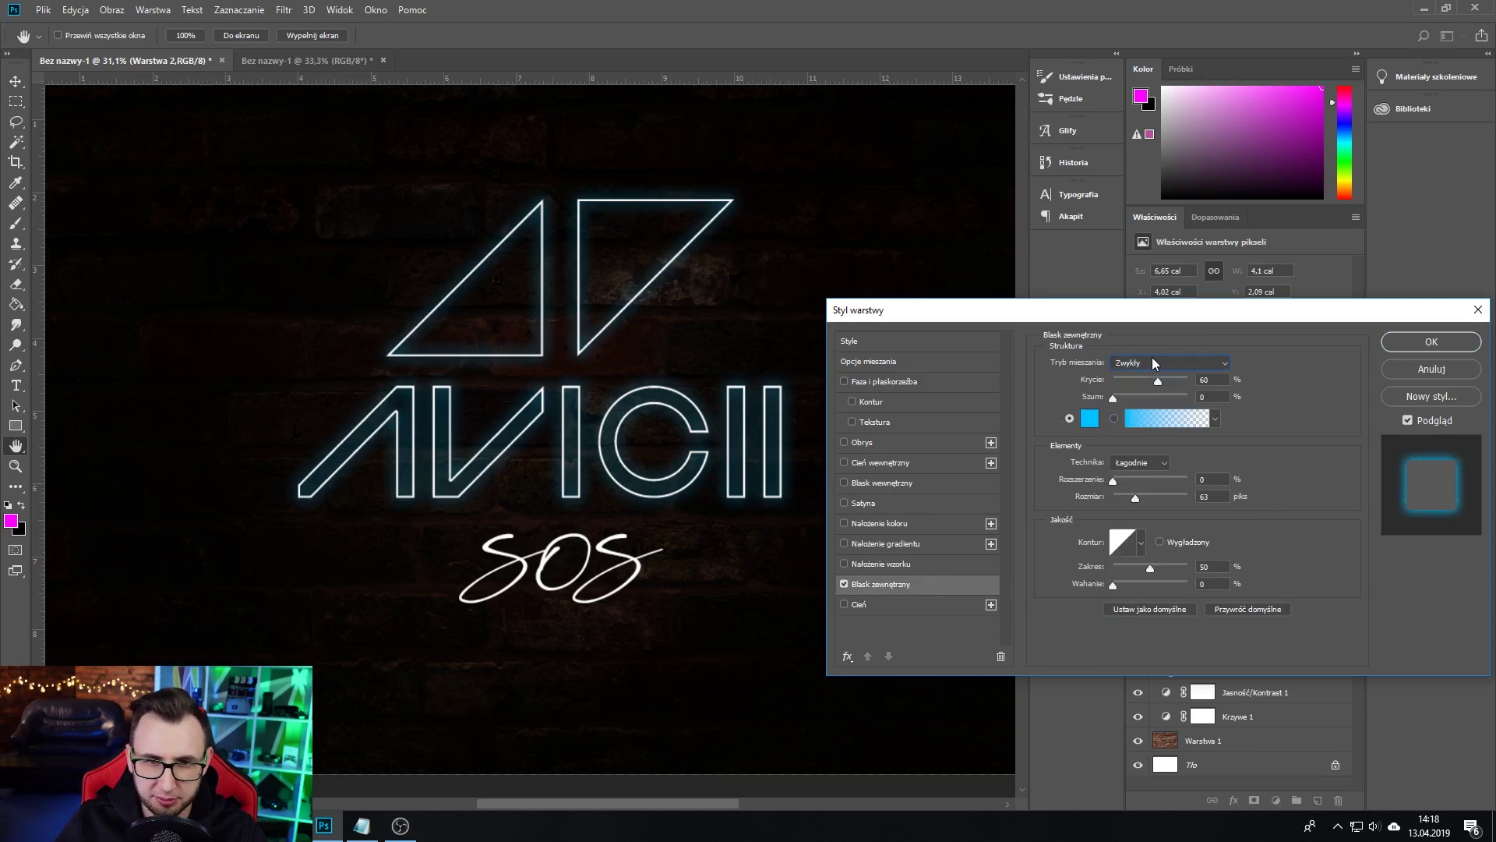
{"action": "left_click_drag", "start_coordinate": [1166, 381], "coordinate": [1189, 381]}
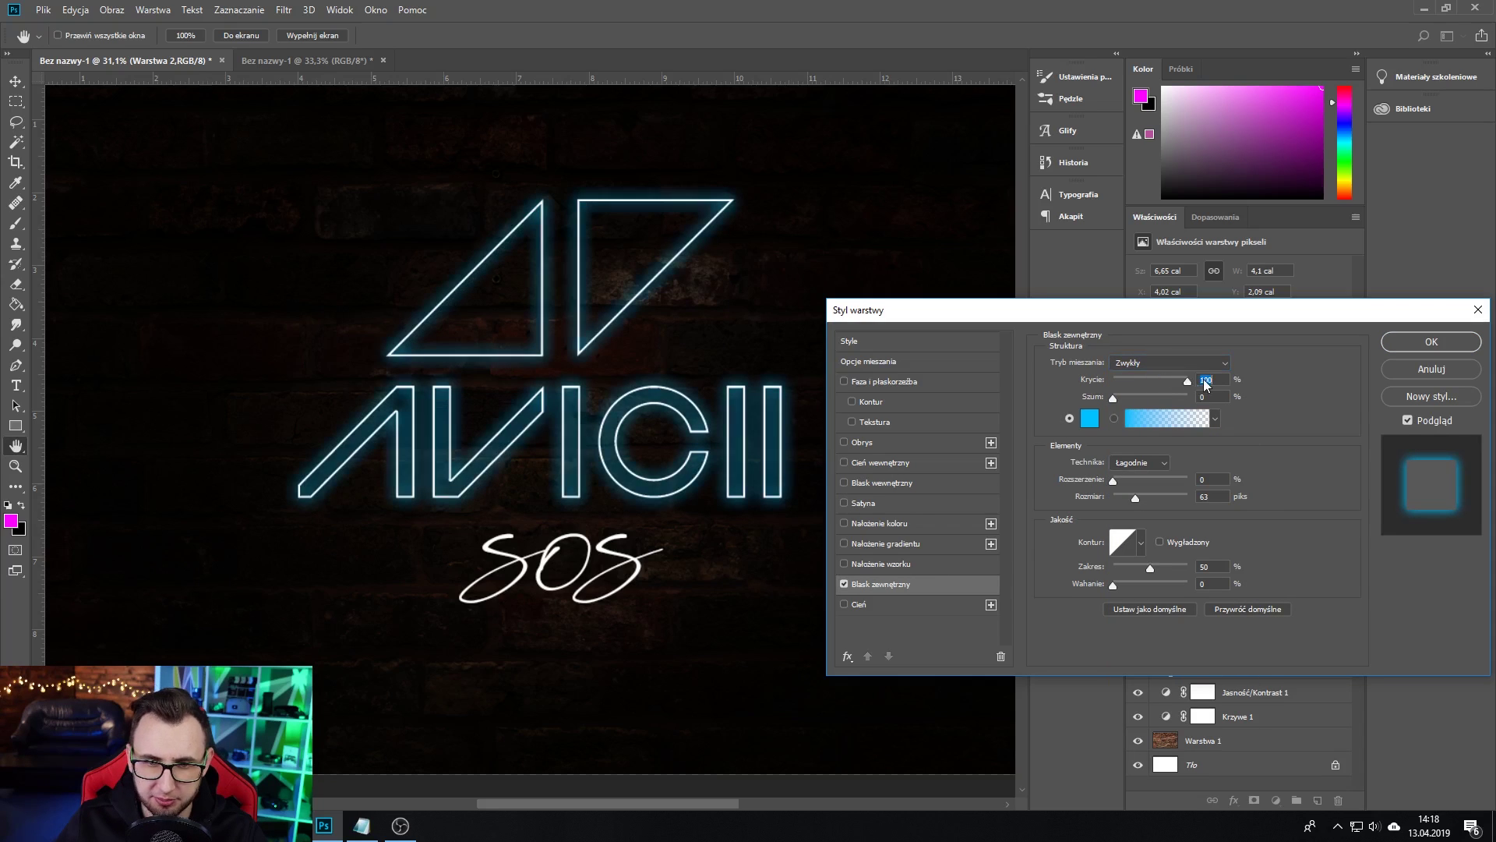
{"action": "left_click", "coordinate": [1161, 365]}
{"action": "scroll", "coordinate": [1158, 365], "scroll_direction": "down", "scroll_amount": 1}
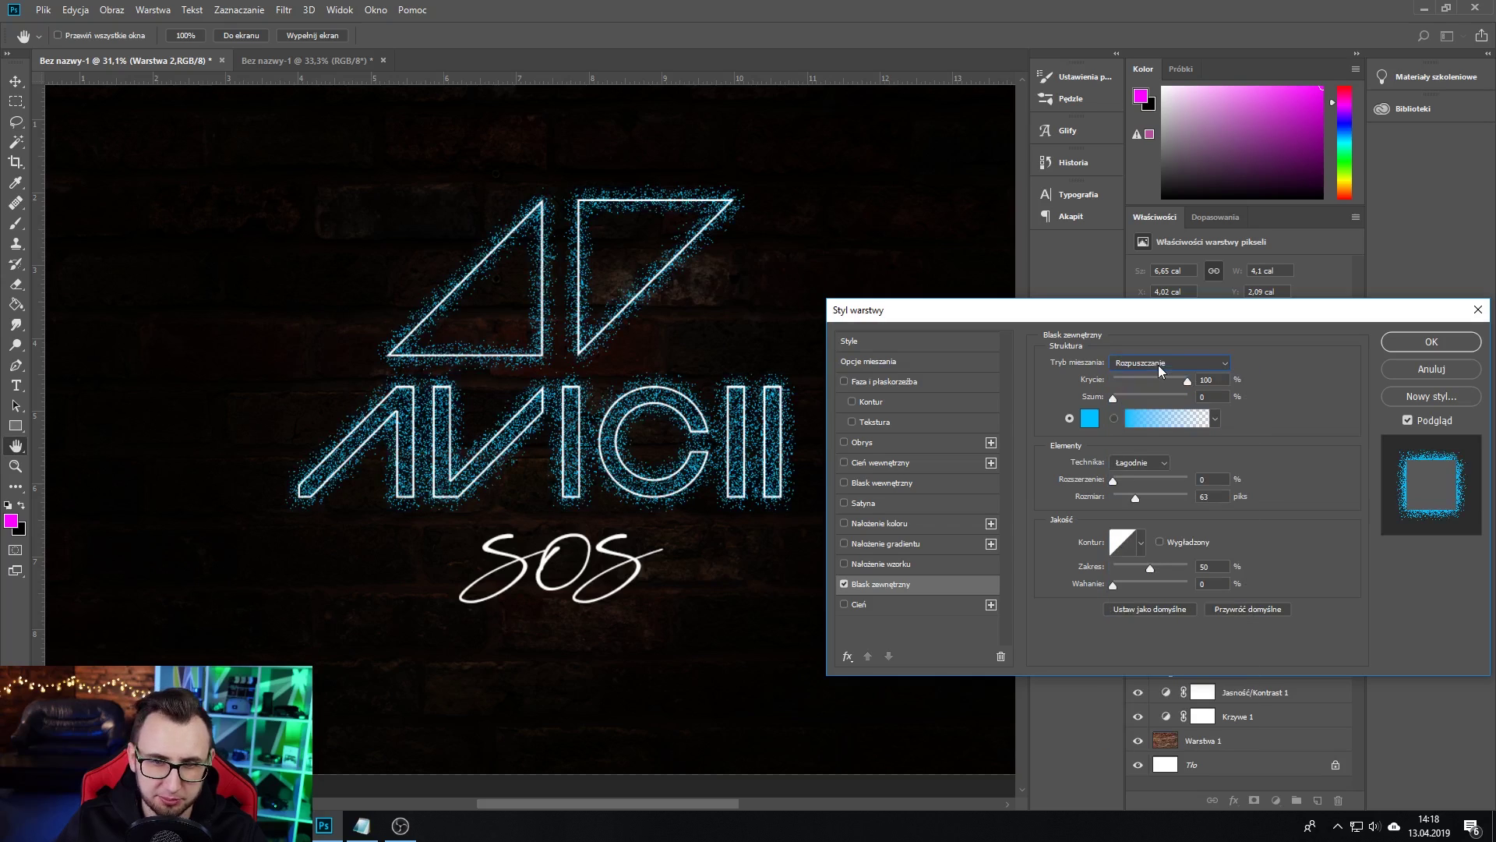
{"action": "scroll", "coordinate": [1159, 366], "scroll_direction": "down", "scroll_amount": 1}
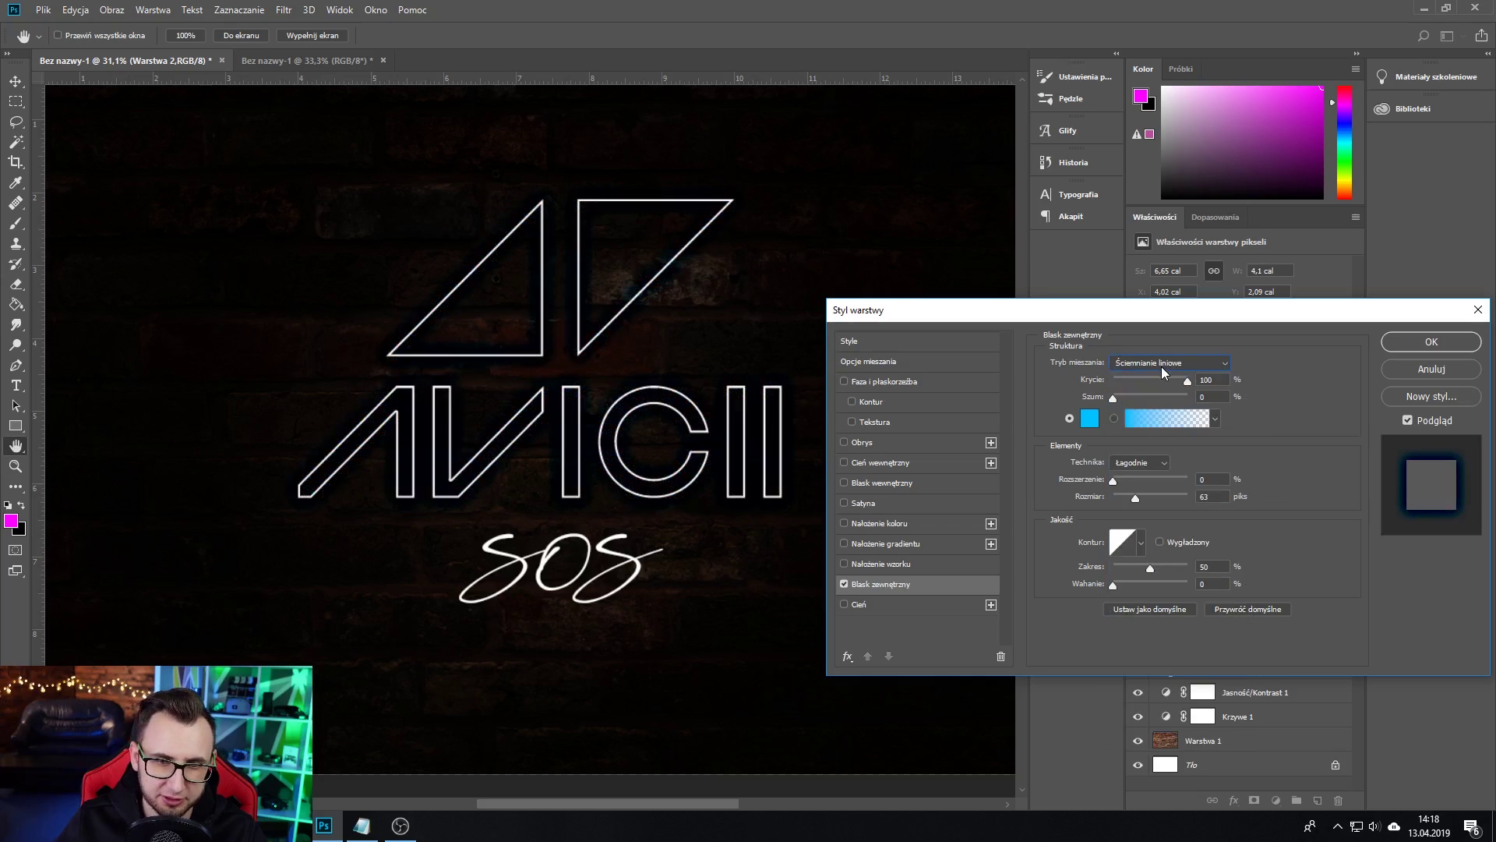
{"action": "scroll", "coordinate": [1161, 366], "scroll_direction": "down", "scroll_amount": 1}
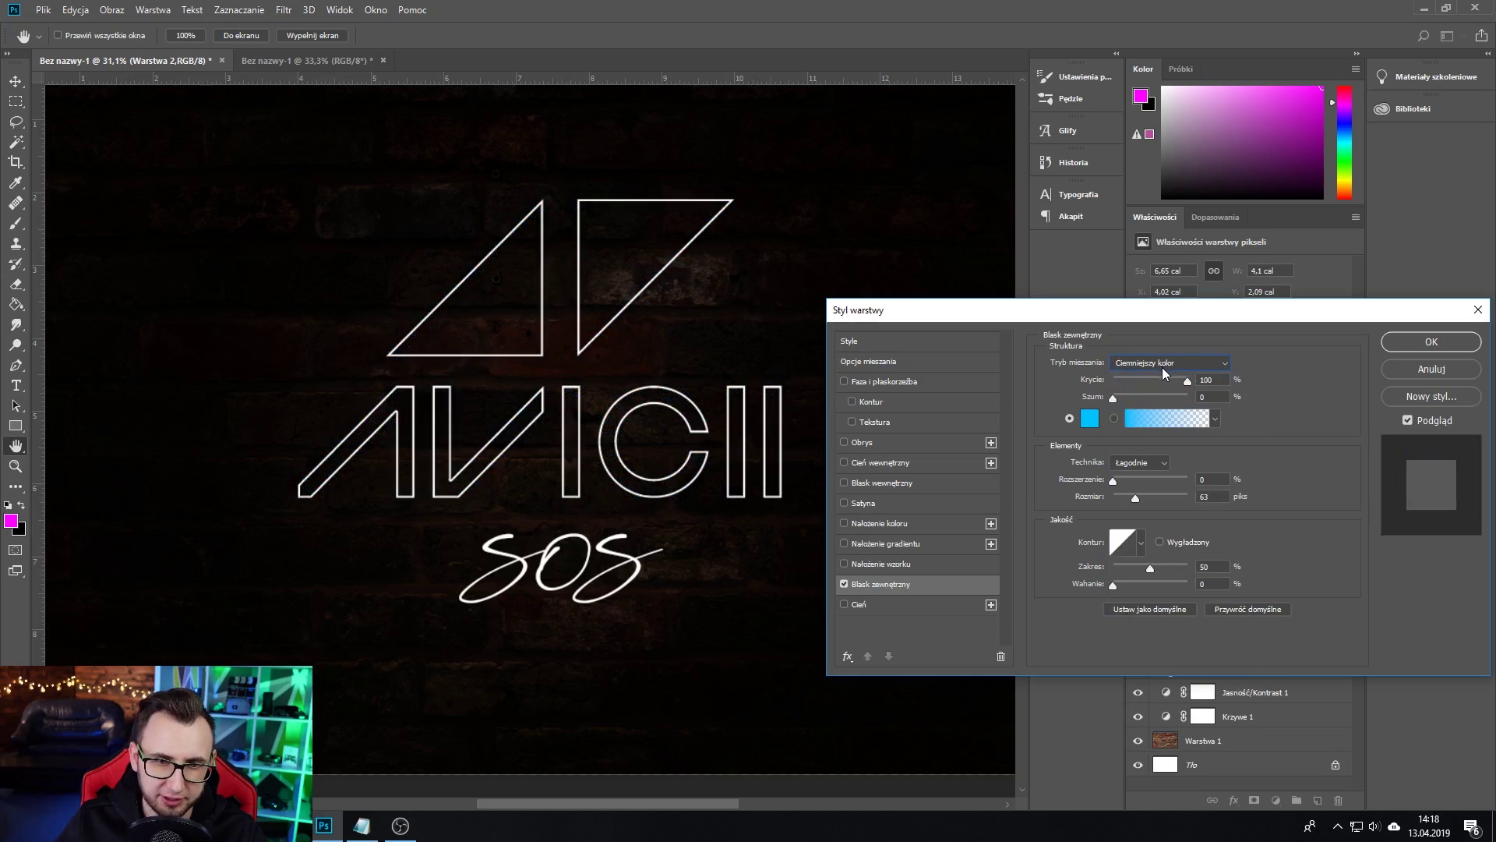
{"action": "scroll", "coordinate": [1162, 367], "scroll_direction": "down", "scroll_amount": 1}
{"action": "scroll", "coordinate": [1161, 367], "scroll_direction": "down", "scroll_amount": 1}
{"action": "scroll", "coordinate": [1163, 367], "scroll_direction": "down", "scroll_amount": 1}
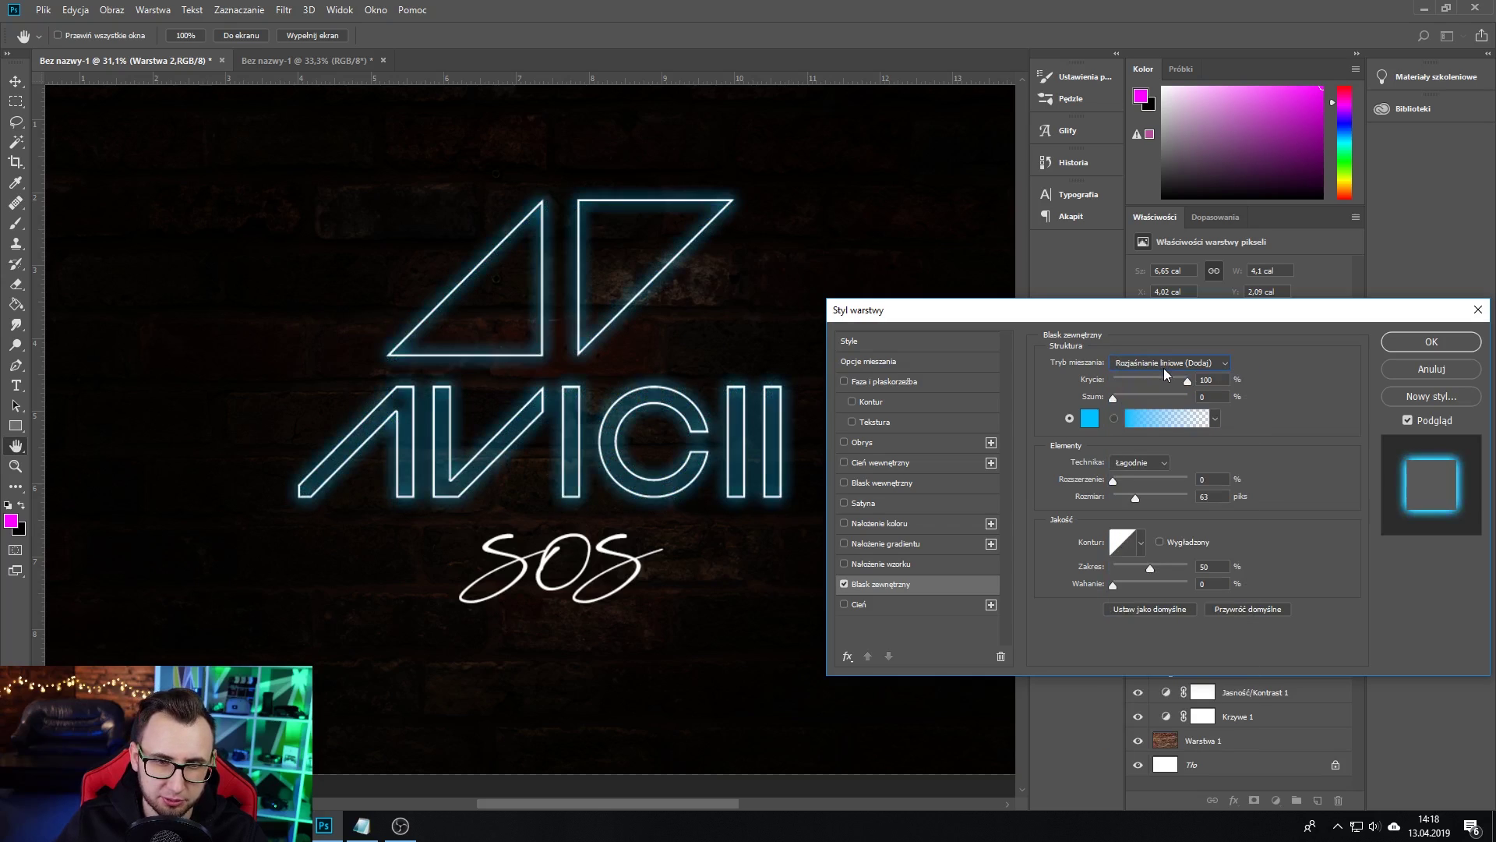
{"action": "scroll", "coordinate": [1164, 369], "scroll_direction": "down", "scroll_amount": 1}
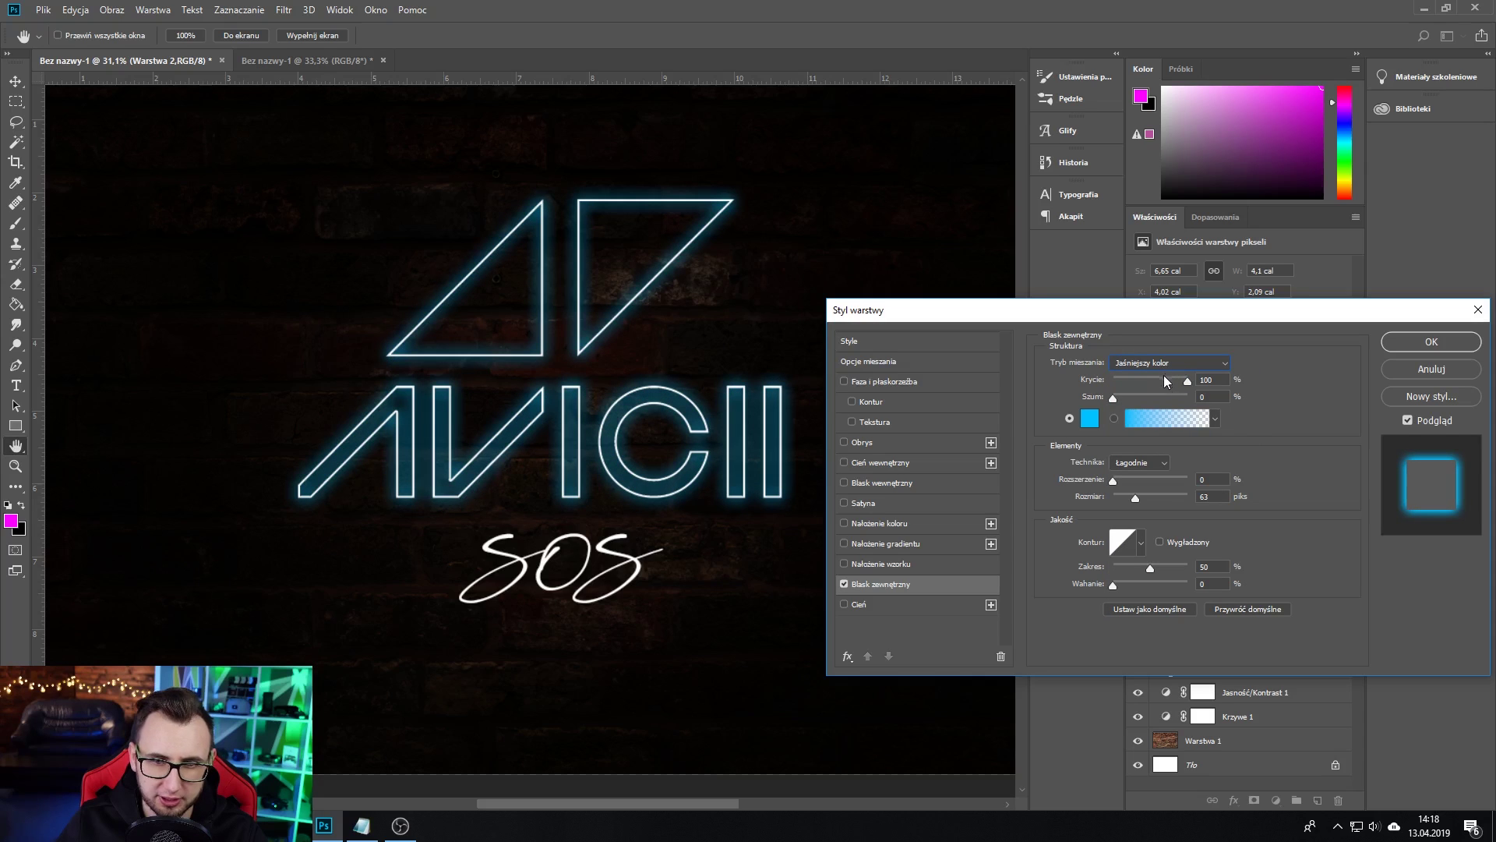
{"action": "mouse_move", "coordinate": [1185, 382]}
{"action": "left_mouse_down"}
{"action": "mouse_move", "coordinate": [1144, 379]}
{"action": "mouse_move", "coordinate": [1167, 383]}
{"action": "left_mouse_up"}
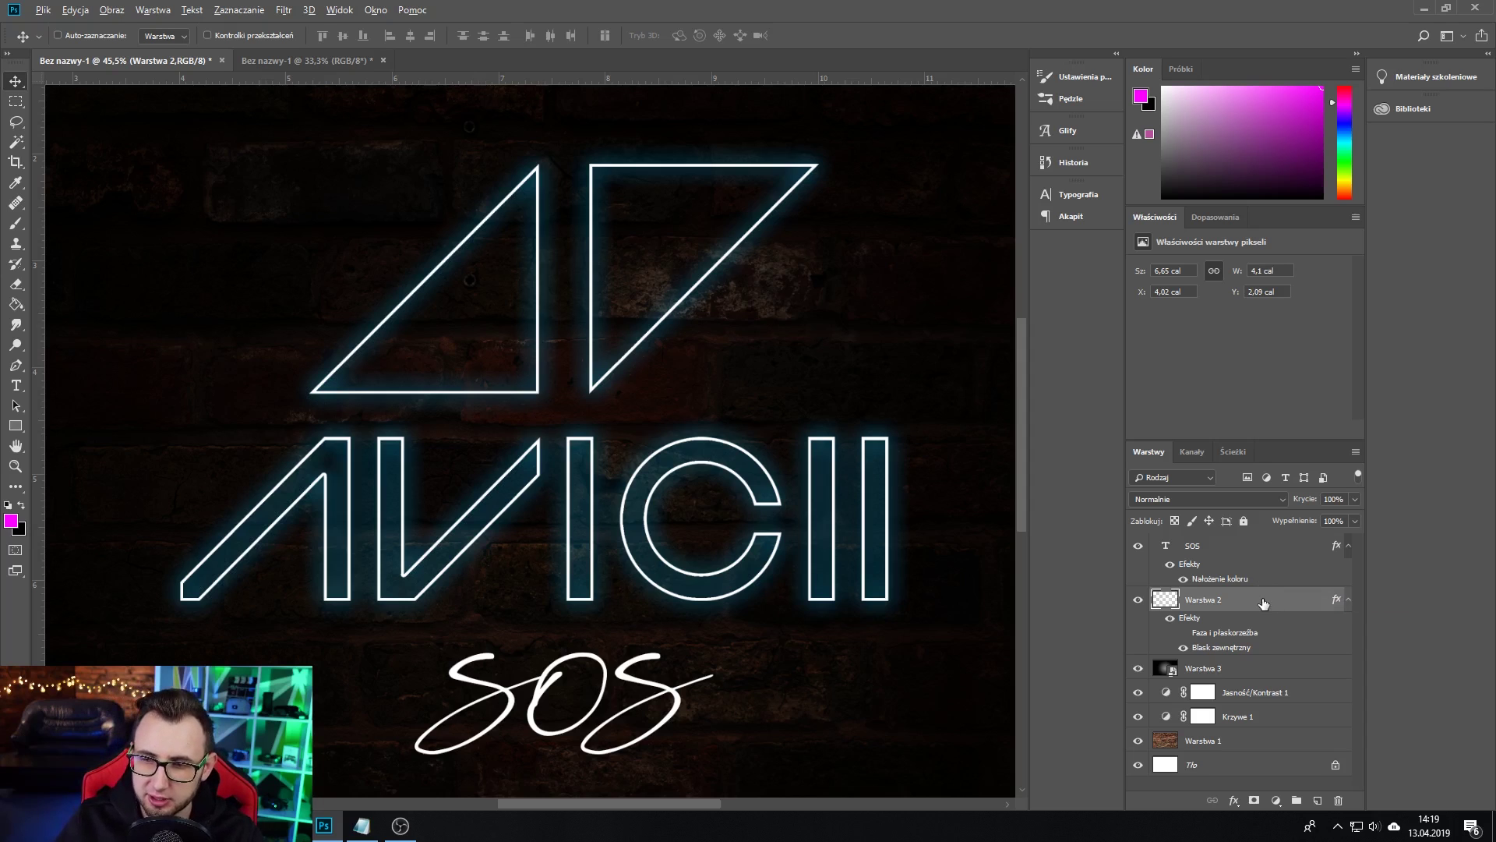
Step: Duplicate the logo layer and give the original Warstwa 2 a pale cyan colour overlay
{"action": "left_click_drag", "start_coordinate": [1263, 606], "coordinate": [1270, 638]}
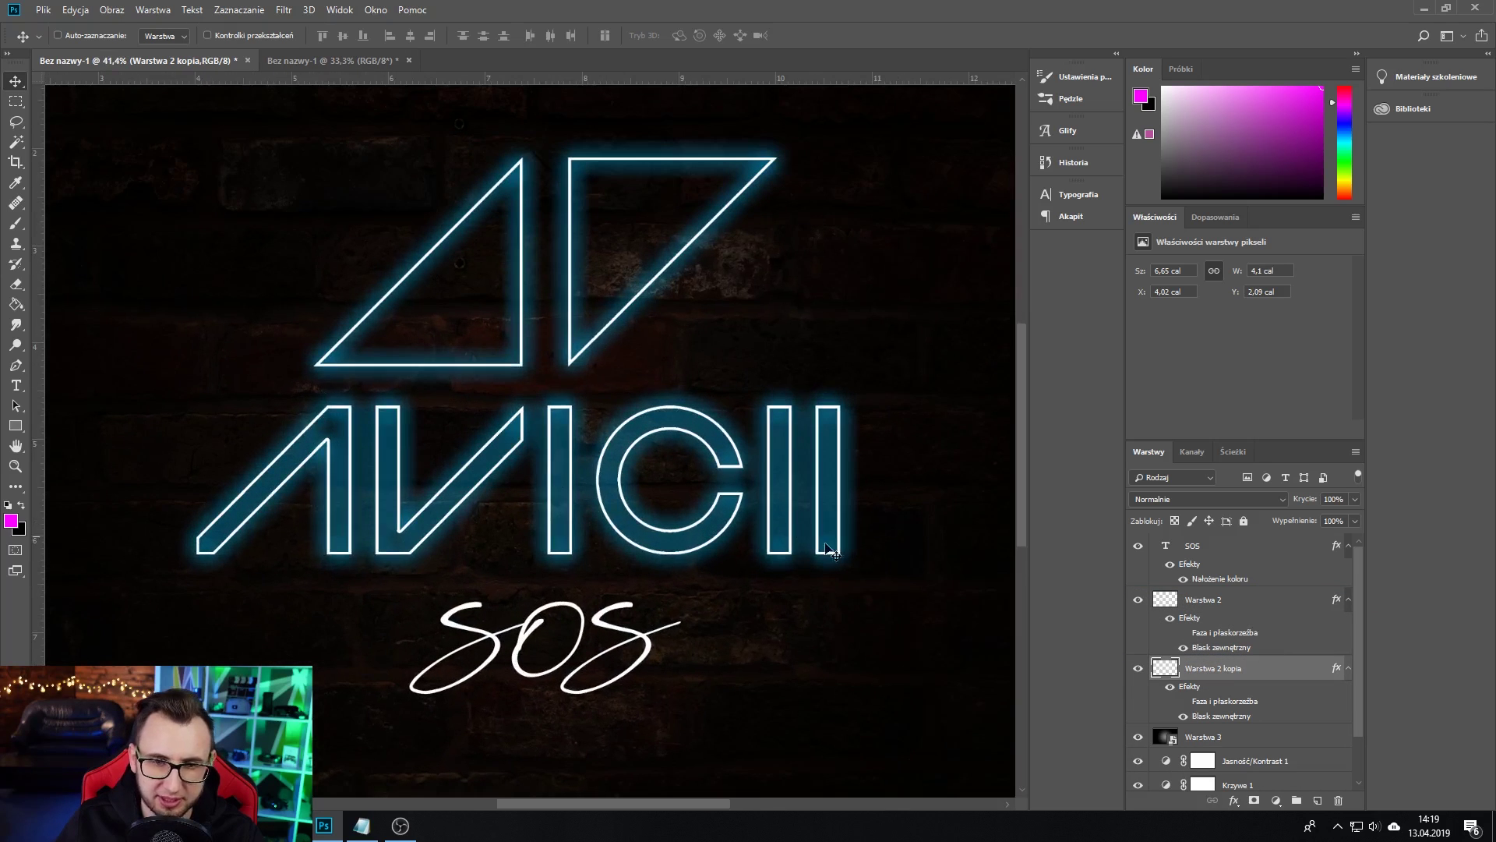
{"action": "left_click", "coordinate": [1282, 602]}
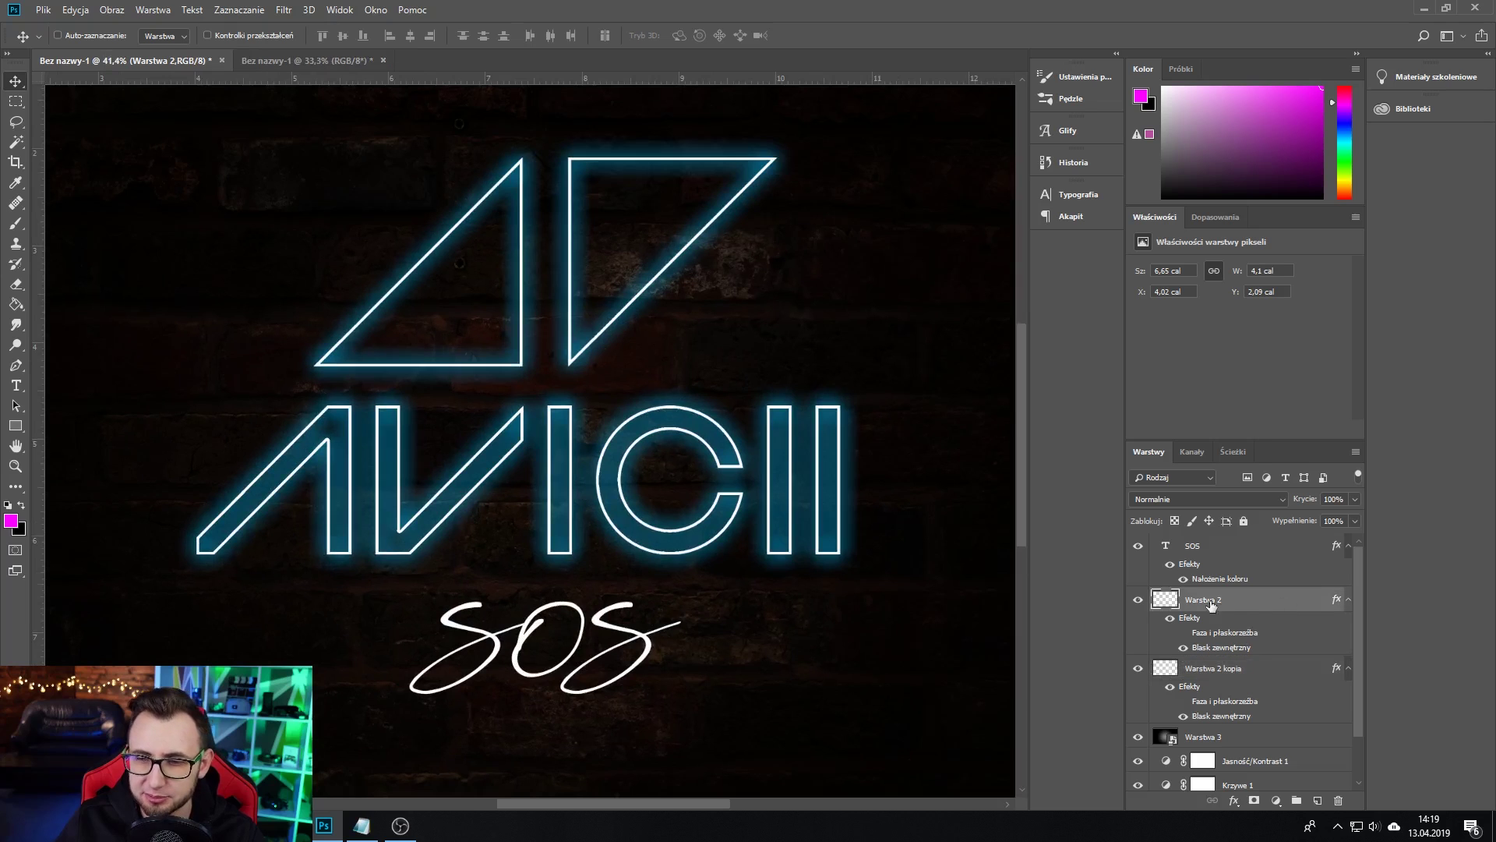
{"action": "double_click", "coordinate": [1274, 602]}
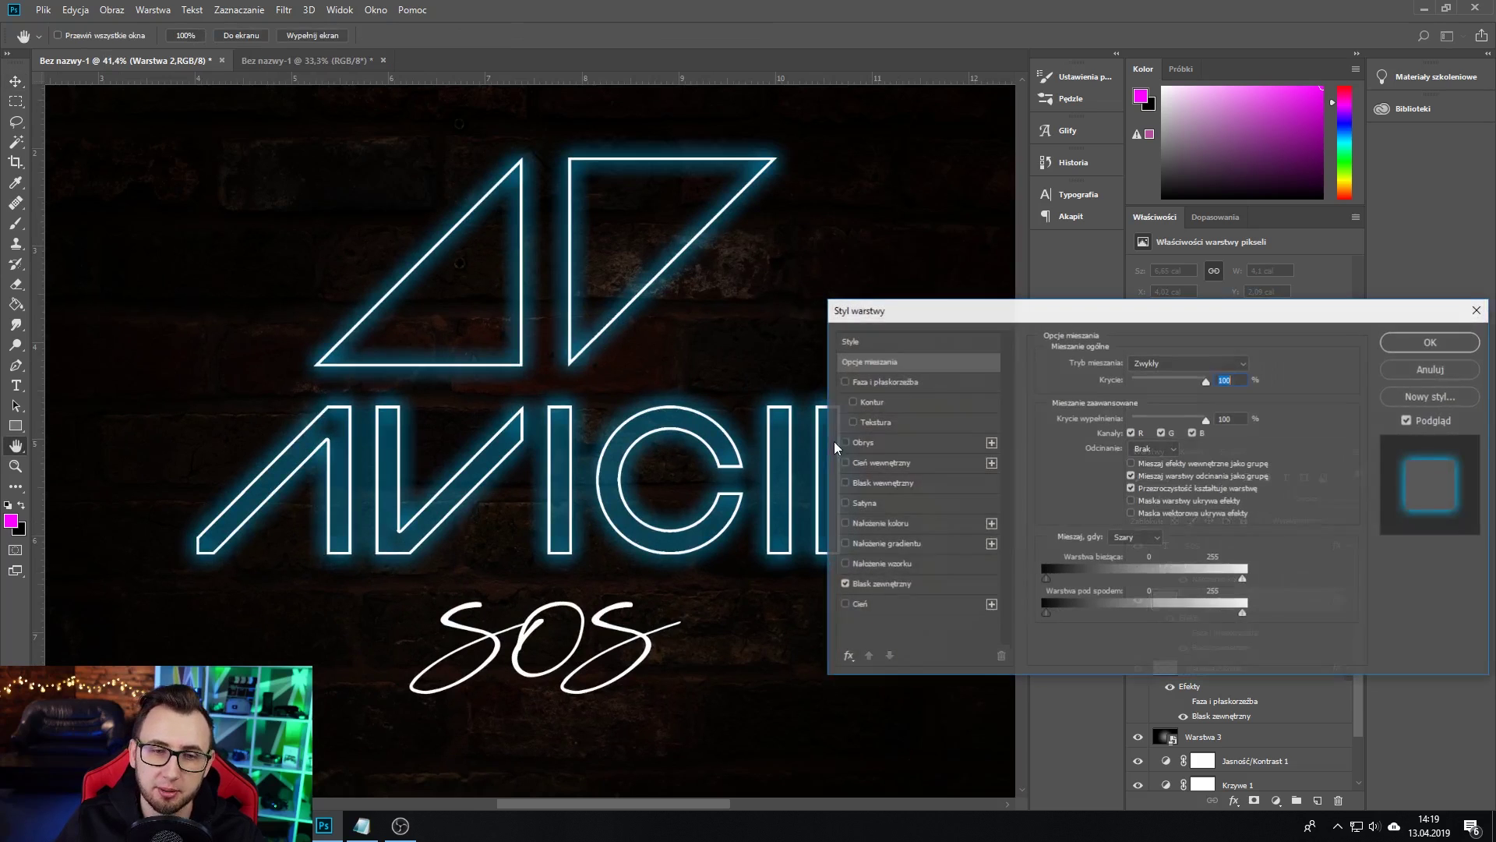
{"action": "left_click", "coordinate": [908, 524]}
{"action": "left_click", "coordinate": [1245, 365]}
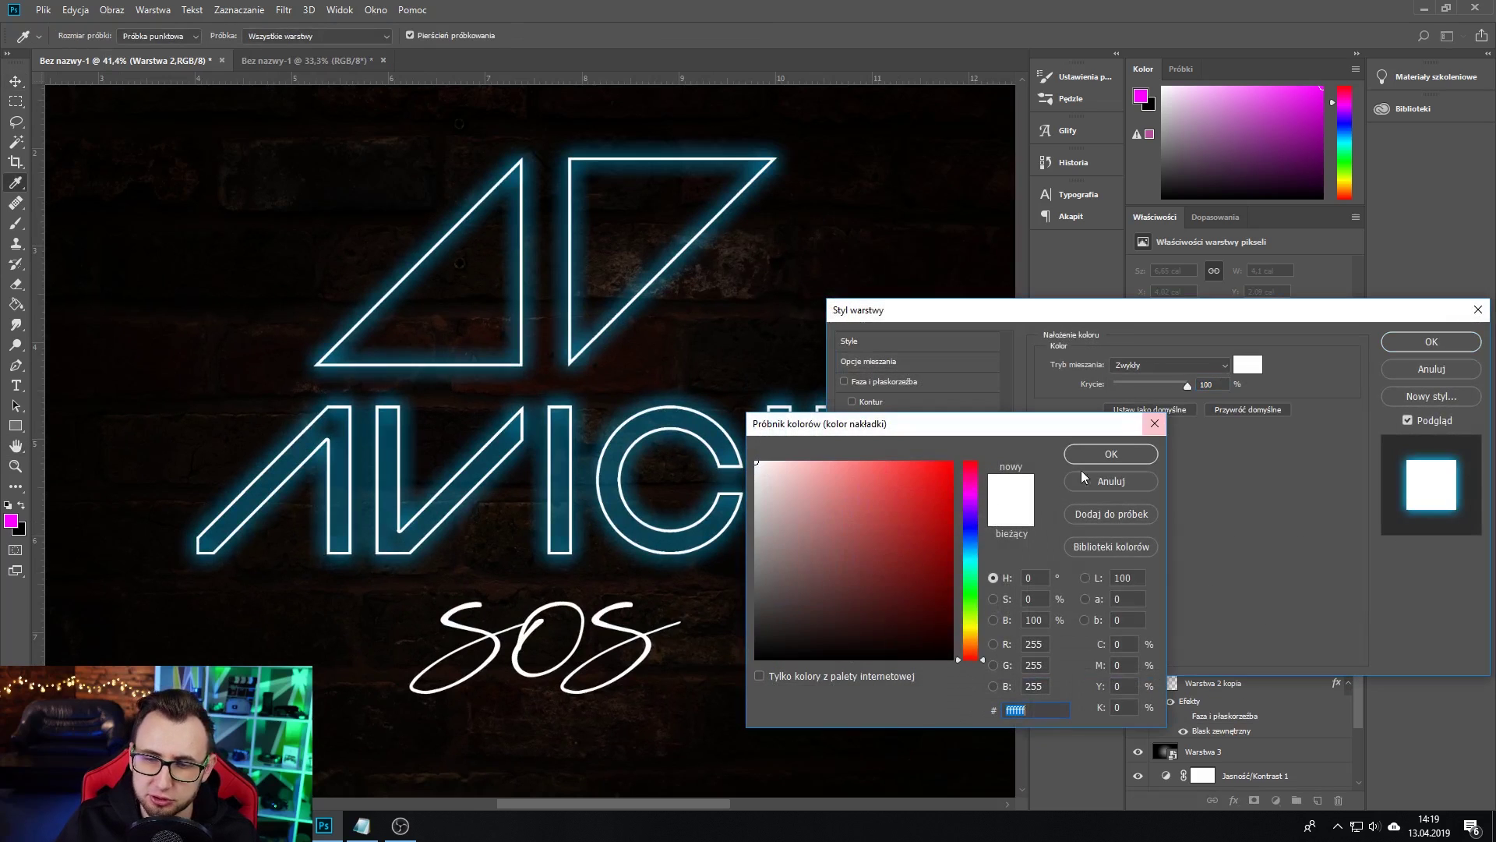
{"action": "left_click", "coordinate": [975, 554]}
{"action": "mouse_move", "coordinate": [953, 480]}
{"action": "left_mouse_down"}
{"action": "mouse_move", "coordinate": [818, 450]}
{"action": "mouse_move", "coordinate": [776, 461]}
{"action": "left_mouse_up"}
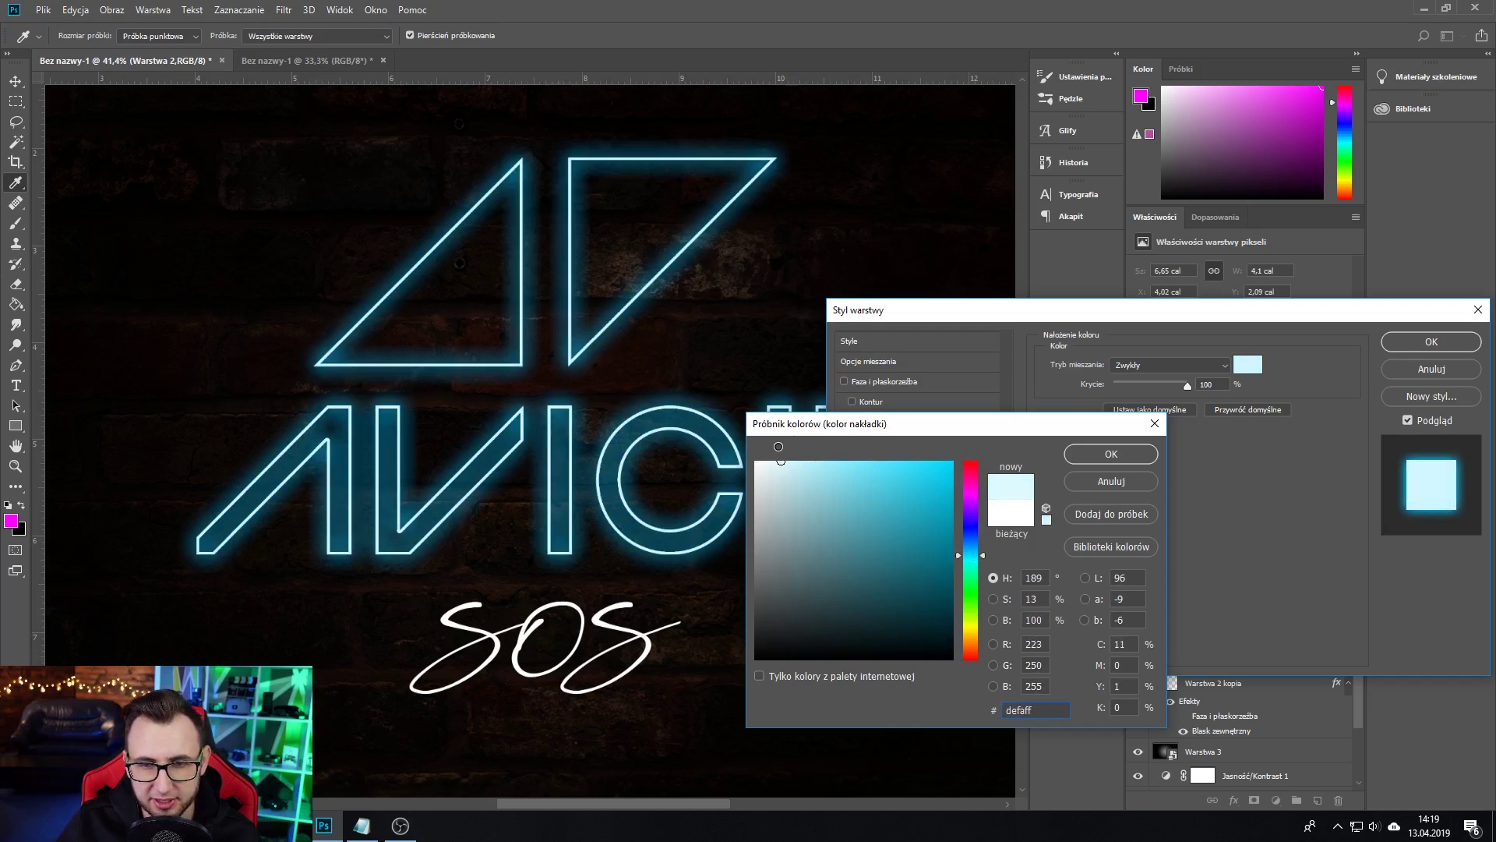
{"action": "left_click", "coordinate": [1105, 459]}
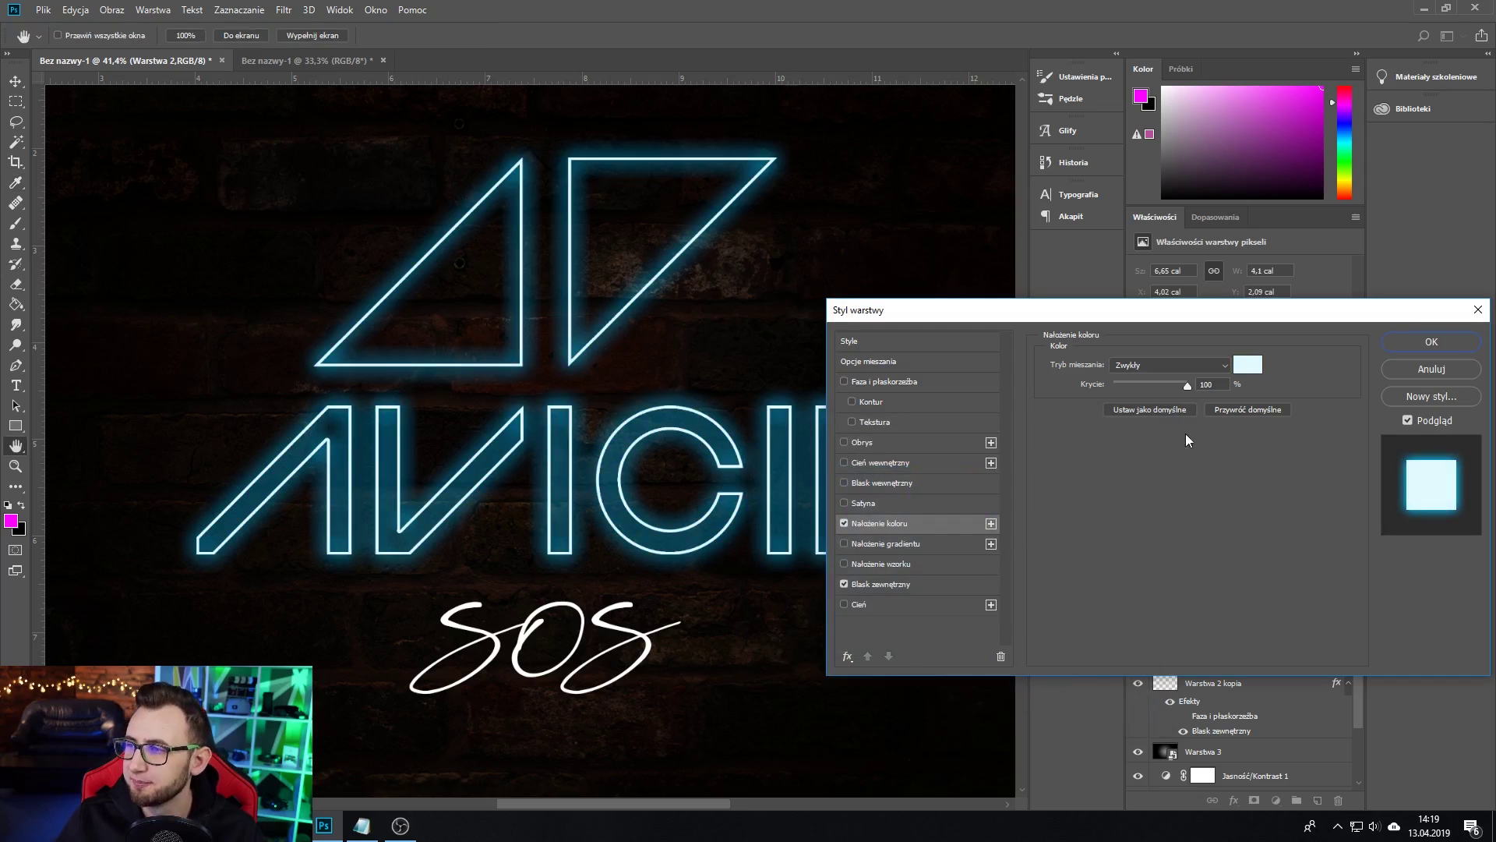
Step: Try several outer glow contours on the logo, settling on the cone shape
{"action": "left_click", "coordinate": [880, 583]}
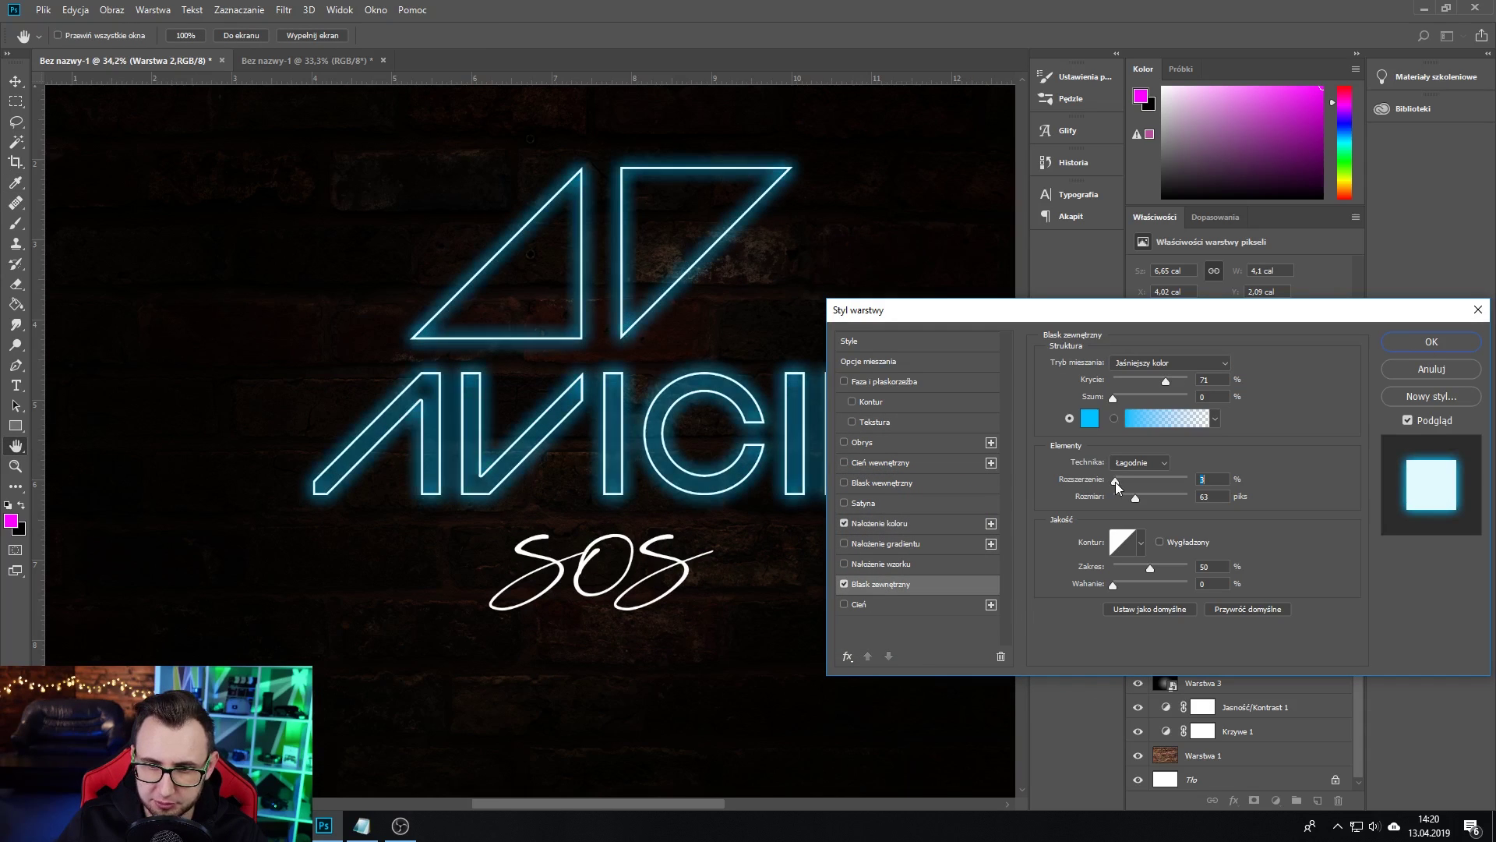
{"action": "left_click_drag", "start_coordinate": [1115, 481], "coordinate": [1150, 501]}
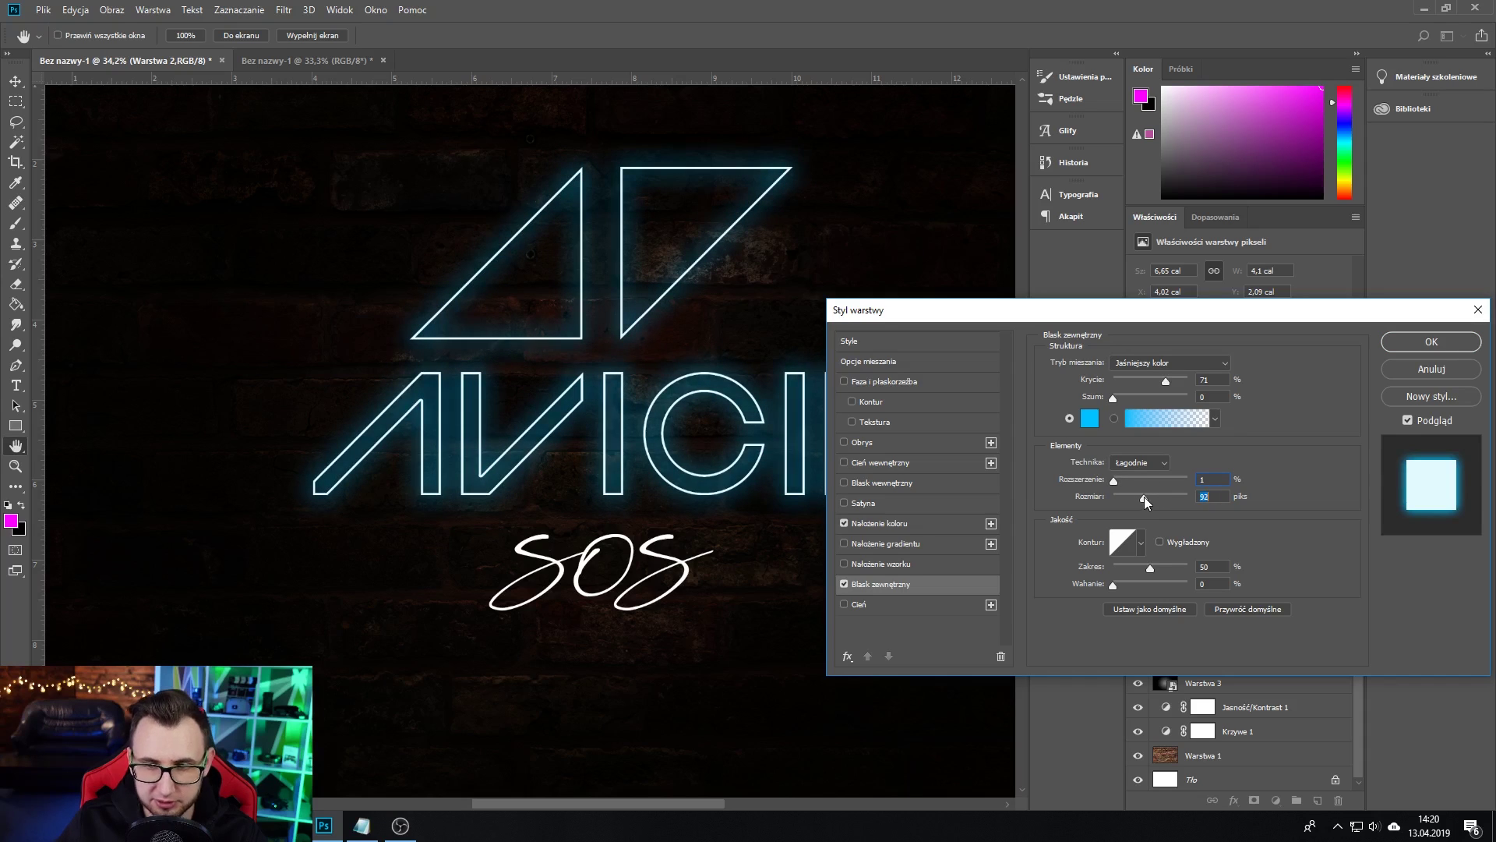
{"action": "left_click_drag", "start_coordinate": [1143, 499], "coordinate": [1144, 497]}
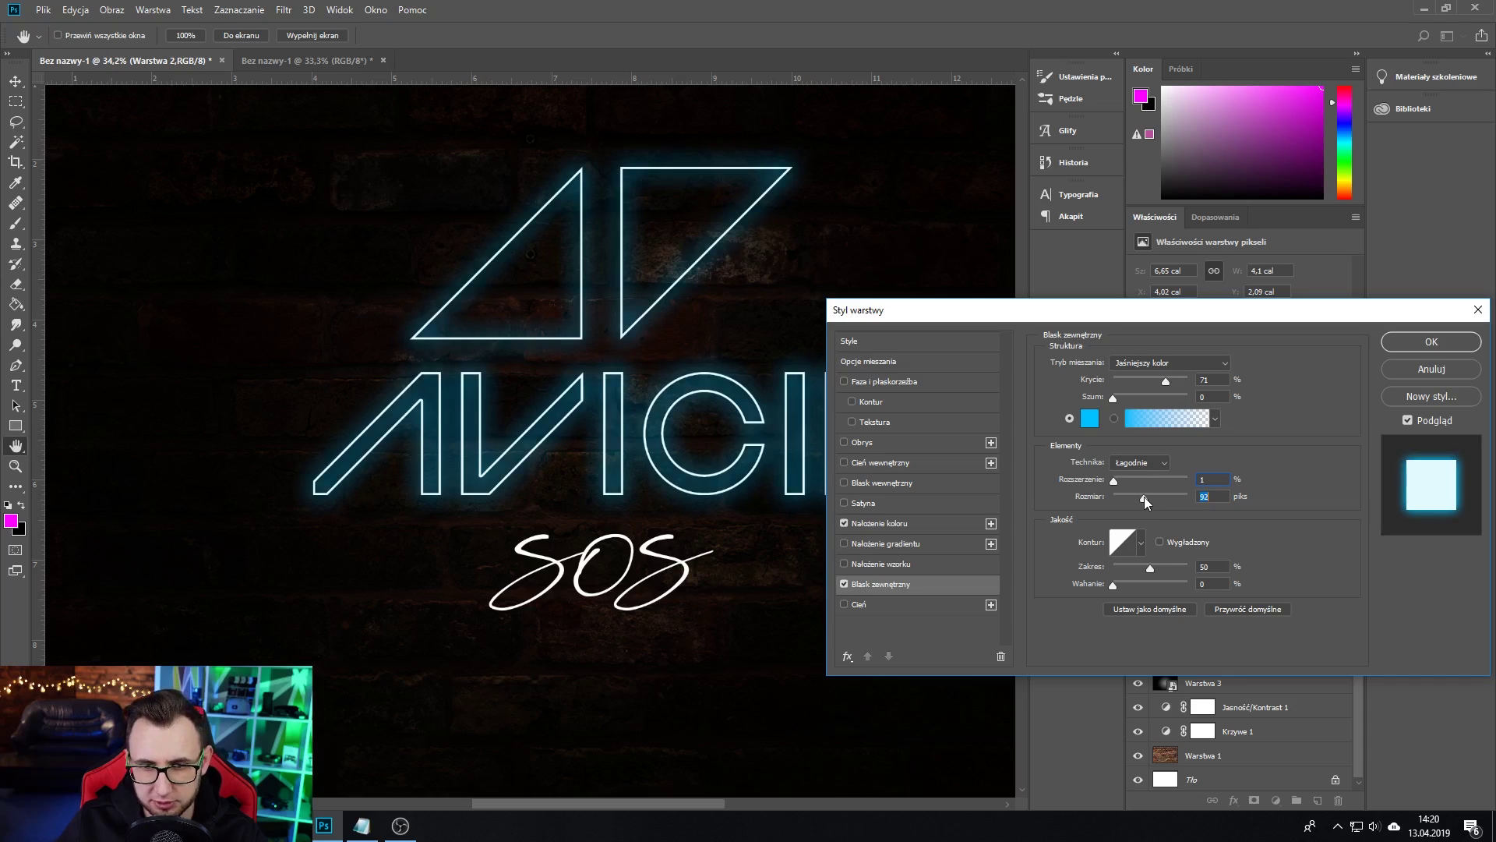
{"action": "left_click", "coordinate": [1141, 541]}
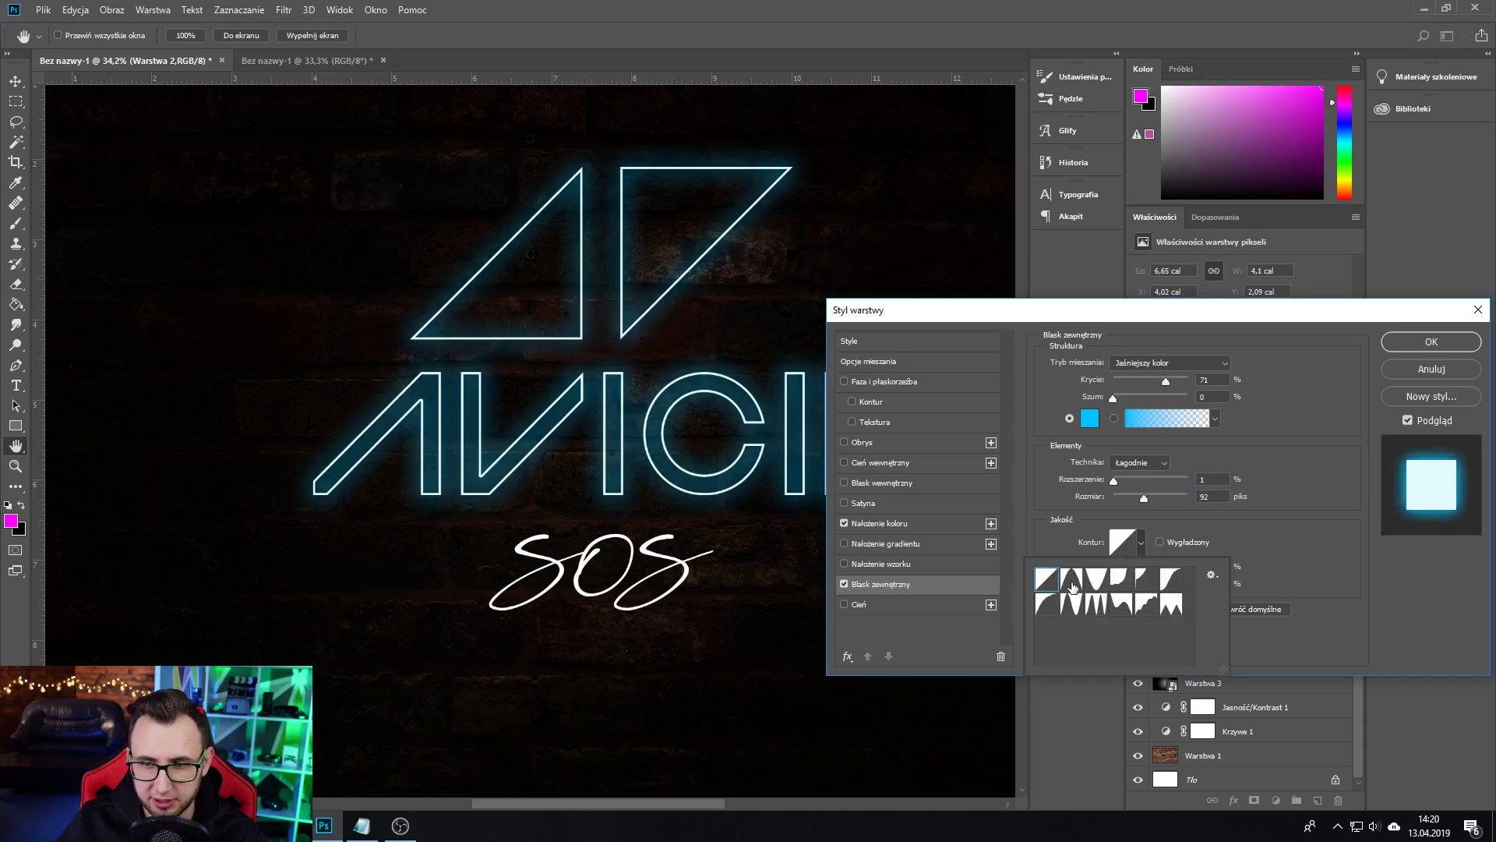
{"action": "left_click", "coordinate": [1073, 589]}
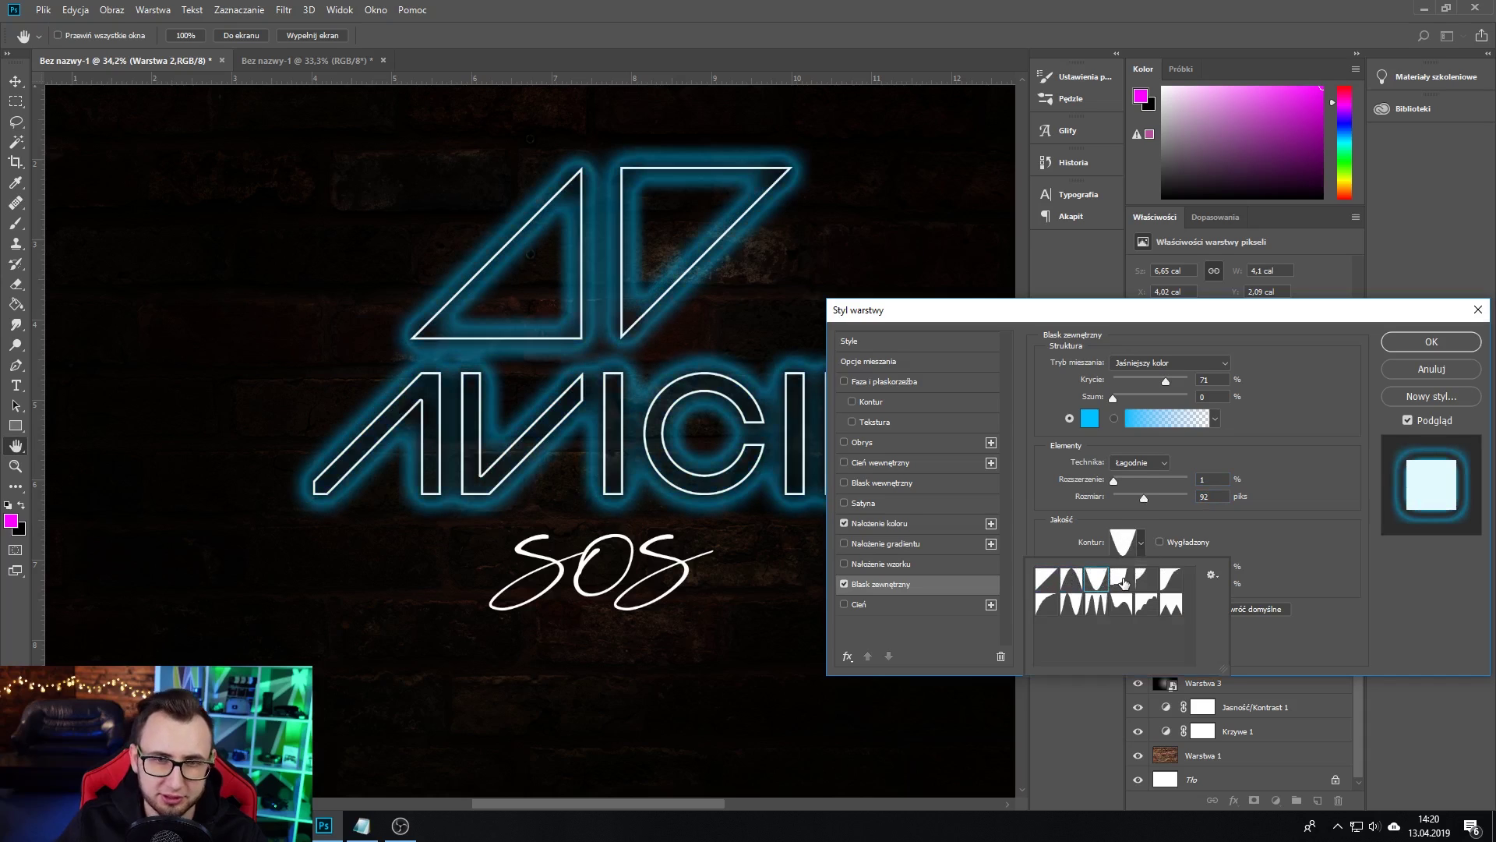
{"action": "left_click", "coordinate": [1145, 580]}
{"action": "left_click", "coordinate": [1170, 580]}
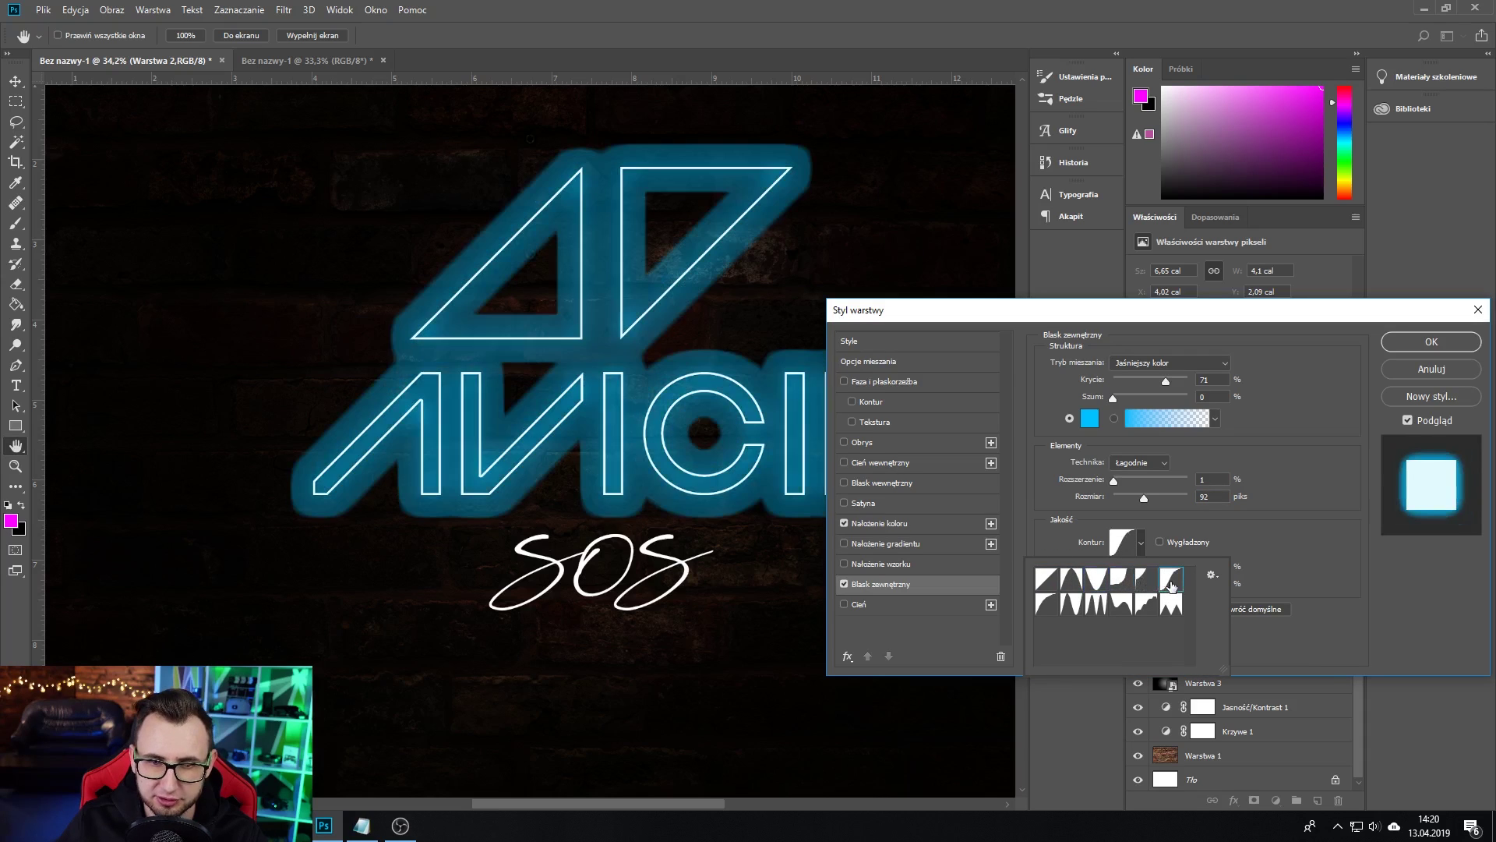
{"action": "left_click", "coordinate": [1048, 609]}
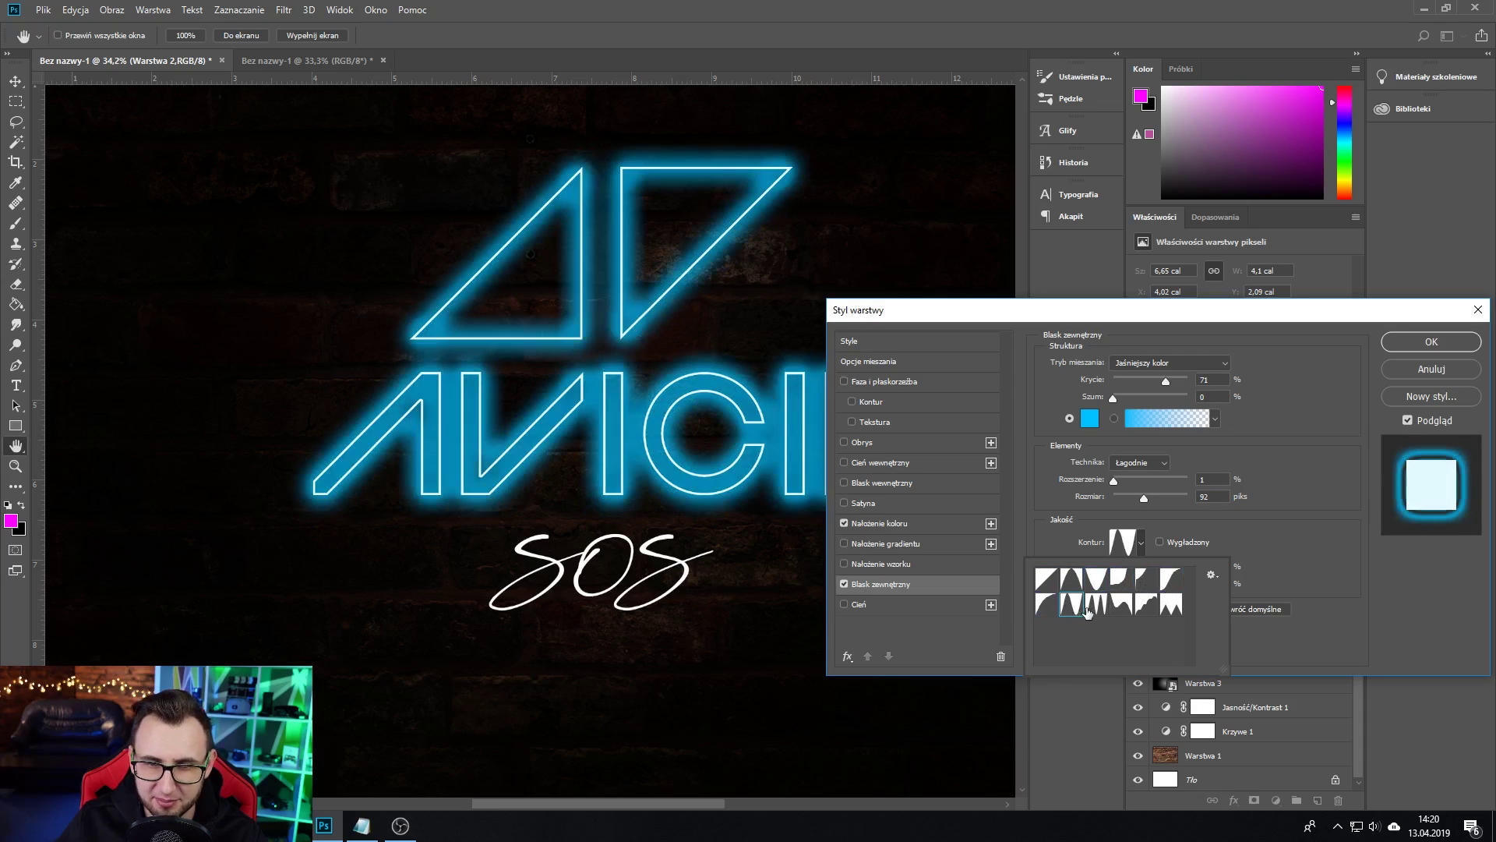
{"action": "left_click", "coordinate": [1096, 609]}
{"action": "left_click", "coordinate": [1139, 616]}
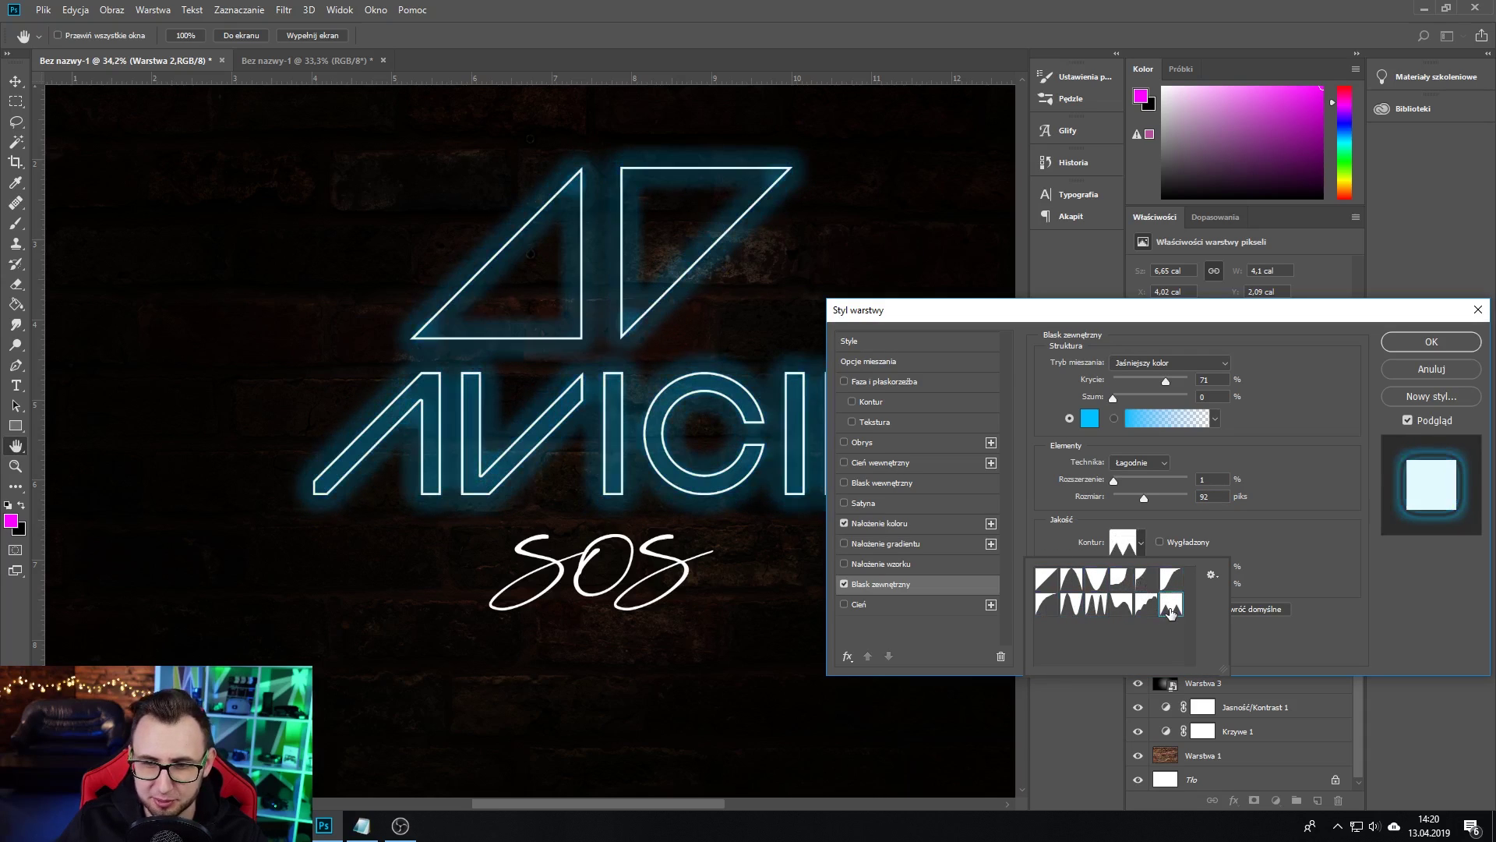
{"action": "left_click", "coordinate": [1048, 583]}
{"action": "left_click", "coordinate": [1072, 583]}
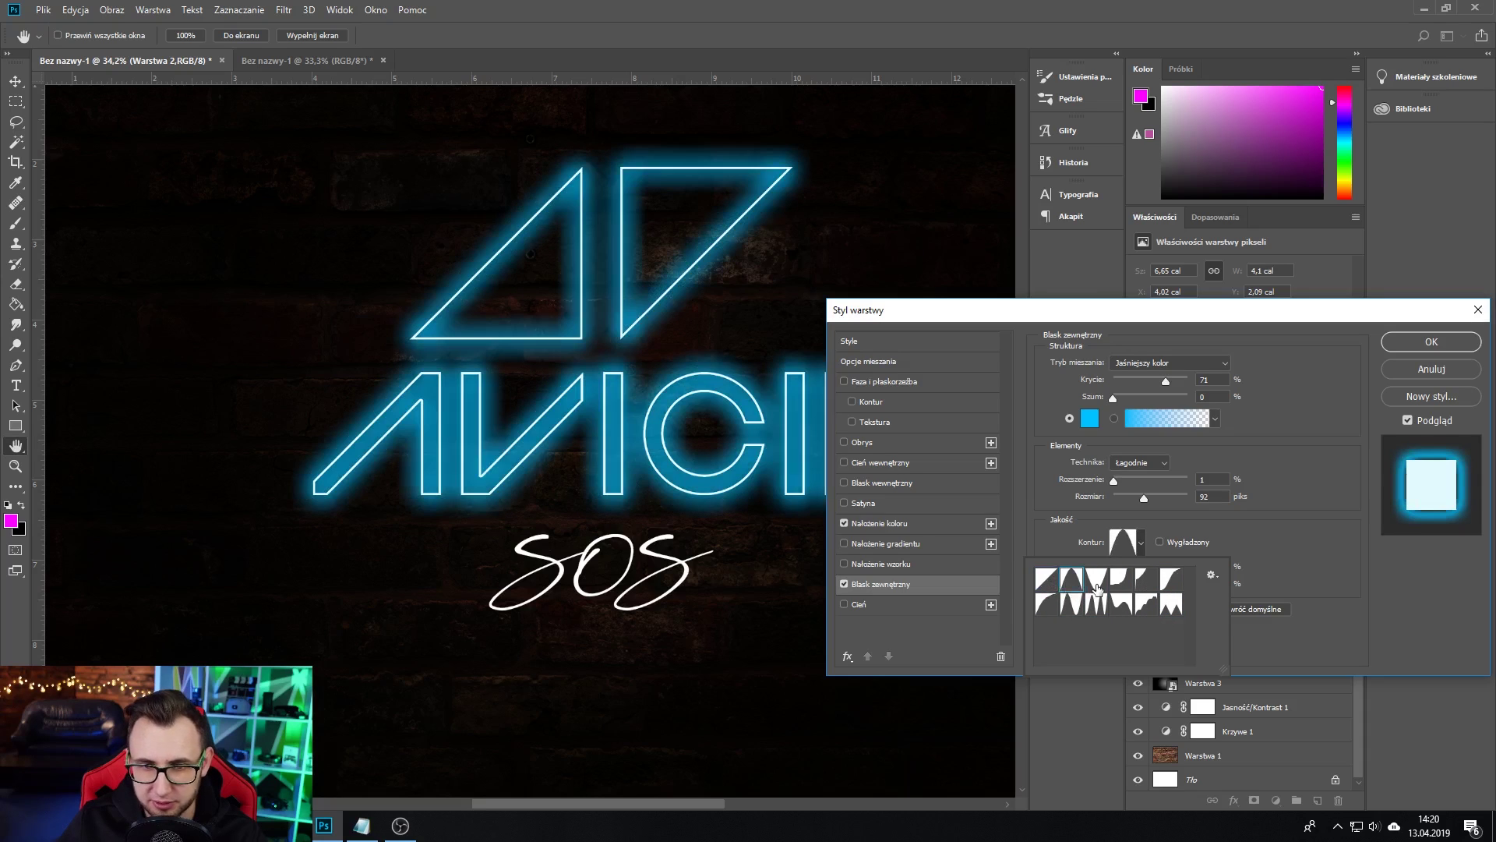
Step: Shrink the logo's outer glow to 43 px, make it much fainter, and apply
{"action": "left_click", "coordinate": [1237, 546]}
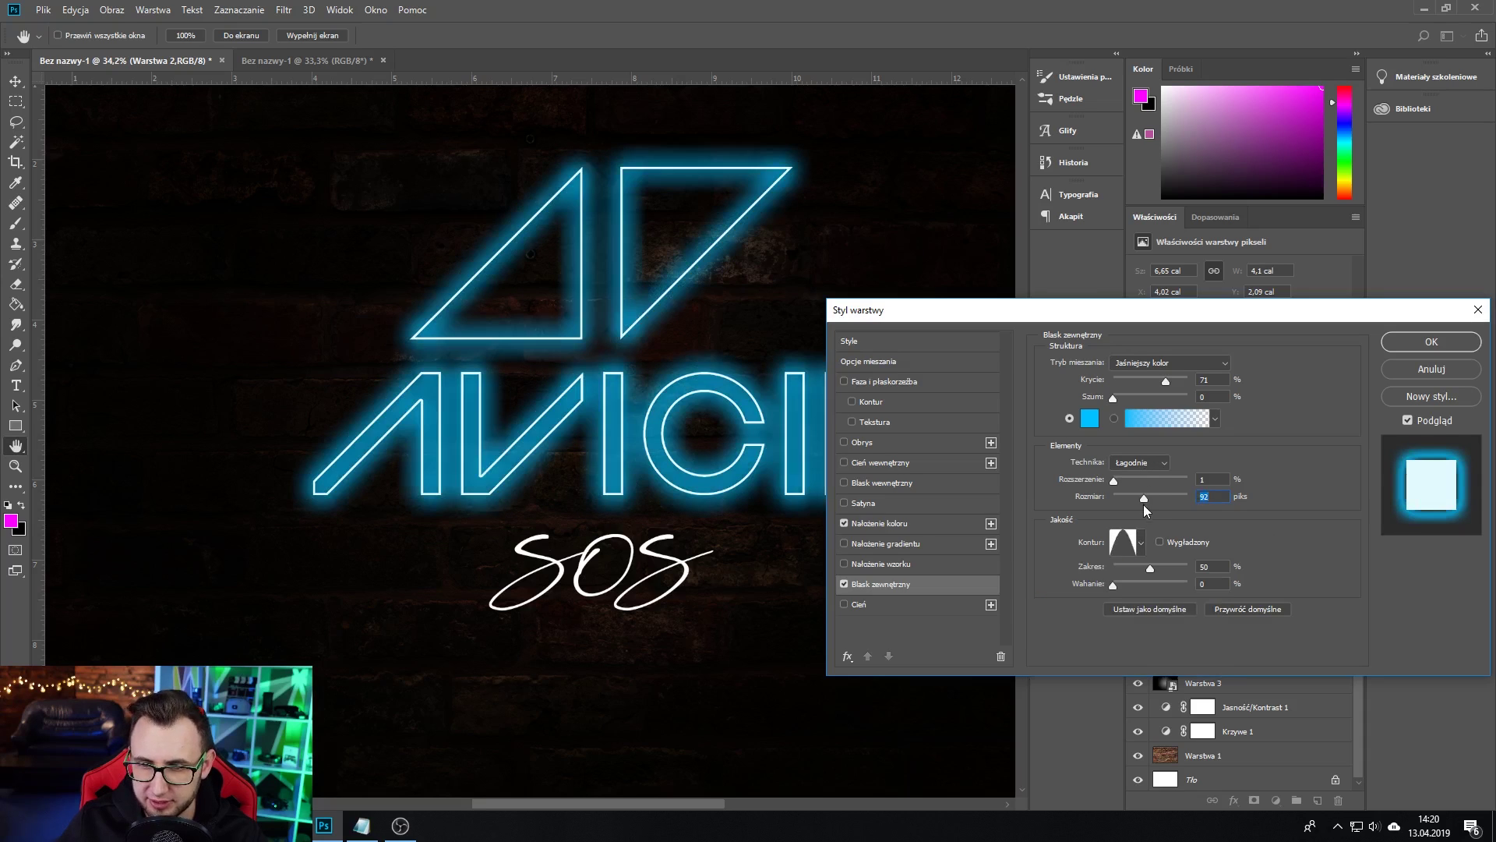
{"action": "left_click_drag", "start_coordinate": [1143, 498], "coordinate": [1130, 497]}
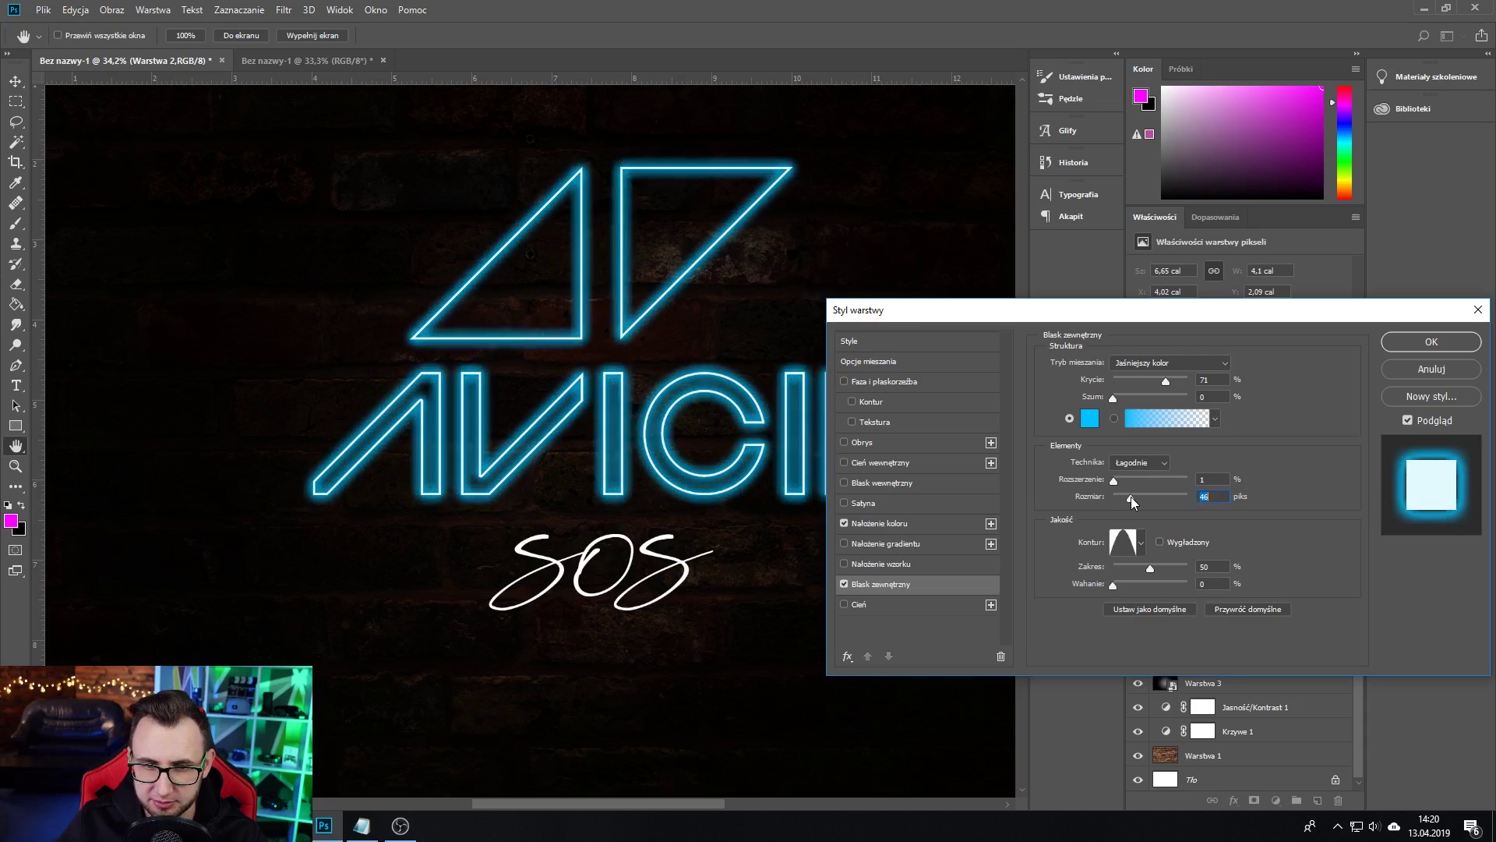
{"action": "left_click_drag", "start_coordinate": [1165, 381], "coordinate": [1122, 381]}
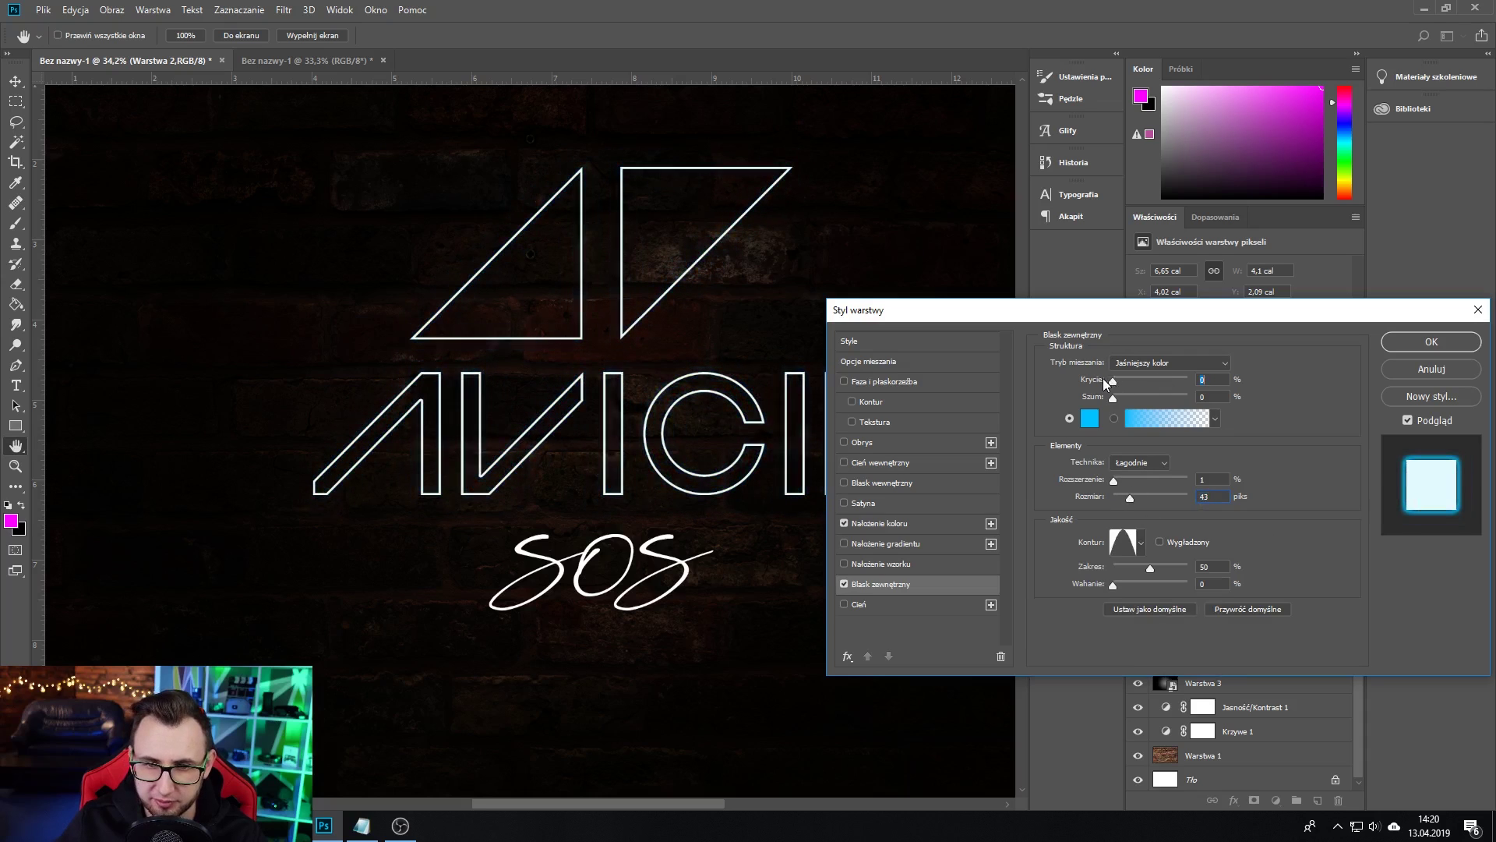
{"action": "key", "text": "Return"}
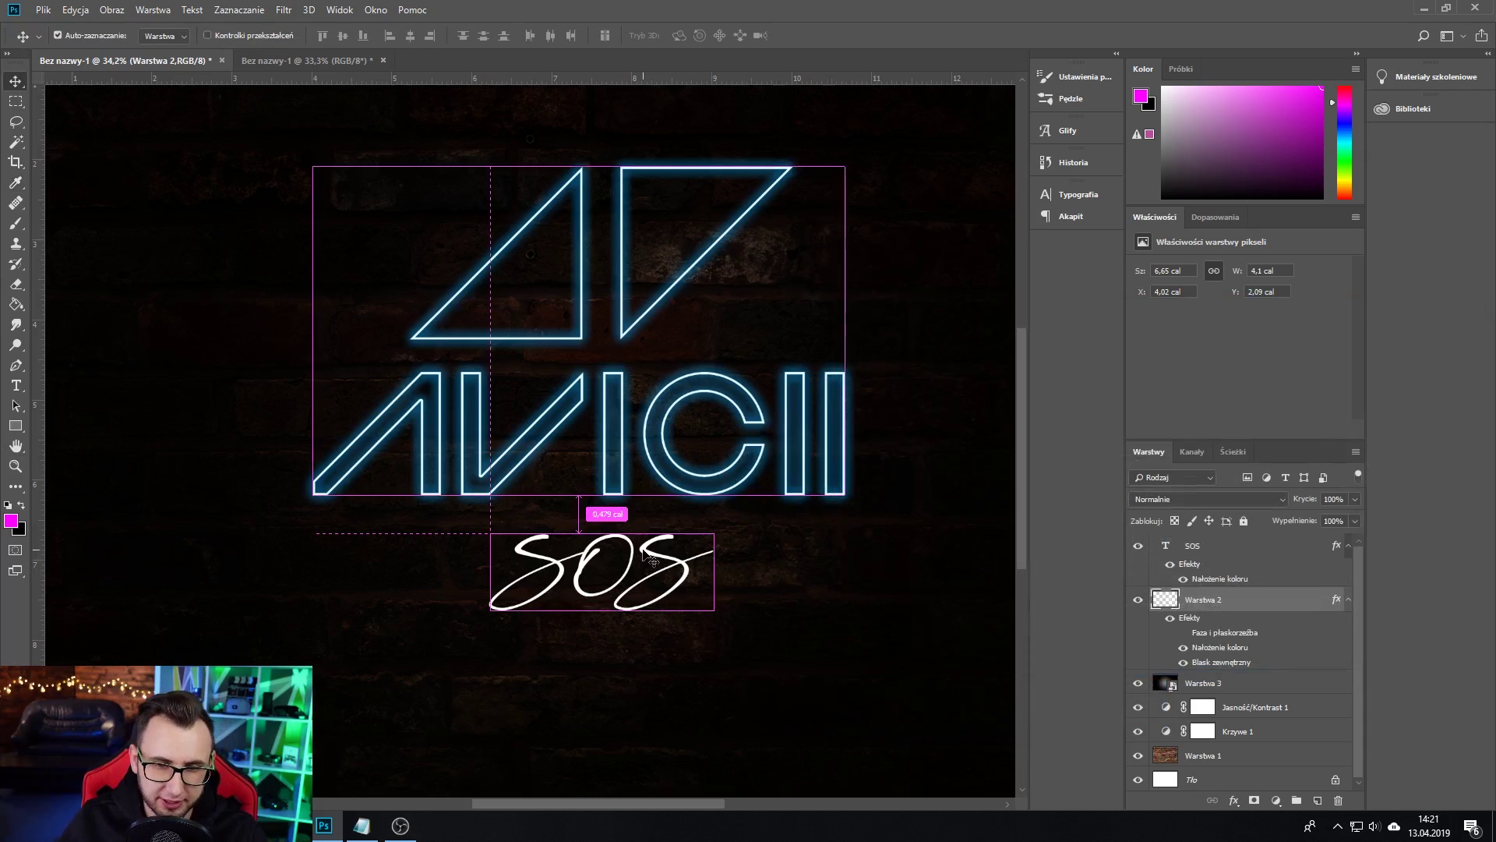
Step: Copy Warstwa 2's layer style, paste it onto the SOS layer, and reopen its style settings
{"action": "left_click", "coordinate": [650, 559], "text": "ctrl"}
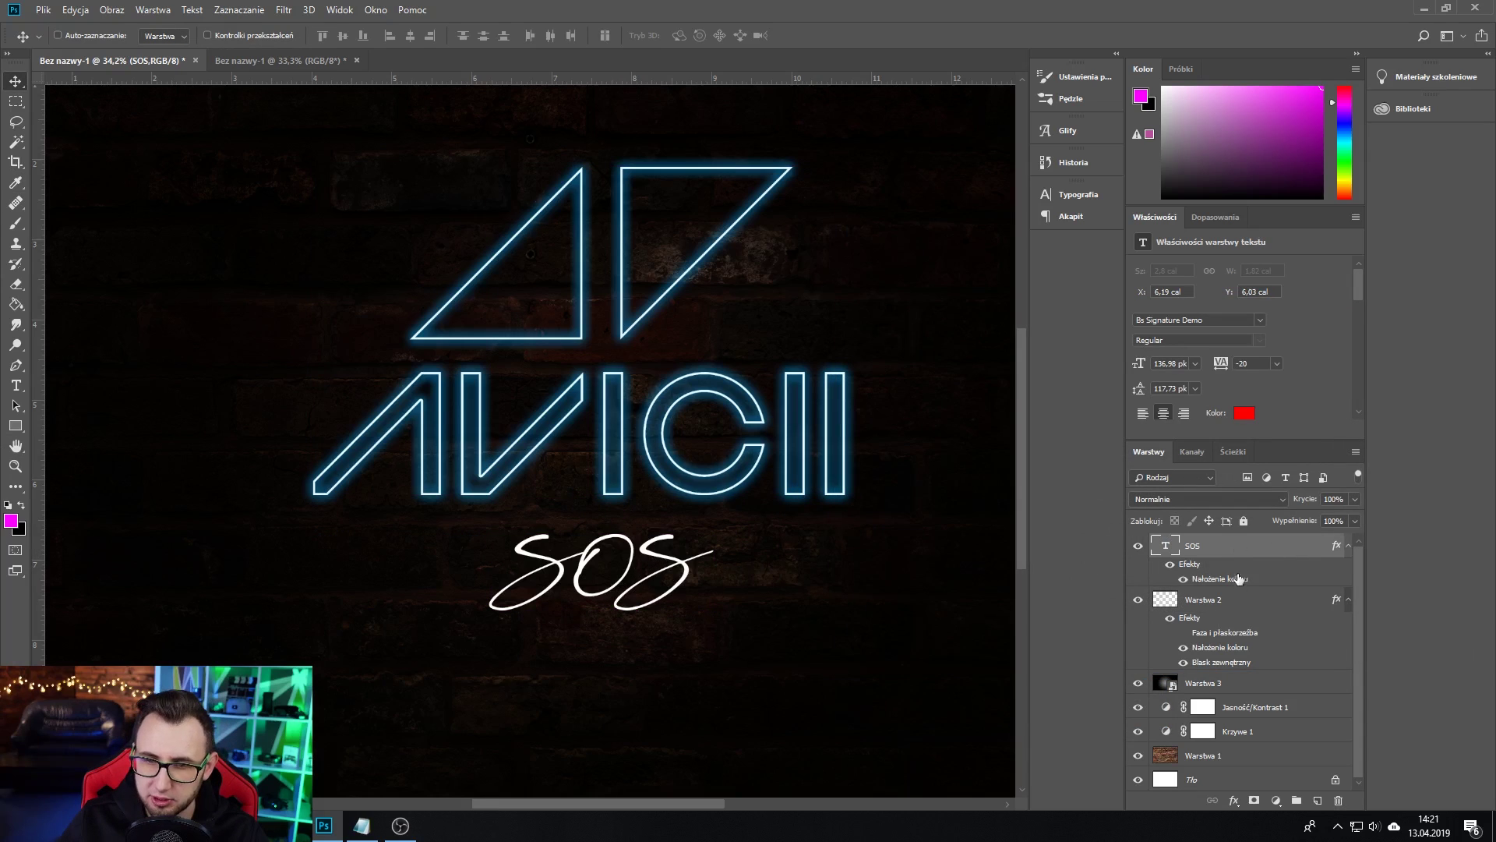
{"action": "left_click", "coordinate": [1255, 612]}
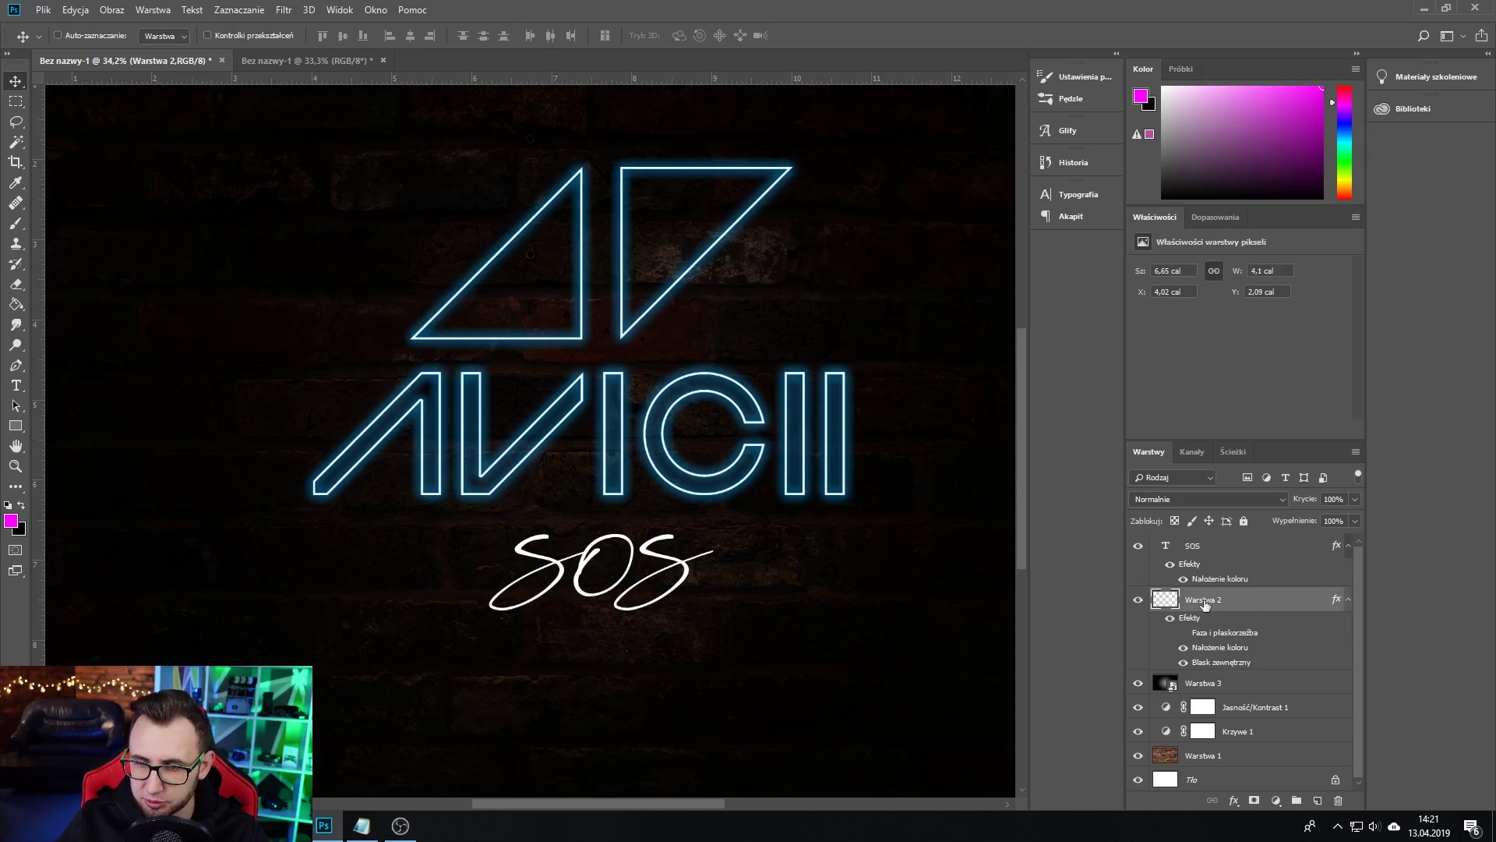
{"action": "right_click", "coordinate": [1250, 606]}
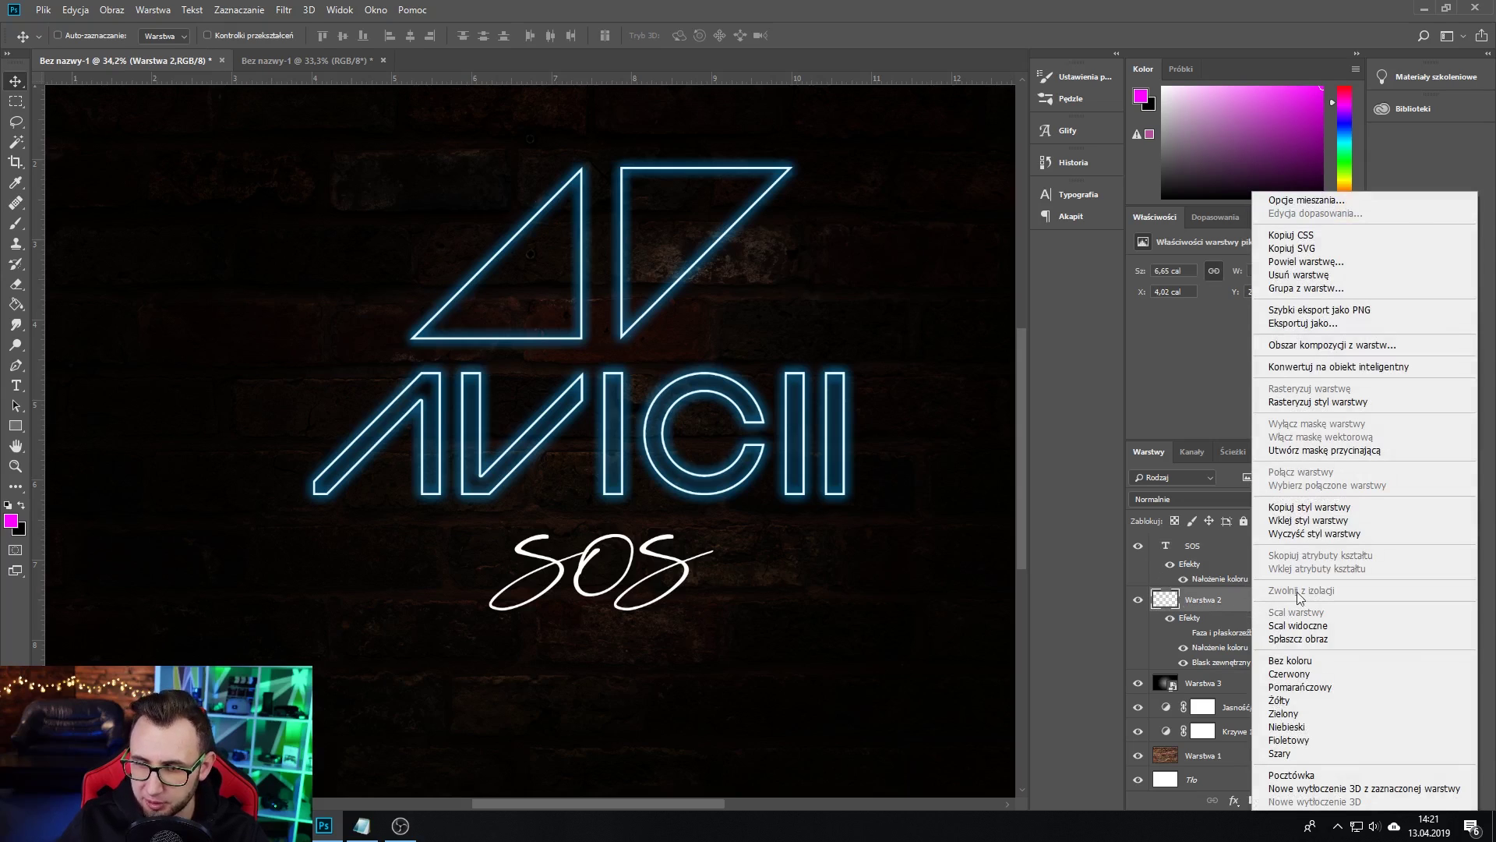
{"action": "left_click", "coordinate": [1309, 507]}
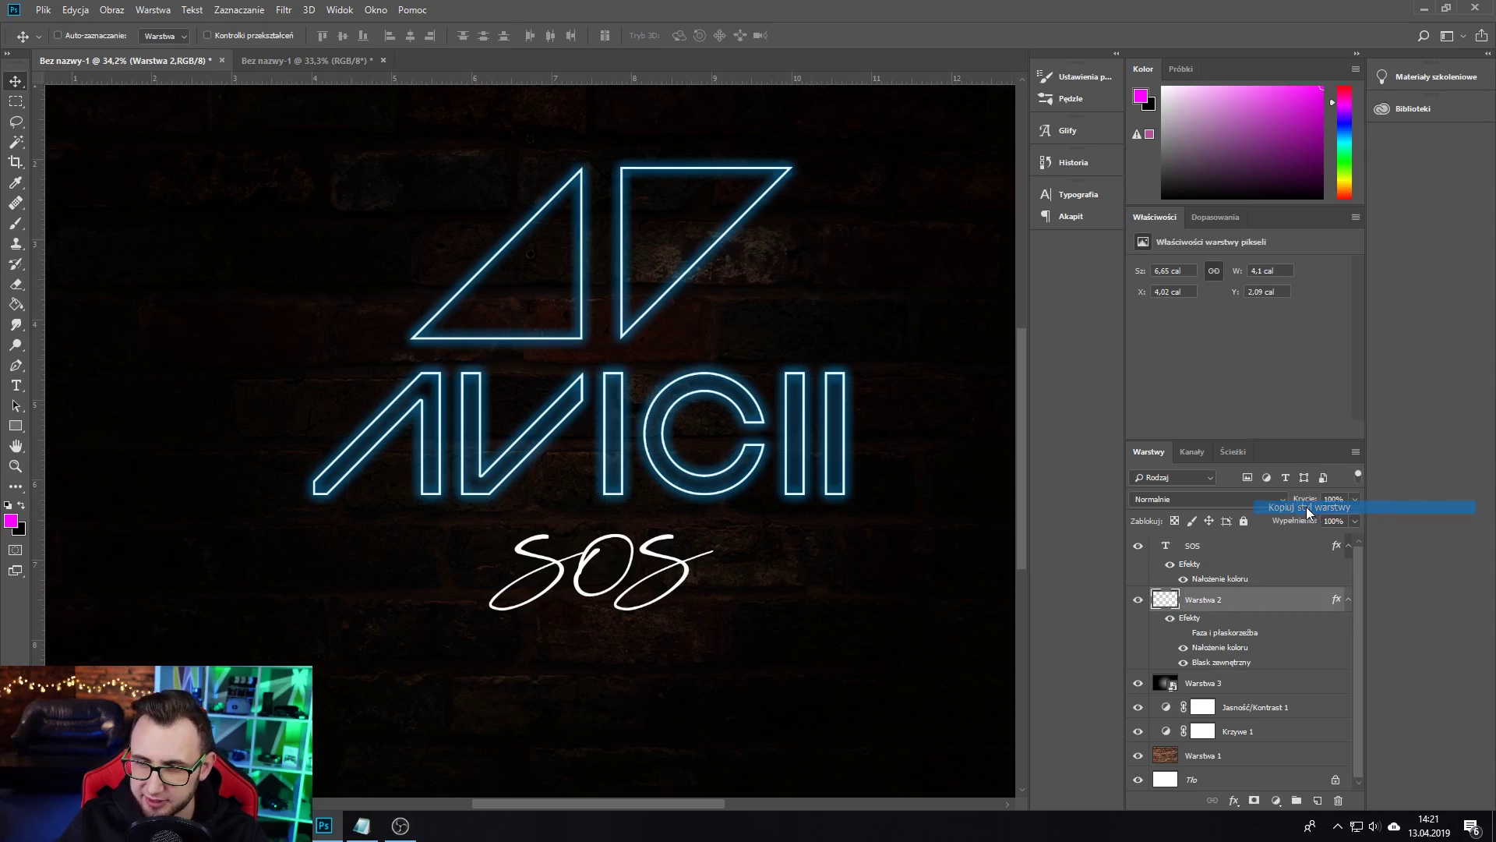
{"action": "left_click", "coordinate": [1278, 549]}
{"action": "right_click", "coordinate": [1240, 547]}
{"action": "left_click", "coordinate": [1297, 638]}
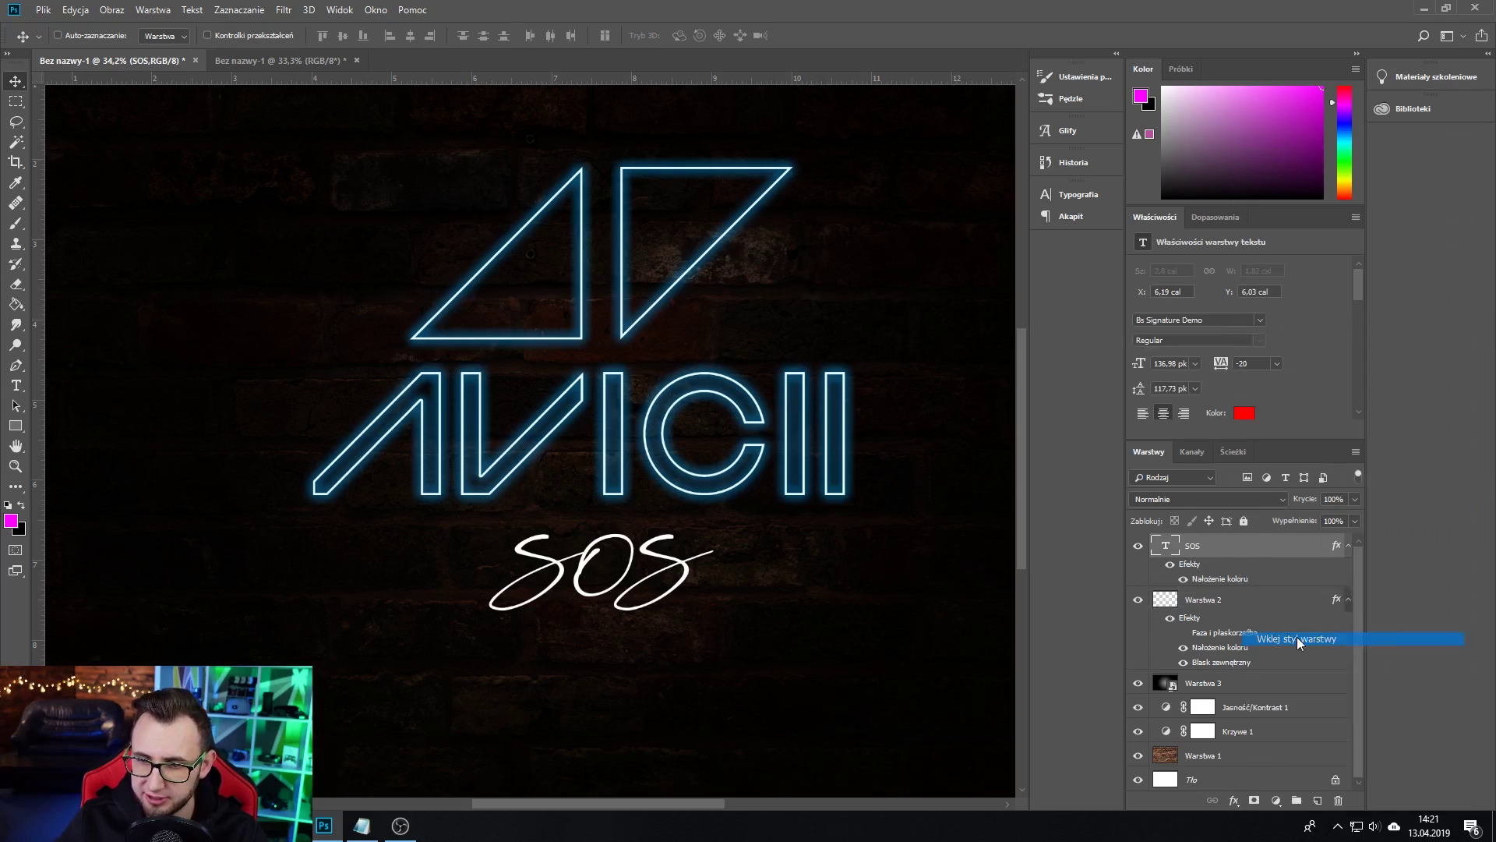
{"action": "double_click", "coordinate": [1283, 540]}
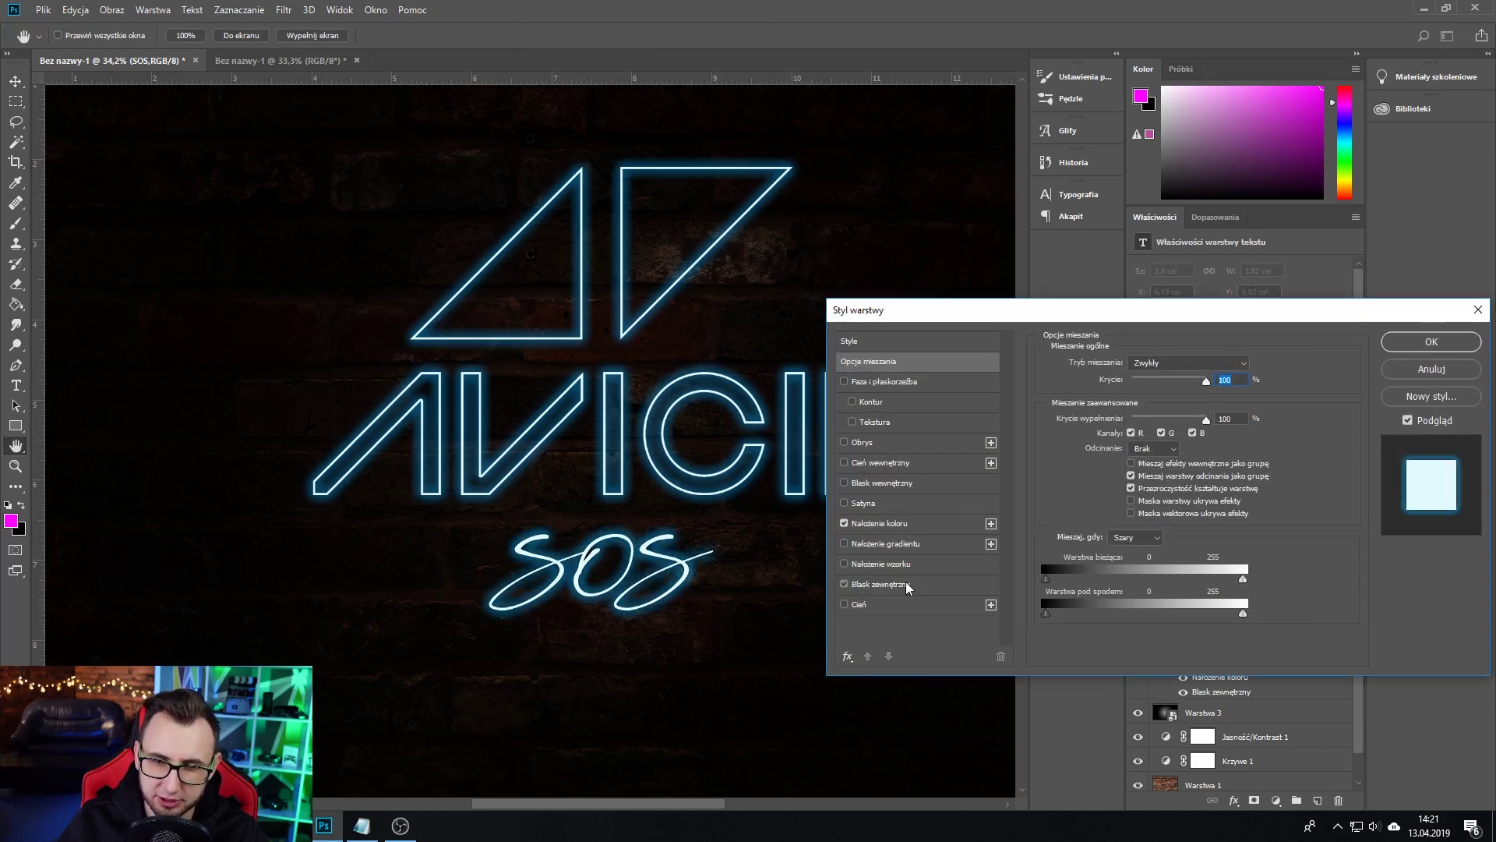
Step: Change the SOS outer glow colour to orange
{"action": "left_click", "coordinate": [881, 584]}
{"action": "left_click", "coordinate": [1089, 418]}
{"action": "left_click_drag", "start_coordinate": [971, 513], "coordinate": [977, 643]}
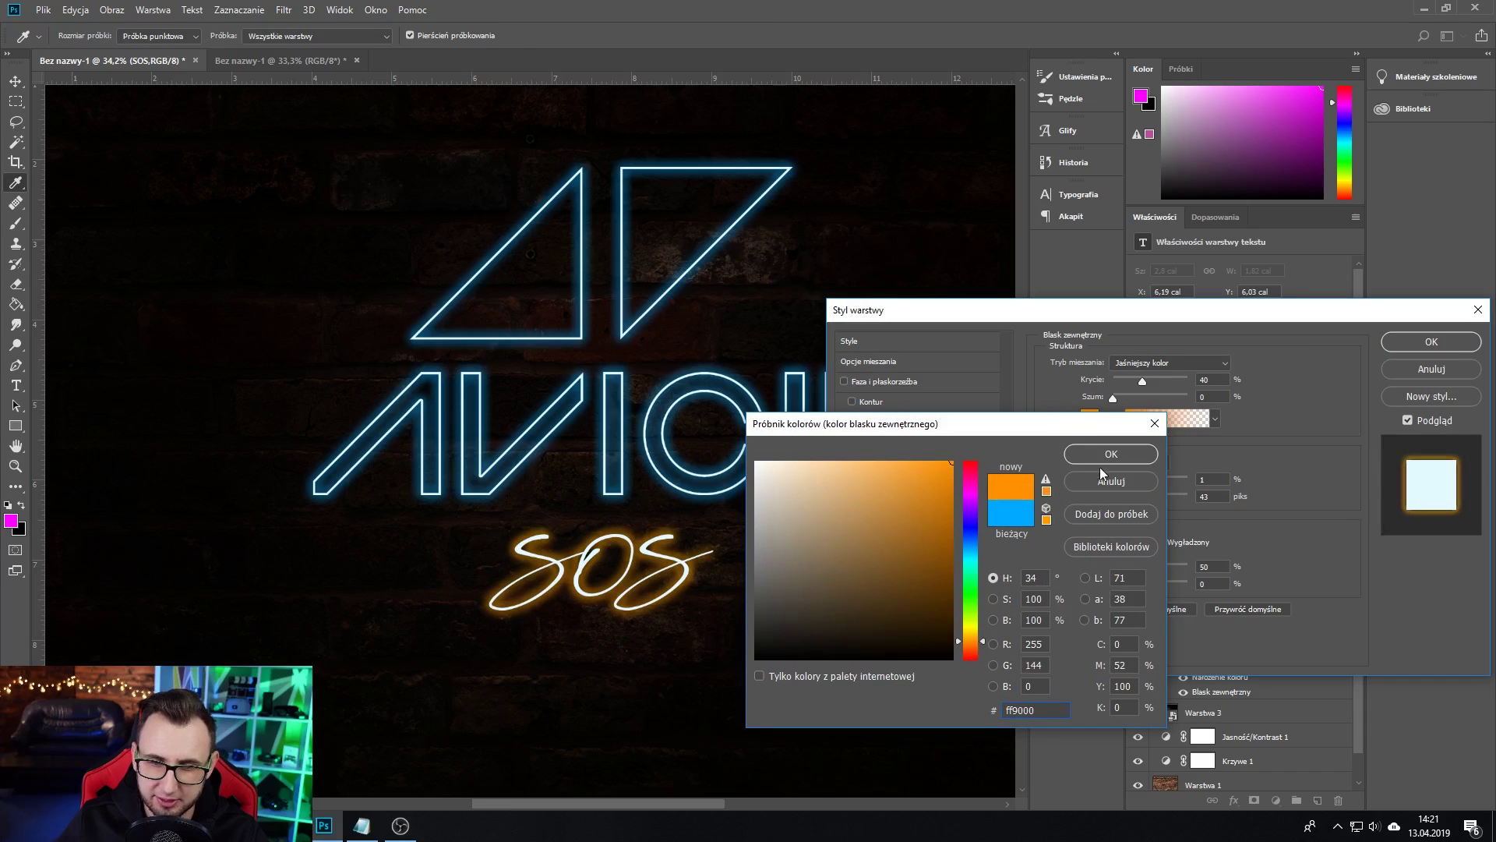
{"action": "left_click", "coordinate": [1106, 459]}
Step: Set the SOS outer glow blend mode to Screen
{"action": "left_click", "coordinate": [1155, 365]}
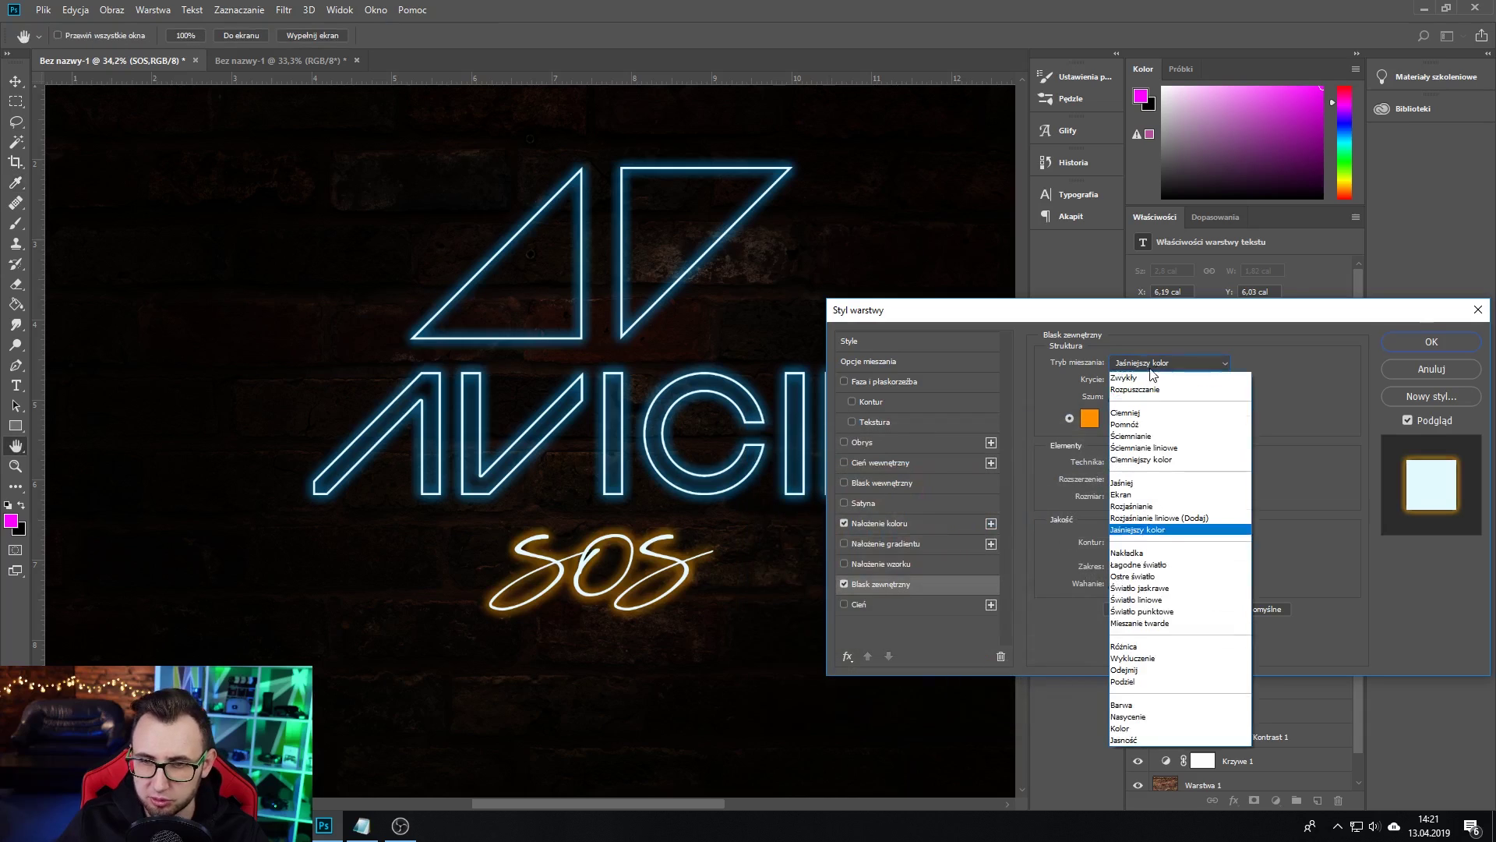
{"action": "scroll", "coordinate": [1152, 363], "scroll_direction": "down", "scroll_amount": 1}
{"action": "scroll", "coordinate": [1152, 364], "scroll_direction": "down", "scroll_amount": 2}
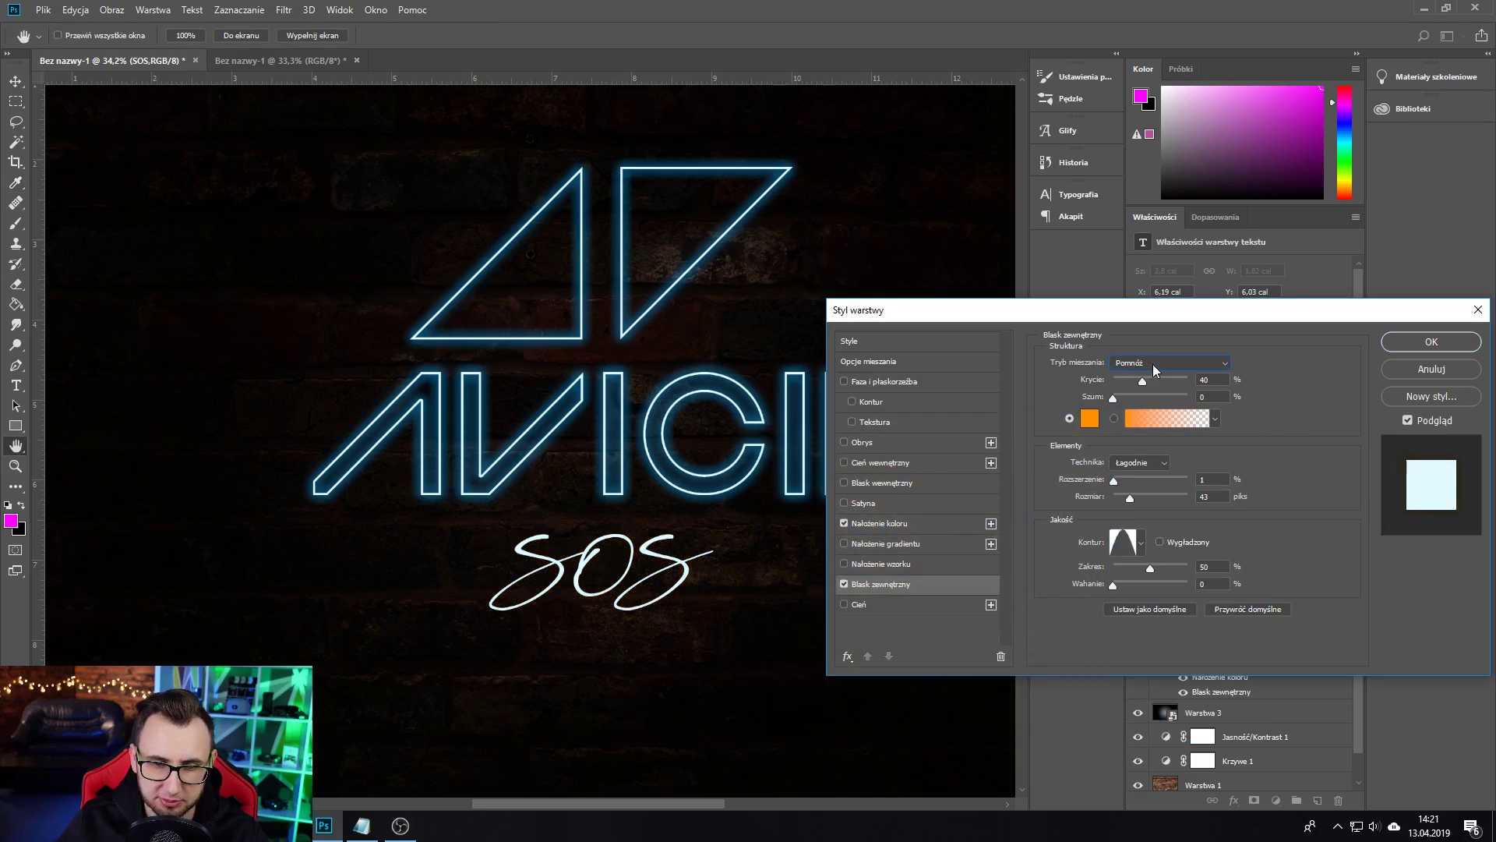
{"action": "scroll", "coordinate": [1153, 363], "scroll_direction": "down", "scroll_amount": 2}
{"action": "scroll", "coordinate": [1153, 364], "scroll_direction": "down", "scroll_amount": 1}
{"action": "scroll", "coordinate": [1153, 363], "scroll_direction": "down", "scroll_amount": 1}
{"action": "scroll", "coordinate": [1156, 363], "scroll_direction": "down", "scroll_amount": 2}
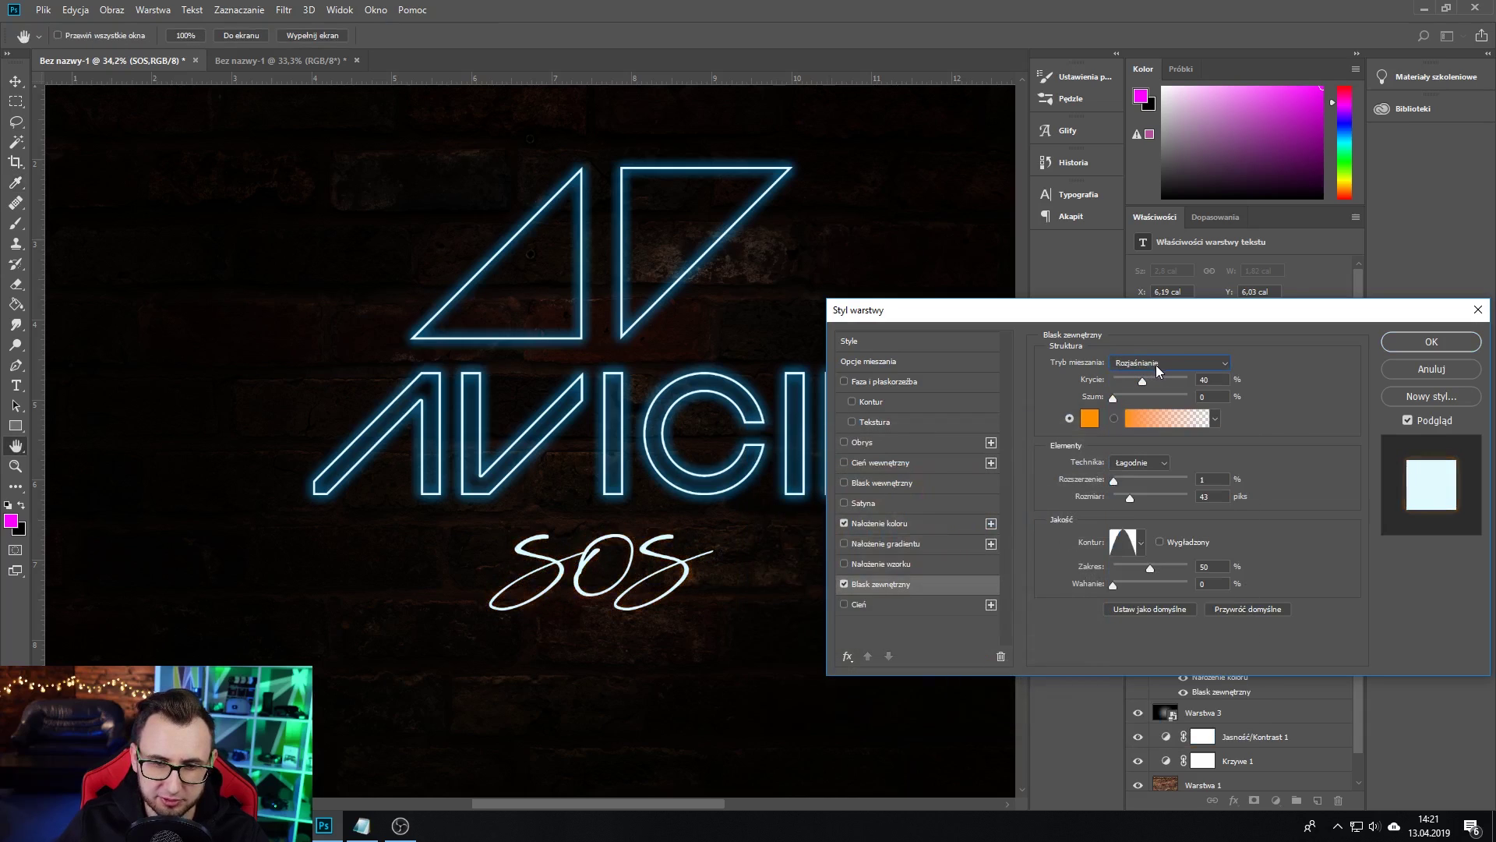
{"action": "scroll", "coordinate": [1157, 365], "scroll_direction": "down", "scroll_amount": 2}
{"action": "scroll", "coordinate": [1156, 365], "scroll_direction": "down", "scroll_amount": 2}
{"action": "scroll", "coordinate": [1157, 365], "scroll_direction": "down", "scroll_amount": 1}
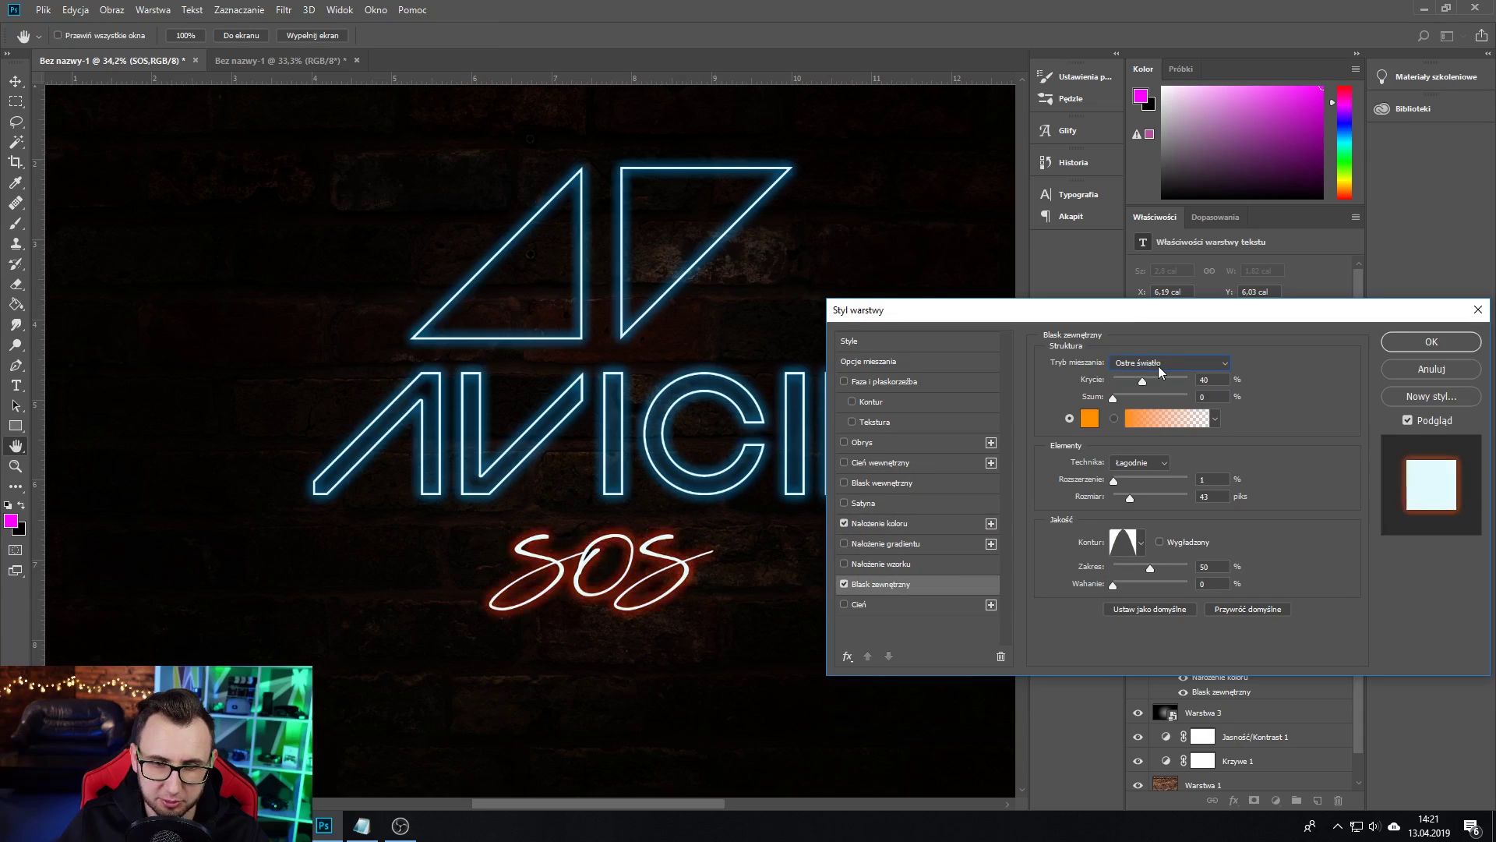
{"action": "scroll", "coordinate": [1158, 366], "scroll_direction": "down", "scroll_amount": 1}
{"action": "scroll", "coordinate": [1158, 366], "scroll_direction": "down", "scroll_amount": 1}
{"action": "scroll", "coordinate": [1158, 367], "scroll_direction": "up", "scroll_amount": 1}
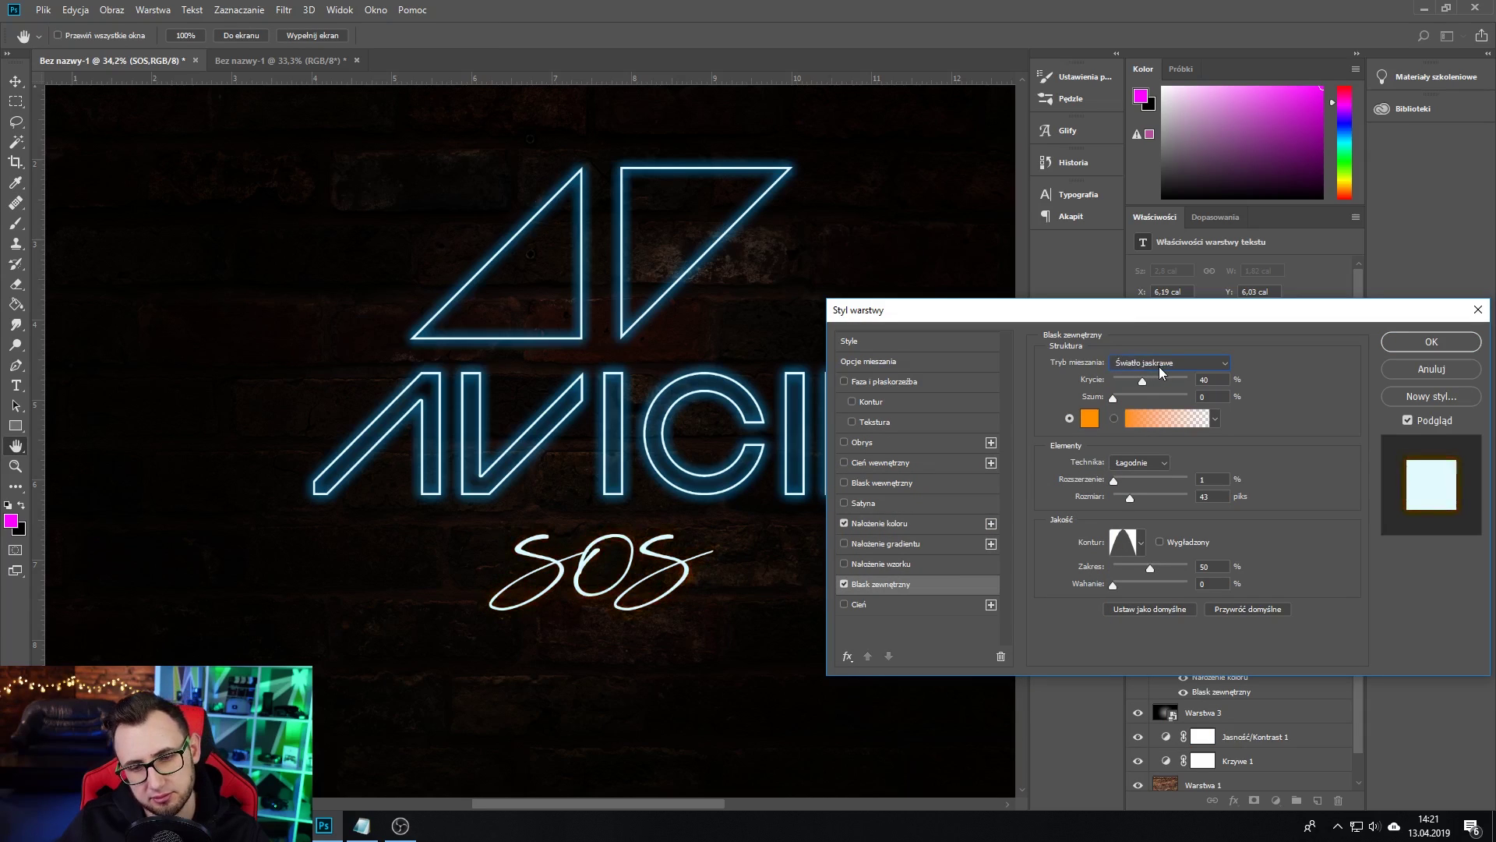
{"action": "scroll", "coordinate": [1158, 367], "scroll_direction": "down", "scroll_amount": 2}
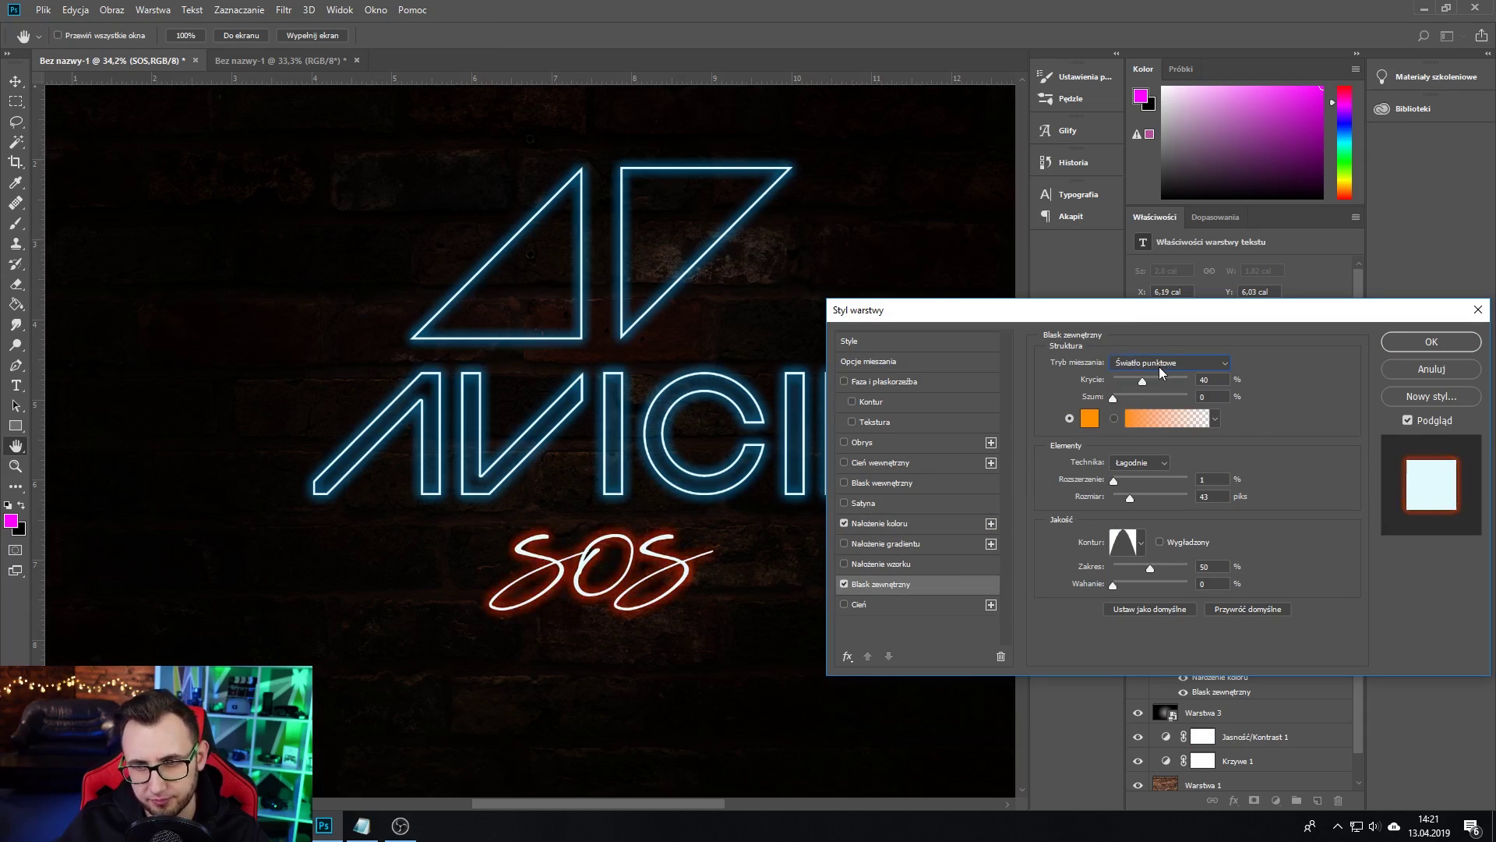
{"action": "left_click", "coordinate": [1158, 366]}
{"action": "left_click", "coordinate": [1144, 496]}
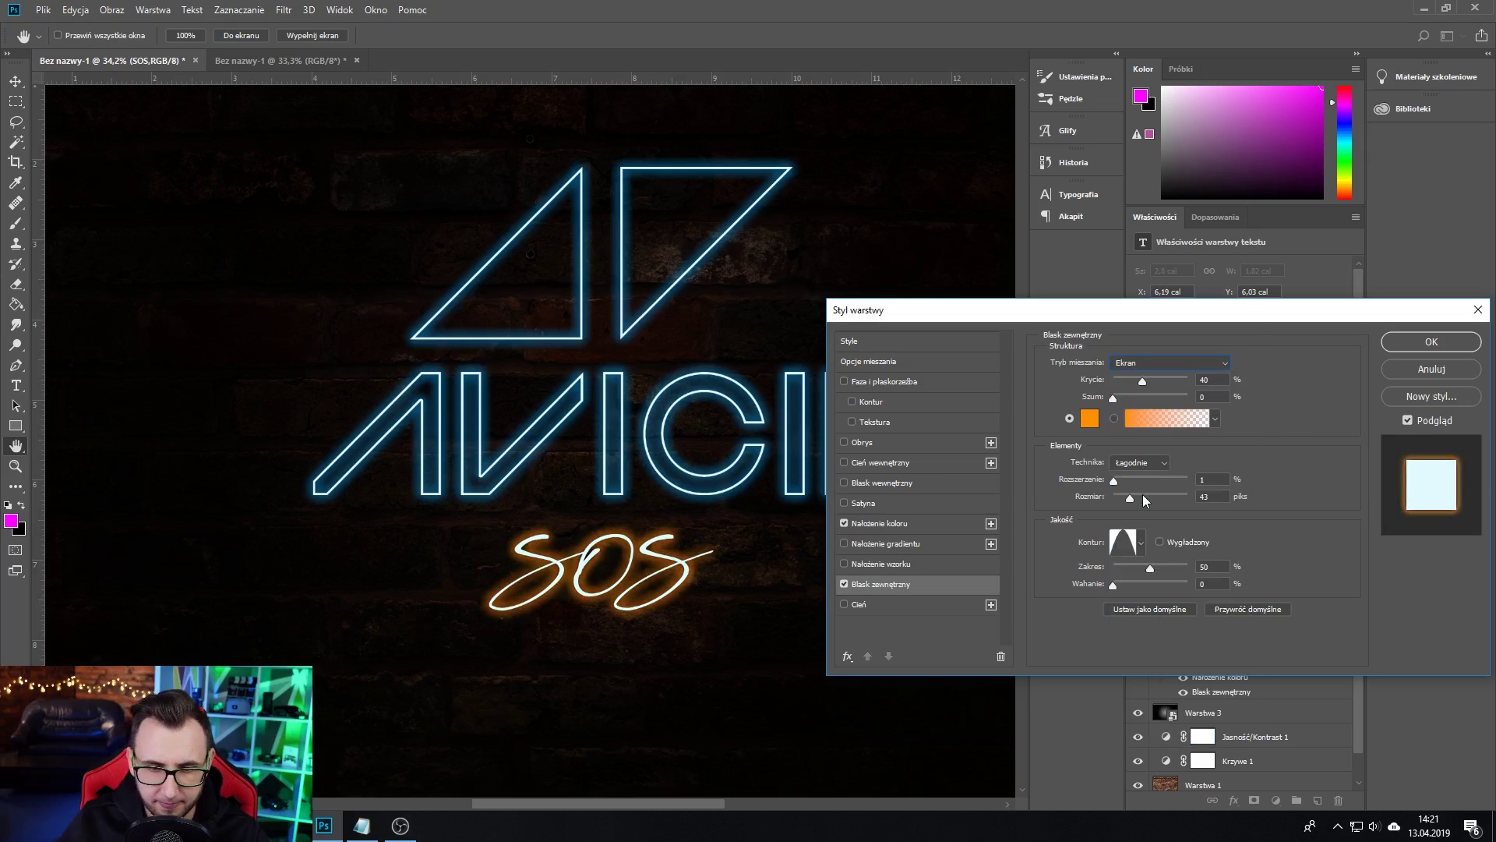
Step: Give the SOS glow a deeper orange, a linear contour and 65% opacity
{"action": "left_click", "coordinate": [1089, 418]}
{"action": "left_click_drag", "start_coordinate": [974, 642], "coordinate": [976, 651]}
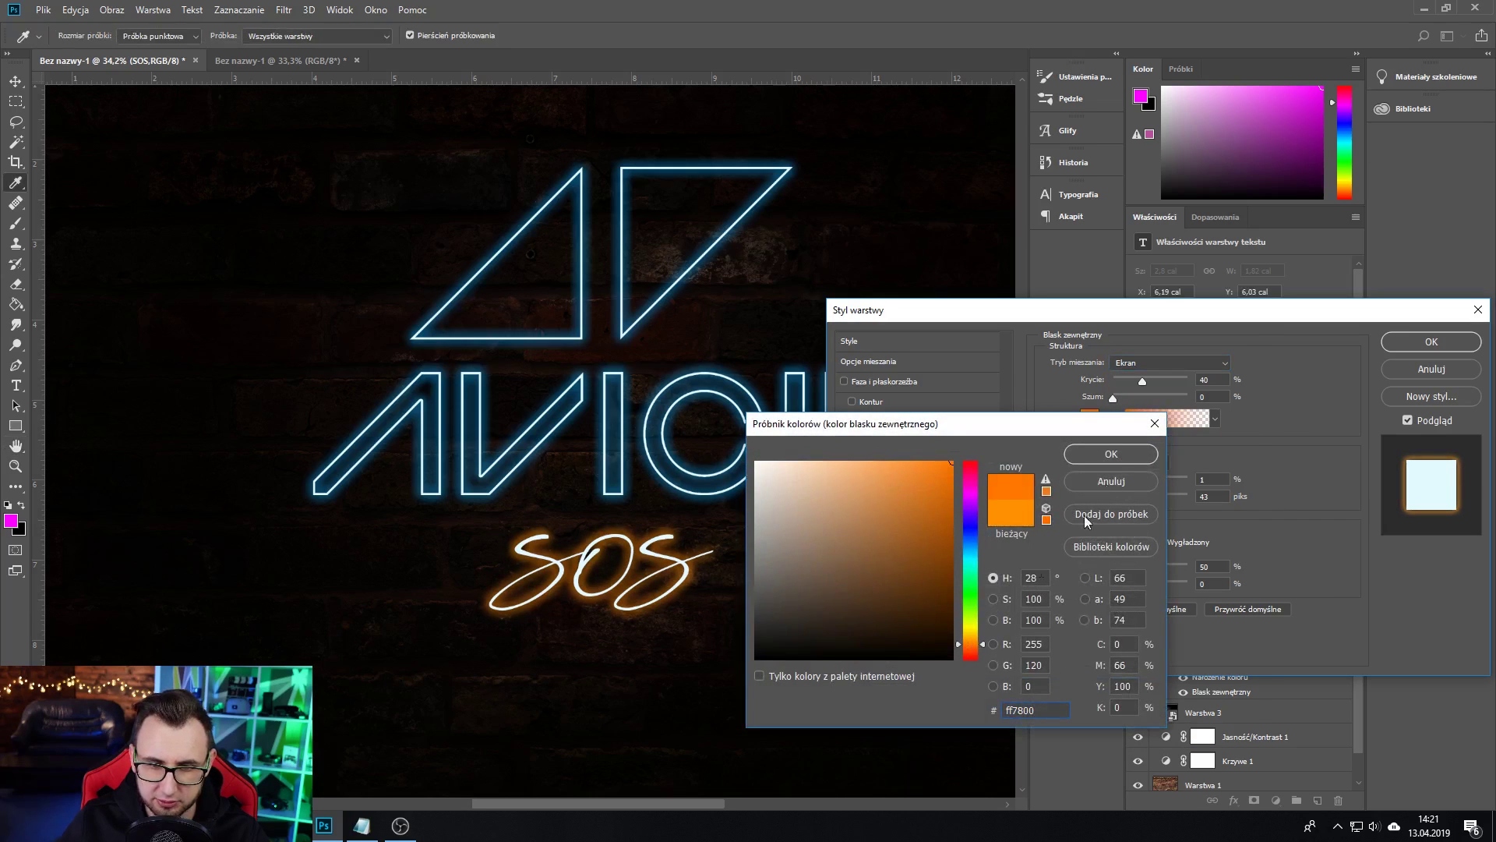
{"action": "left_click", "coordinate": [1111, 454]}
{"action": "left_click", "coordinate": [1140, 541]}
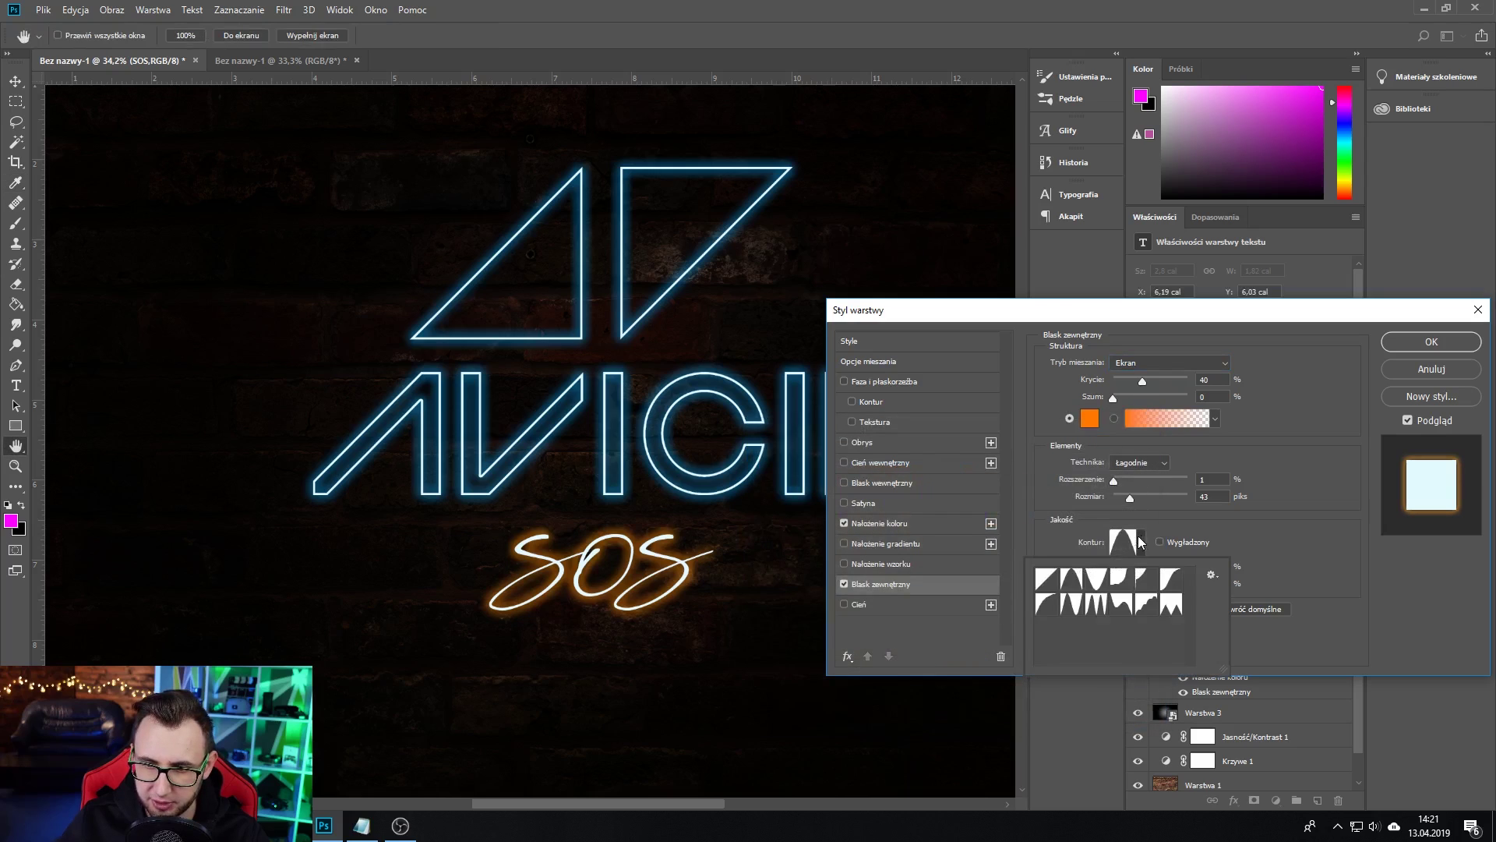
{"action": "left_click", "coordinate": [1048, 580]}
{"action": "left_click_drag", "start_coordinate": [1142, 382], "coordinate": [1181, 386]}
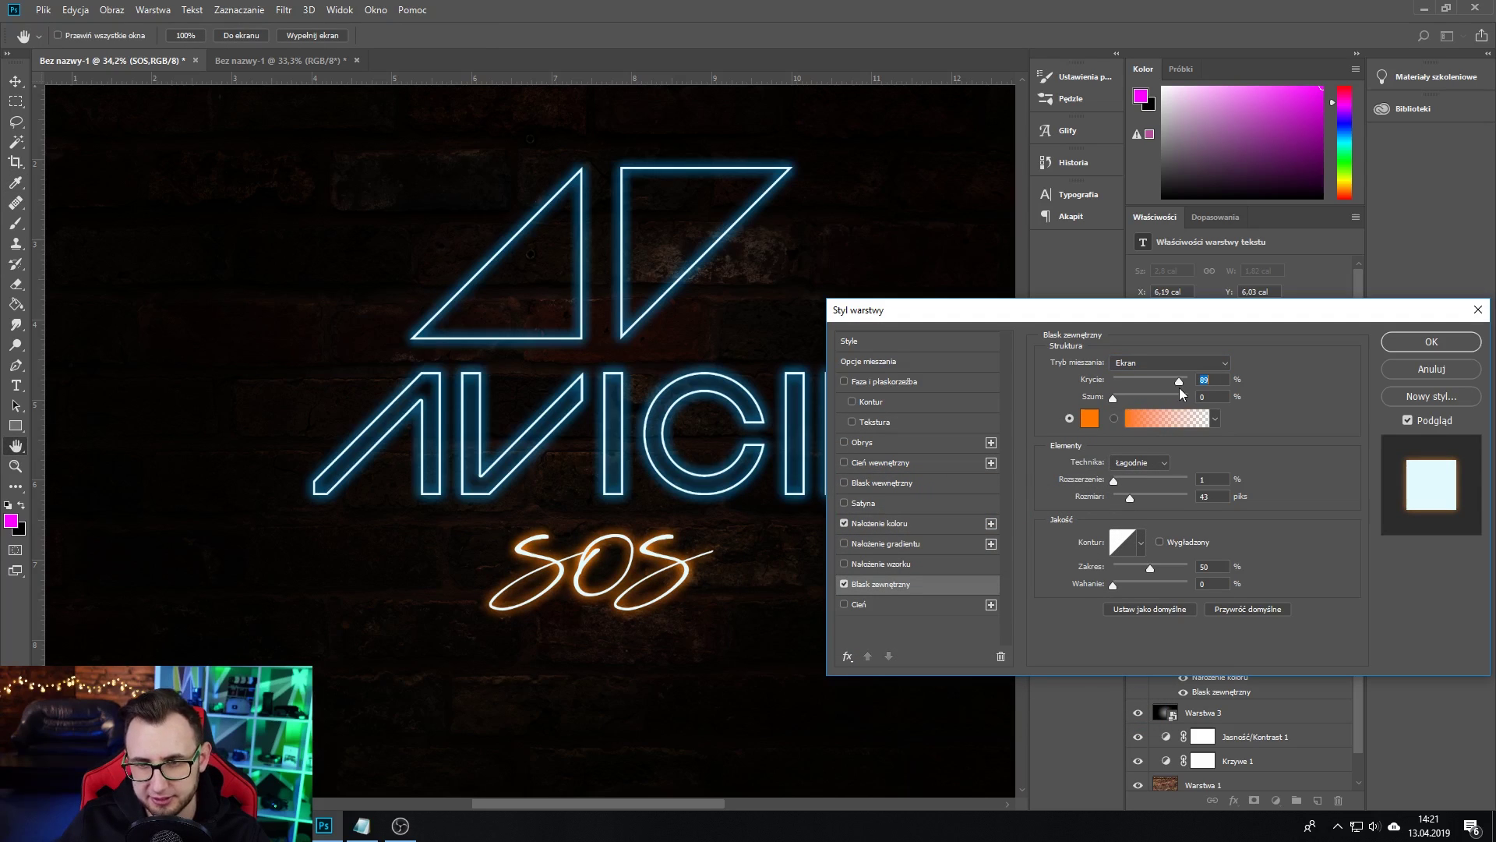
Step: Give the SOS text a yellow ffe84f colour overlay and apply the style
{"action": "left_click", "coordinate": [889, 523]}
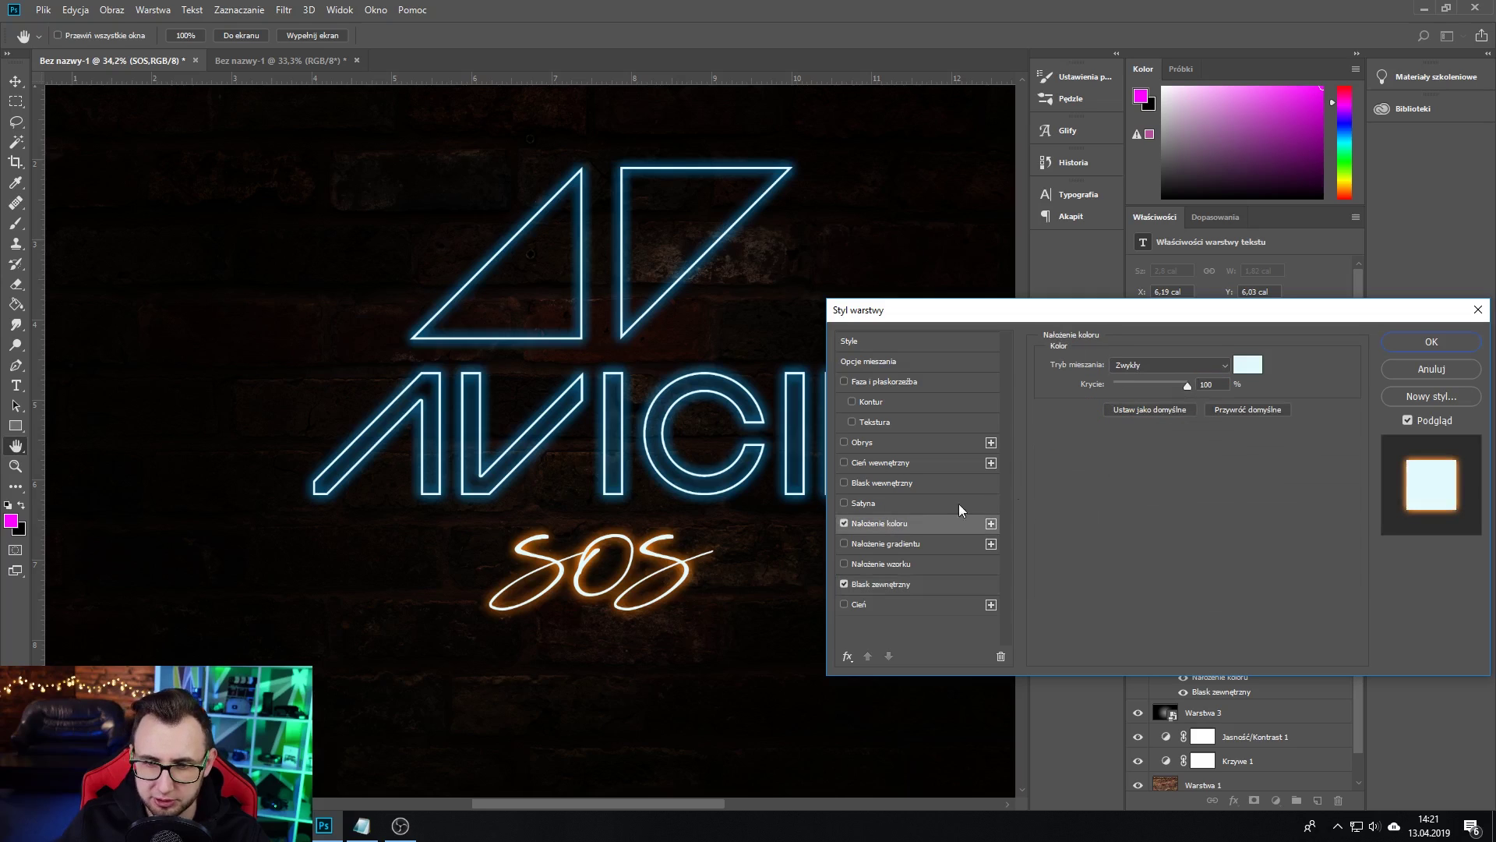
{"action": "left_click", "coordinate": [1241, 367]}
{"action": "left_click", "coordinate": [970, 630]}
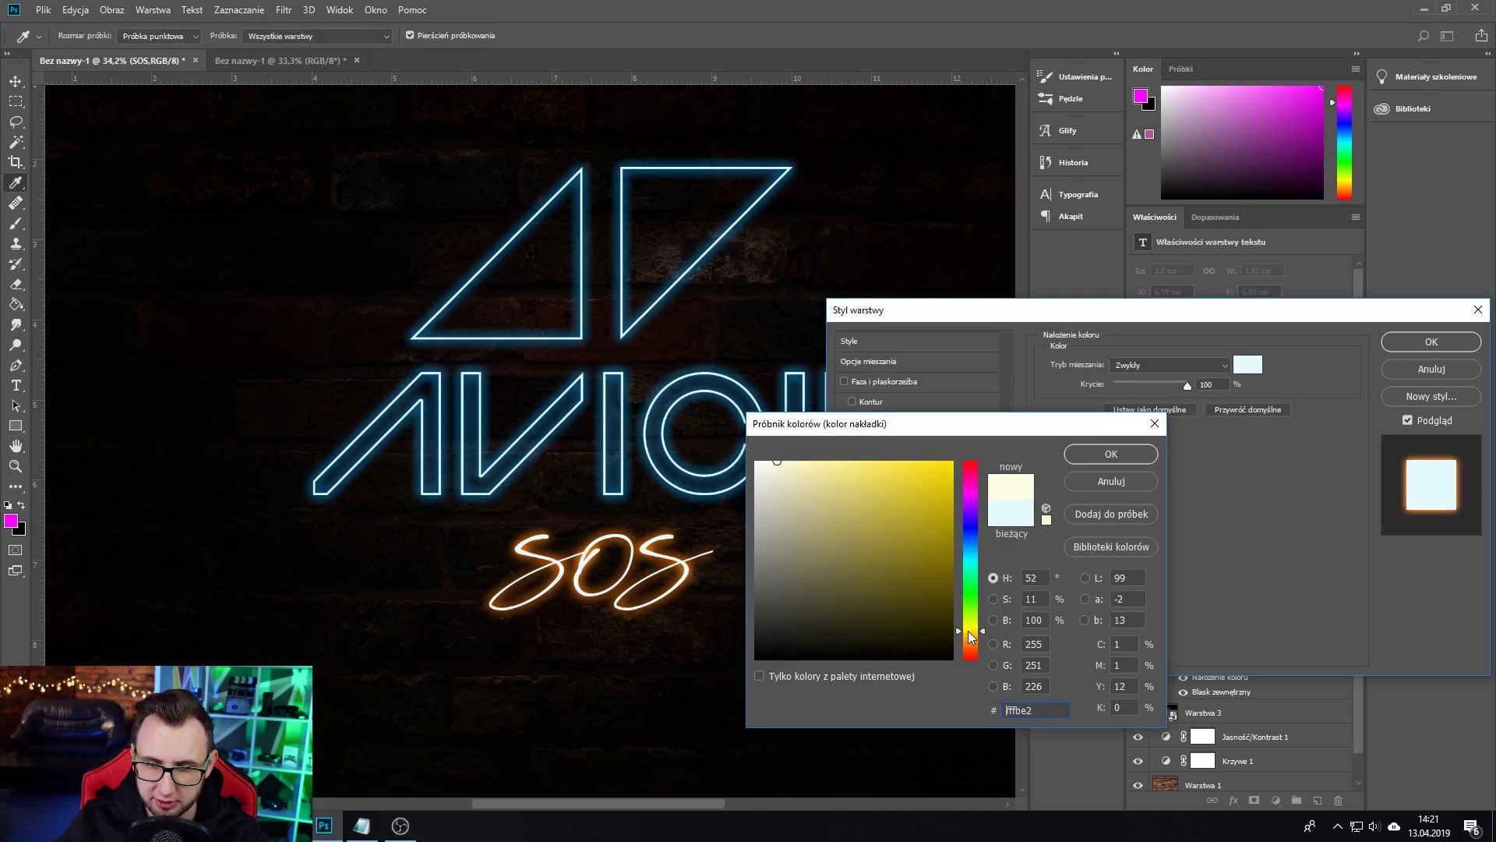
{"action": "left_click_drag", "start_coordinate": [787, 461], "coordinate": [895, 457]}
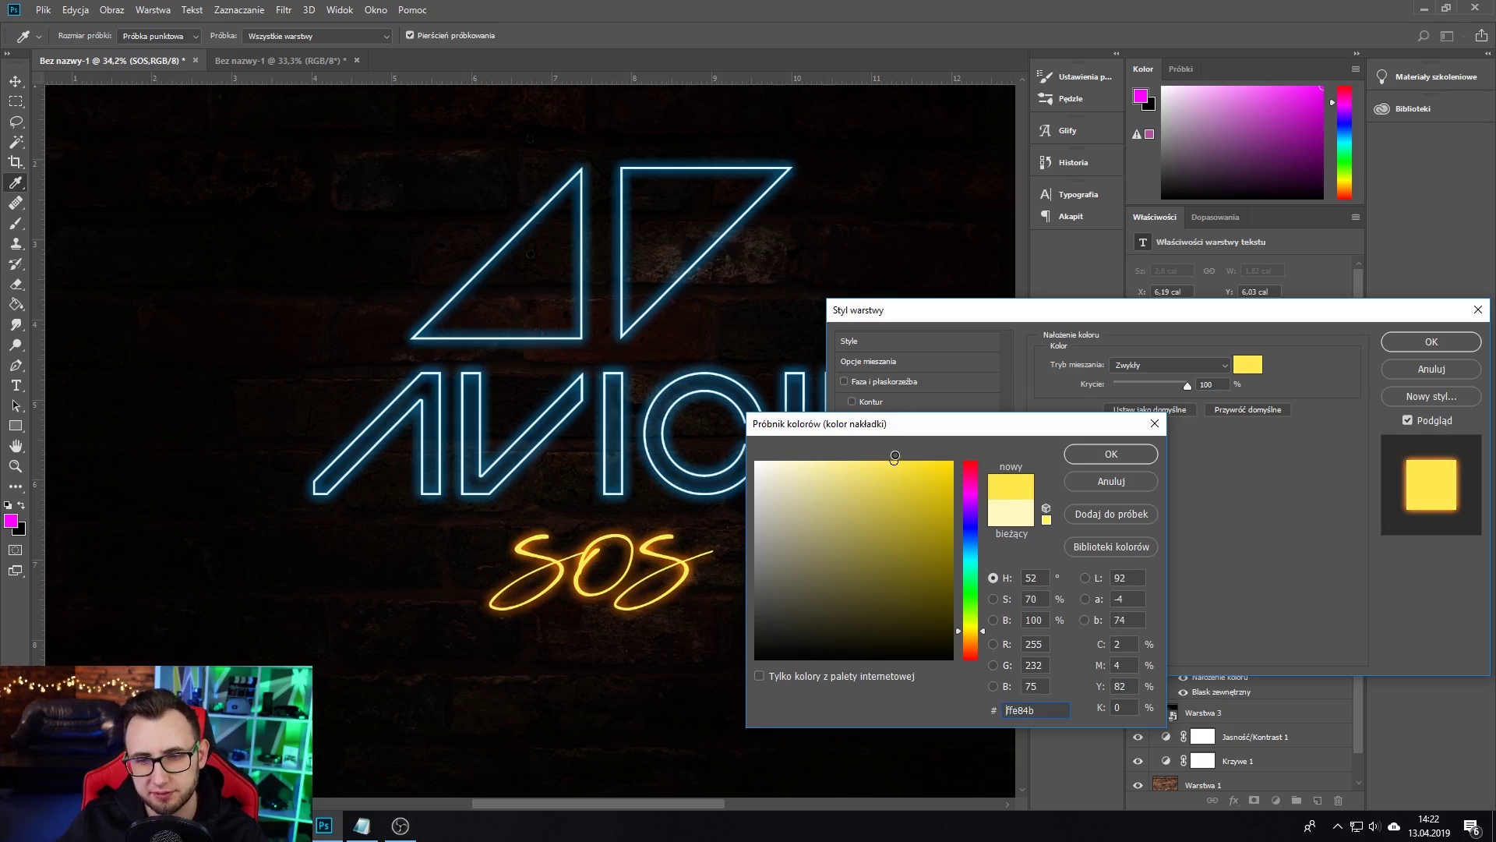
{"action": "left_click", "coordinate": [1122, 453]}
{"action": "left_click", "coordinate": [1431, 341]}
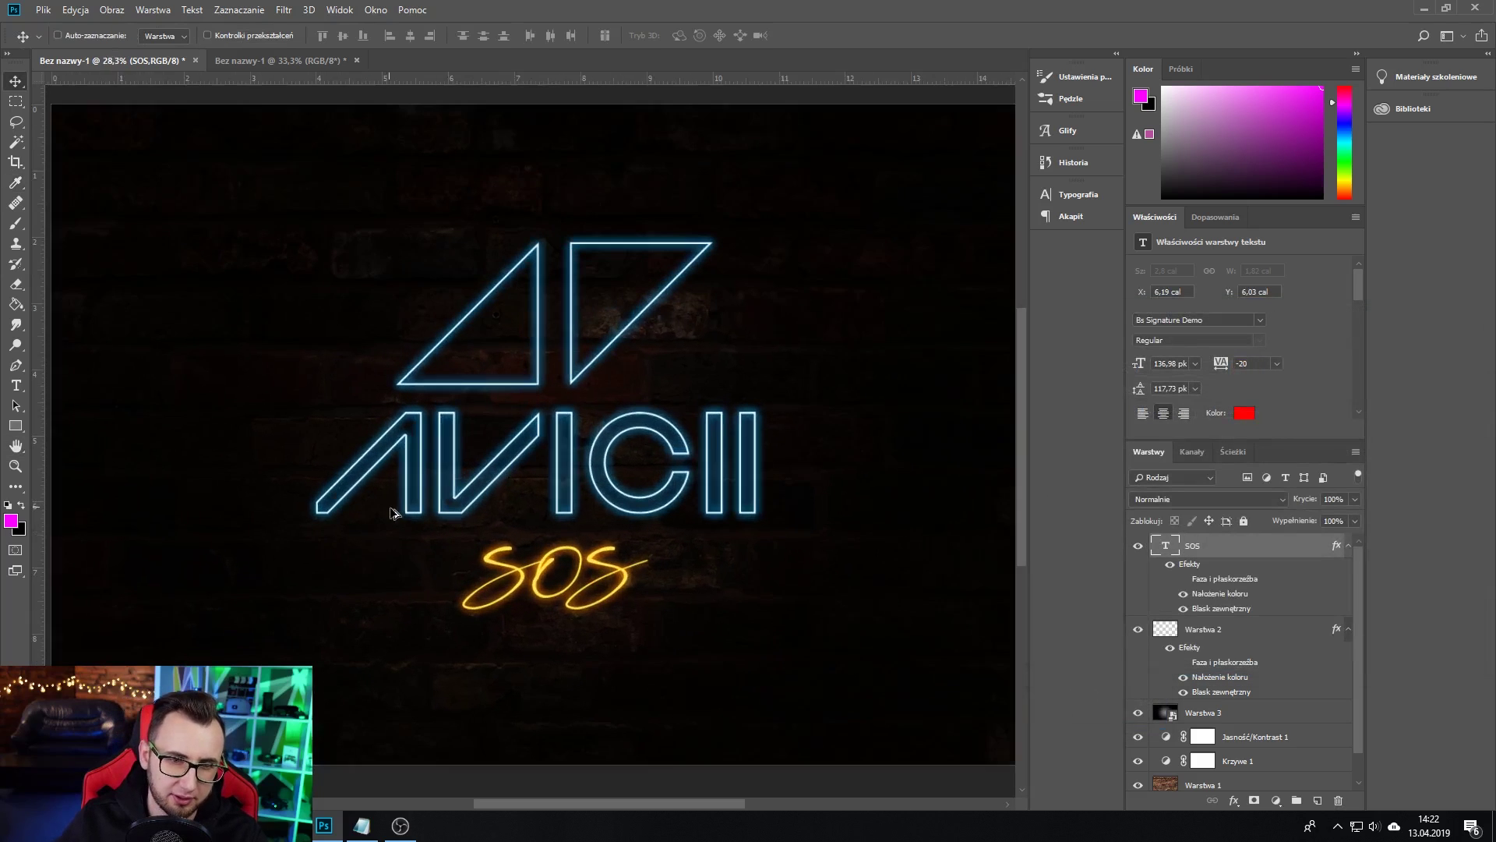
Step: Create a new empty layer above Warstwa 3
{"action": "left_click", "coordinate": [395, 514], "text": "ctrl"}
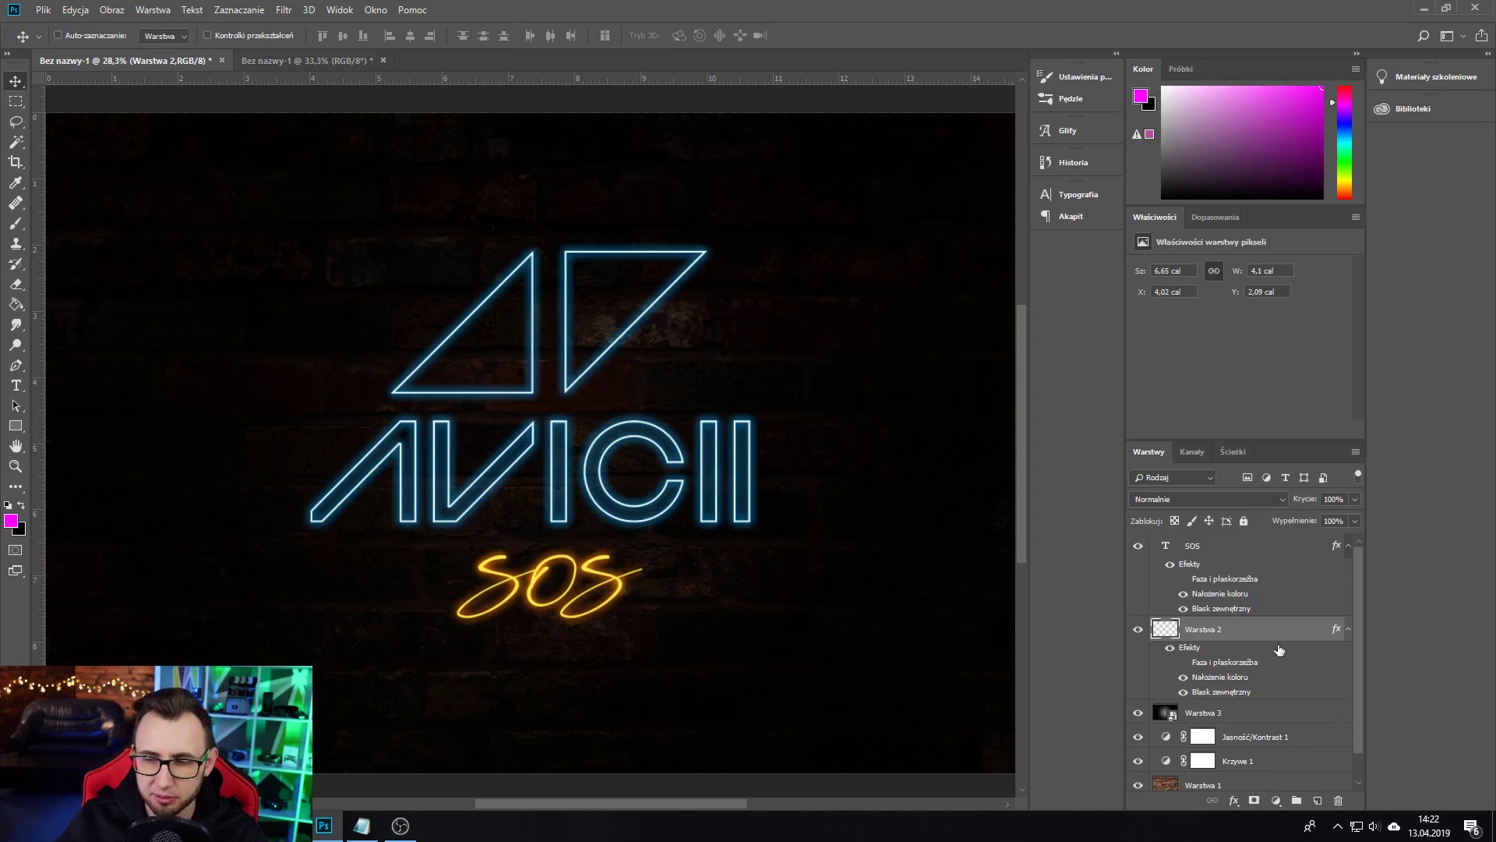
{"action": "scroll", "coordinate": [1282, 659], "scroll_direction": "down", "scroll_amount": 1}
{"action": "left_click", "coordinate": [1282, 764]}
{"action": "left_click", "coordinate": [1271, 690]}
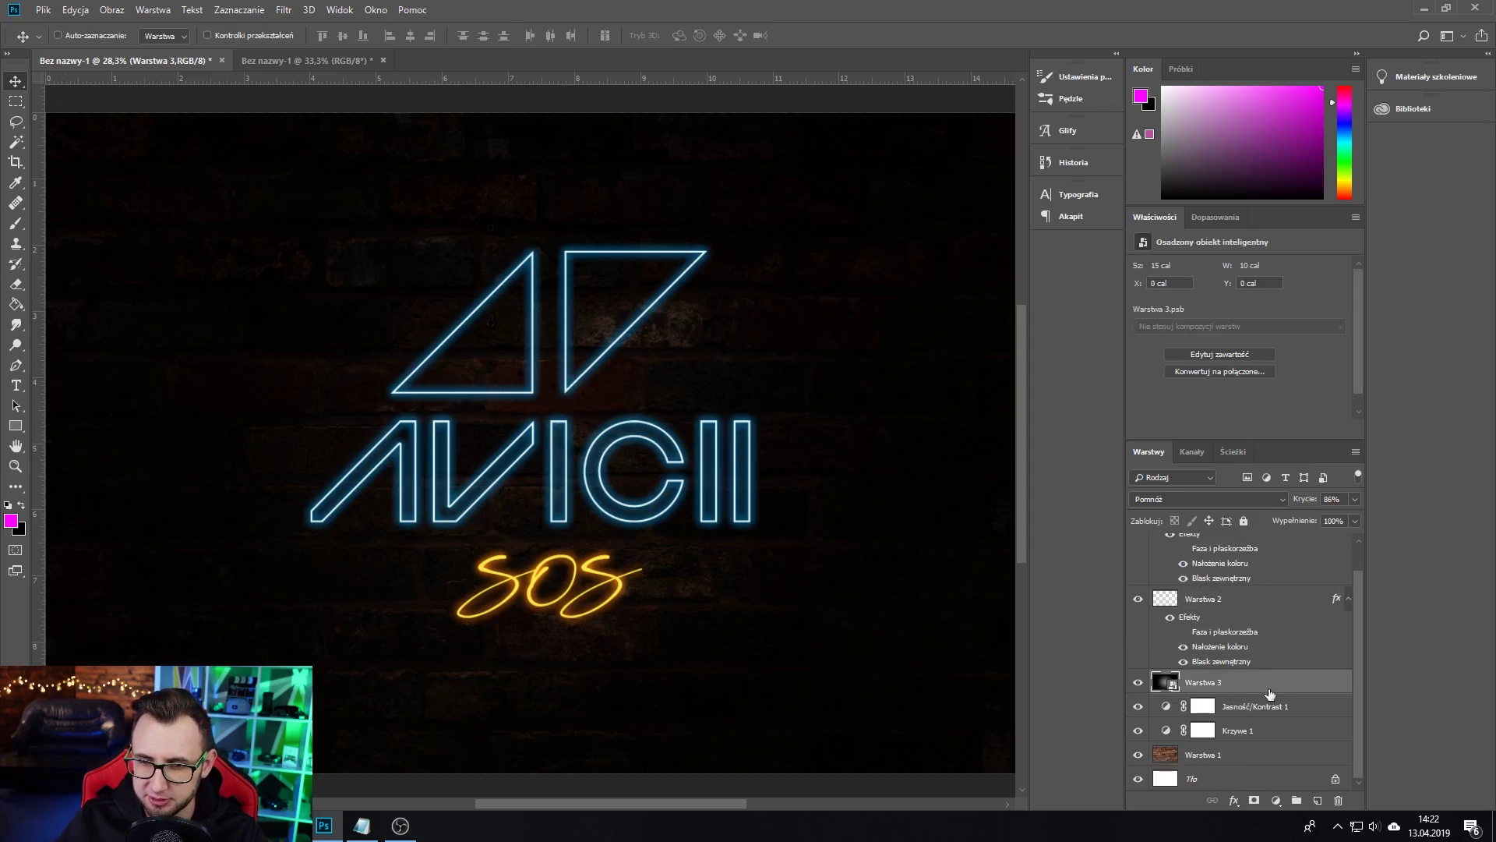
{"action": "key", "text": "ctrl+shift+n"}
{"action": "key", "text": "Return"}
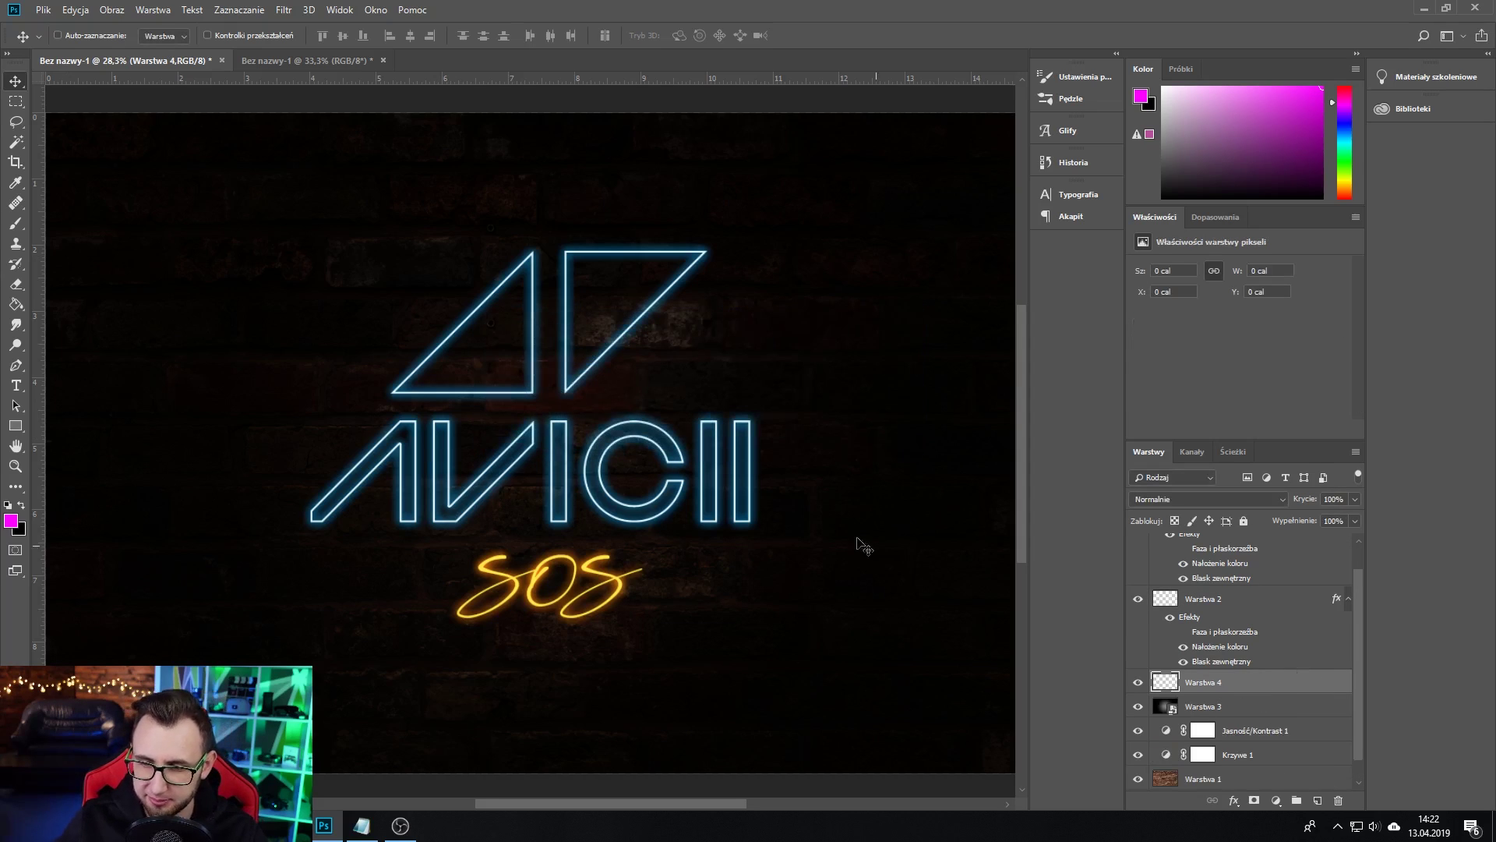
Step: Paint a large cyan glow over the logo with a 1163 px soft brush
{"action": "left_click", "coordinate": [17, 224]}
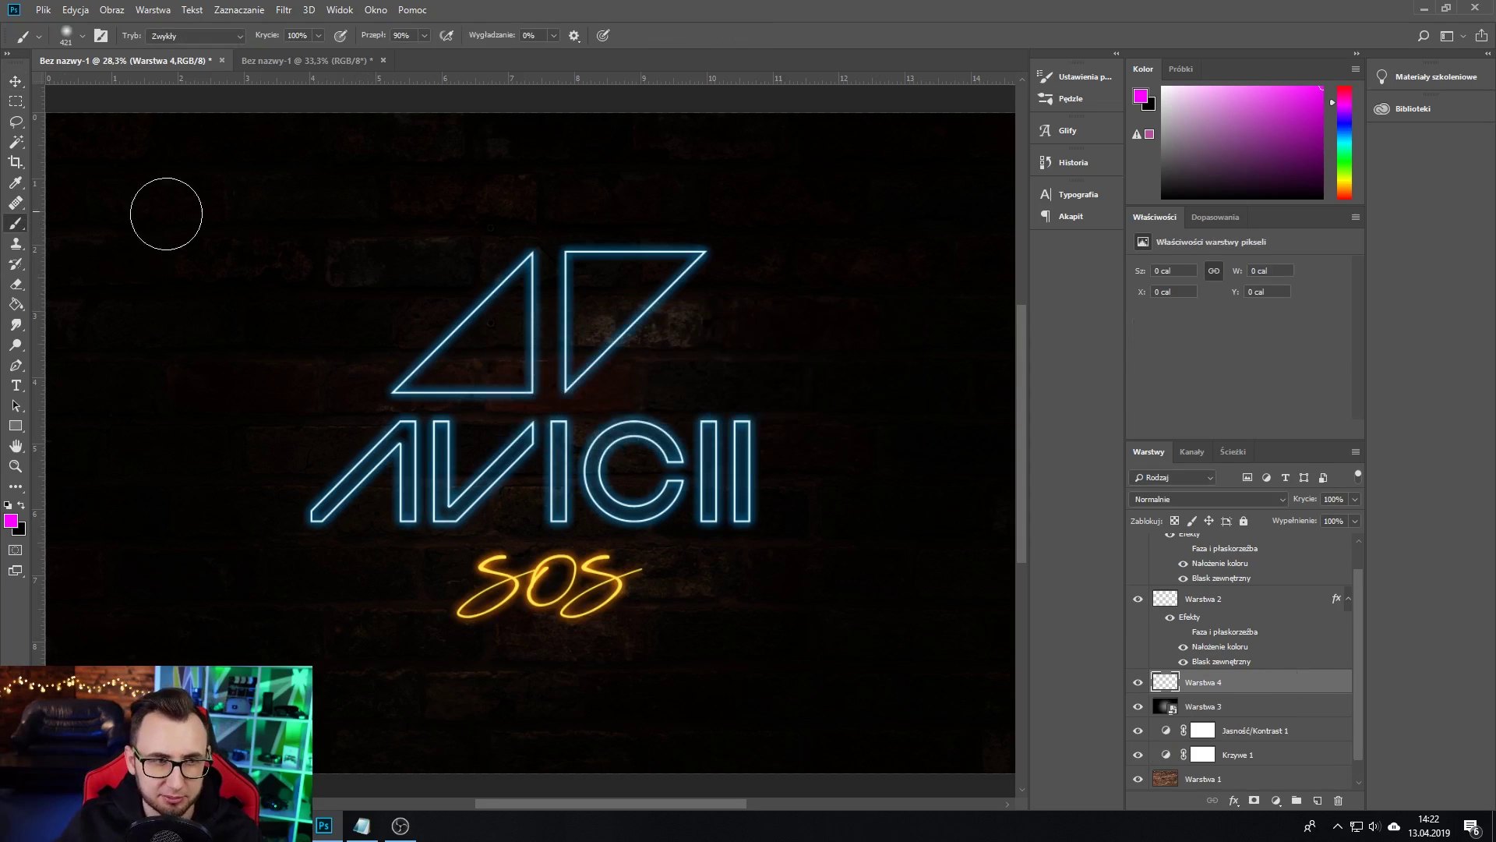
{"action": "left_click", "coordinate": [83, 37]}
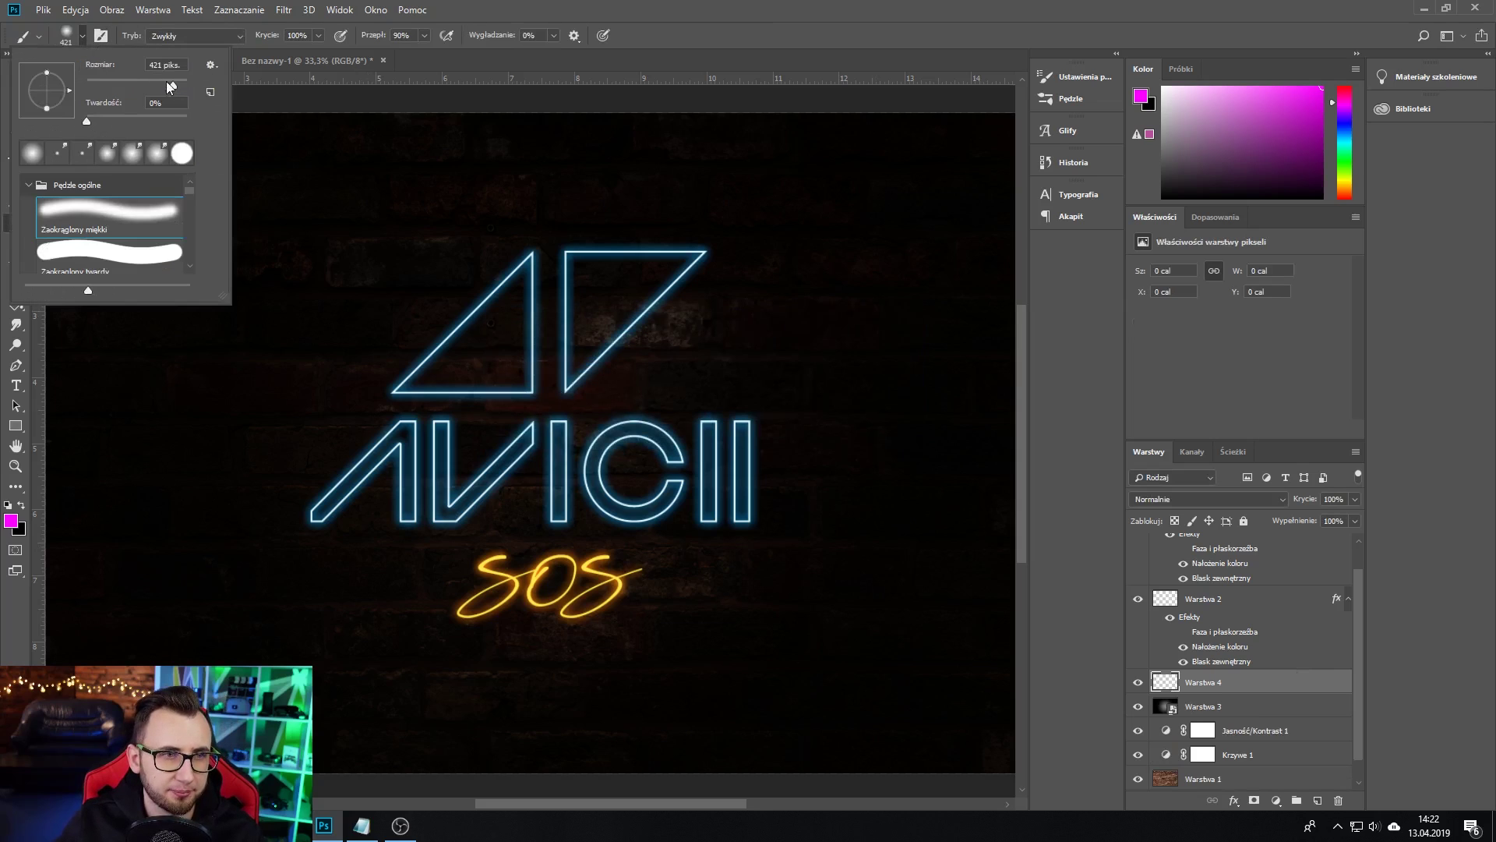
{"action": "left_click_drag", "start_coordinate": [170, 84], "coordinate": [179, 84]}
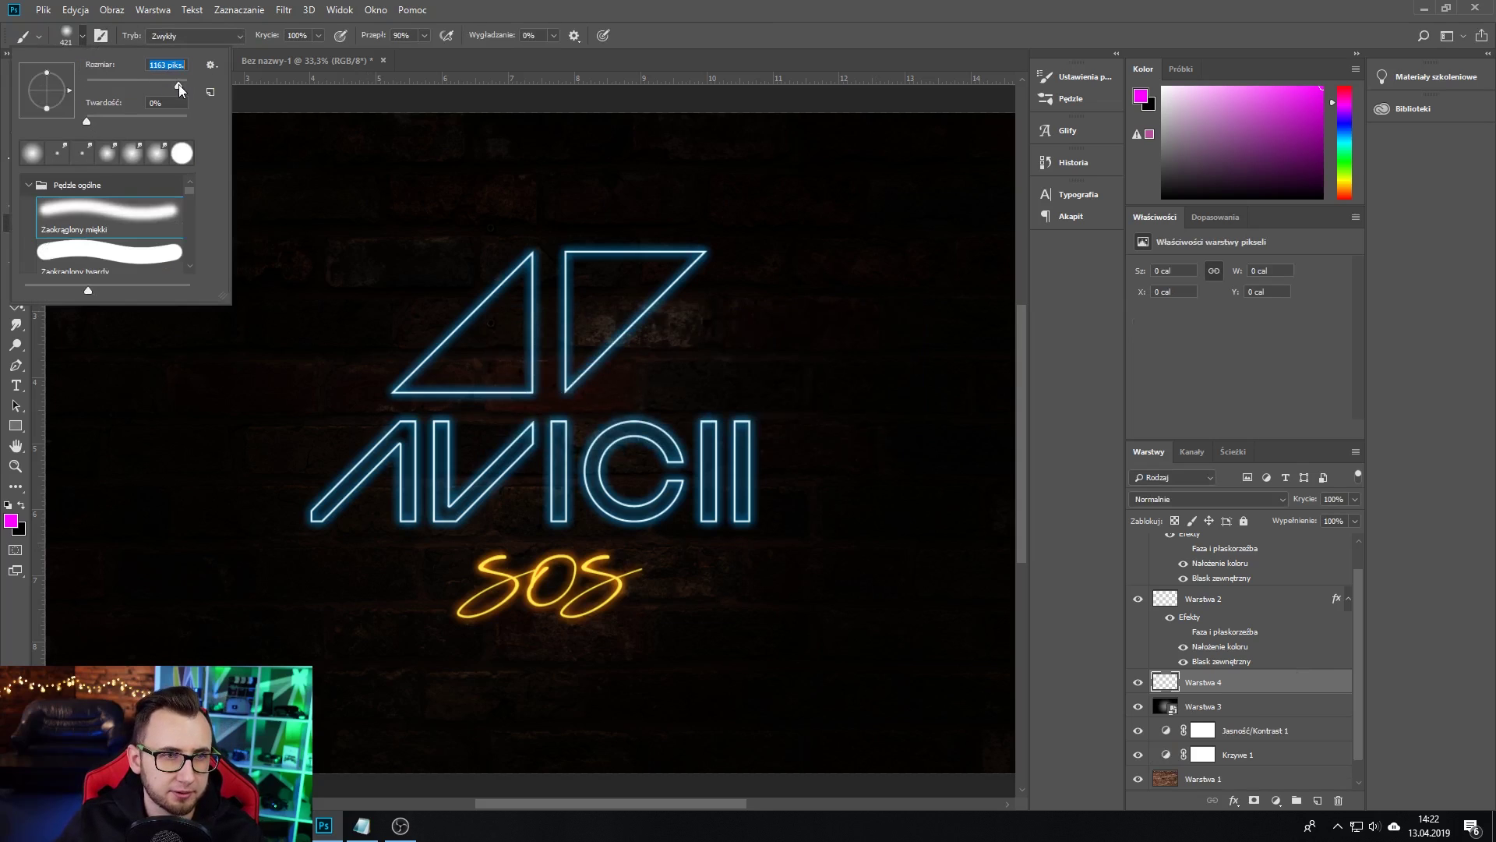
{"action": "left_click", "coordinate": [8, 527]}
{"action": "left_click_drag", "start_coordinate": [978, 539], "coordinate": [975, 557]}
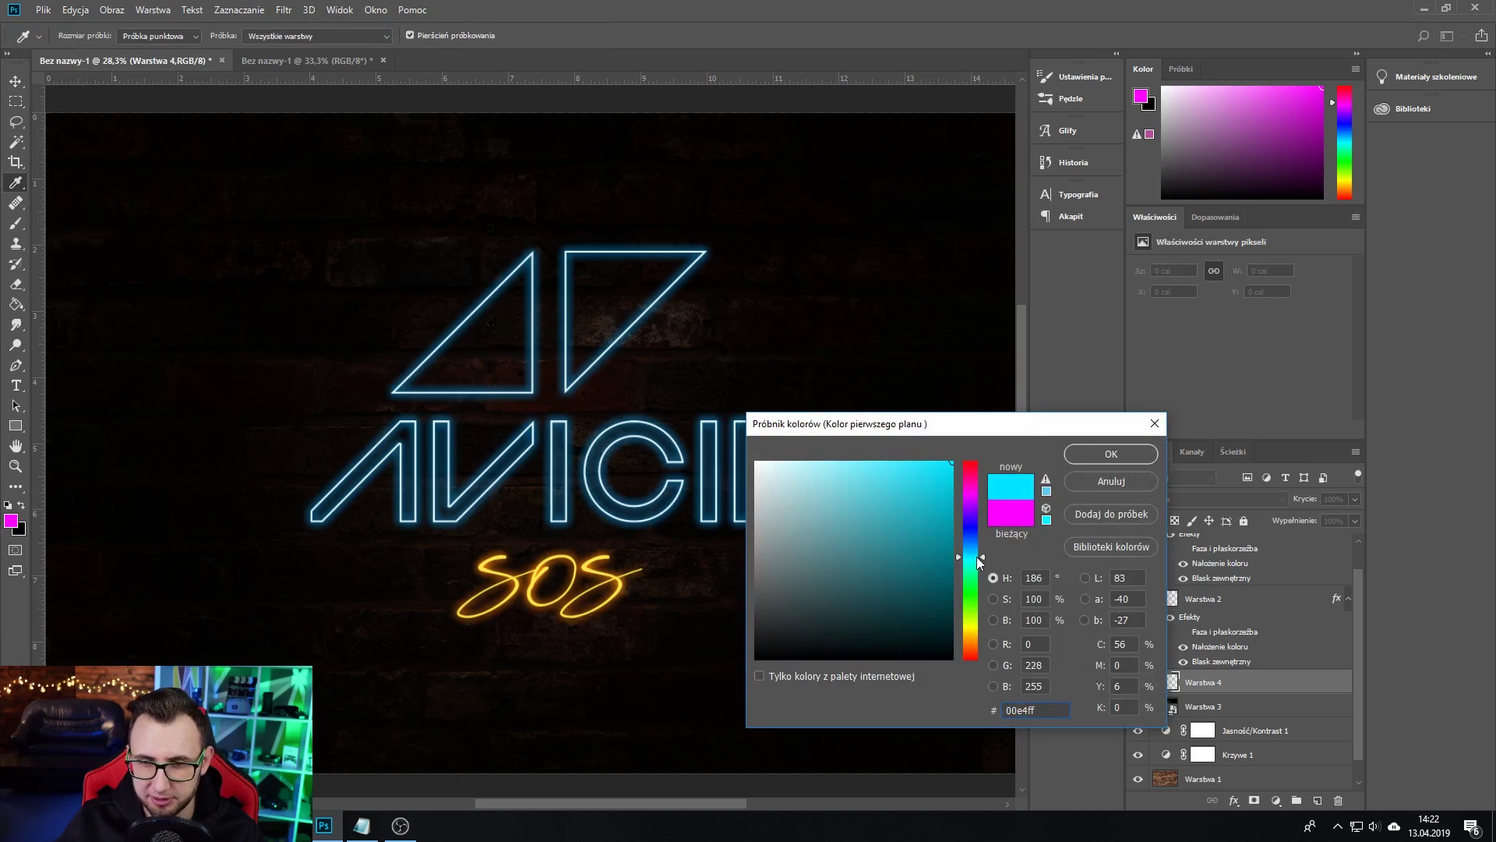
{"action": "left_click", "coordinate": [1097, 459]}
{"action": "key", "text": "b"}
{"action": "mouse_move", "coordinate": [366, 436]}
{"action": "left_mouse_down"}
{"action": "mouse_move", "coordinate": [434, 451]}
{"action": "mouse_move", "coordinate": [643, 444]}
{"action": "mouse_move", "coordinate": [717, 328]}
{"action": "mouse_move", "coordinate": [600, 281]}
{"action": "mouse_move", "coordinate": [437, 311]}
{"action": "mouse_move", "coordinate": [386, 404]}
{"action": "mouse_move", "coordinate": [346, 409]}
{"action": "left_mouse_up"}
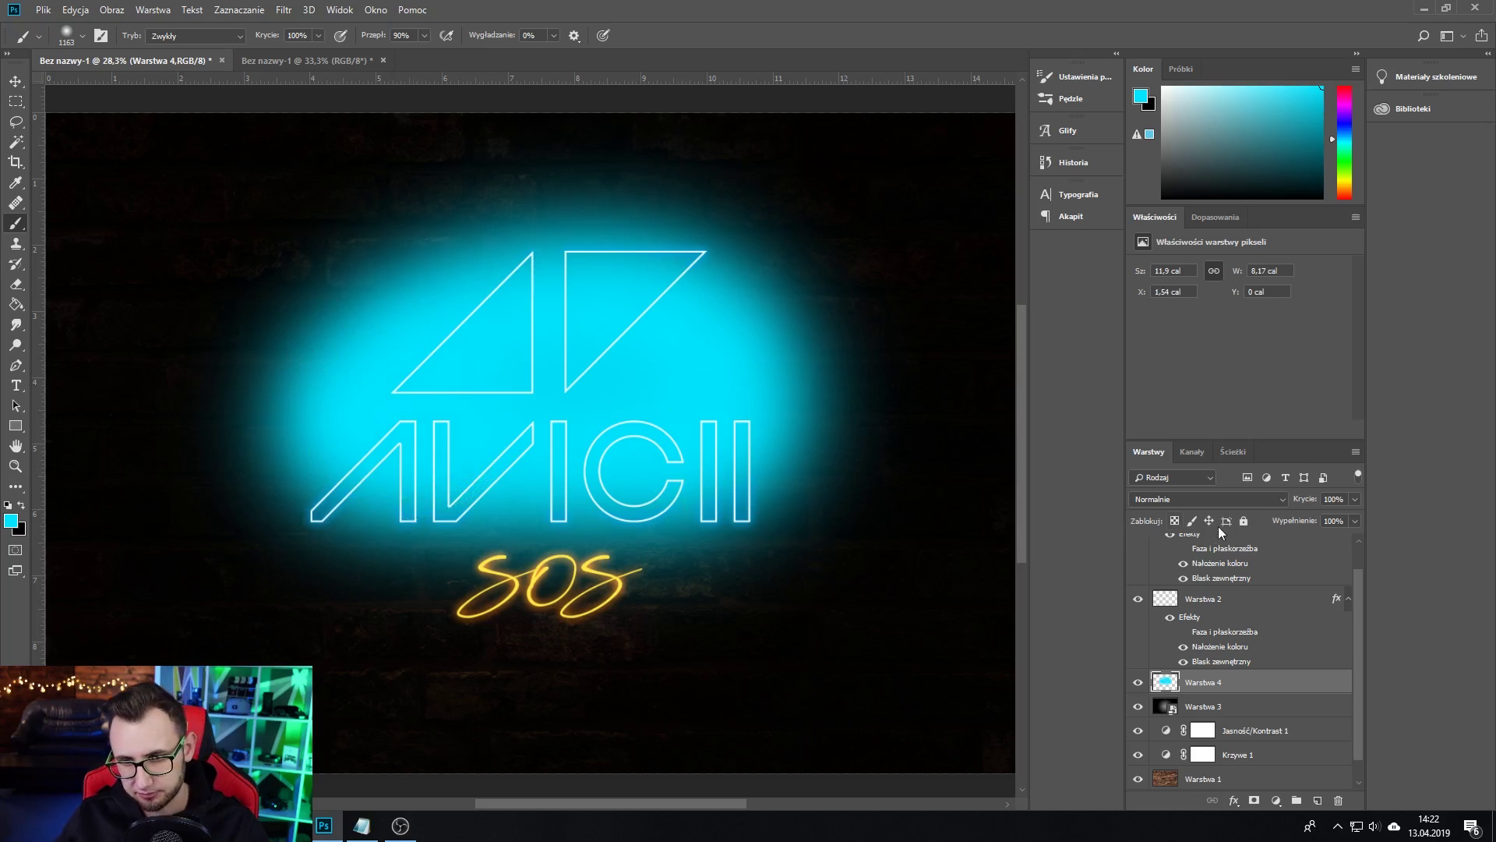
Step: Set the cyan glow layer's blend mode to Soft Light (Łagodne światło)
{"action": "left_click", "coordinate": [1220, 500]}
{"action": "key", "text": "Down"}
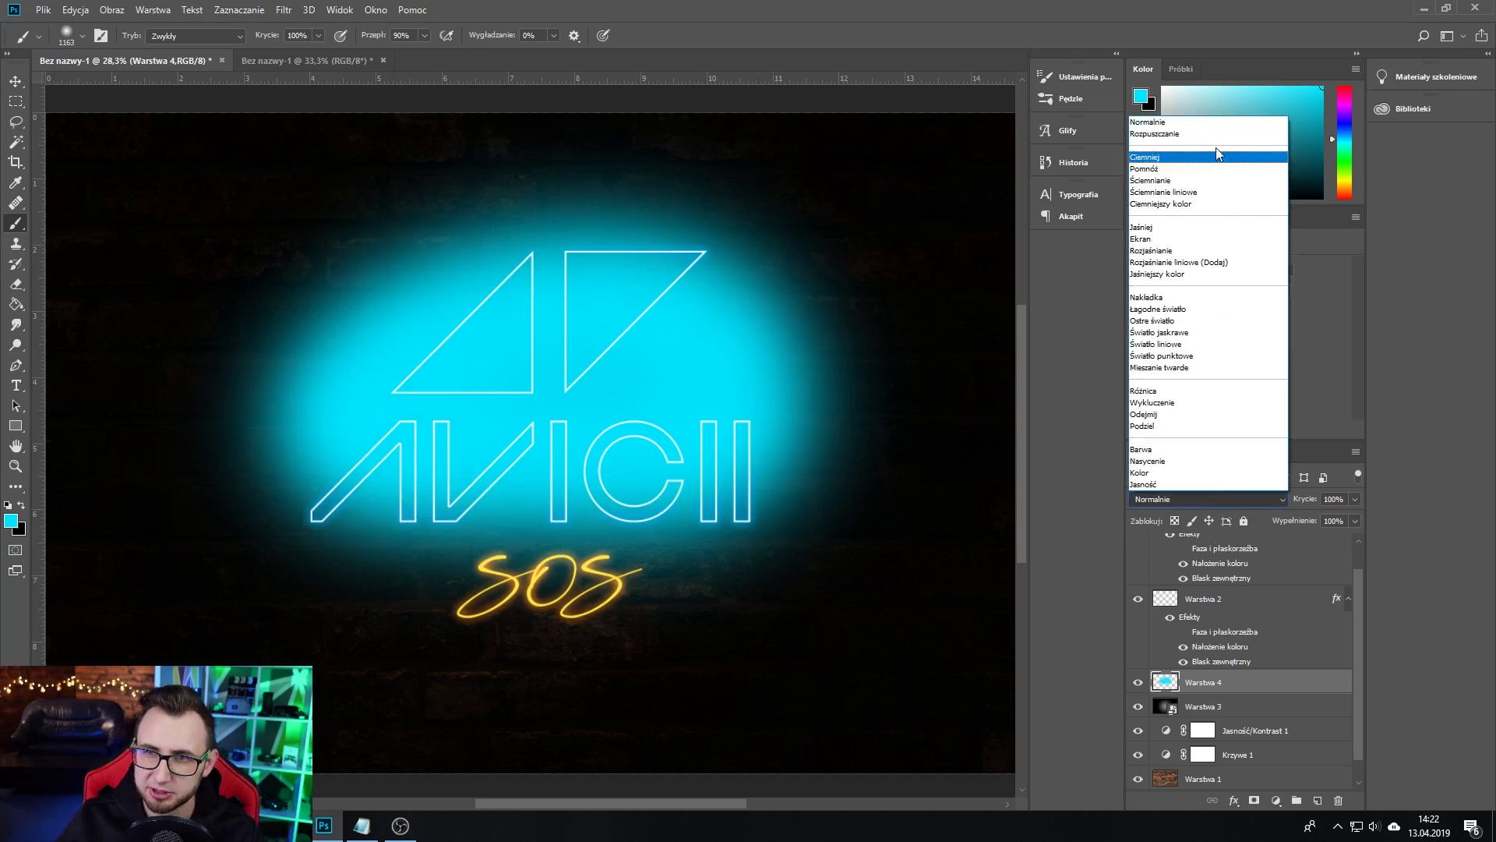
{"action": "key", "text": "Down"}
{"action": "key", "text": "Return"}
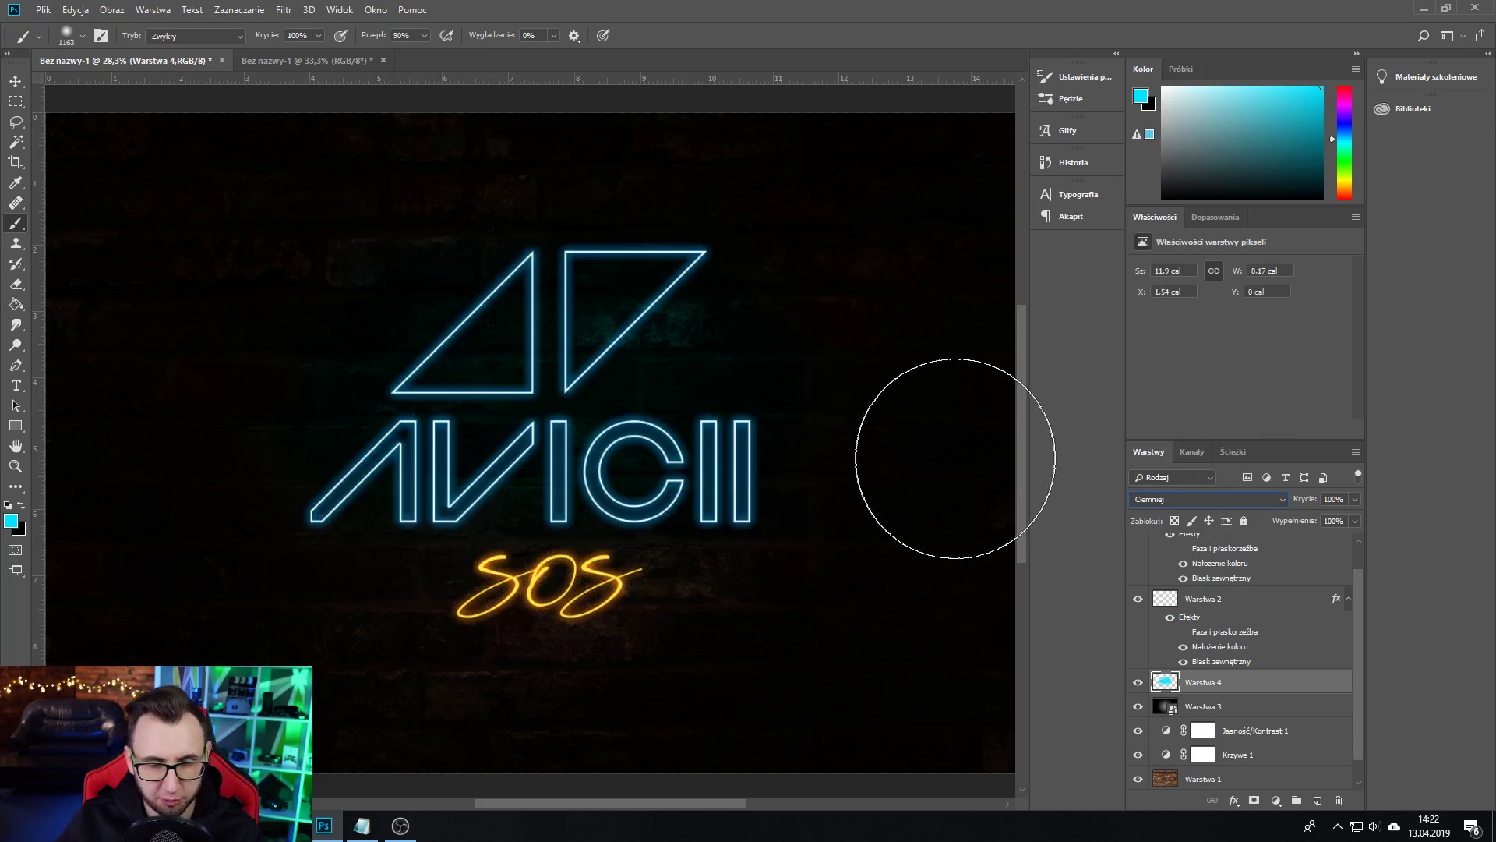
{"action": "key", "text": "v"}
Step: Duplicate the glow layer to the top and lower the copy's opacity to 16%
{"action": "key", "text": "shift+alt+f"}
{"action": "left_click_drag", "start_coordinate": [1300, 684], "coordinate": [1281, 471]}
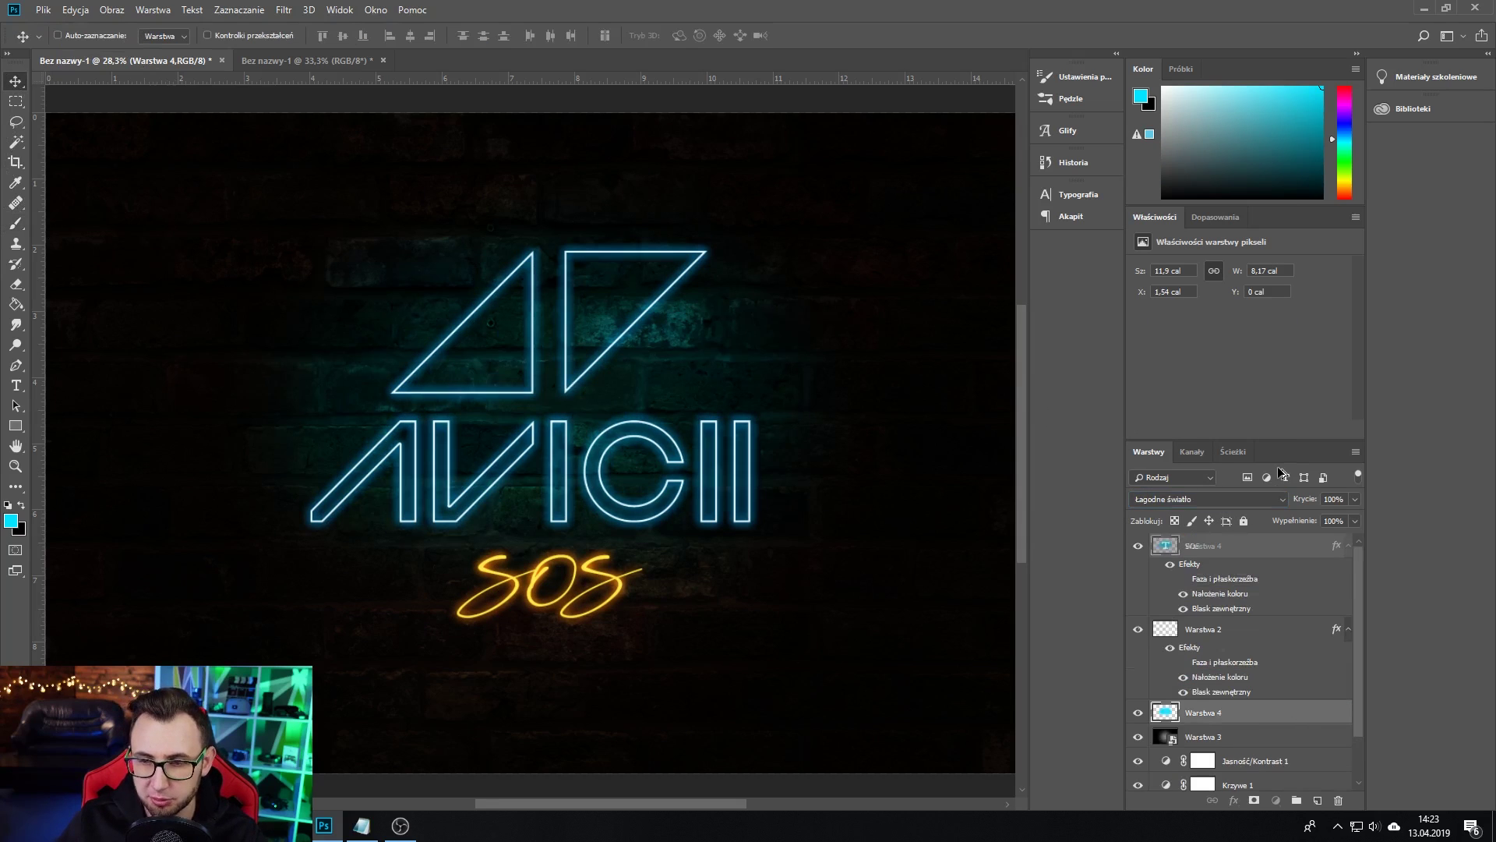
{"action": "left_click_drag", "start_coordinate": [1284, 524], "coordinate": [1286, 542]}
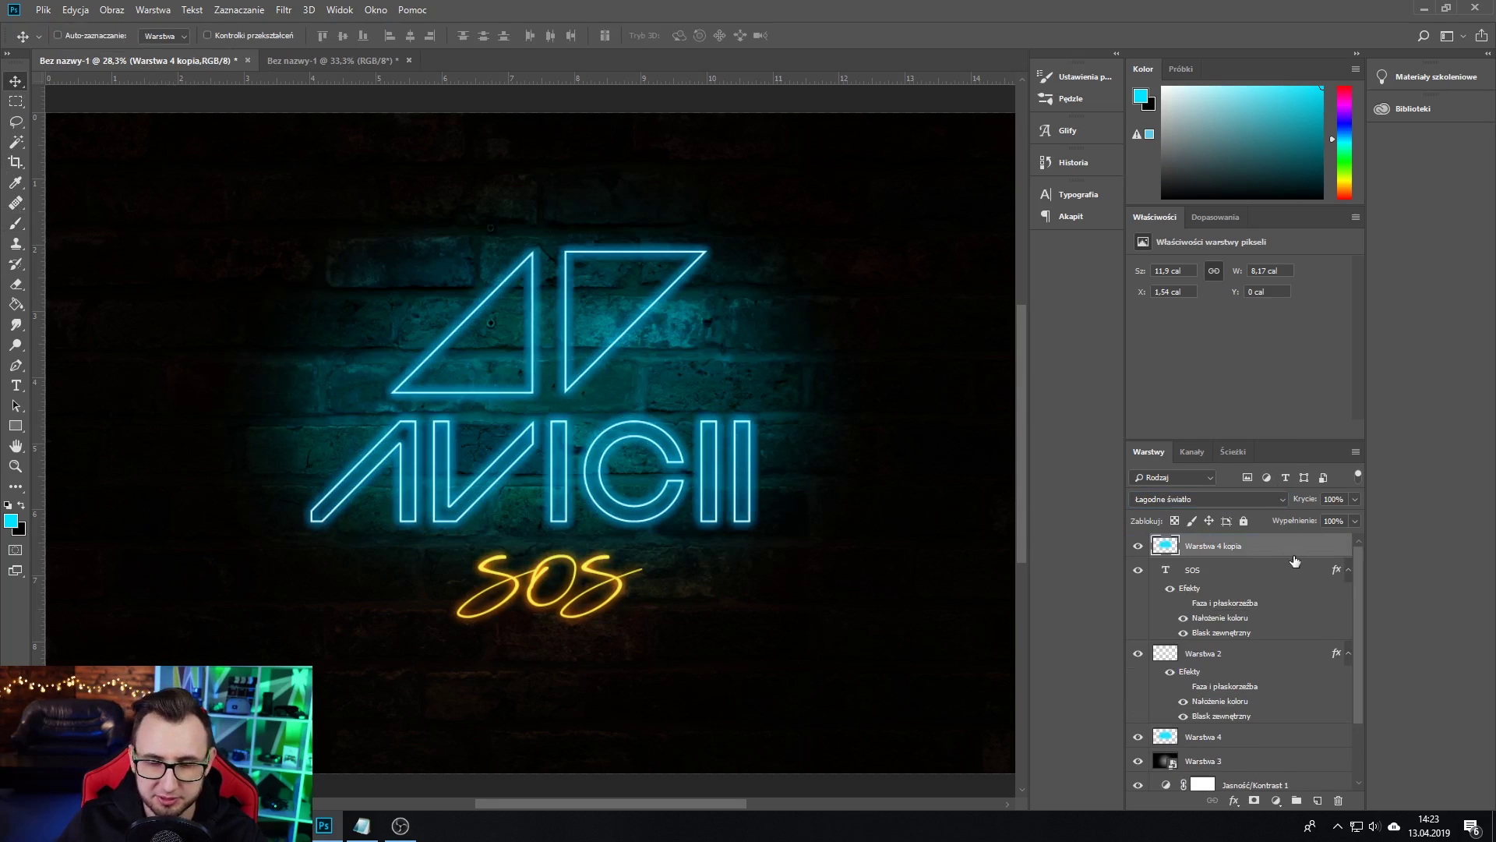
{"action": "double_click", "coordinate": [1326, 546]}
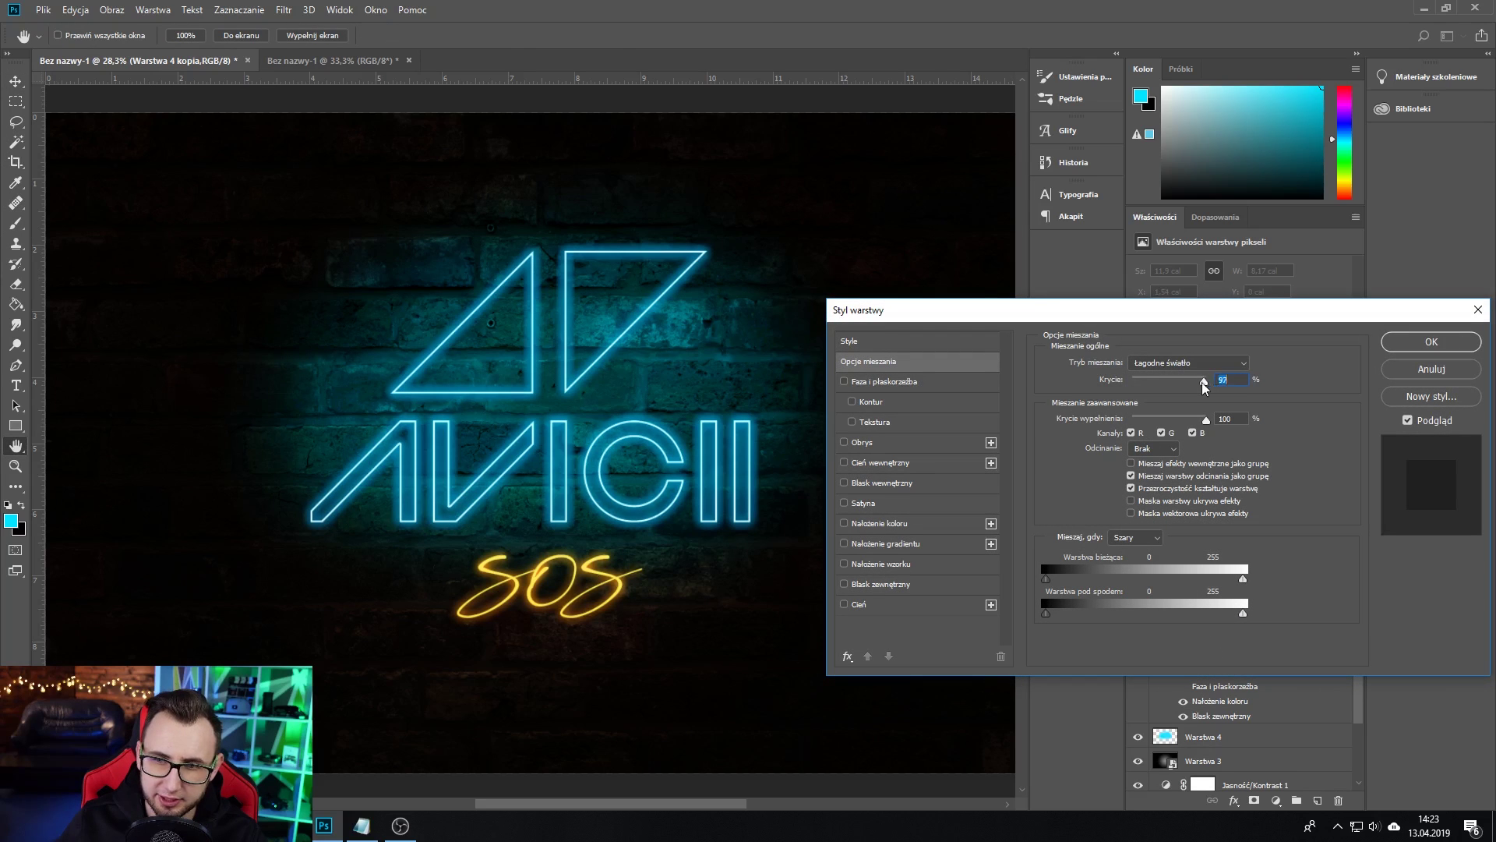
{"action": "mouse_move", "coordinate": [1208, 380]}
{"action": "left_mouse_down"}
{"action": "mouse_move", "coordinate": [1112, 383]}
{"action": "mouse_move", "coordinate": [1140, 383]}
{"action": "left_mouse_up"}
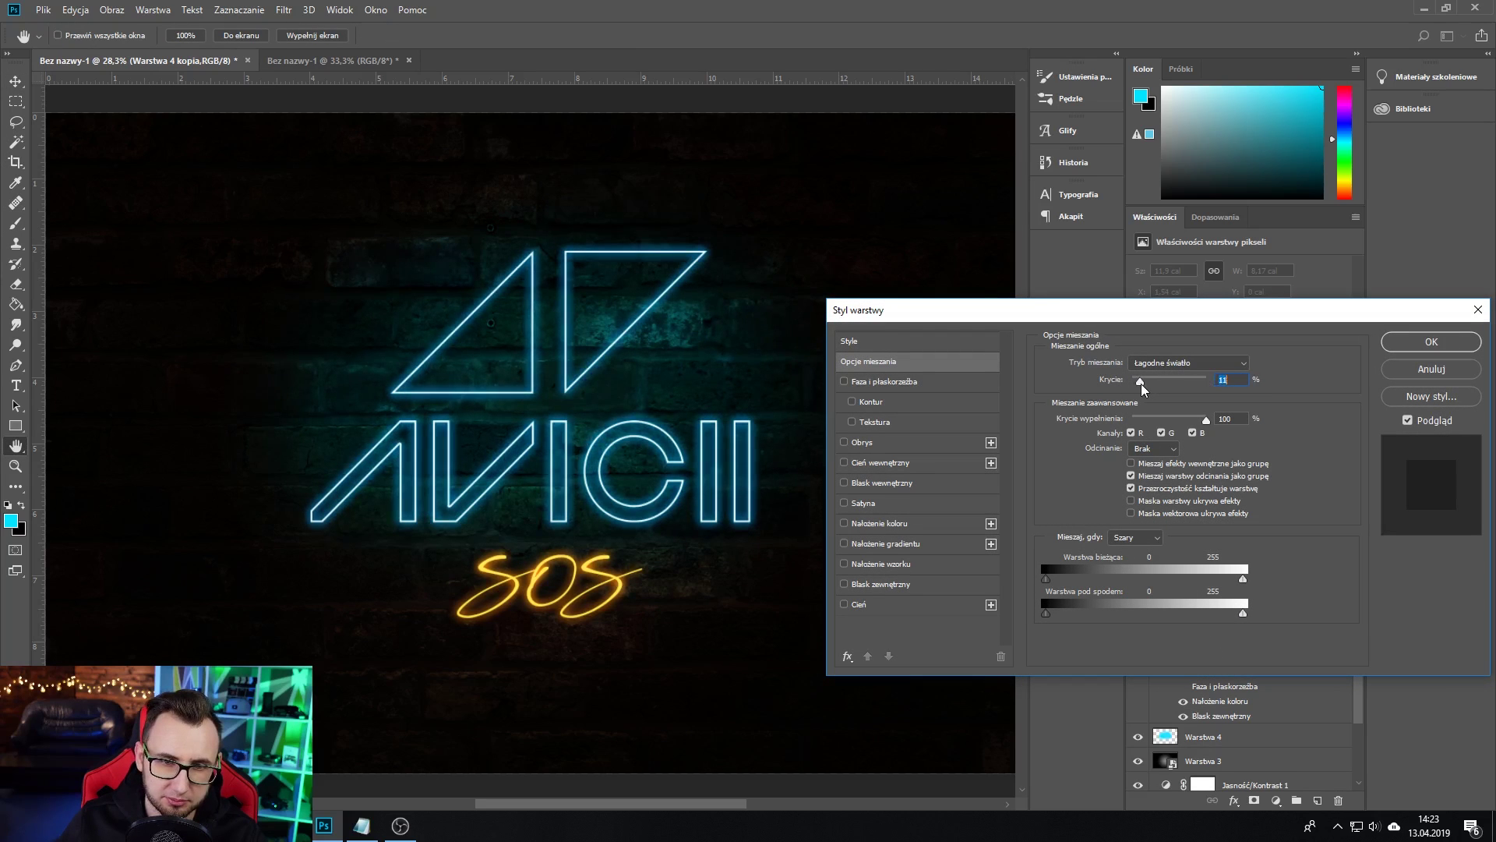
{"action": "left_click", "coordinate": [1434, 341]}
{"action": "key", "text": "v"}
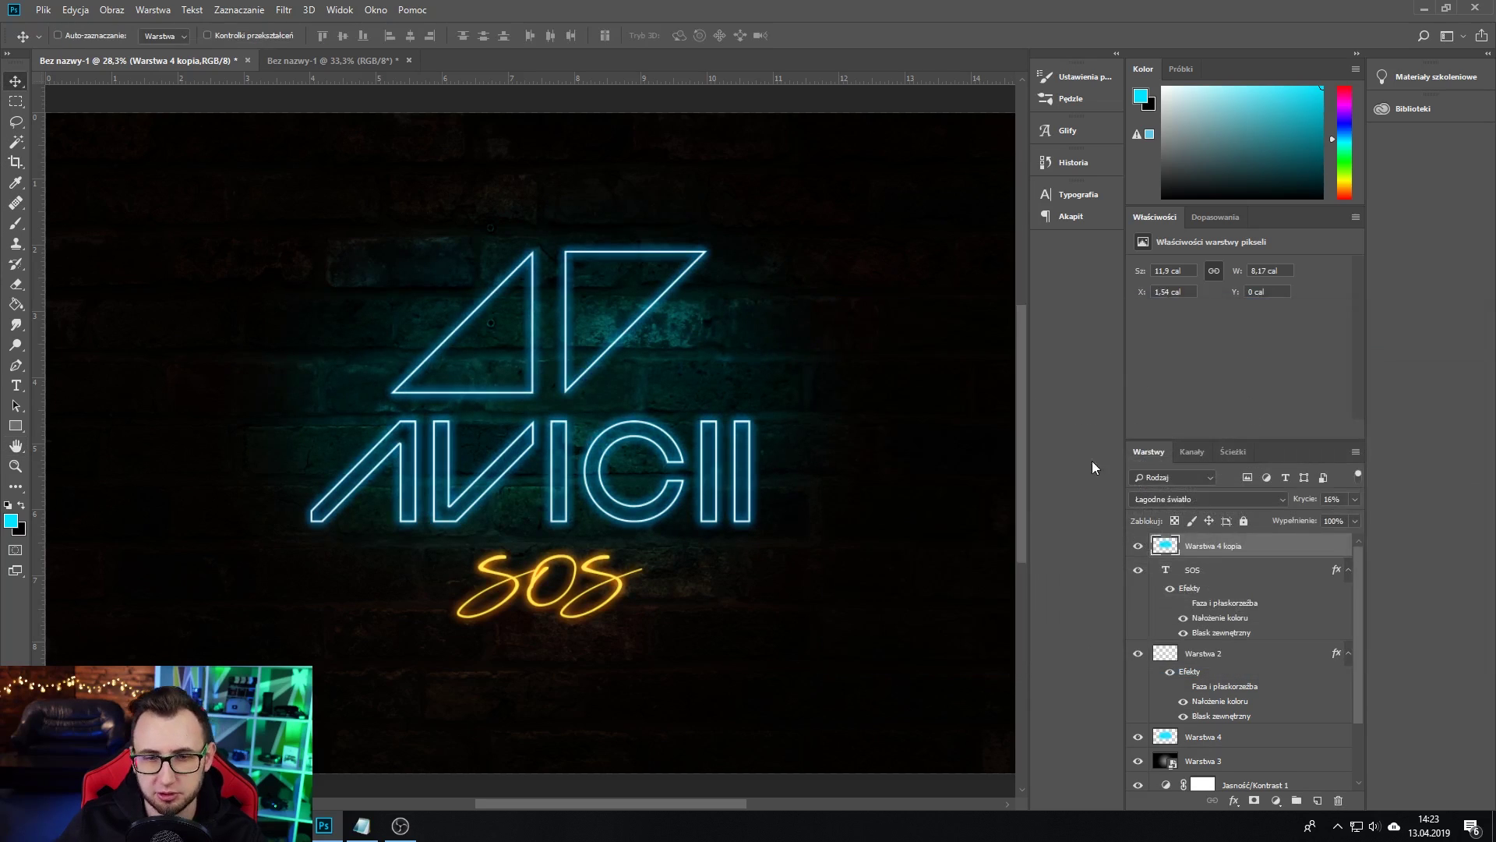
{"action": "scroll", "coordinate": [678, 651], "scroll_direction": "down", "scroll_amount": 3}
{"action": "scroll", "coordinate": [578, 608], "scroll_direction": "down", "scroll_amount": 2}
{"action": "scroll", "coordinate": [538, 498], "scroll_direction": "up", "scroll_amount": 1}
{"action": "scroll", "coordinate": [538, 497], "scroll_direction": "up", "scroll_amount": 2}
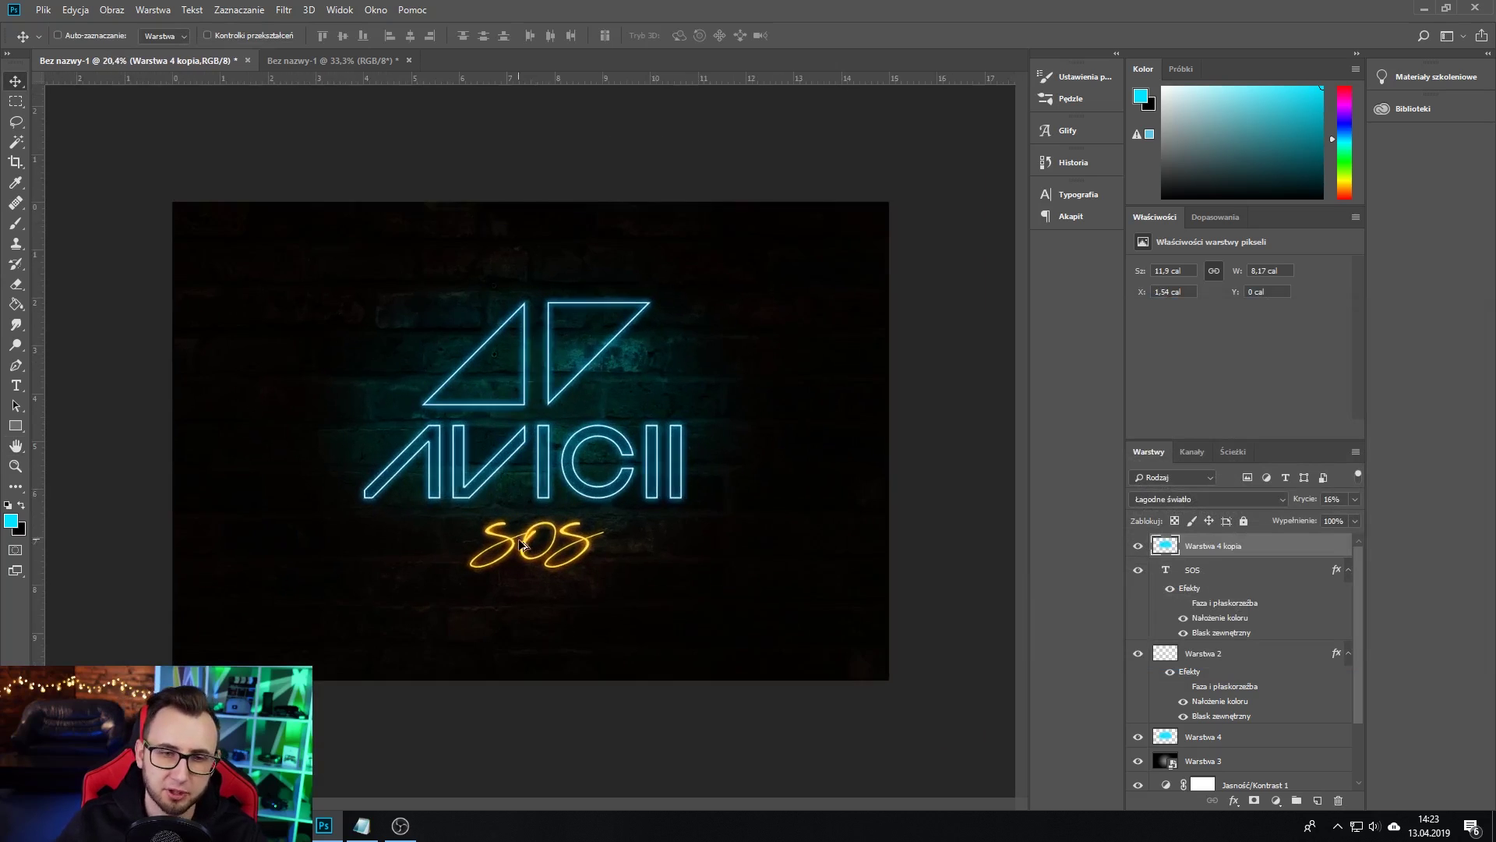
{"action": "scroll", "coordinate": [538, 497], "scroll_direction": "up", "scroll_amount": 2}
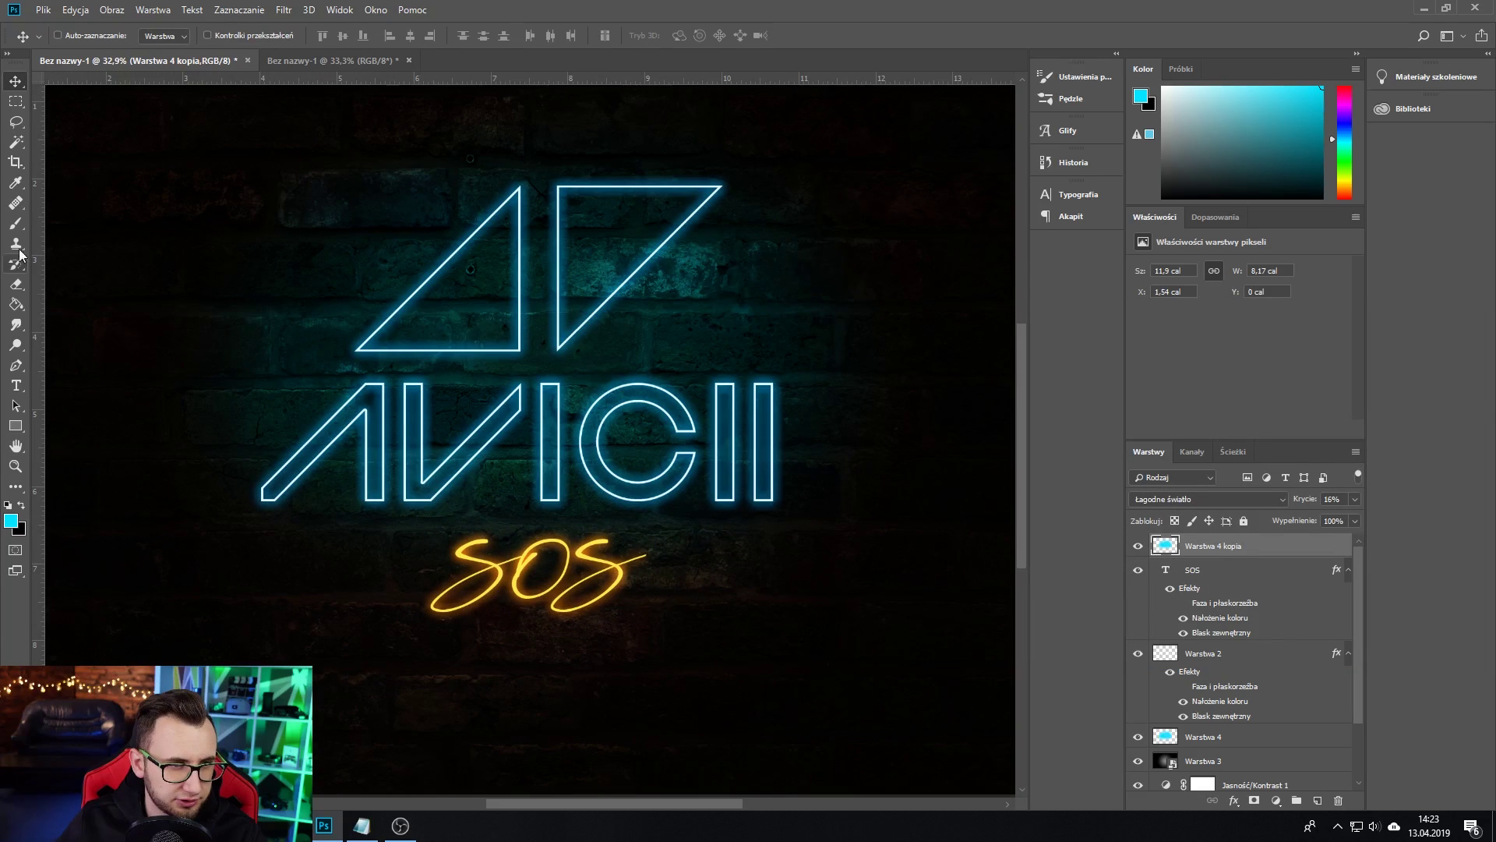
Step: Lock the two top backlight copies, including Warstwa 5 kopia, and reselect Warstwa 2
{"action": "left_click", "coordinate": [16, 224]}
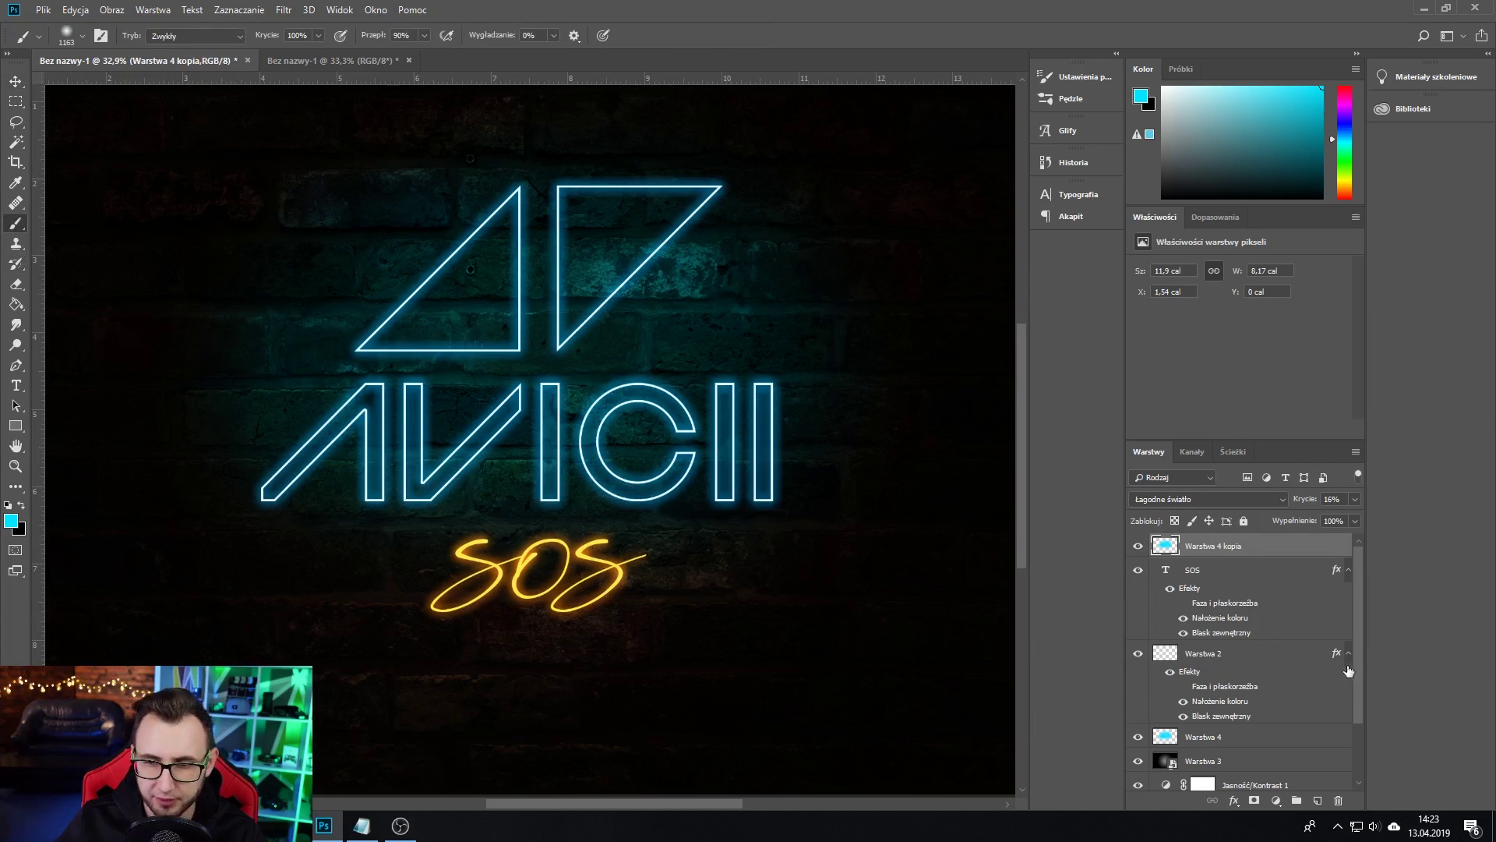
{"action": "scroll", "coordinate": [1359, 689], "scroll_direction": "down", "scroll_amount": 1}
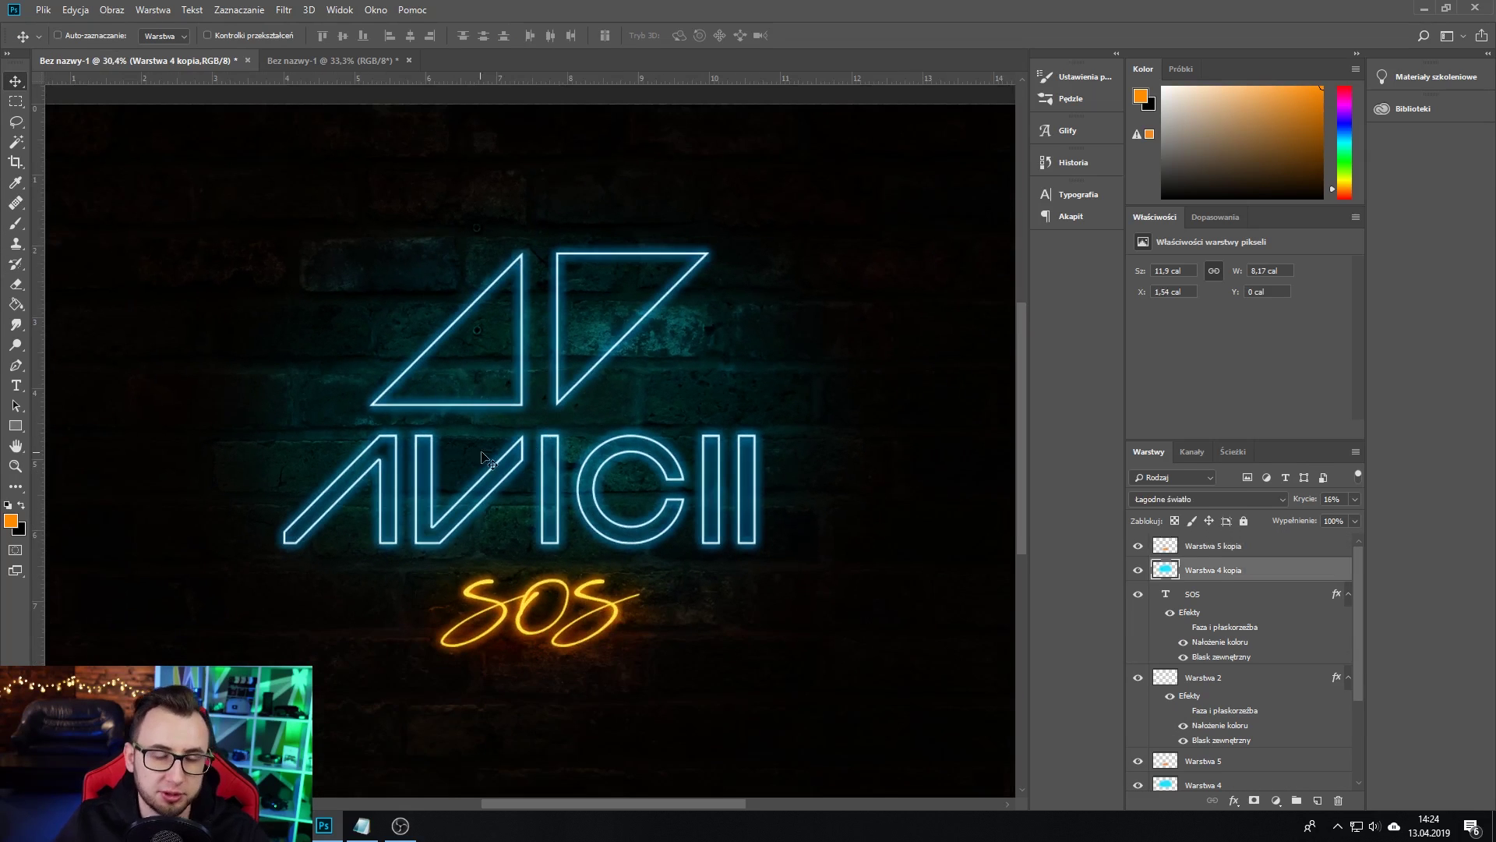
{"action": "scroll", "coordinate": [537, 409], "scroll_direction": "up", "scroll_amount": 2}
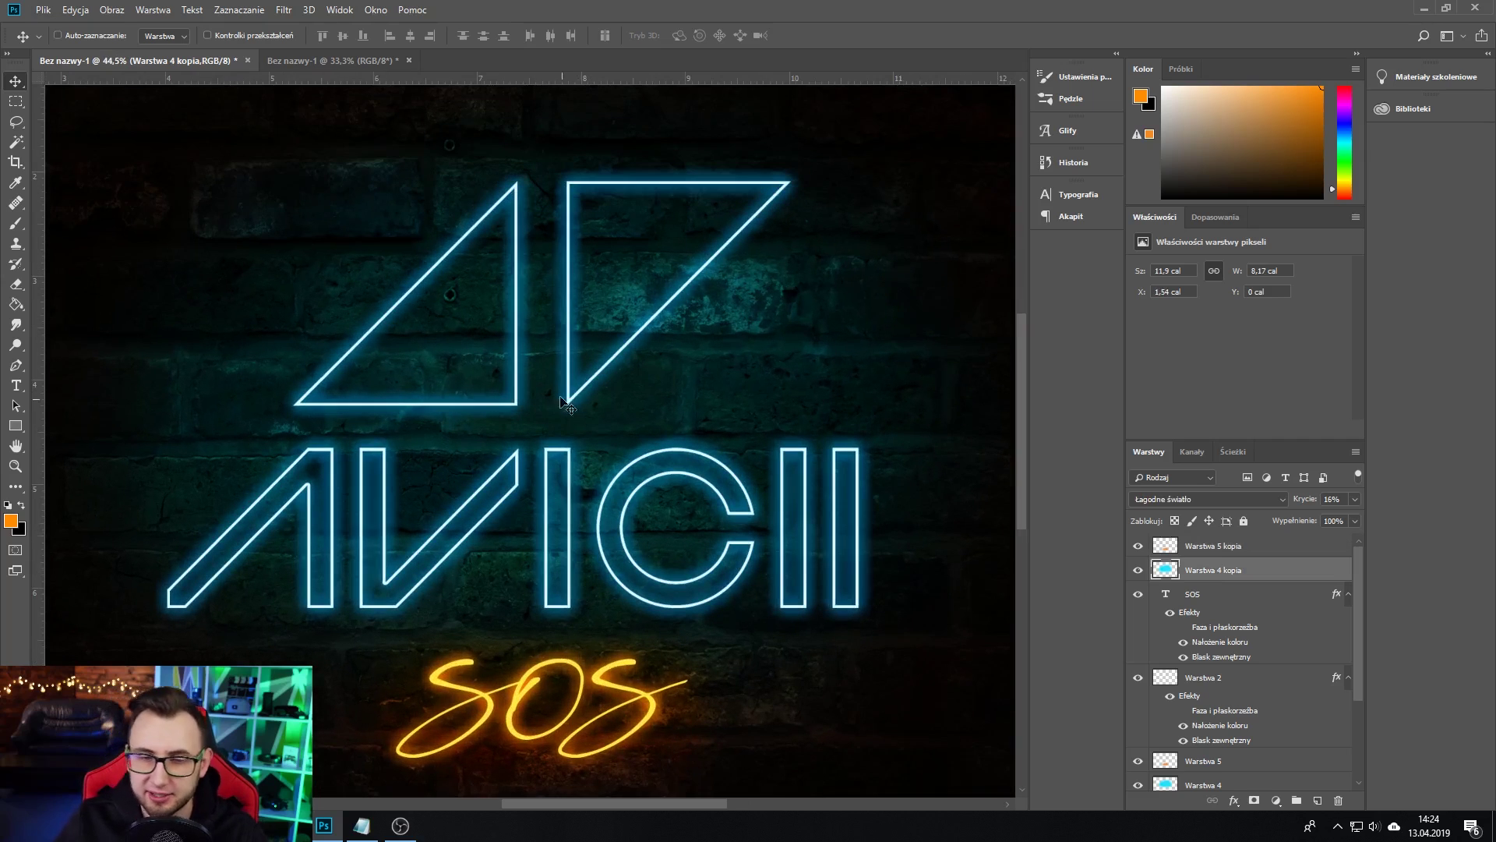
{"action": "key", "text": "ctrl"}
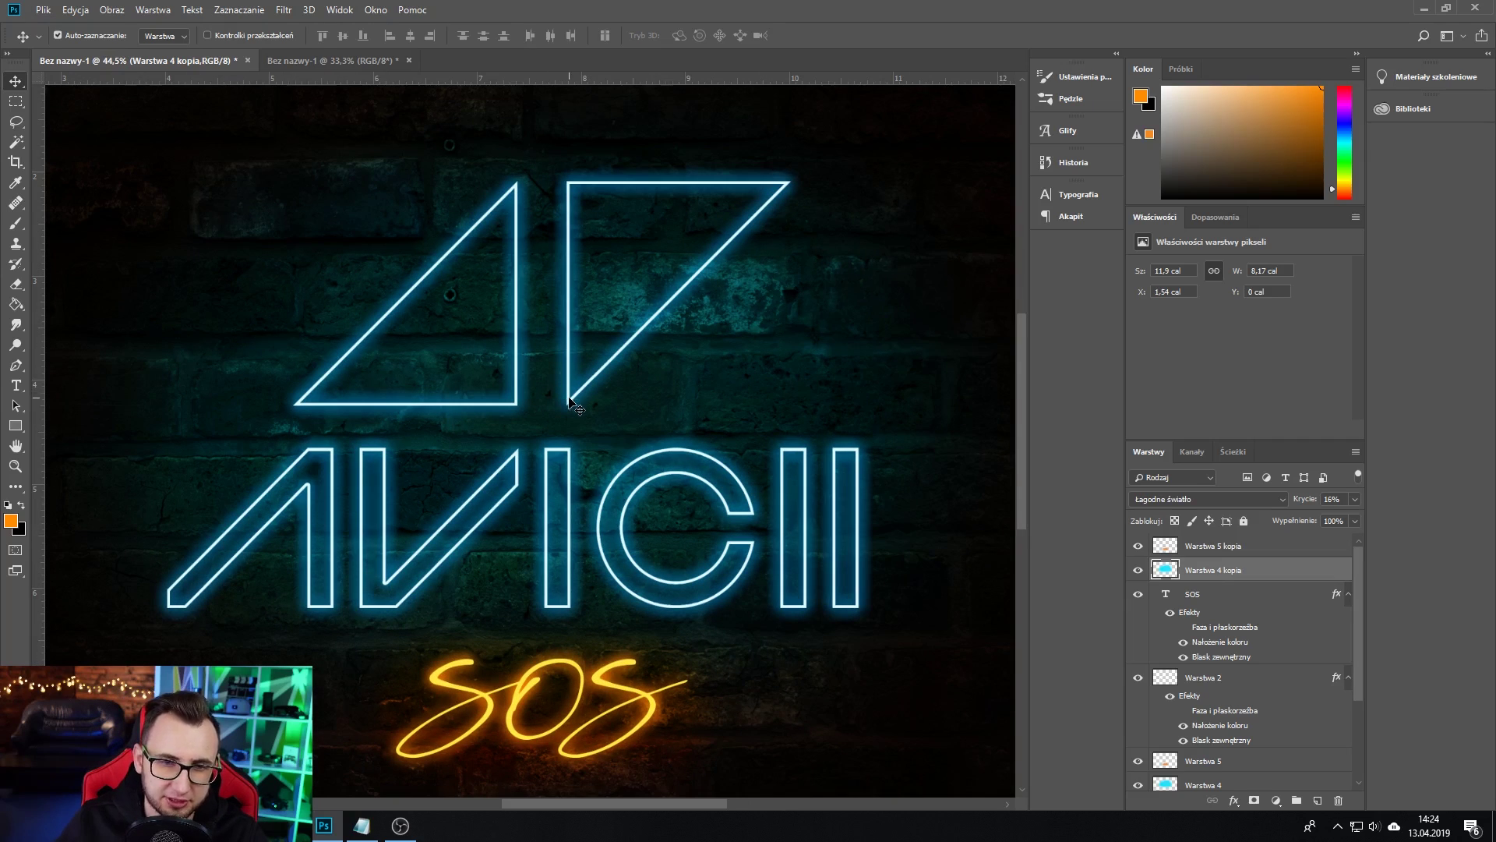
{"action": "scroll", "coordinate": [858, 537], "scroll_direction": "up", "scroll_amount": 2}
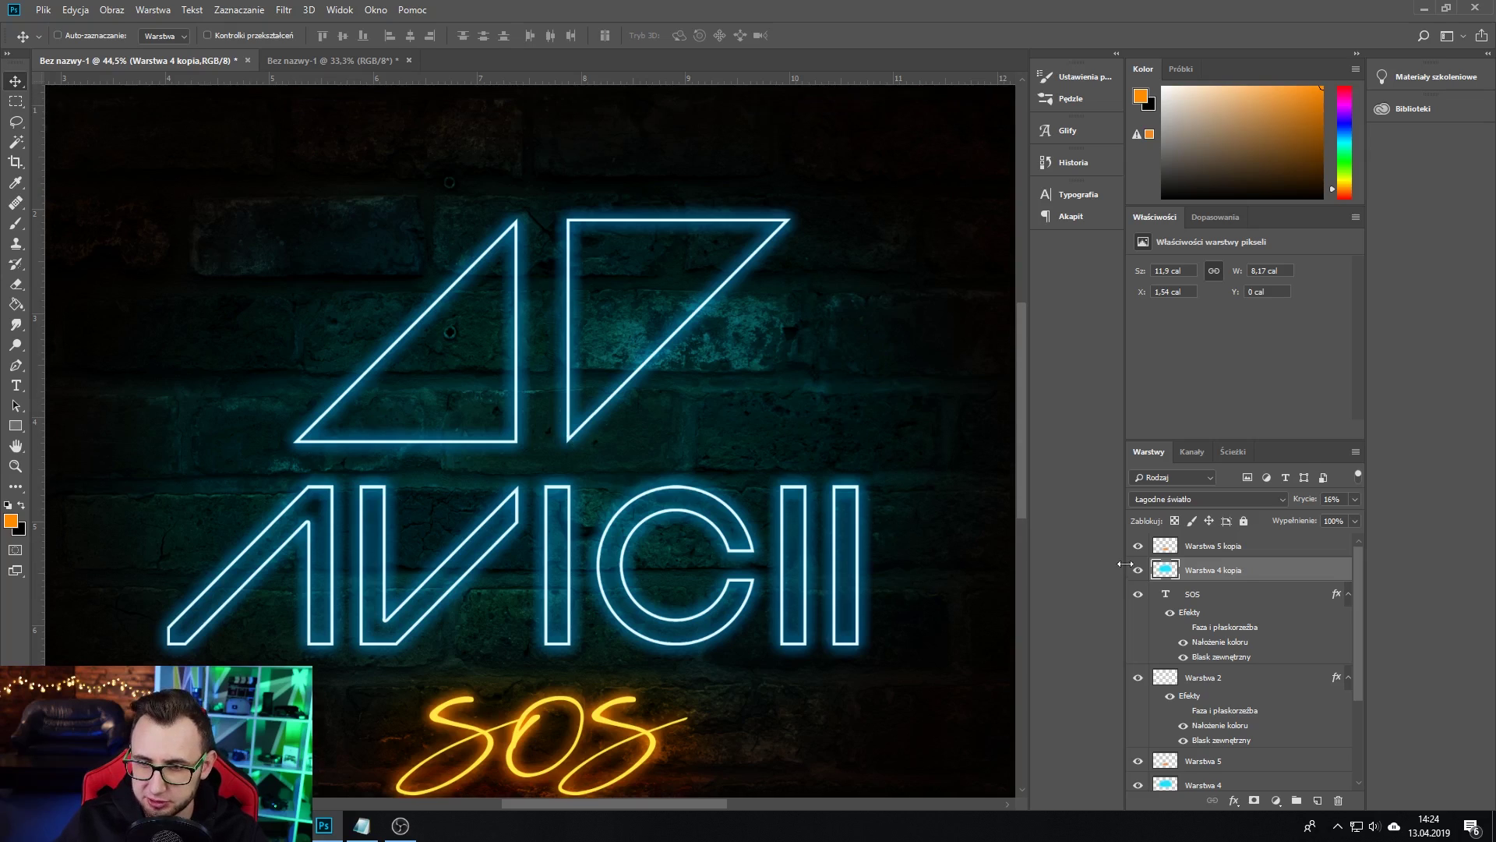
{"action": "left_click", "coordinate": [1317, 555], "text": "shift"}
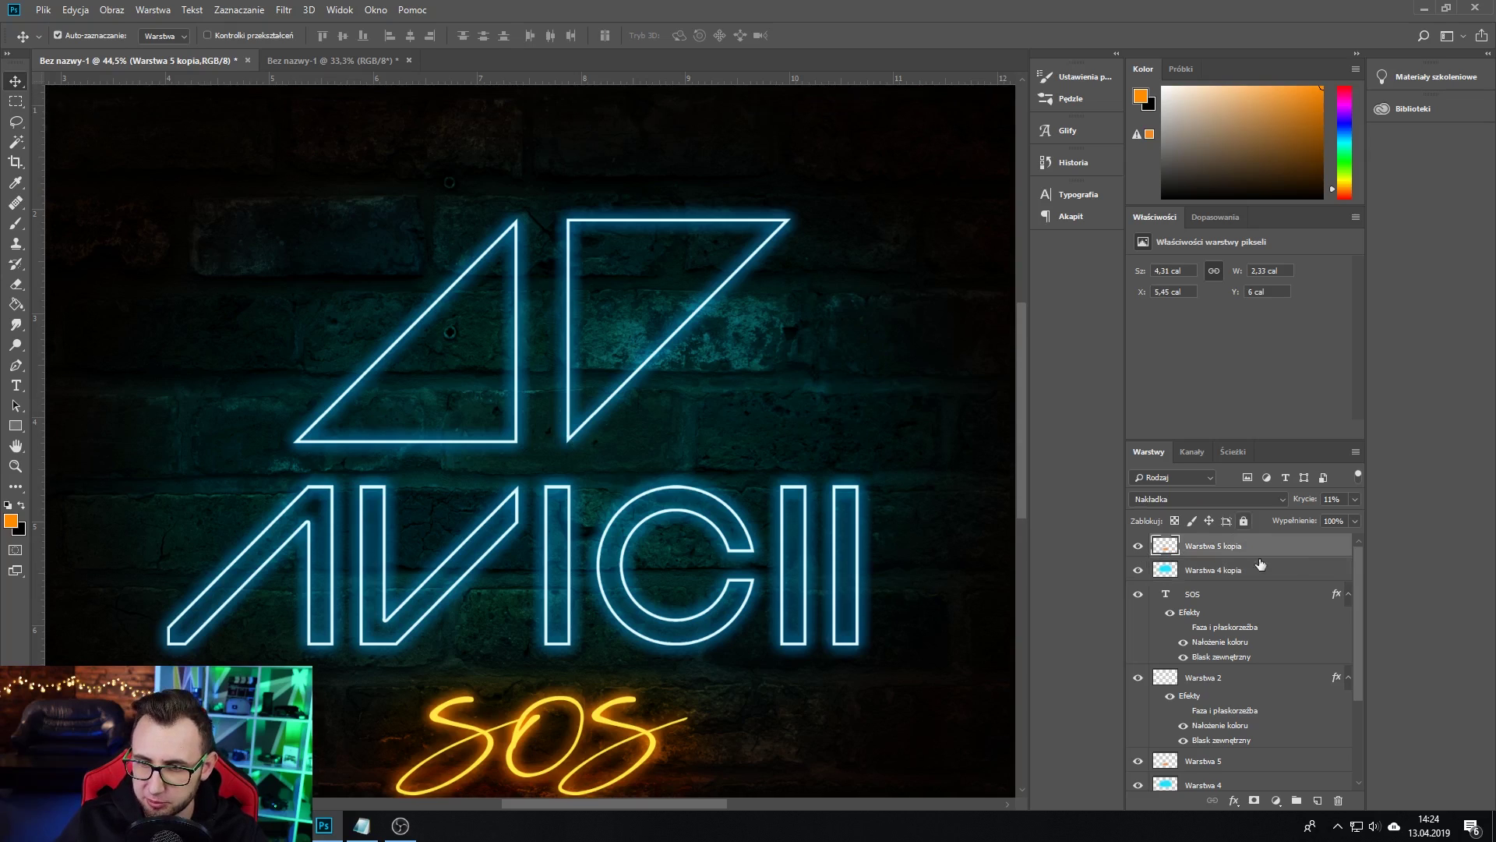
{"action": "left_click", "coordinate": [1243, 521]}
{"action": "left_click", "coordinate": [628, 401], "text": "ctrl"}
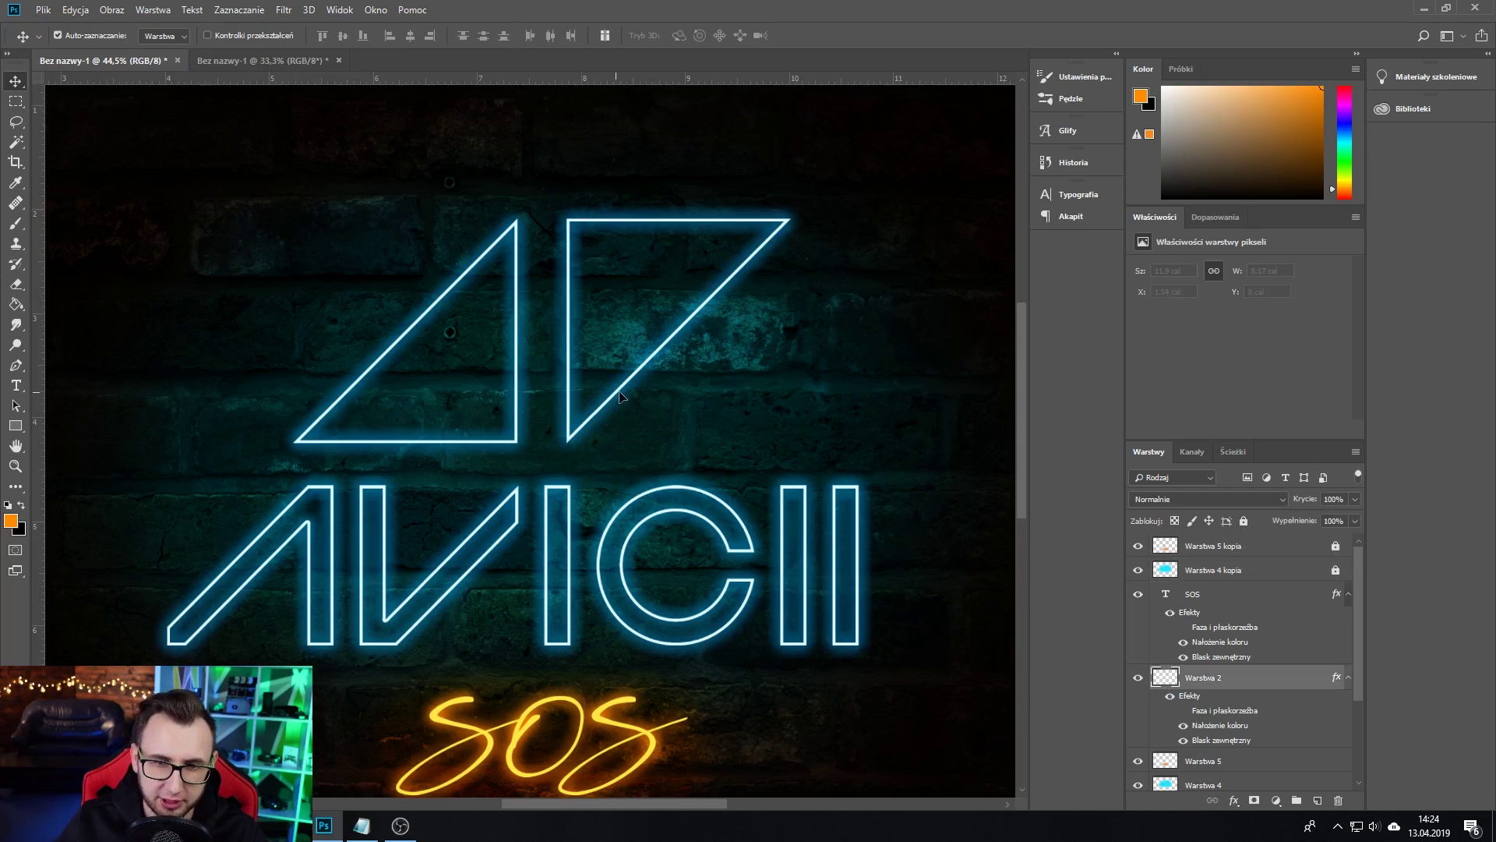
Step: Duplicate the logo layer, replace its outer glow with a black colour overlay, and offset it slightly
{"action": "scroll", "coordinate": [1262, 655], "scroll_direction": "down", "scroll_amount": 2}
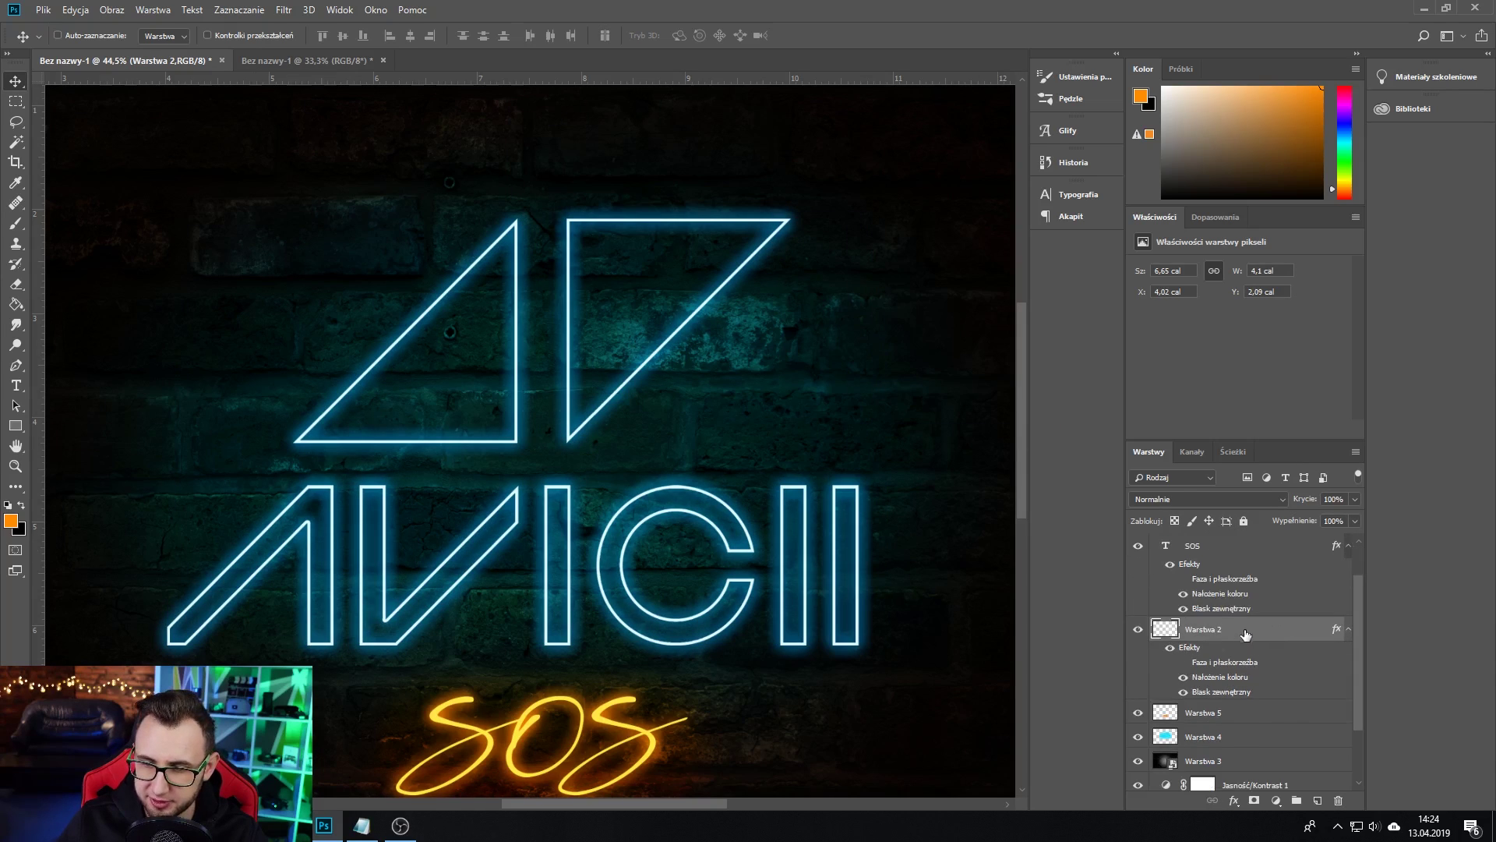
{"action": "left_click_drag", "start_coordinate": [1246, 630], "coordinate": [1253, 697]}
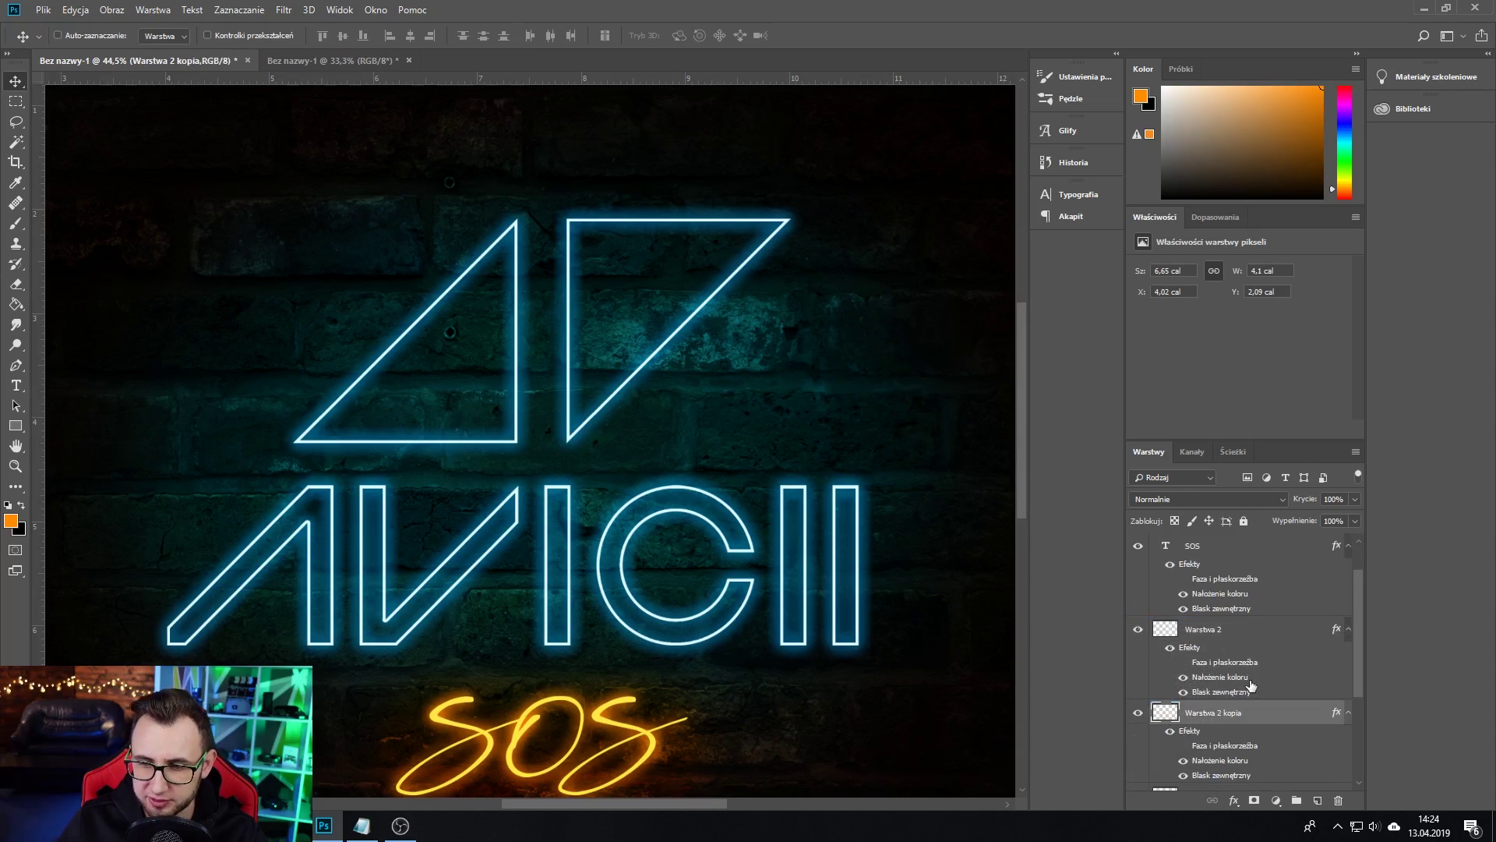
{"action": "double_click", "coordinate": [1295, 715]}
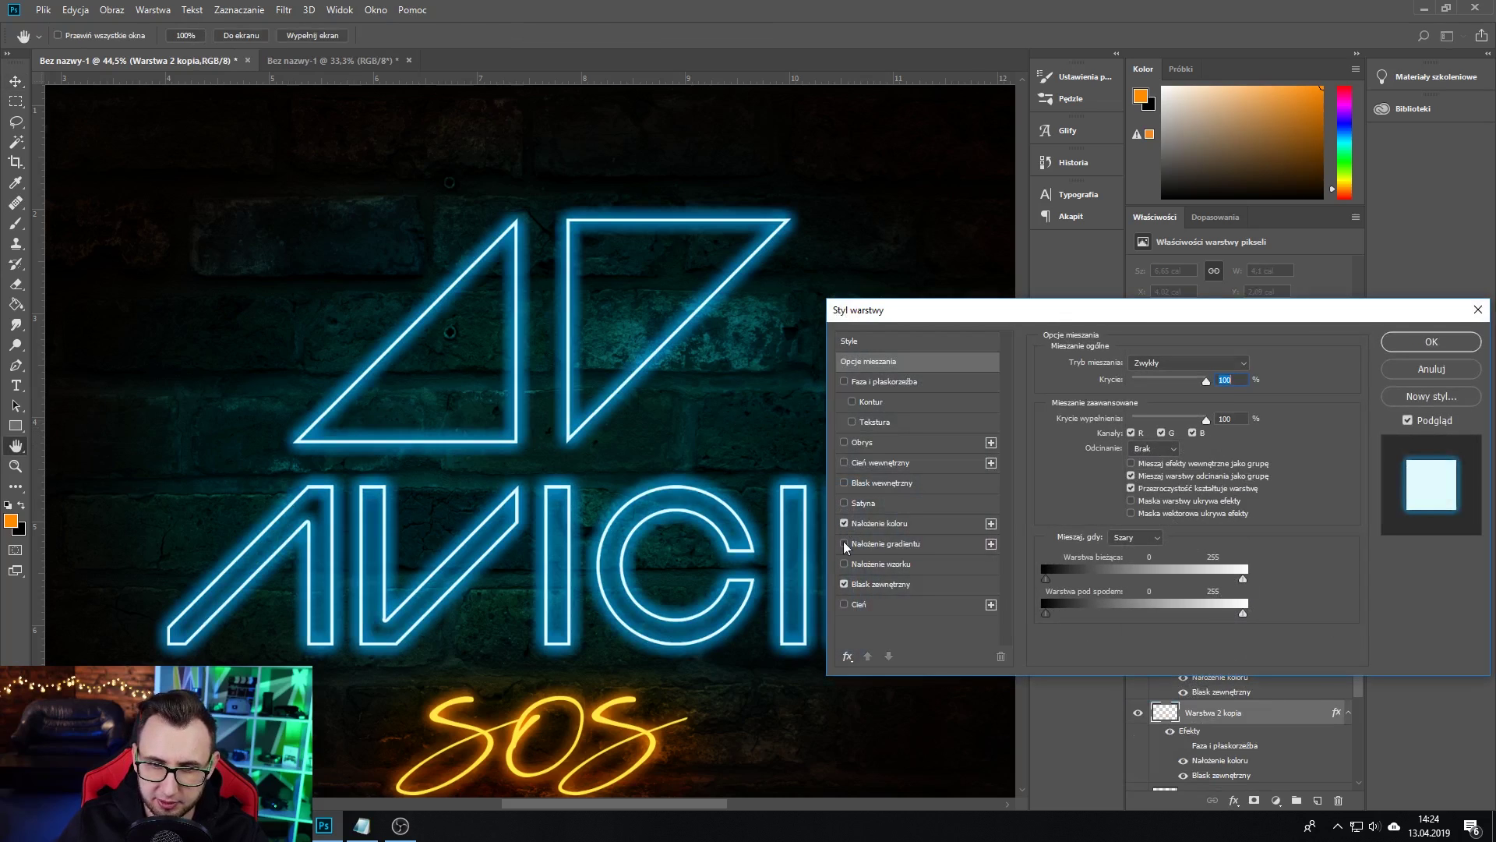
{"action": "left_click", "coordinate": [844, 583]}
{"action": "left_click", "coordinate": [900, 523]}
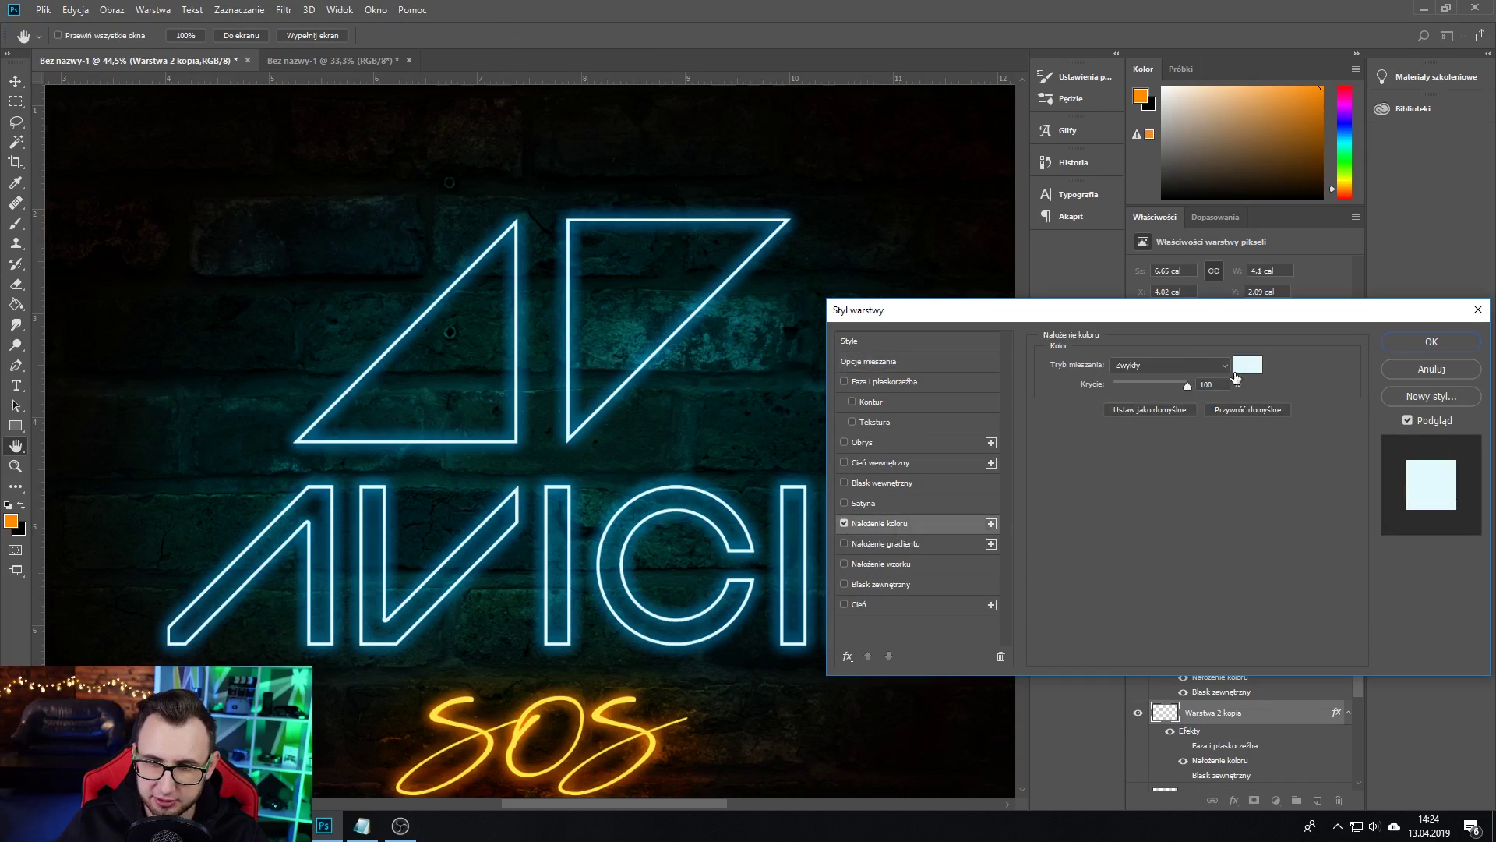
{"action": "left_click", "coordinate": [1235, 364]}
{"action": "left_click", "coordinate": [858, 701]}
{"action": "left_click", "coordinate": [1116, 452]}
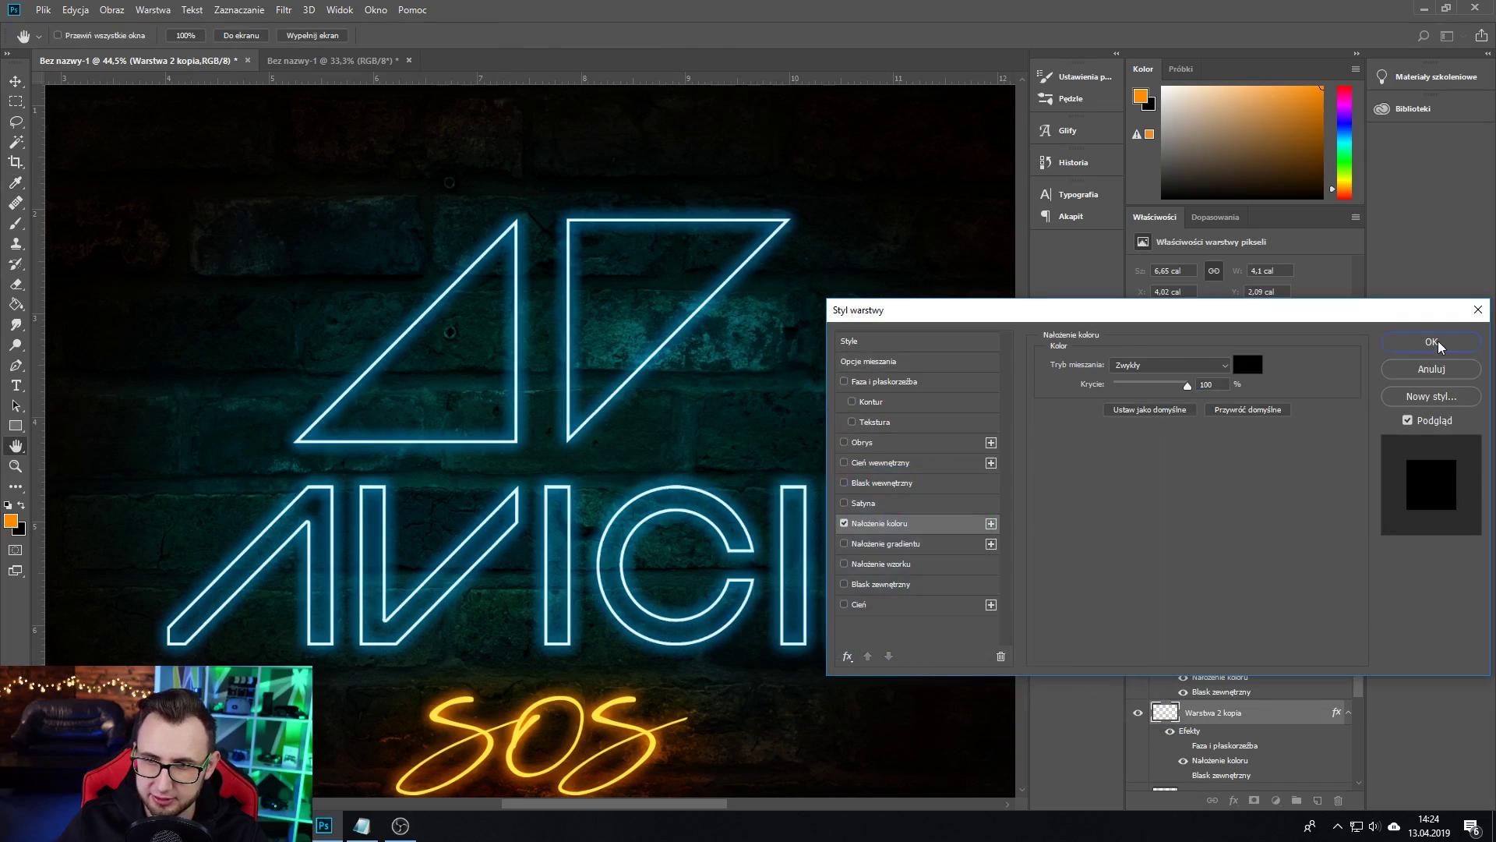
{"action": "left_click", "coordinate": [1439, 347]}
{"action": "left_click_drag", "start_coordinate": [701, 409], "coordinate": [705, 410]}
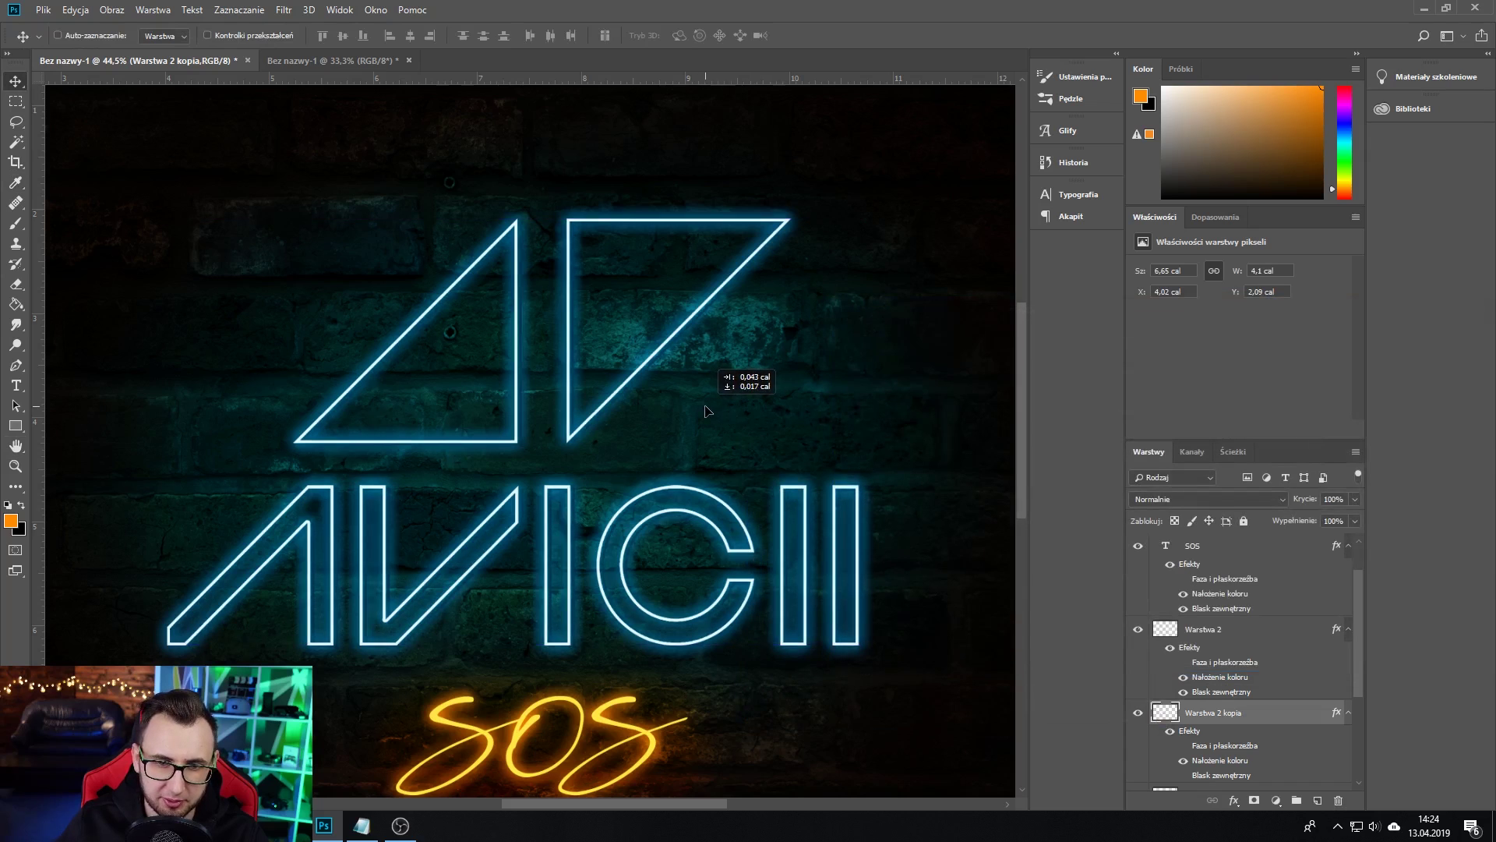
Step: Soften the black logo copy with a Gaussian blur
{"action": "scroll", "coordinate": [616, 394], "scroll_direction": "up", "scroll_amount": 3}
{"action": "scroll", "coordinate": [617, 394], "scroll_direction": "up", "scroll_amount": 3}
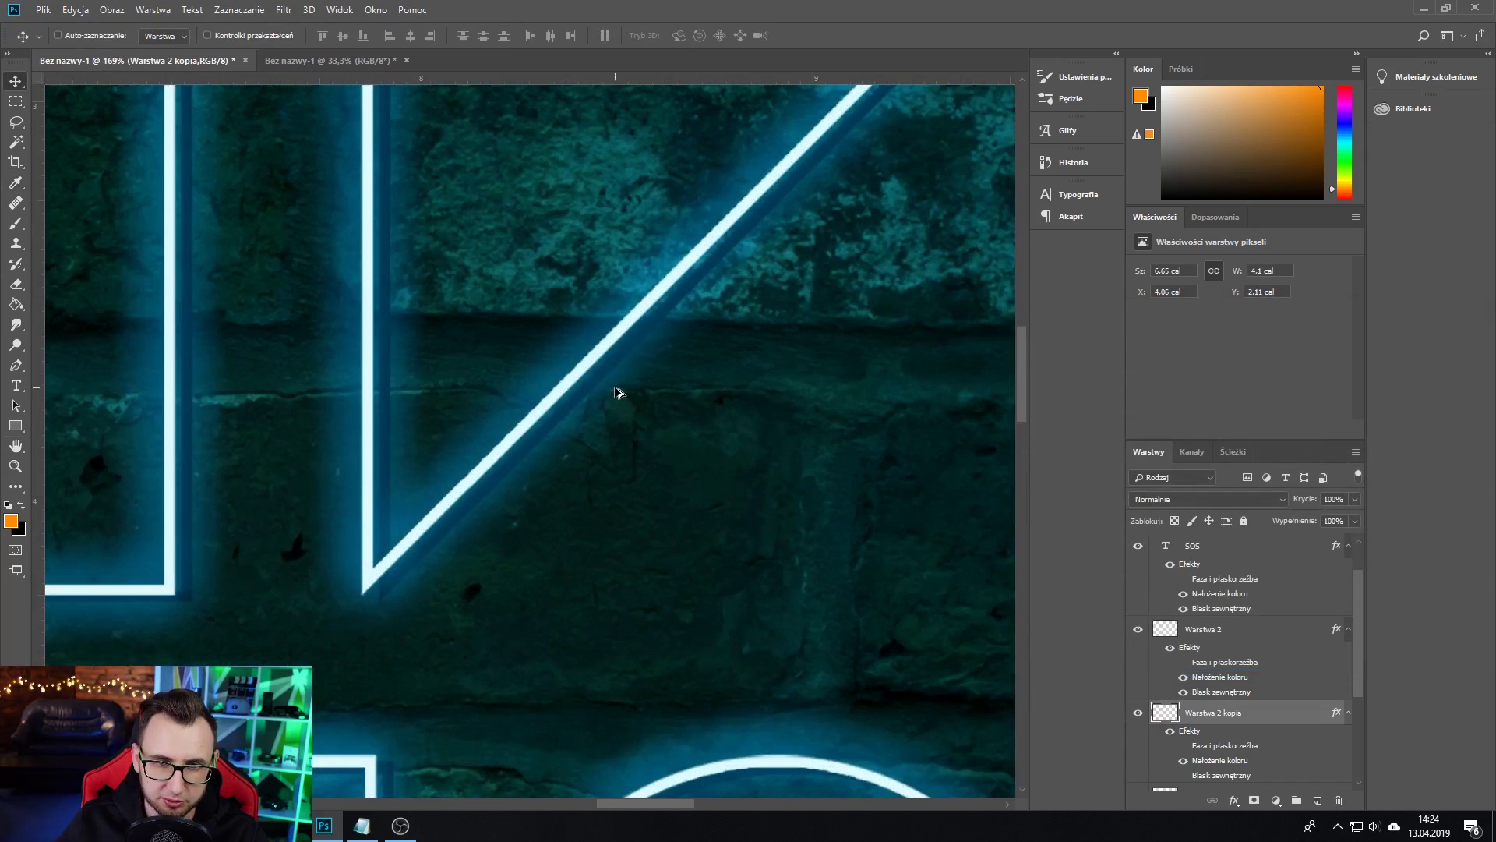
{"action": "scroll", "coordinate": [628, 378], "scroll_direction": "down", "scroll_amount": 2}
{"action": "scroll", "coordinate": [622, 382], "scroll_direction": "down", "scroll_amount": 2}
{"action": "scroll", "coordinate": [621, 383], "scroll_direction": "down", "scroll_amount": 2}
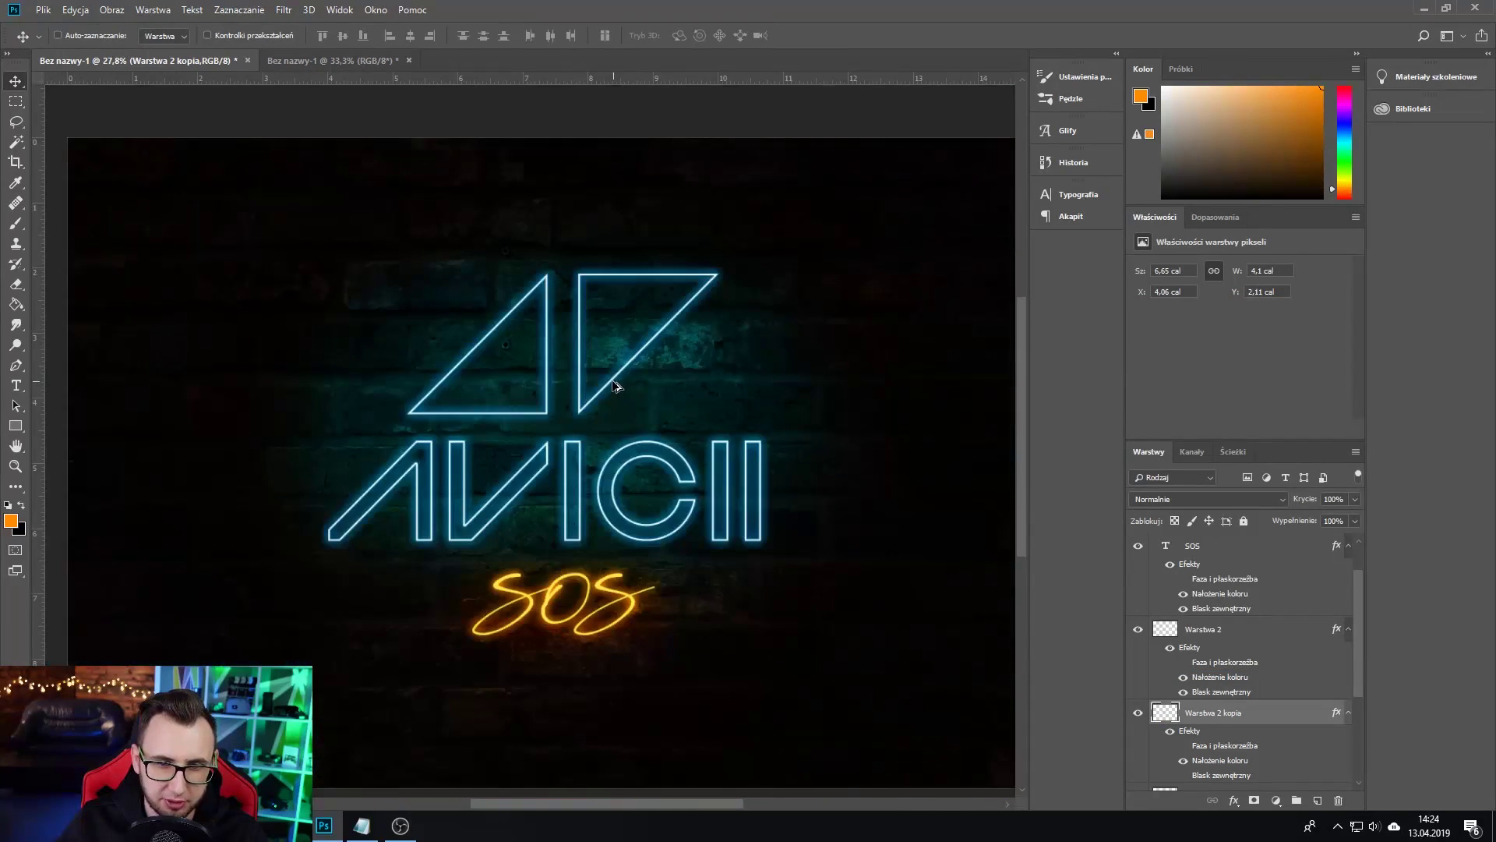
{"action": "scroll", "coordinate": [610, 438], "scroll_direction": "up", "scroll_amount": 2}
{"action": "scroll", "coordinate": [624, 450], "scroll_direction": "up", "scroll_amount": 1}
{"action": "scroll", "coordinate": [645, 467], "scroll_direction": "down", "scroll_amount": 1}
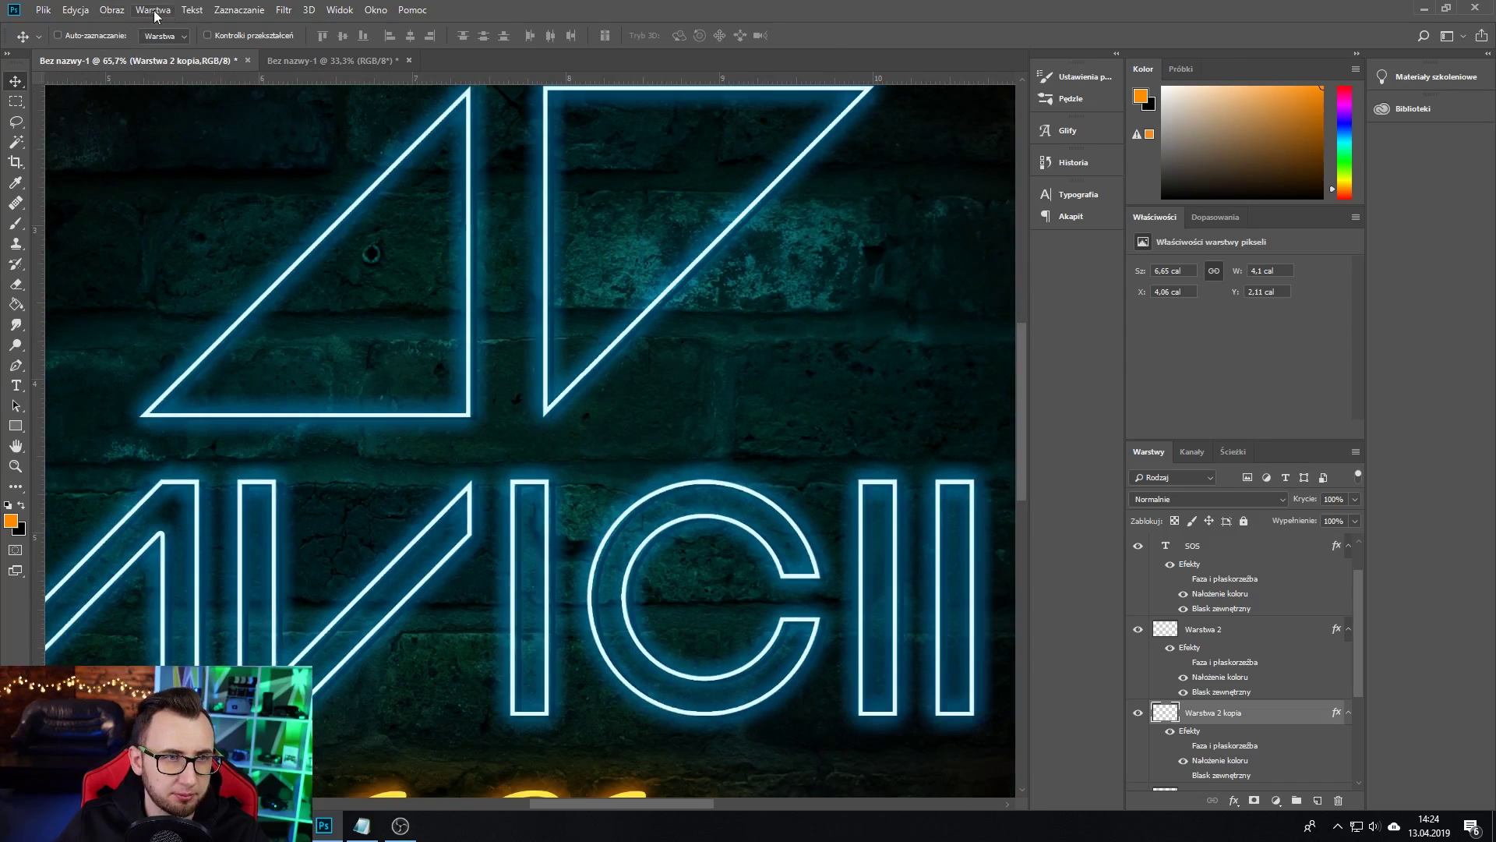
{"action": "left_click", "coordinate": [282, 10]}
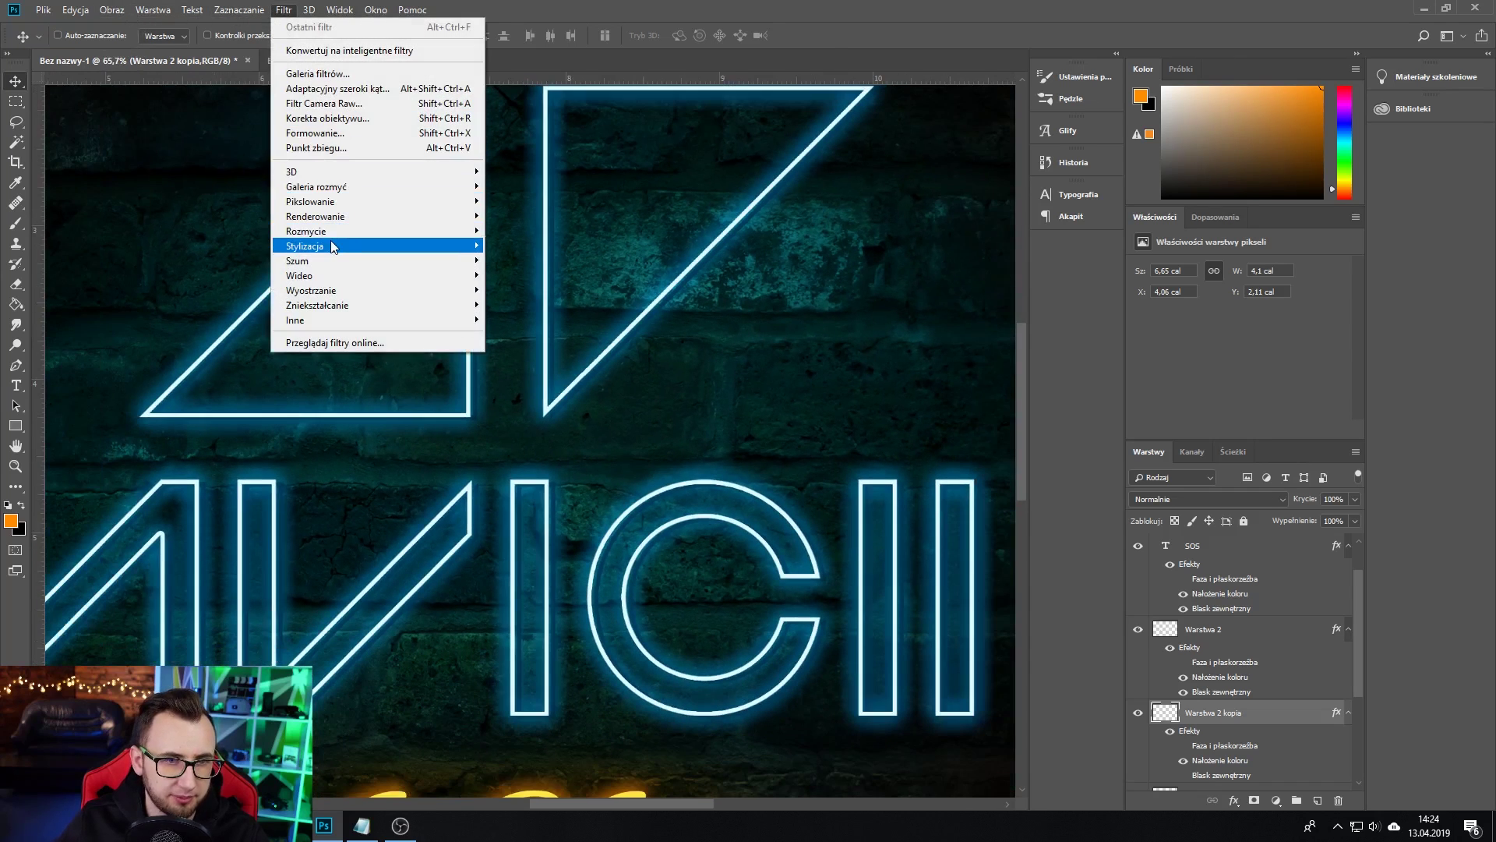
{"action": "mouse_move", "coordinate": [306, 231]}
{"action": "left_click", "coordinate": [560, 278]}
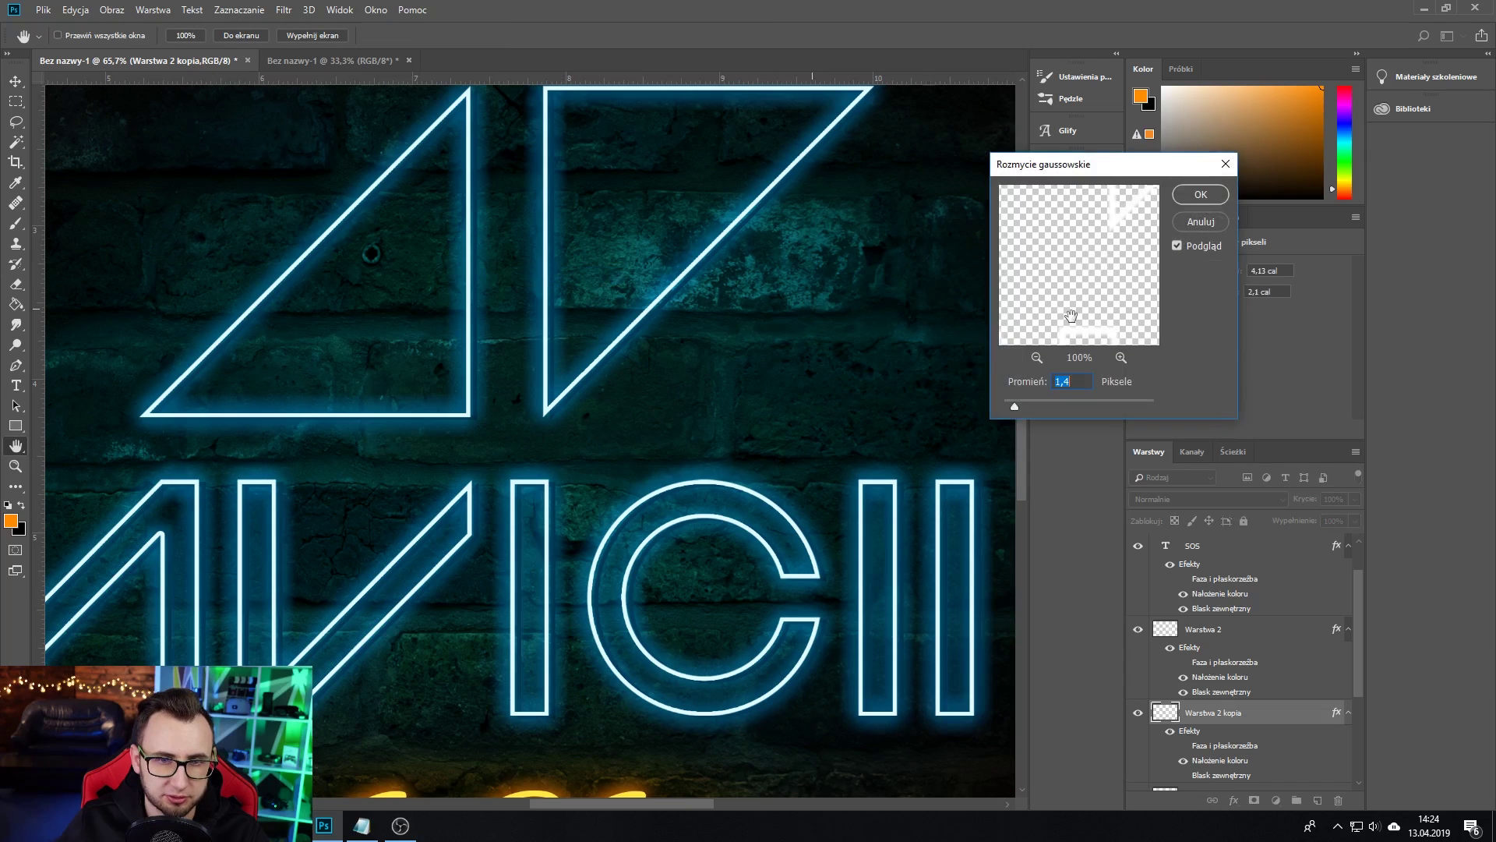
{"action": "left_click", "coordinate": [1198, 194]}
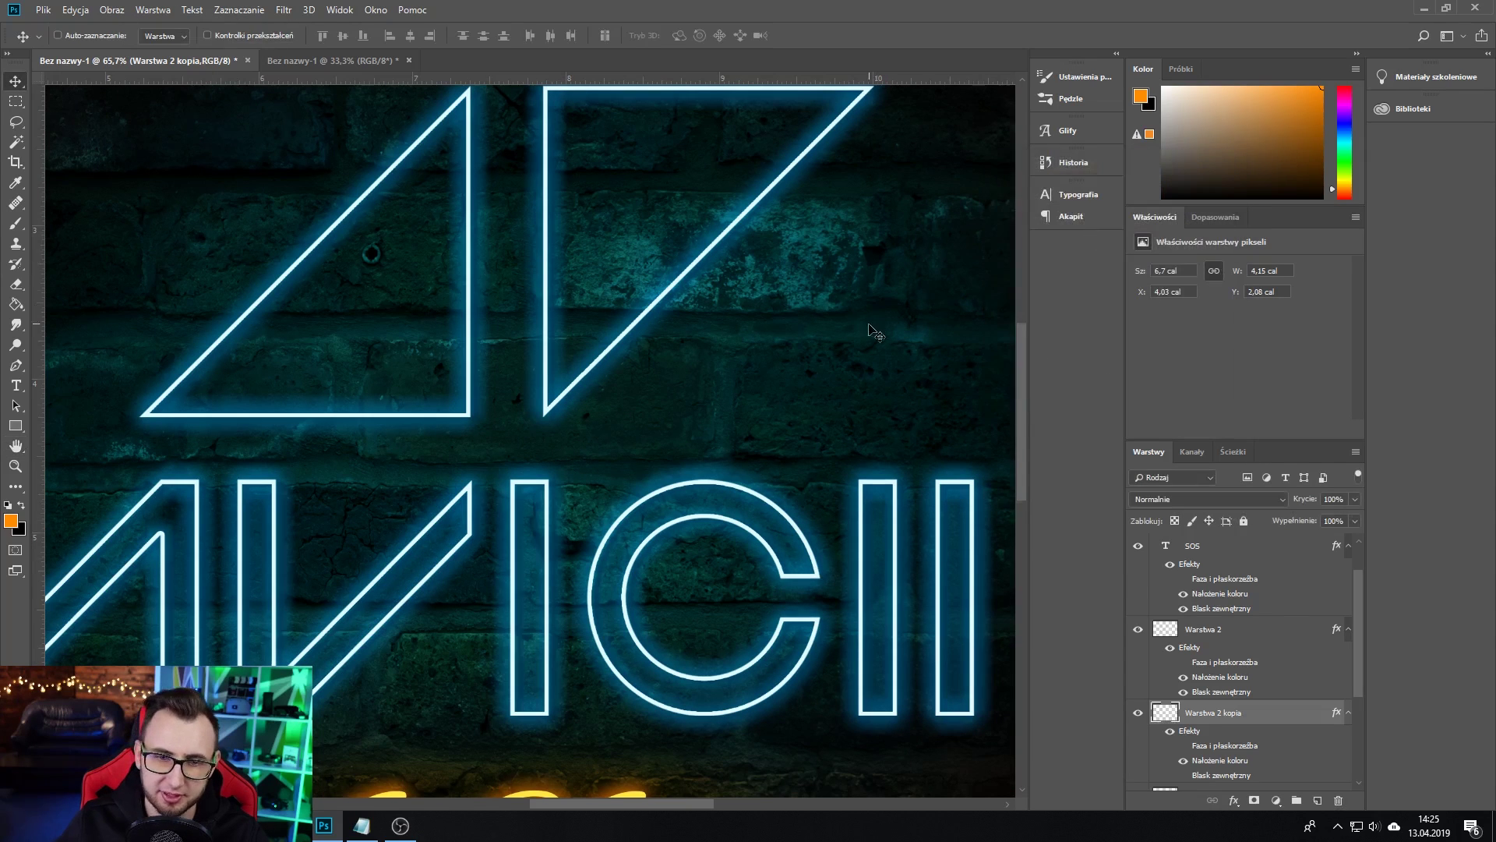
{"action": "scroll", "coordinate": [869, 328], "scroll_direction": "down", "scroll_amount": 3}
{"action": "scroll", "coordinate": [875, 324], "scroll_direction": "down", "scroll_amount": 3}
{"action": "scroll", "coordinate": [640, 583], "scroll_direction": "down", "scroll_amount": 3}
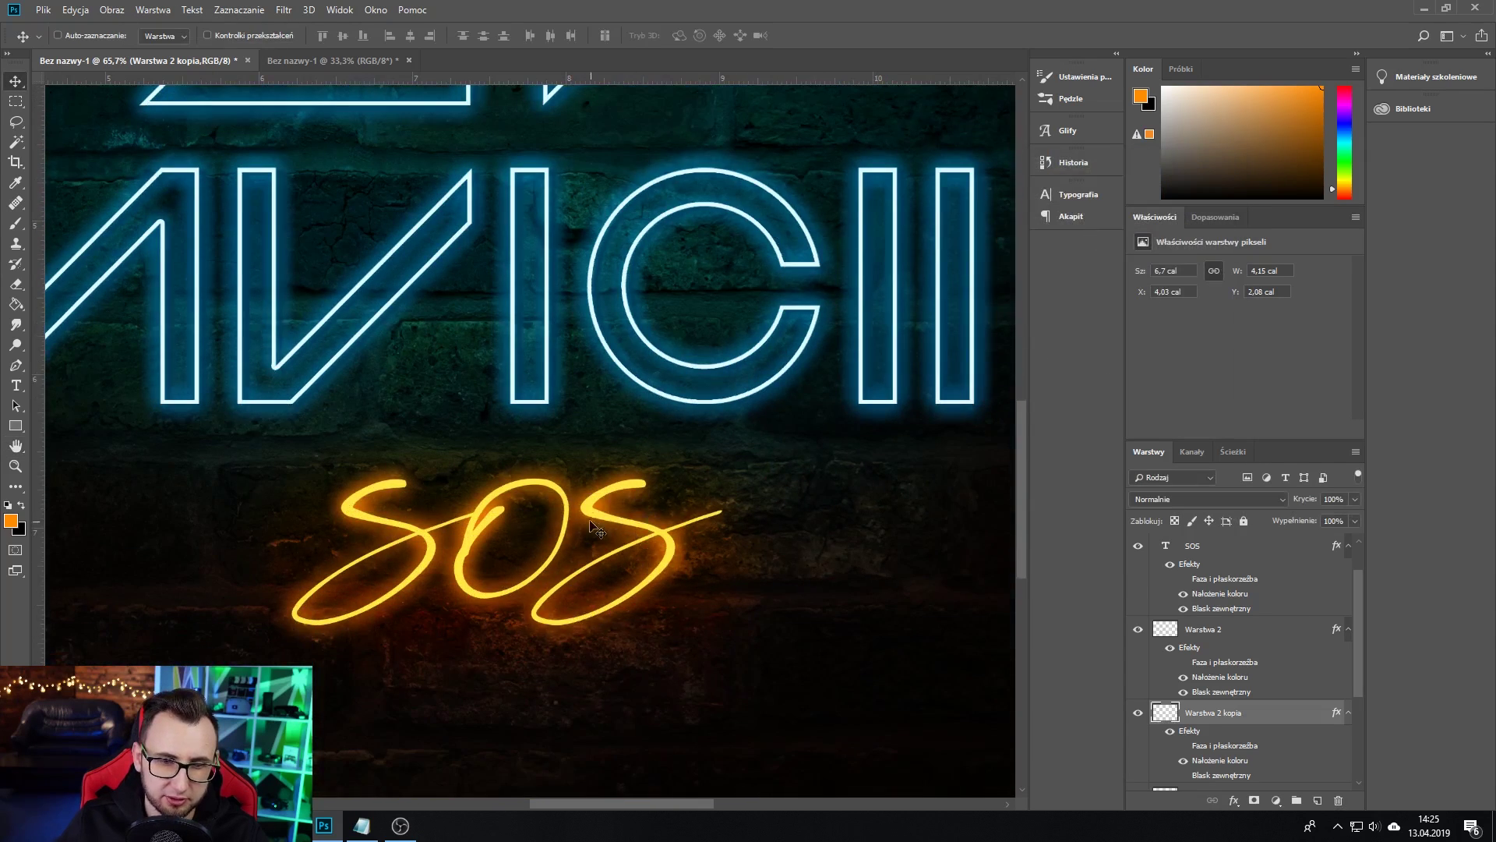
{"action": "left_click", "coordinate": [1249, 551]}
Step: Duplicate the SOS layer and give the copy a black (000000) Color Overlay with Outer Glow off
{"action": "left_click_drag", "start_coordinate": [1249, 550], "coordinate": [1280, 637]}
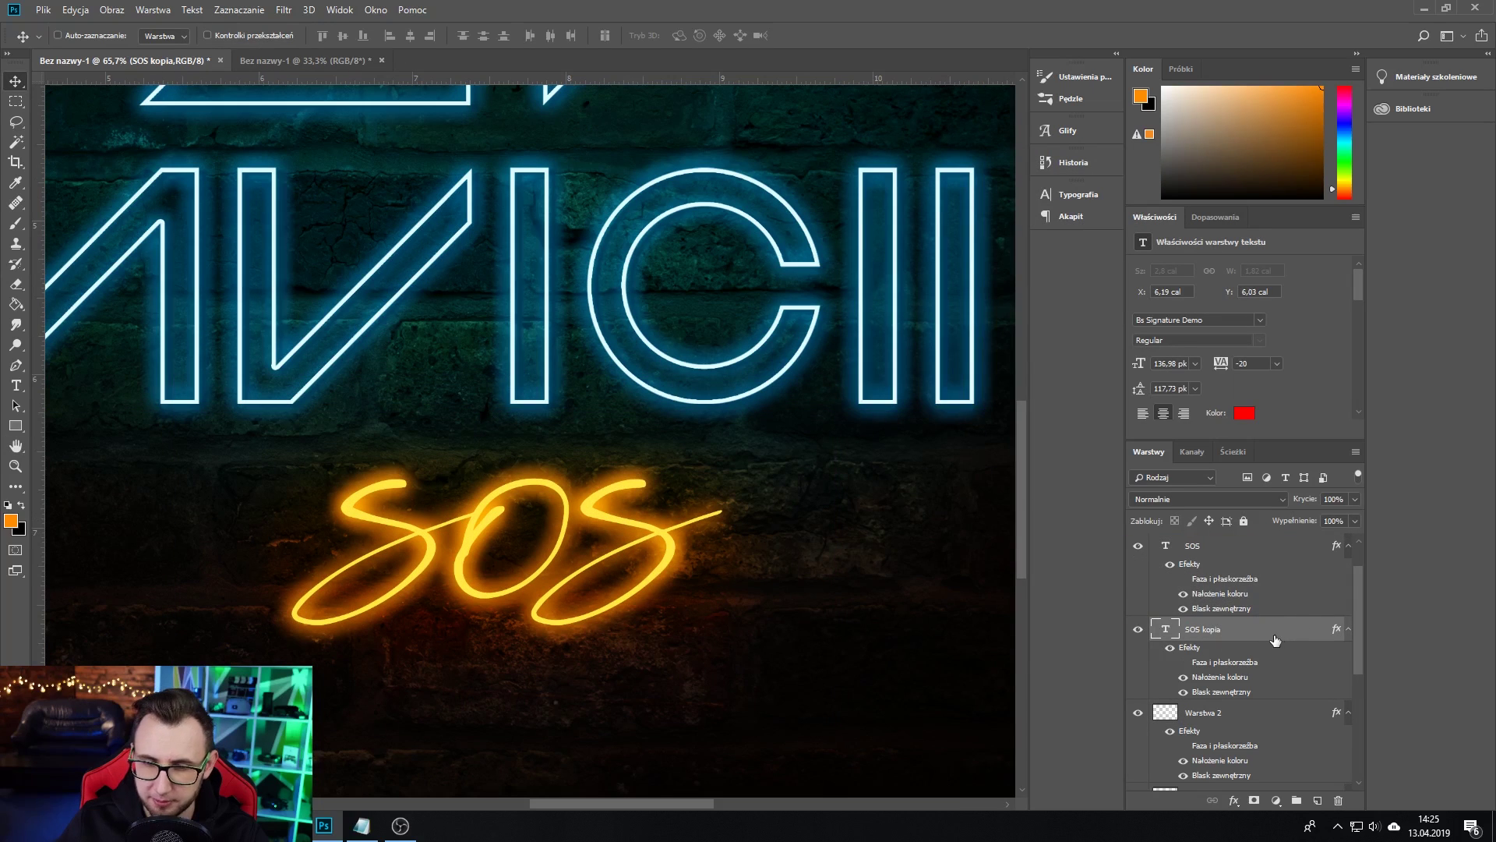
{"action": "double_click", "coordinate": [1275, 640]}
{"action": "left_click", "coordinate": [844, 583]}
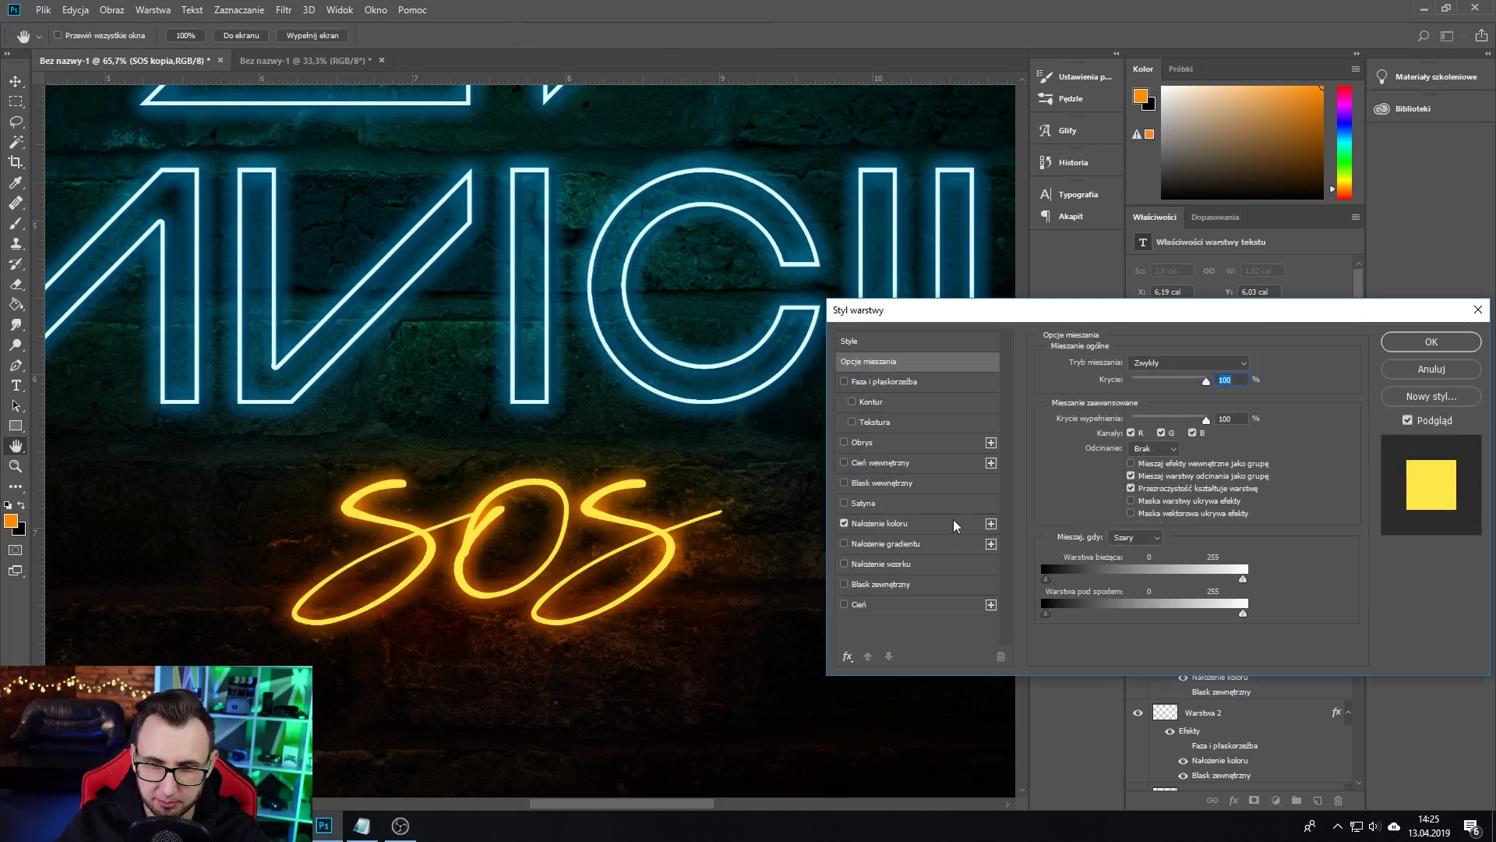
{"action": "left_click", "coordinate": [955, 523]}
{"action": "left_click", "coordinate": [1240, 368]}
{"action": "type", "text": "000000"}
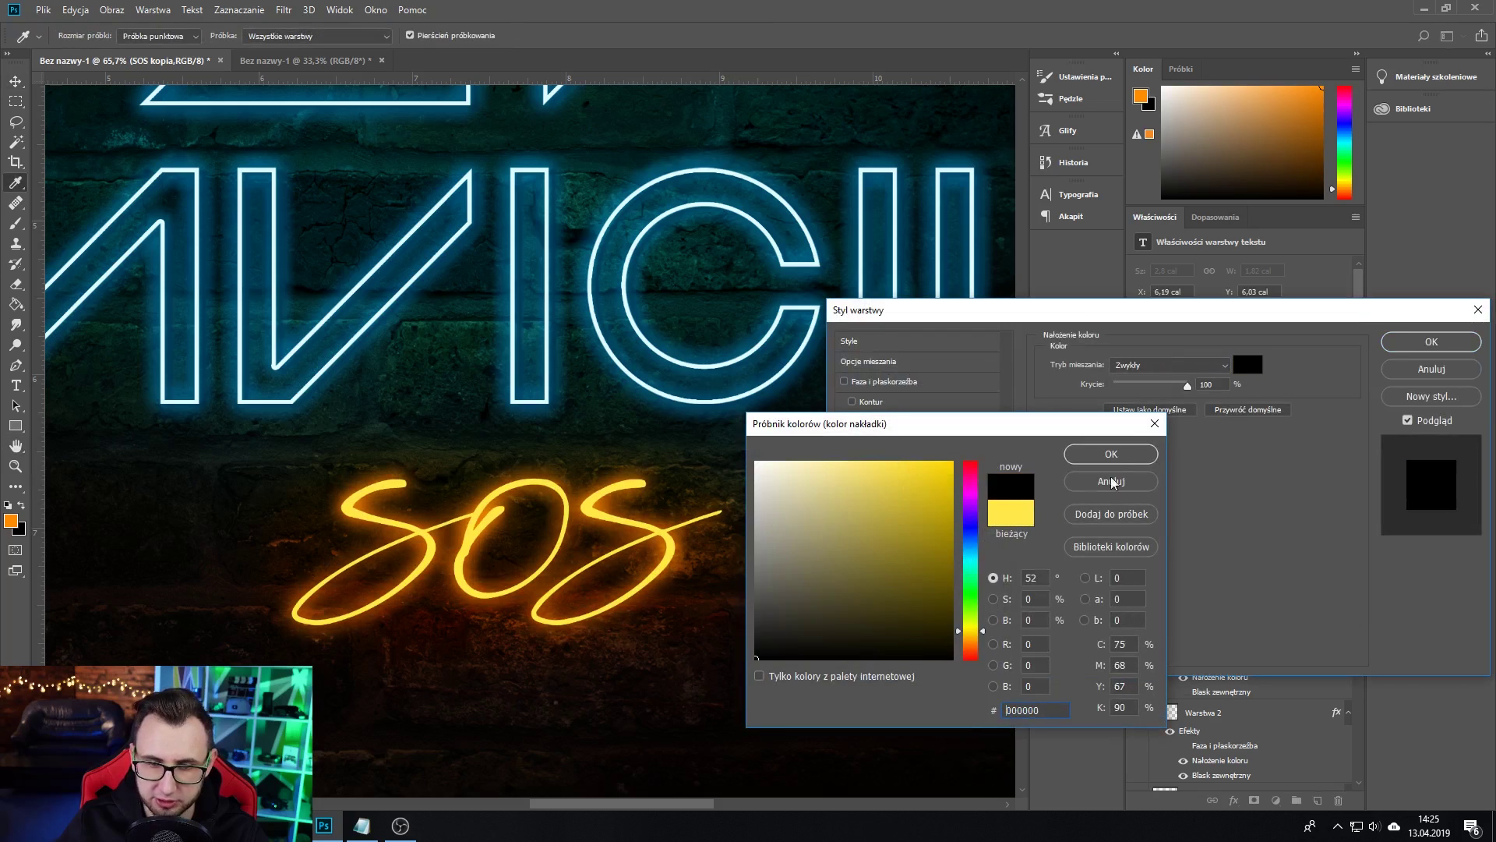
{"action": "key", "text": "Return"}
{"action": "key", "text": "Return"}
Step: Offset the black SOS copy slightly and Gaussian-blur it as a smart object
{"action": "left_click_drag", "start_coordinate": [686, 554], "coordinate": [690, 560]}
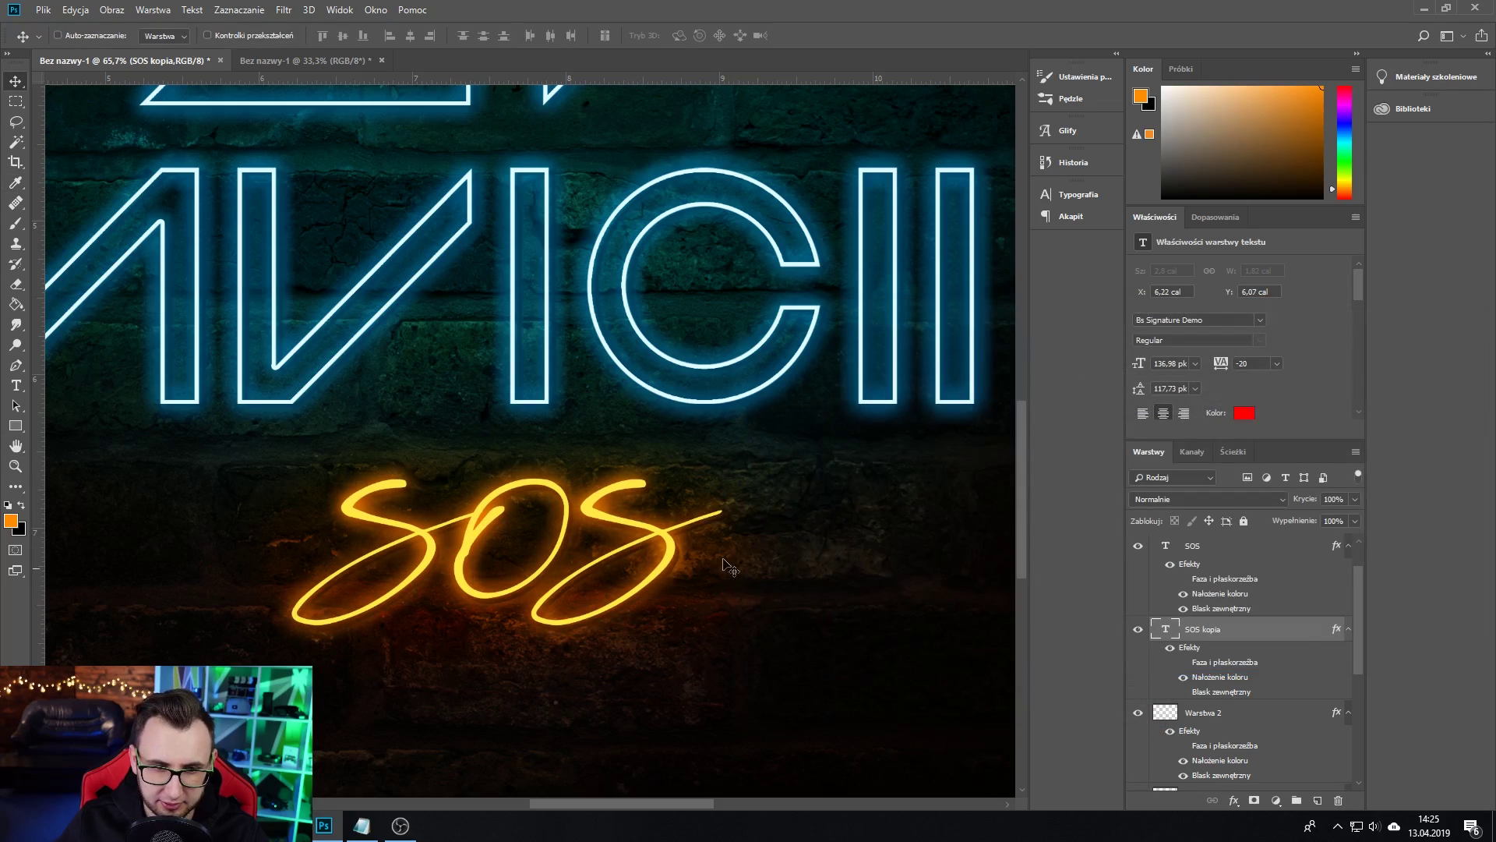
{"action": "left_click", "coordinate": [284, 9]}
{"action": "mouse_move", "coordinate": [306, 231]}
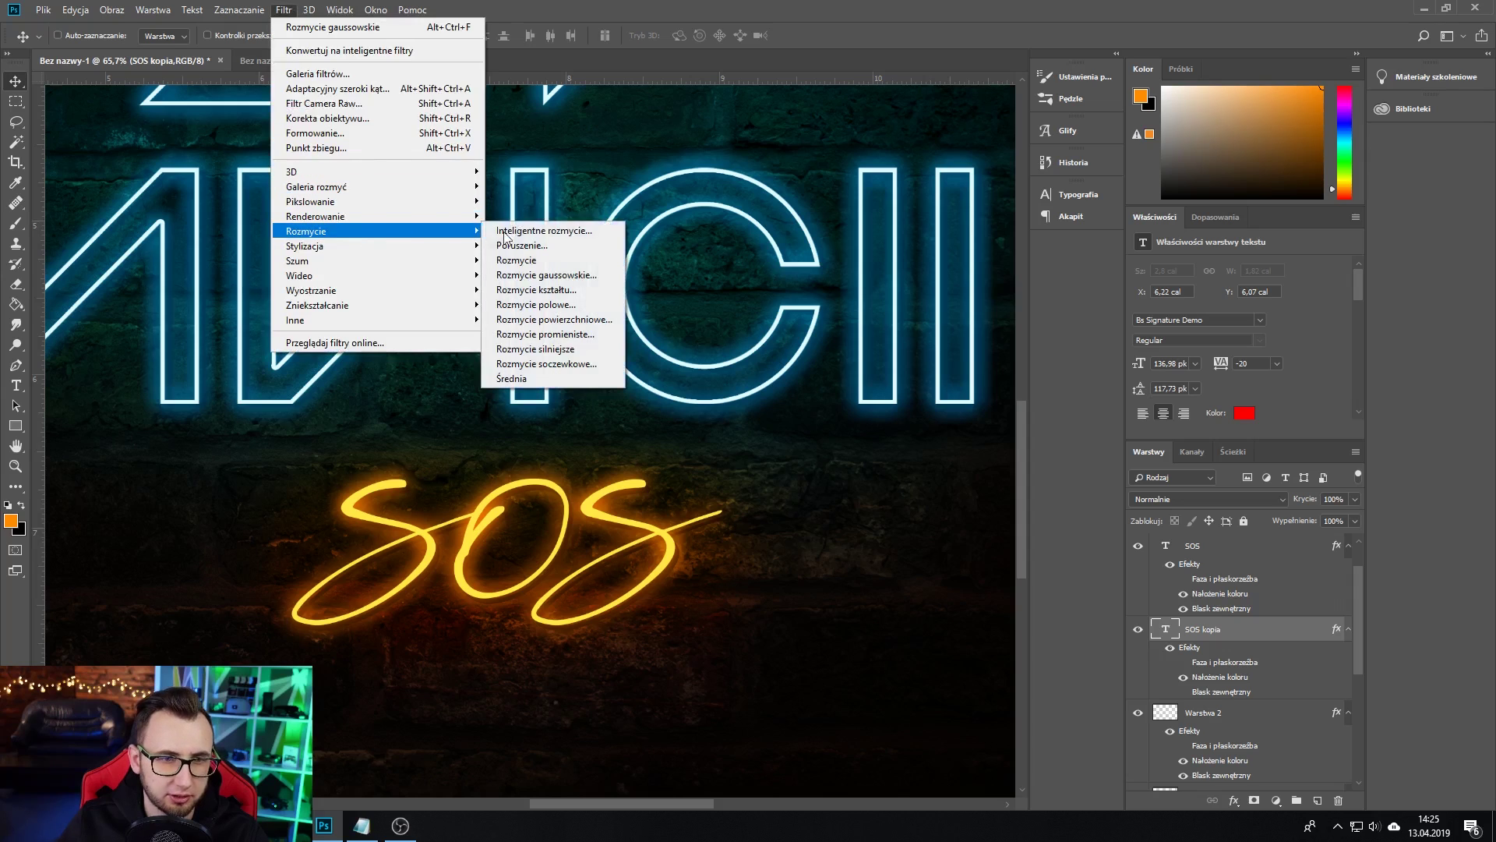
{"action": "left_click", "coordinate": [544, 275]}
{"action": "left_click", "coordinate": [787, 308]}
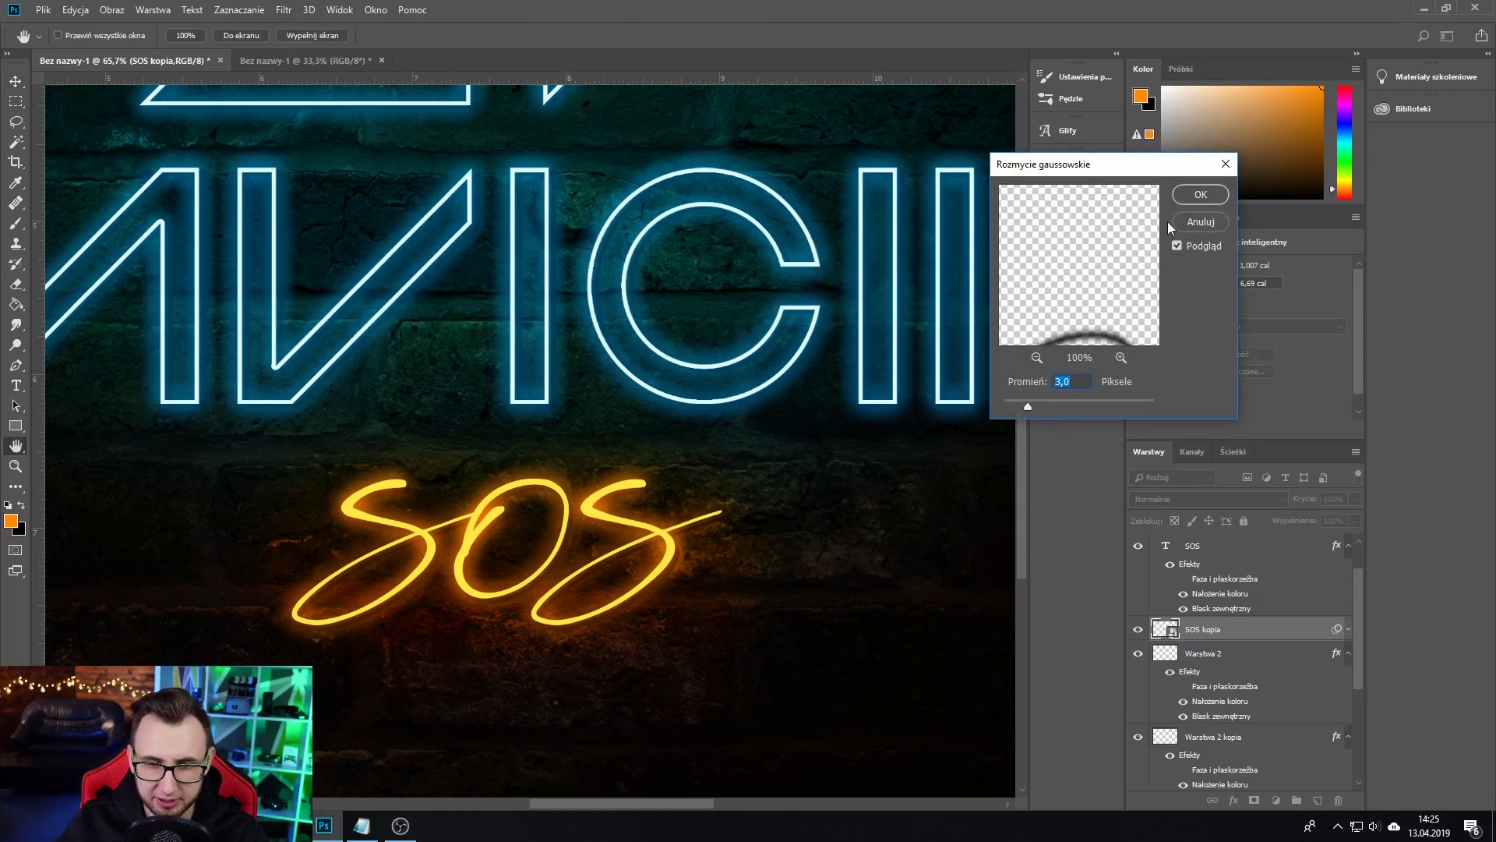
{"action": "left_click", "coordinate": [1199, 195]}
{"action": "key", "text": "v"}
{"action": "scroll", "coordinate": [491, 341], "scroll_direction": "down", "scroll_amount": 3}
{"action": "scroll", "coordinate": [491, 341], "scroll_direction": "down", "scroll_amount": 3}
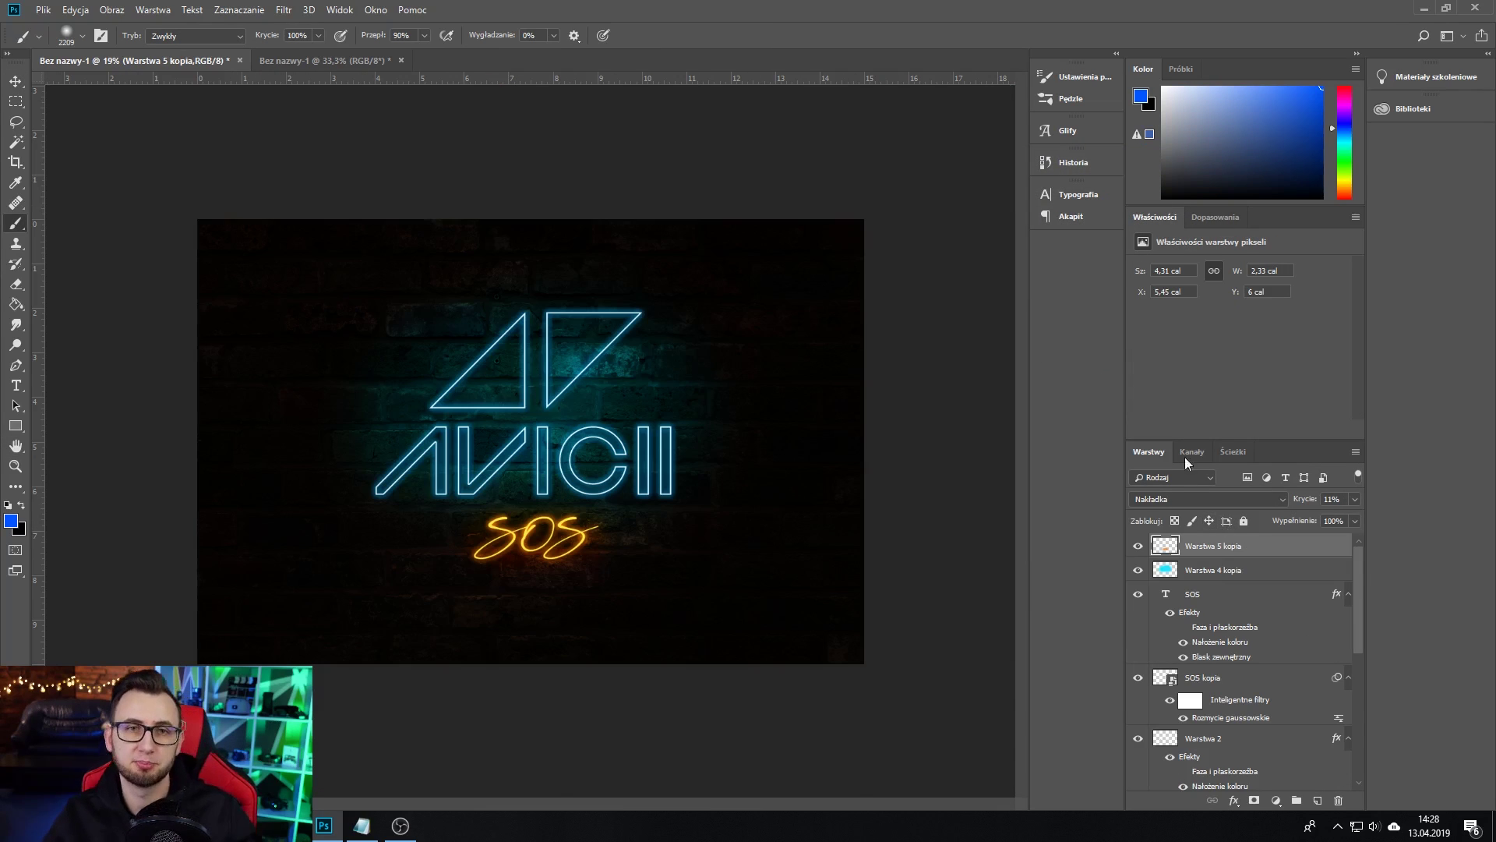
Step: Add an Exposure adjustment of +0.71 with gamma 1.02
{"action": "left_click", "coordinate": [1214, 218]}
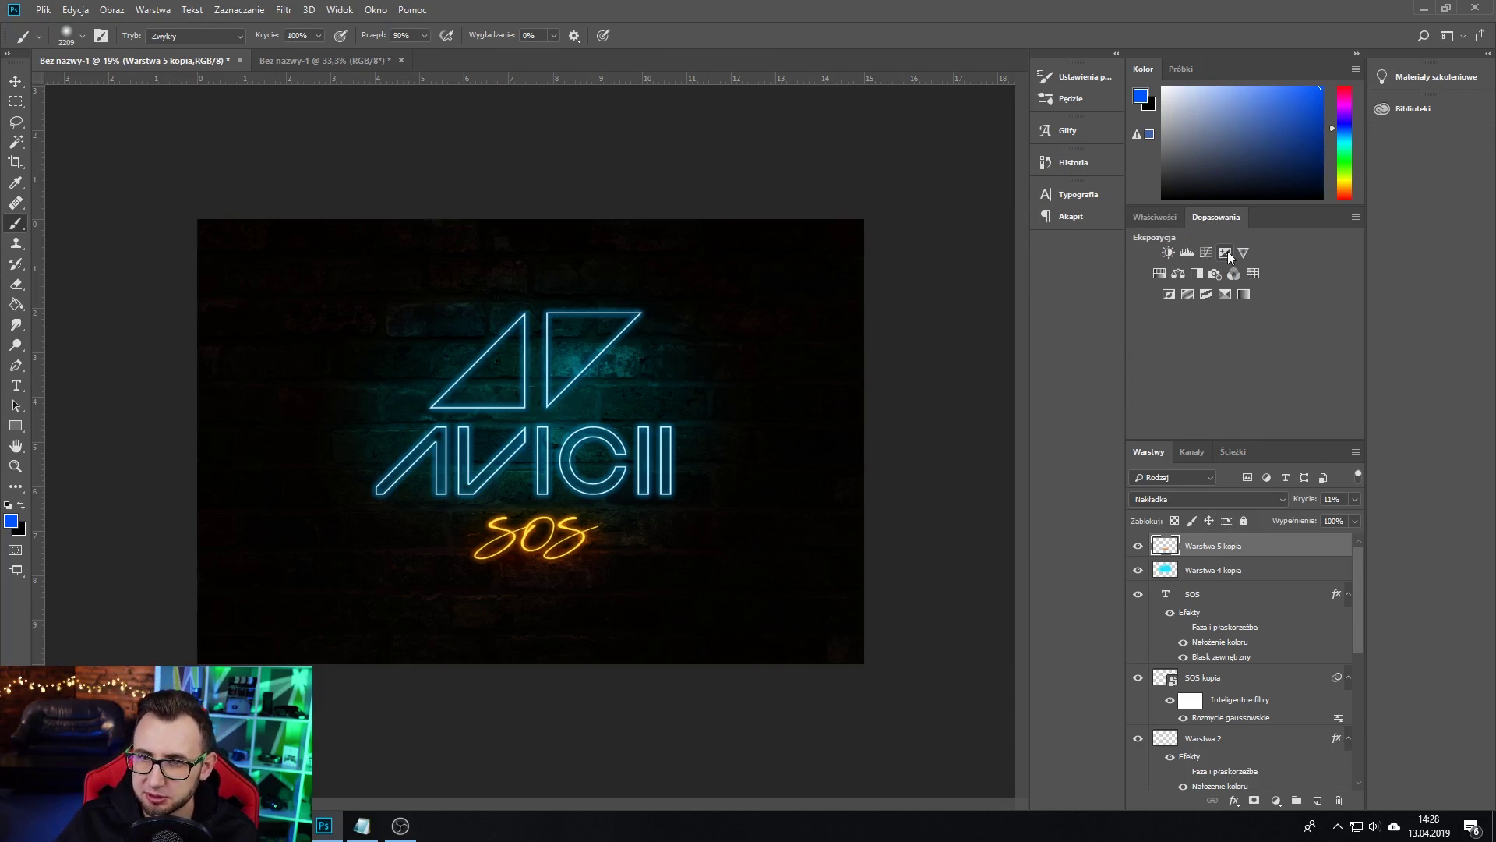
{"action": "left_click", "coordinate": [1225, 252]}
{"action": "left_click_drag", "start_coordinate": [1240, 309], "coordinate": [1250, 307]}
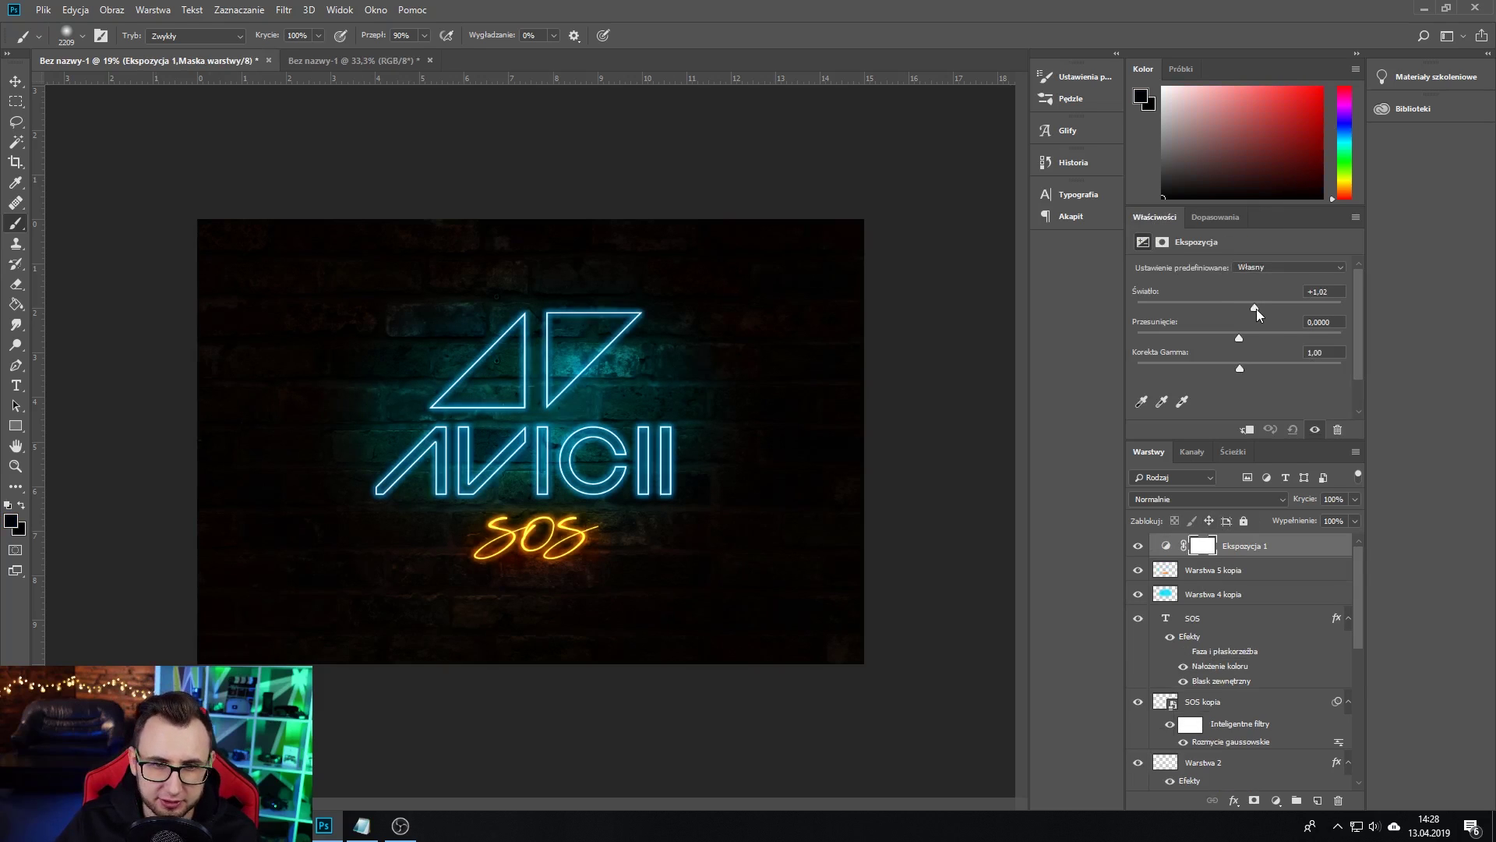
{"action": "left_click_drag", "start_coordinate": [1239, 368], "coordinate": [1237, 368]}
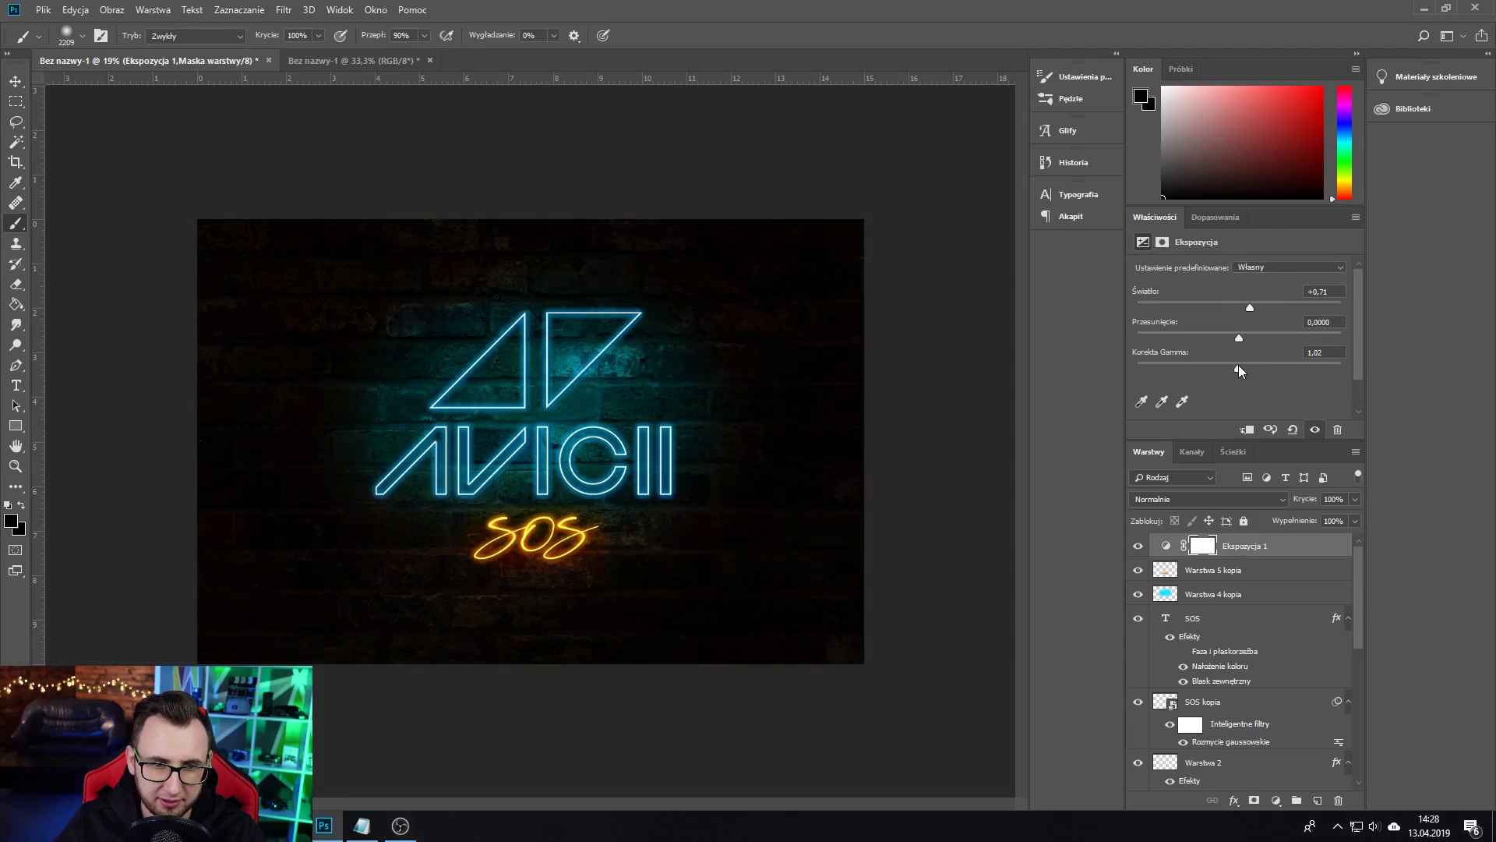
Step: Add a Vibrance adjustment with Vibrance +27 and Saturation +17
{"action": "left_click", "coordinate": [1208, 221]}
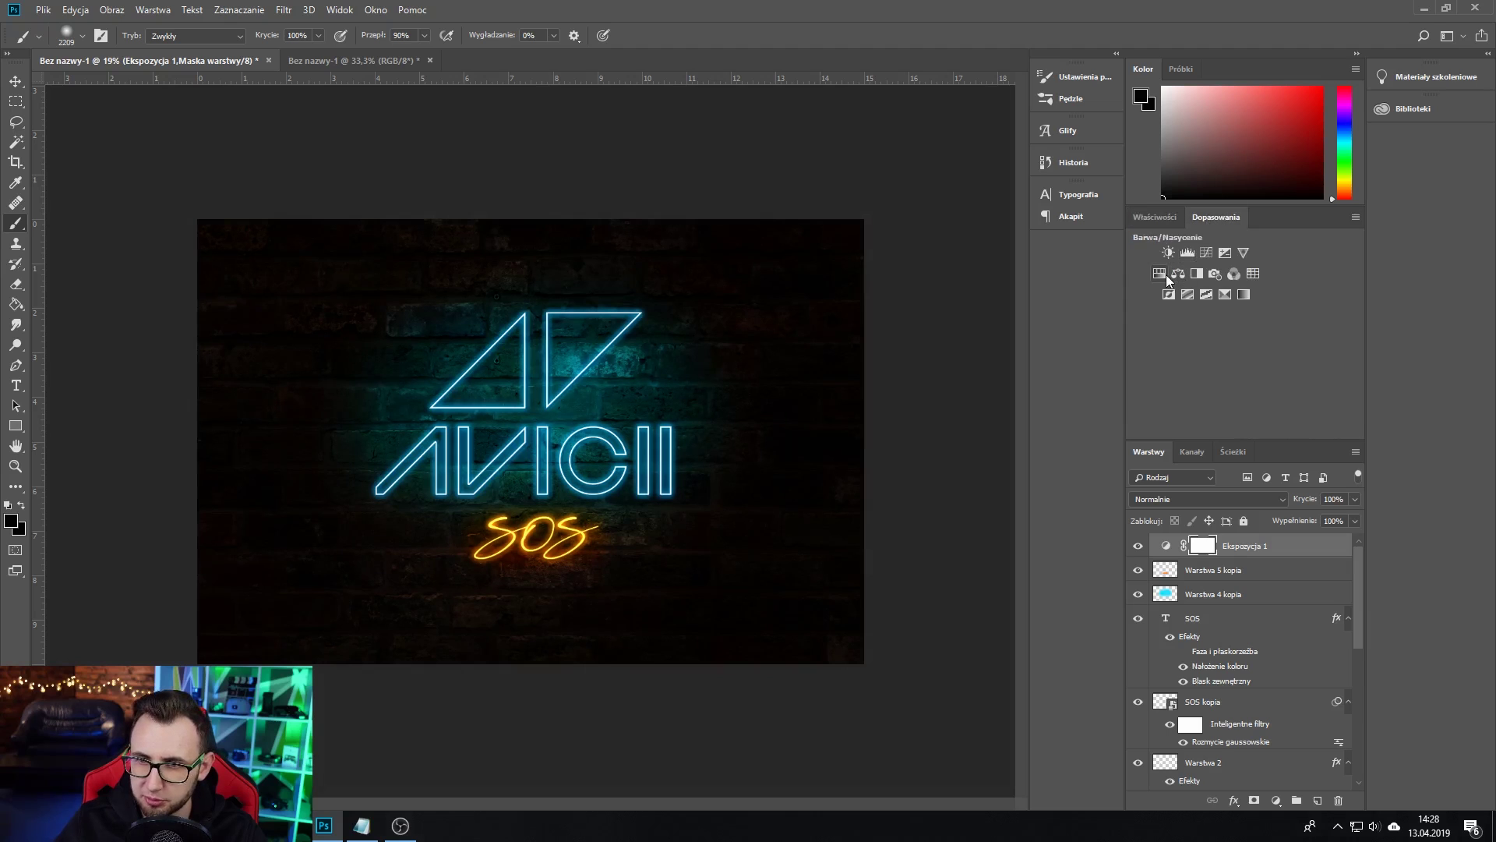
{"action": "left_click", "coordinate": [1242, 254]}
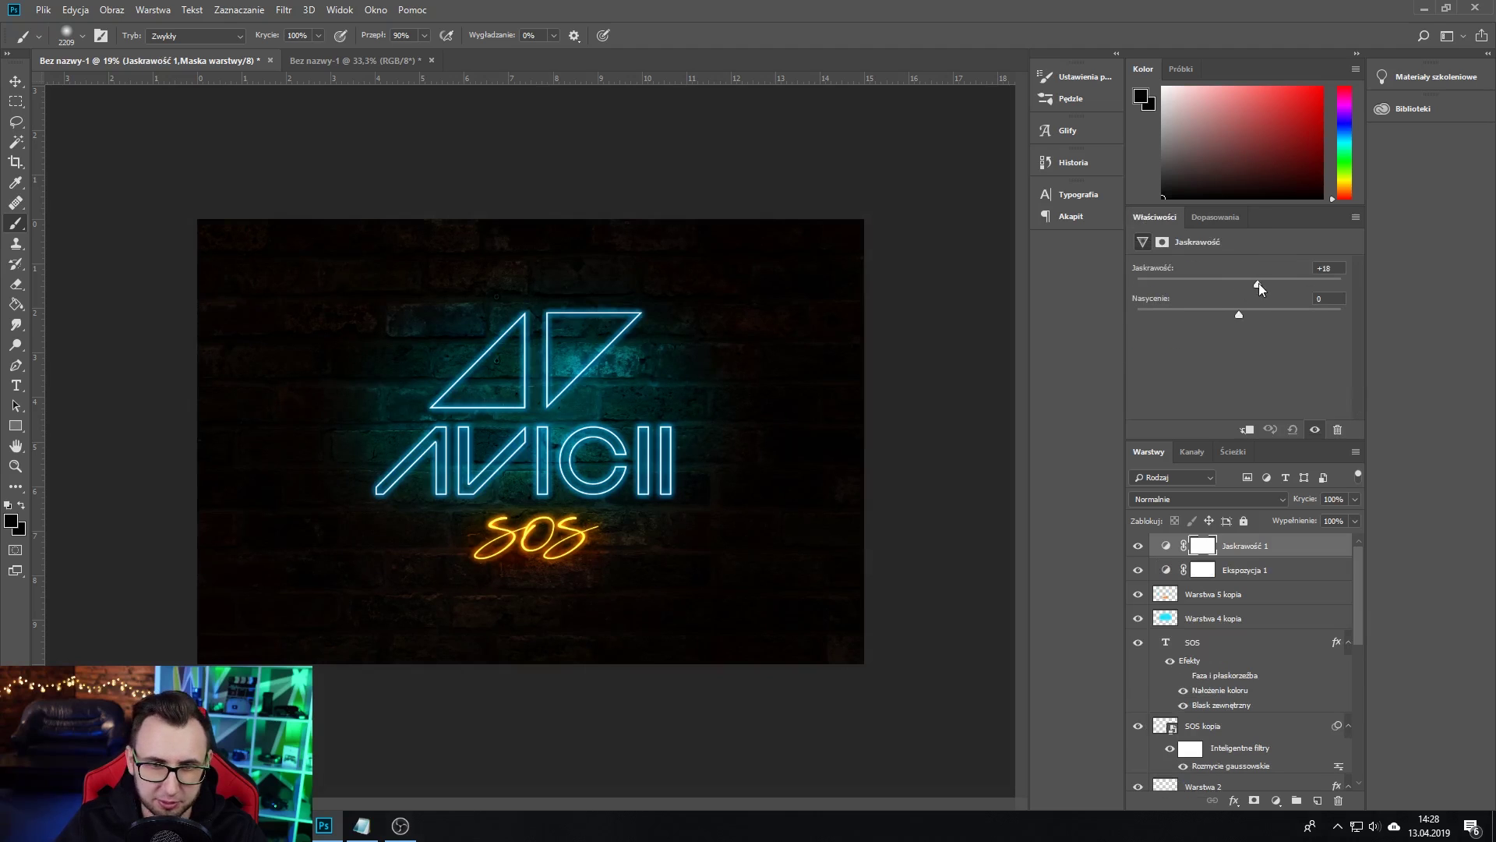
{"action": "left_click_drag", "start_coordinate": [1259, 283], "coordinate": [1254, 322]}
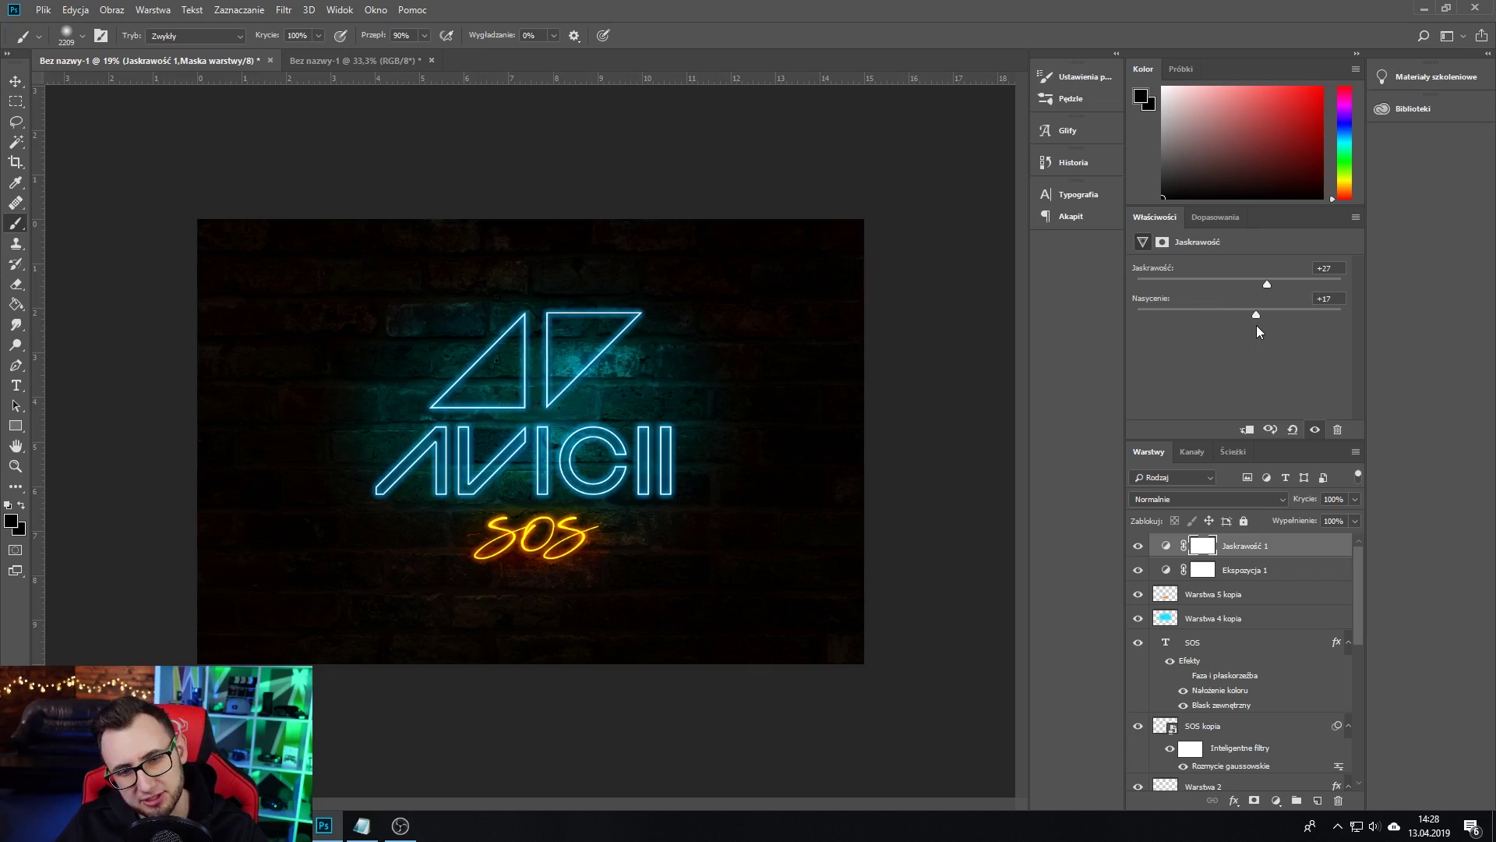